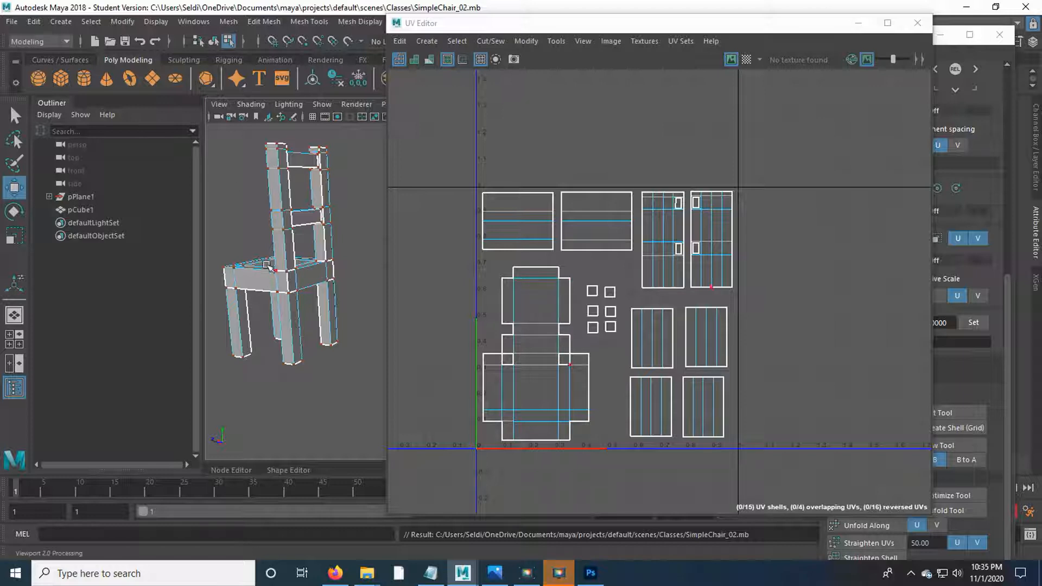
- Select all the UVs of the chair's shells in the UV Editor
{"action": "right_click", "coordinate": [539, 180]}
{"action": "left_click", "coordinate": [573, 184]}
{"action": "left_click_drag", "start_coordinate": [448, 154], "coordinate": [764, 493]}
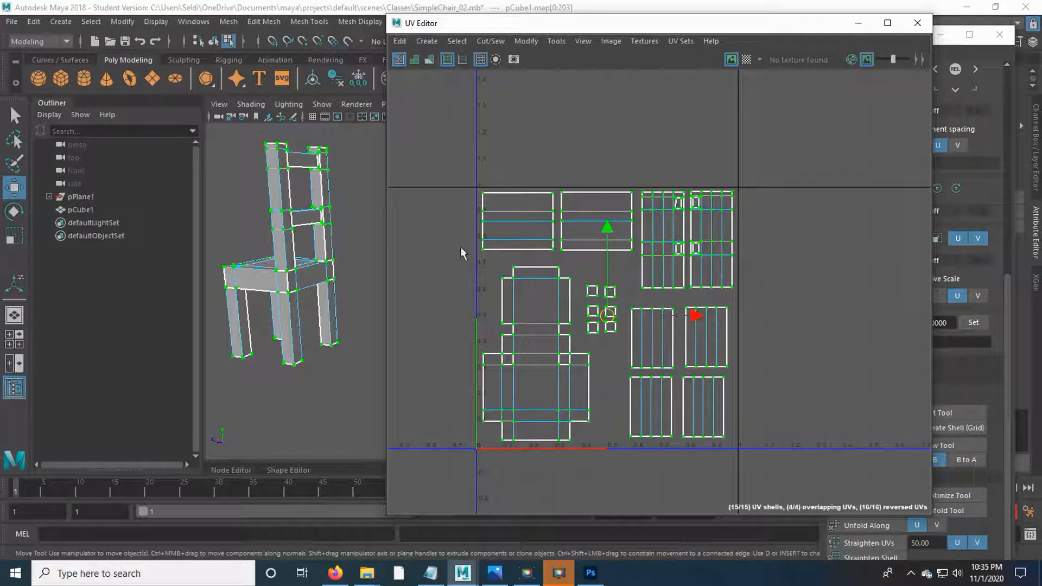
- Open the UV Snapshot options and set the output file to SimpleChairUVs in the Game Design\Classes folder
{"action": "left_click", "coordinate": [617, 46]}
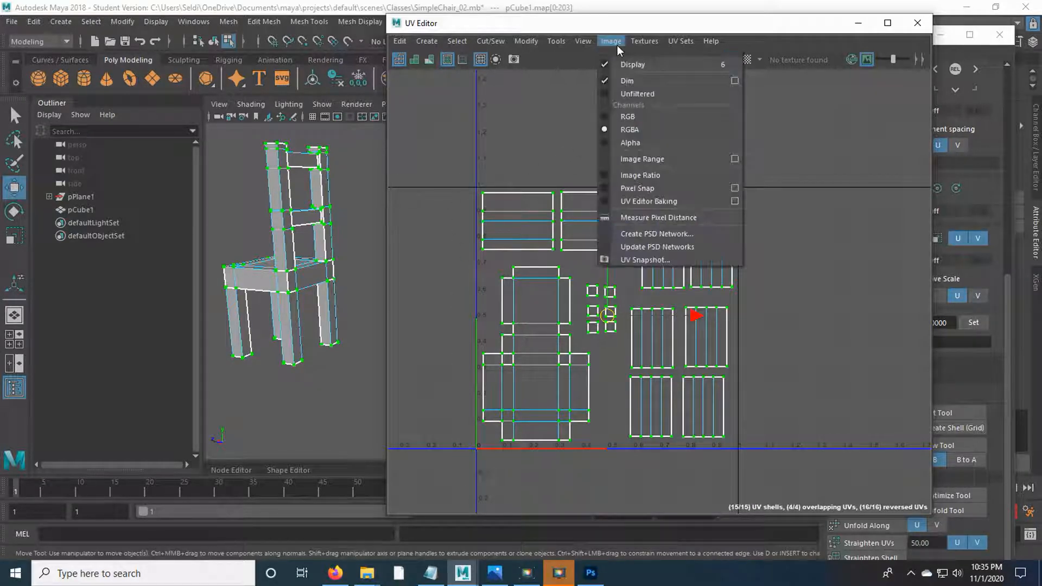
{"action": "left_click", "coordinate": [631, 260]}
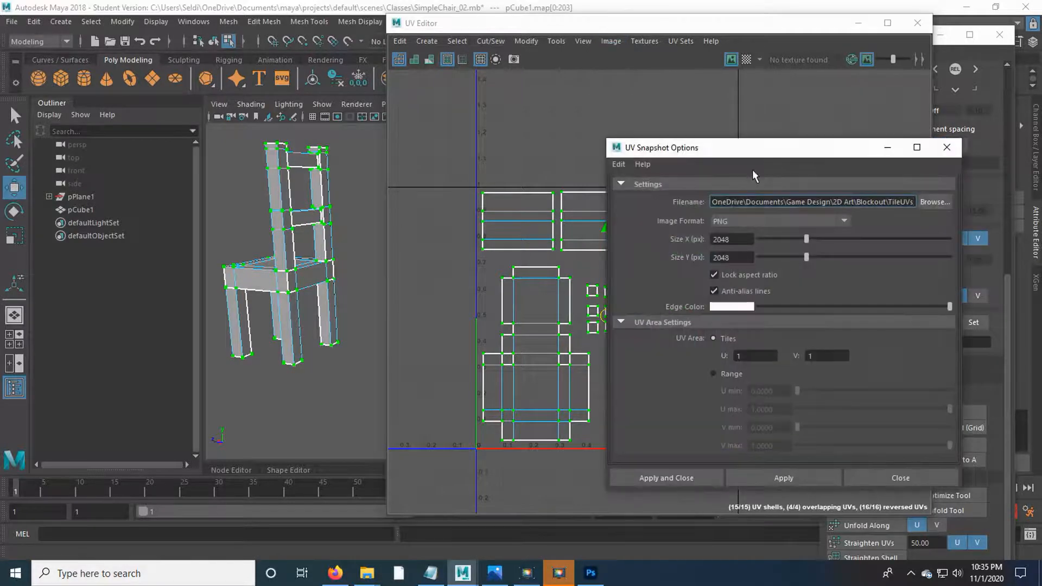
{"action": "left_click_drag", "start_coordinate": [774, 159], "coordinate": [628, 142]}
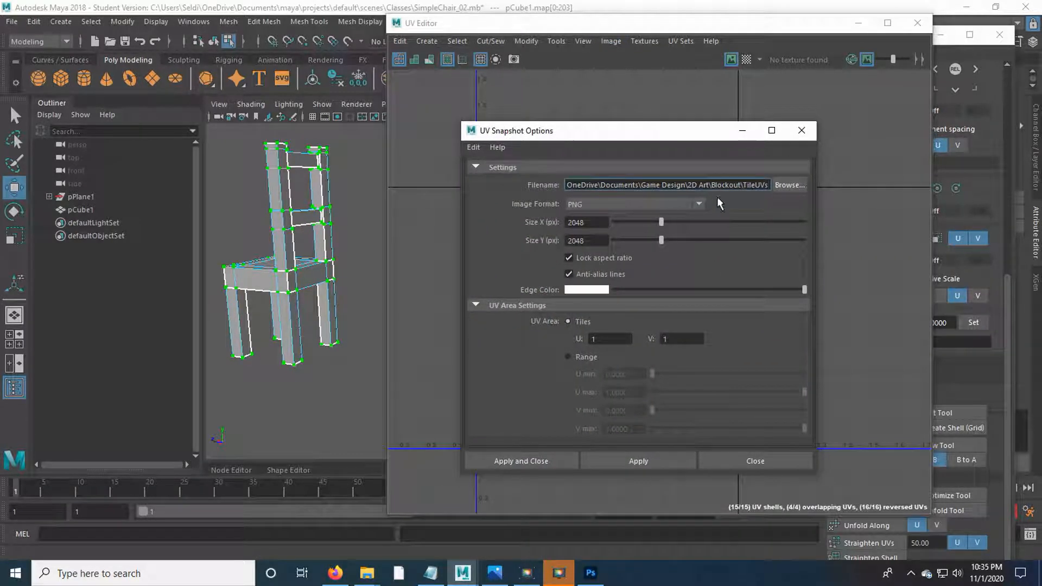
{"action": "left_click", "coordinate": [790, 185]}
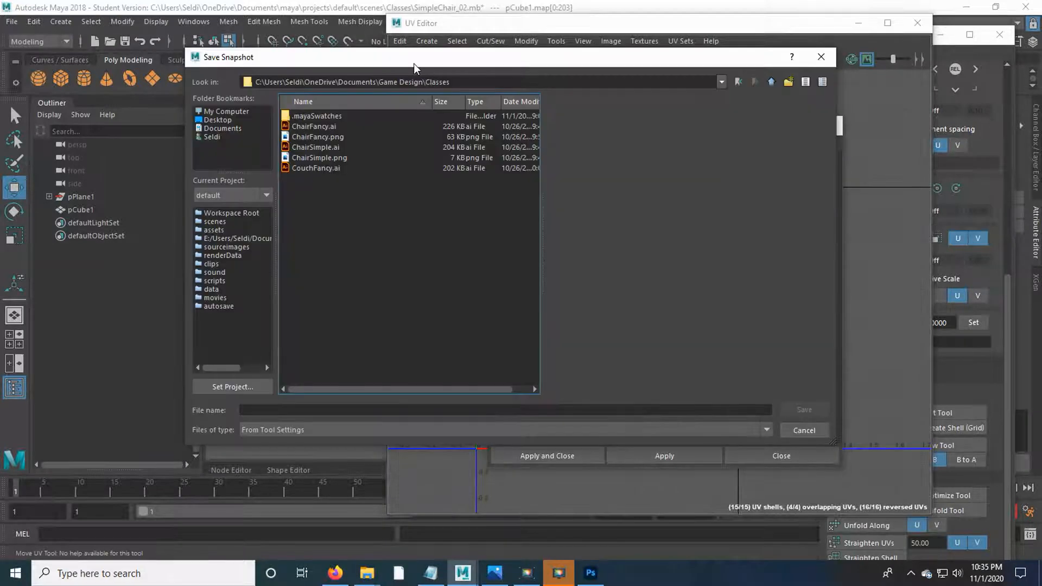
{"action": "left_click_drag", "start_coordinate": [441, 80], "coordinate": [506, 89]}
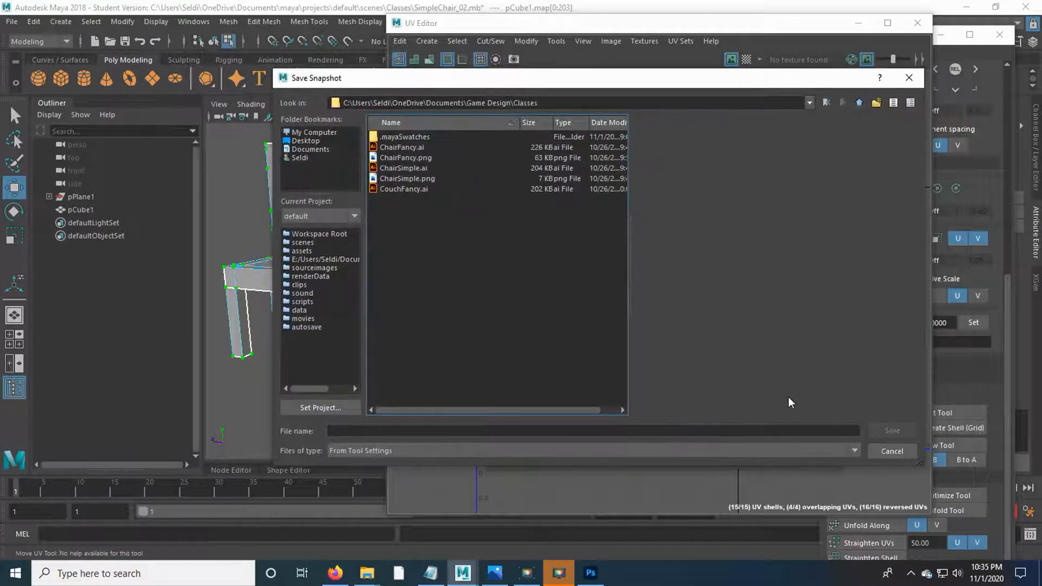
{"action": "left_click", "coordinate": [483, 431]}
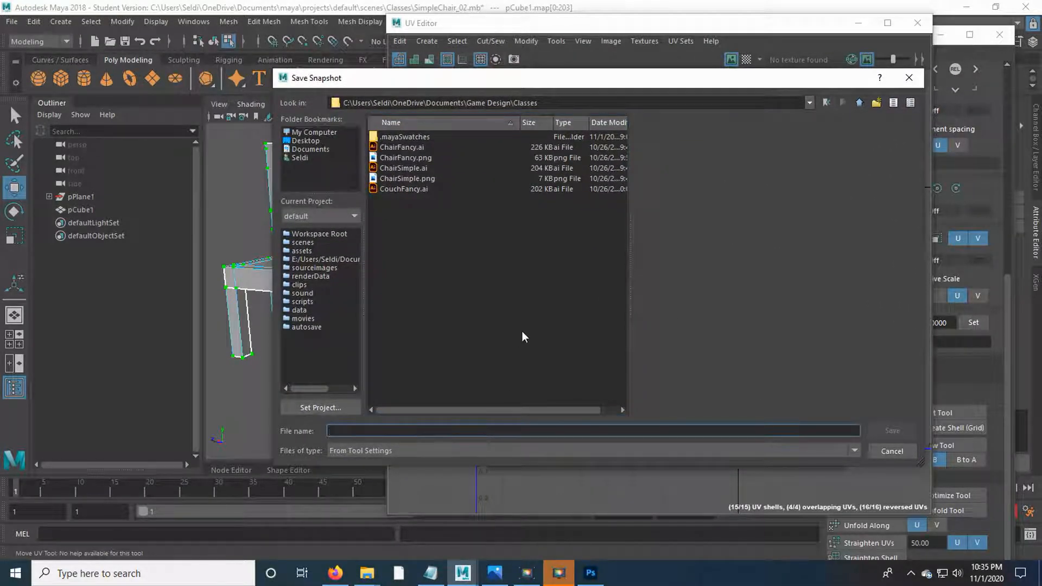
{"action": "type", "text": "simpleChair"}
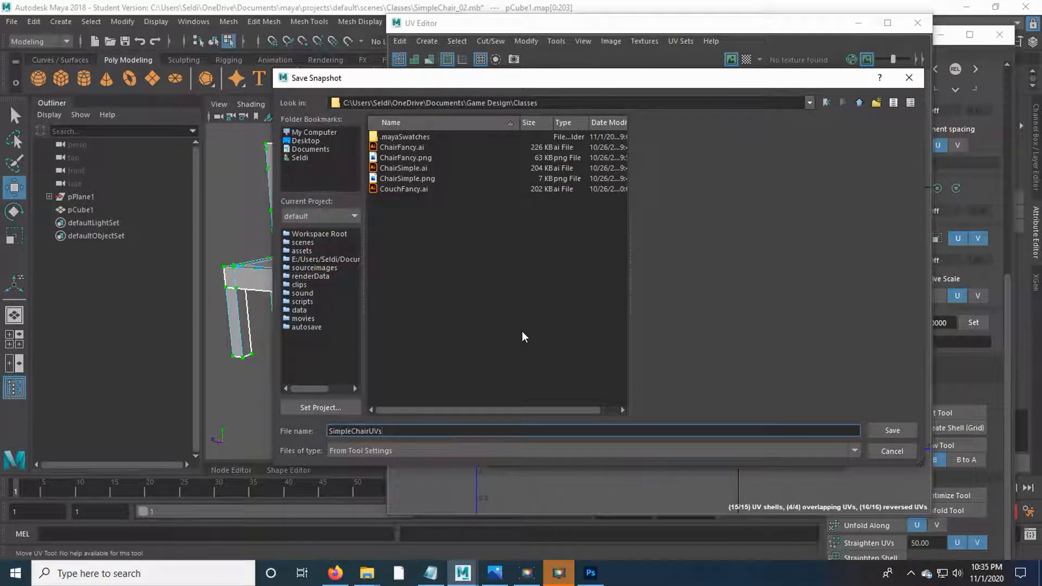
{"action": "left_click", "coordinate": [890, 430]}
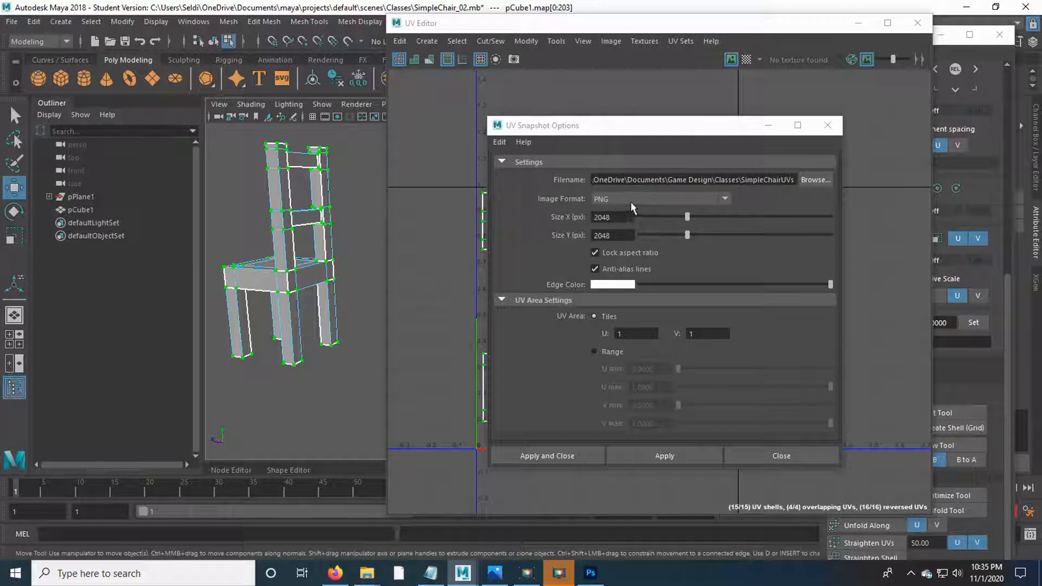
- Export the UV snapshot in PNG format and close its options
{"action": "left_click", "coordinate": [609, 200]}
{"action": "left_click", "coordinate": [673, 303]}
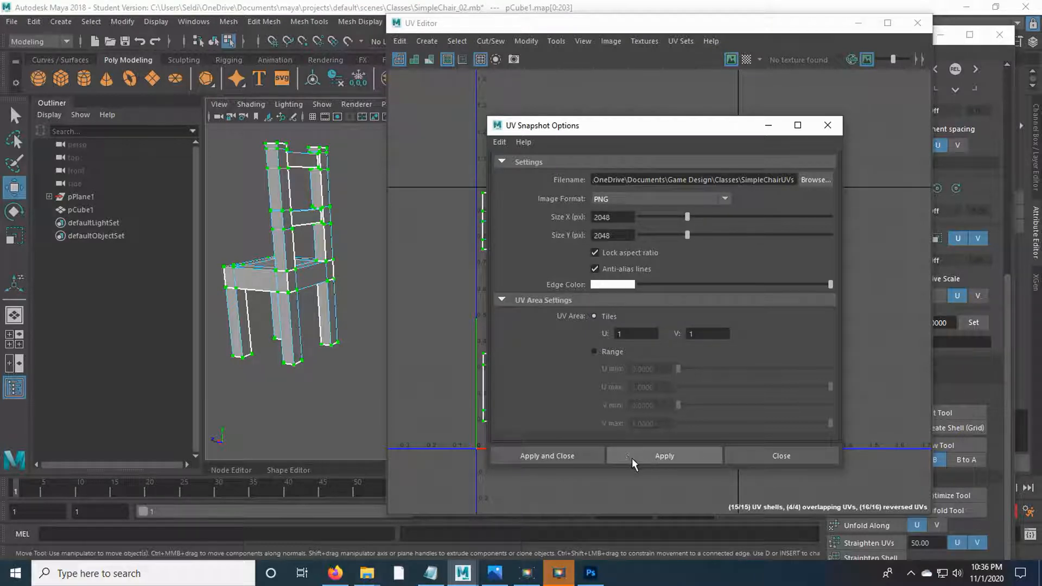
{"action": "left_click", "coordinate": [578, 463]}
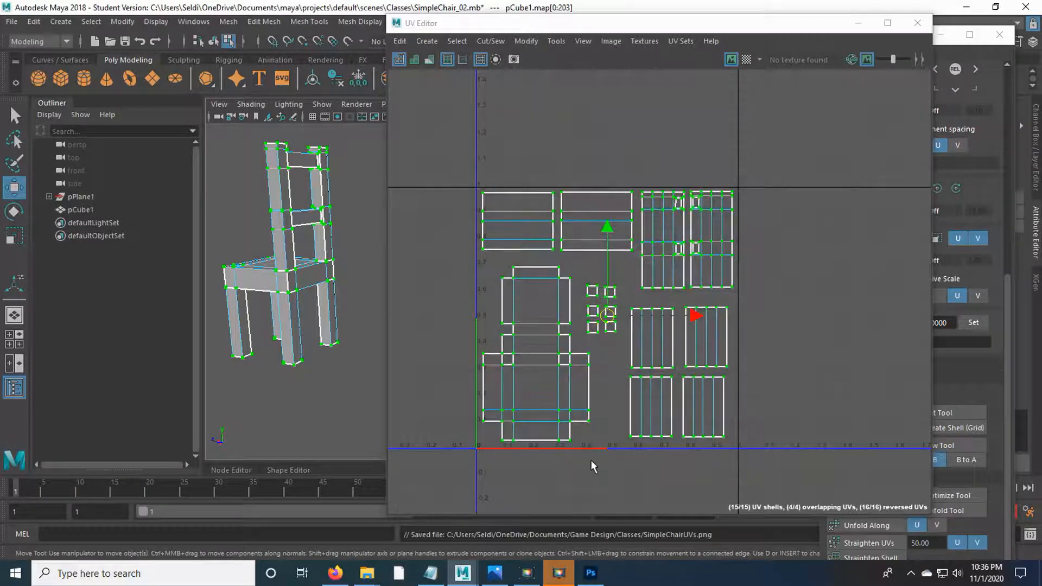
- Switch to Photoshop and open SimpleChairUVs.png from the Classes folder
{"action": "left_click", "coordinate": [603, 578]}
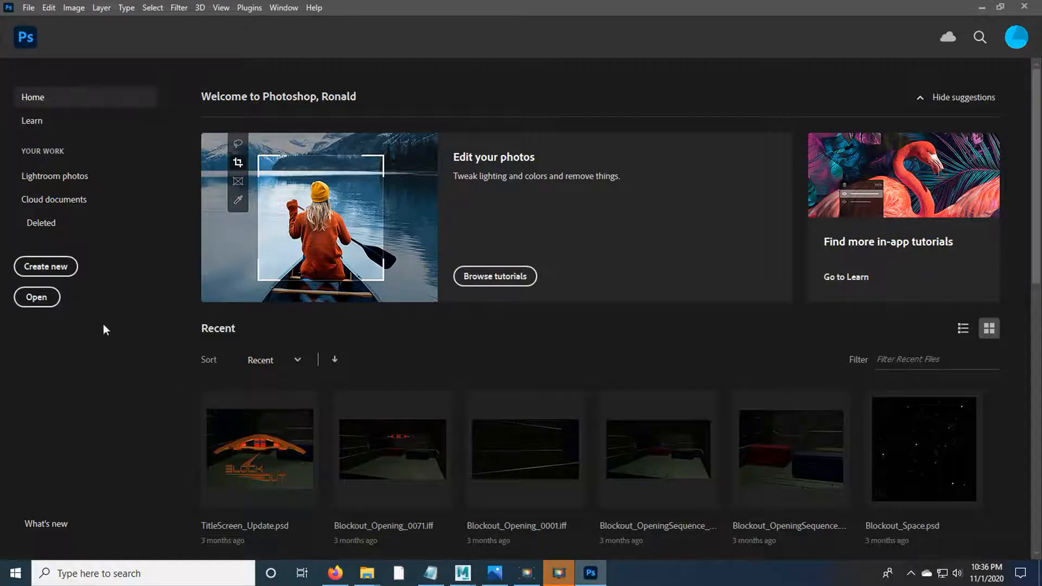
{"action": "left_click", "coordinate": [34, 302]}
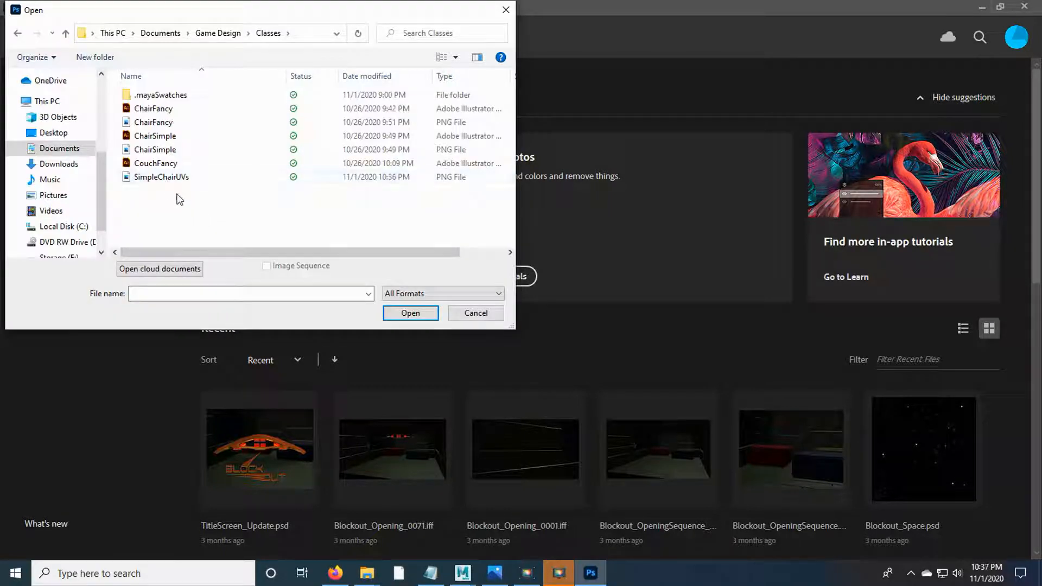
{"action": "left_click", "coordinate": [166, 179]}
{"action": "left_click", "coordinate": [408, 317]}
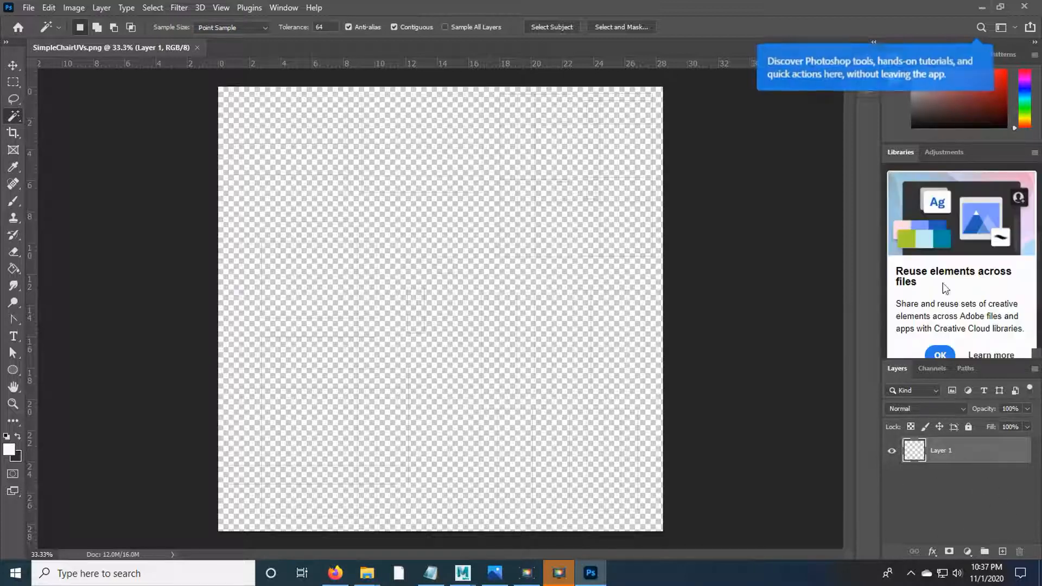
- Dismiss the feature tip and remove the Libraries panel from the workspace
{"action": "left_click", "coordinate": [961, 83]}
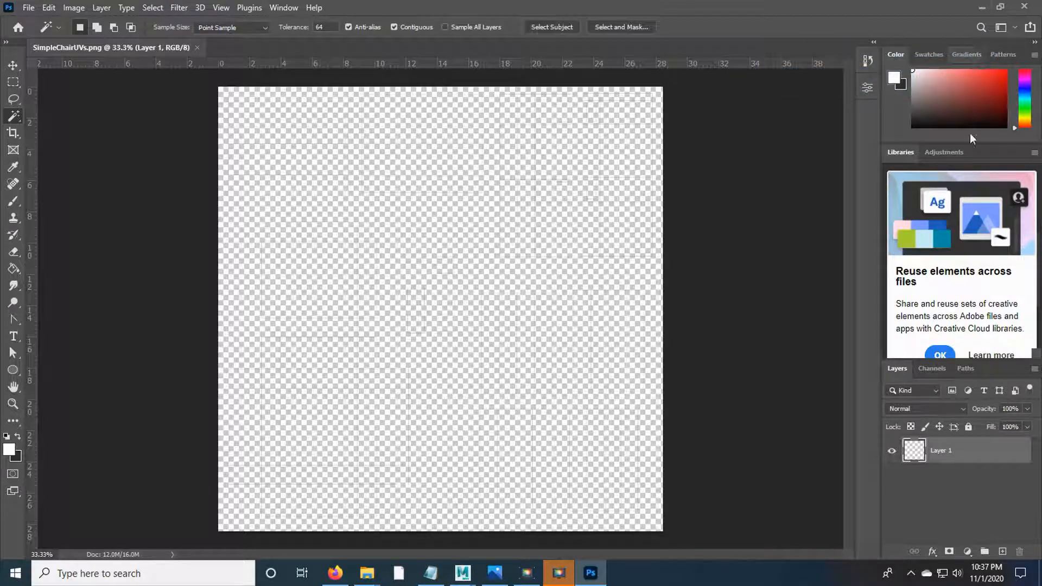
{"action": "left_click", "coordinate": [1033, 152]}
{"action": "left_click", "coordinate": [948, 257]}
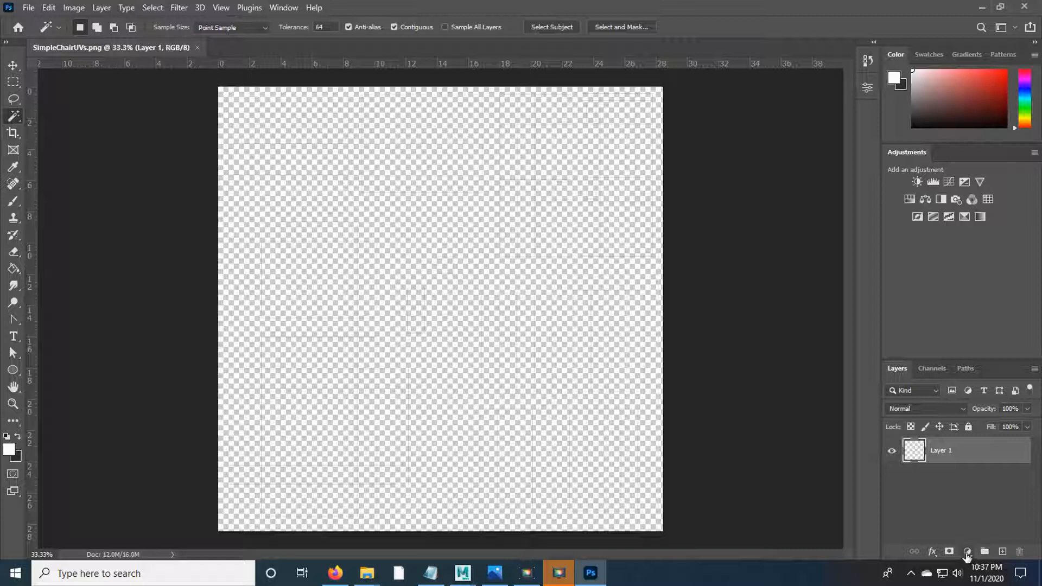
- Add a Solid Color fill layer in black to the UV image
{"action": "left_click", "coordinate": [967, 552]}
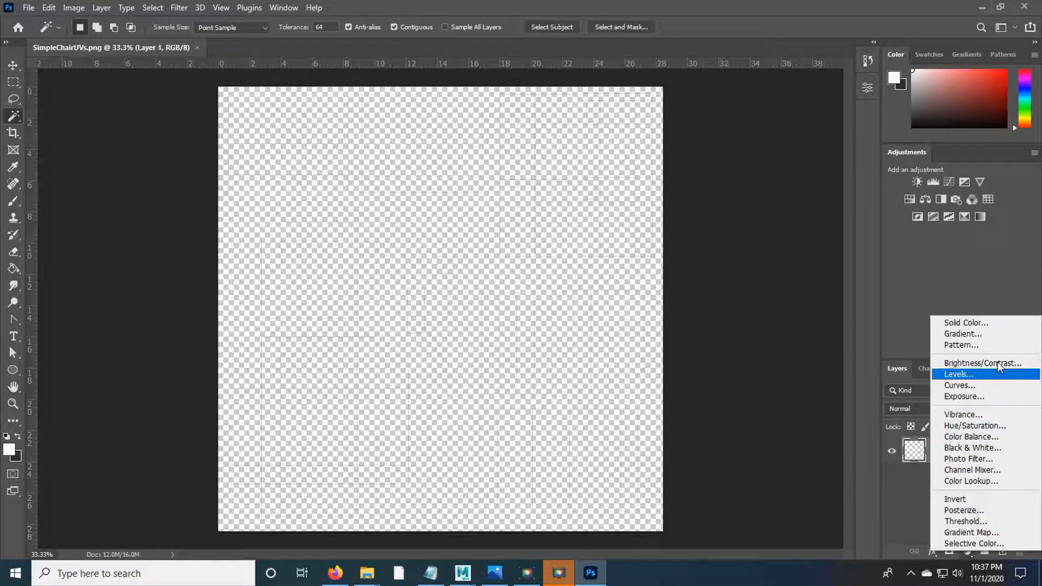
{"action": "left_click", "coordinate": [997, 325]}
{"action": "mouse_move", "coordinate": [762, 355]}
{"action": "left_mouse_down"}
{"action": "mouse_move", "coordinate": [609, 493]}
{"action": "mouse_move", "coordinate": [589, 481]}
{"action": "left_mouse_up"}
{"action": "left_click", "coordinate": [988, 291]}
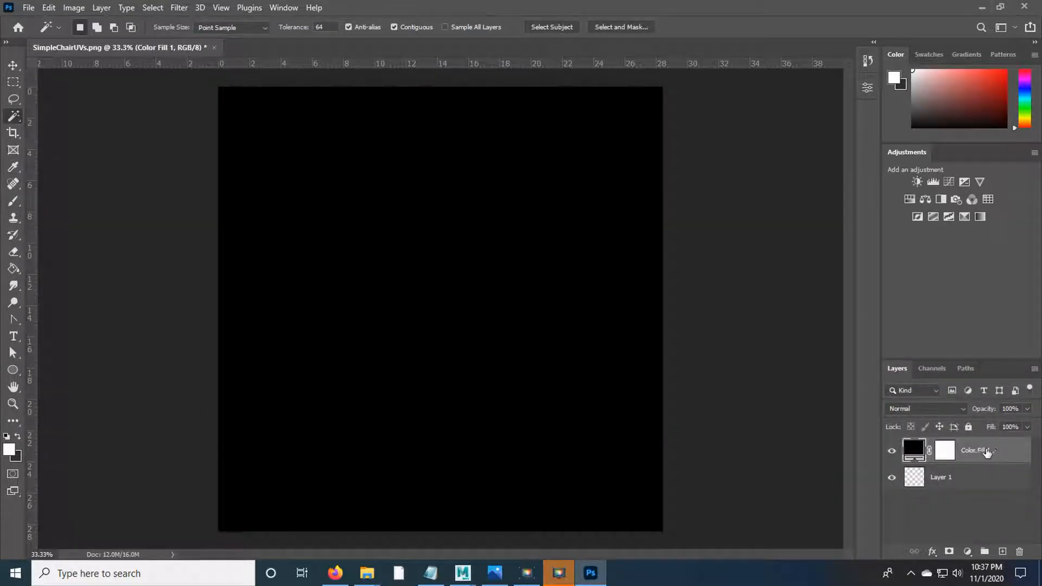
- Rename the black fill layer "Background Color" and move it below the UV wireframe layer
{"action": "double_click", "coordinate": [995, 452]}
{"action": "type", "text": "Background Color"}
{"action": "key", "text": "Return"}
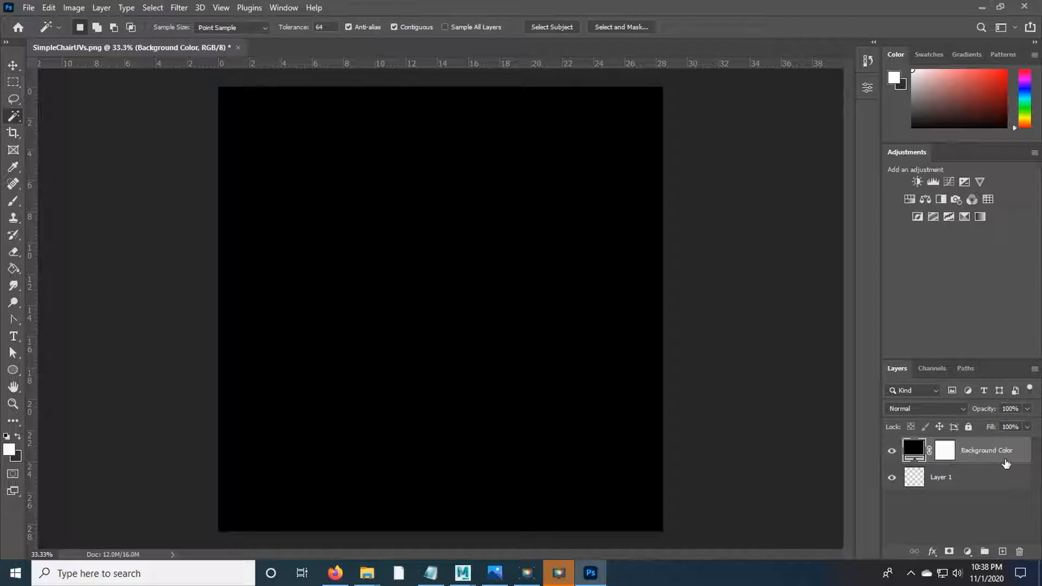
{"action": "left_click_drag", "start_coordinate": [982, 450], "coordinate": [983, 491]}
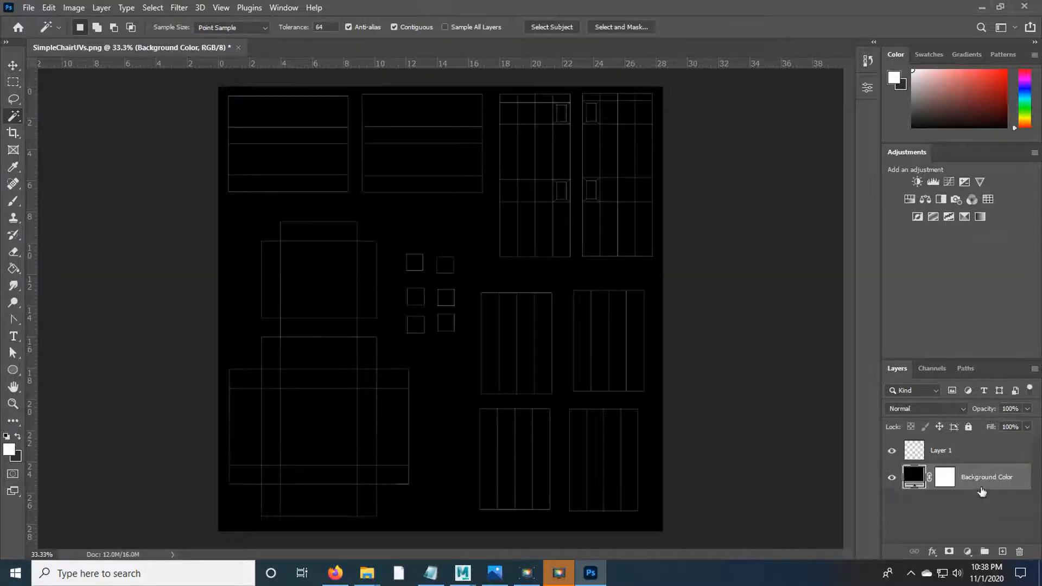
- Rename the wireframe layer "UVs" and lock it completely
{"action": "left_click", "coordinate": [944, 451]}
{"action": "double_click", "coordinate": [939, 451]}
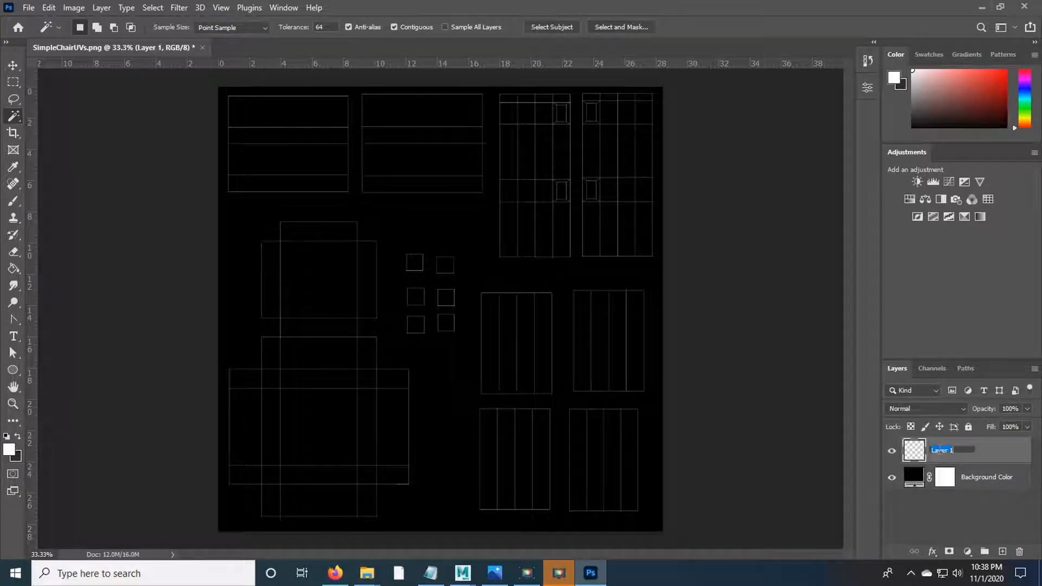
{"action": "type", "text": "UVs"}
{"action": "key", "text": "Return"}
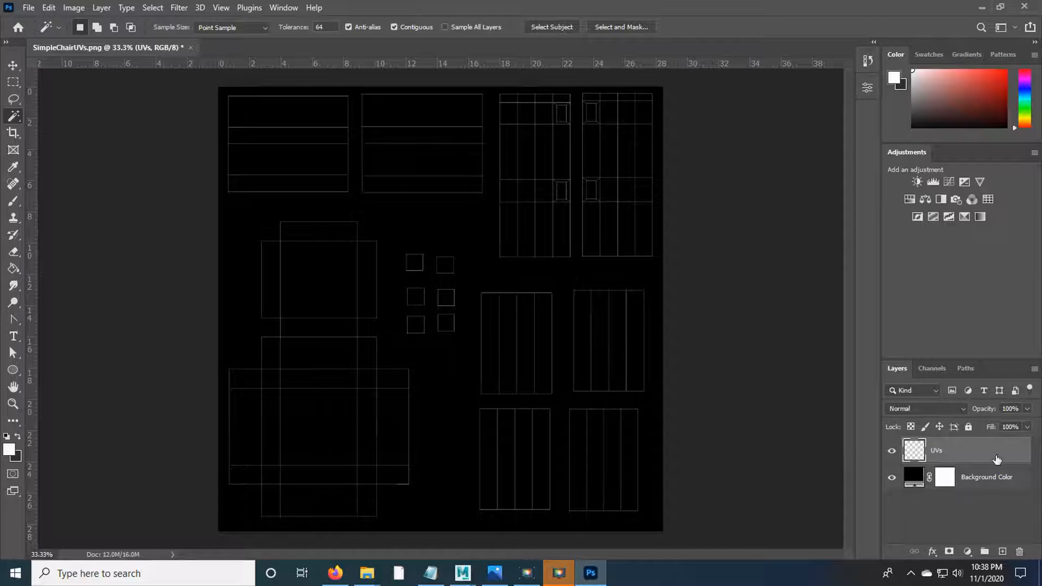
{"action": "left_click", "coordinate": [968, 425]}
- Add a new blank layer and place it between the UVs and Background Color layers
{"action": "left_click", "coordinate": [950, 513]}
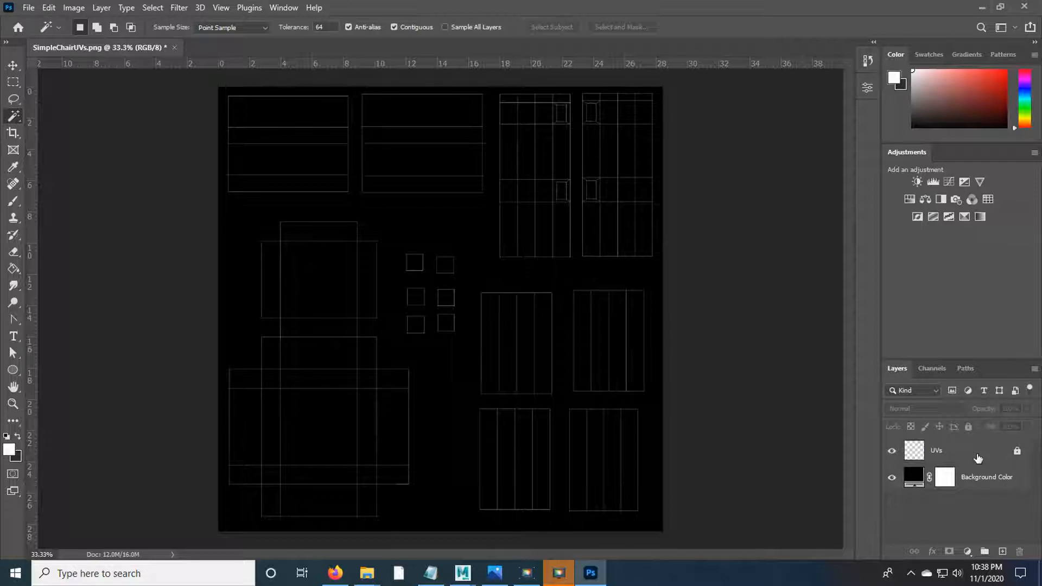
{"action": "left_click", "coordinate": [1003, 552]}
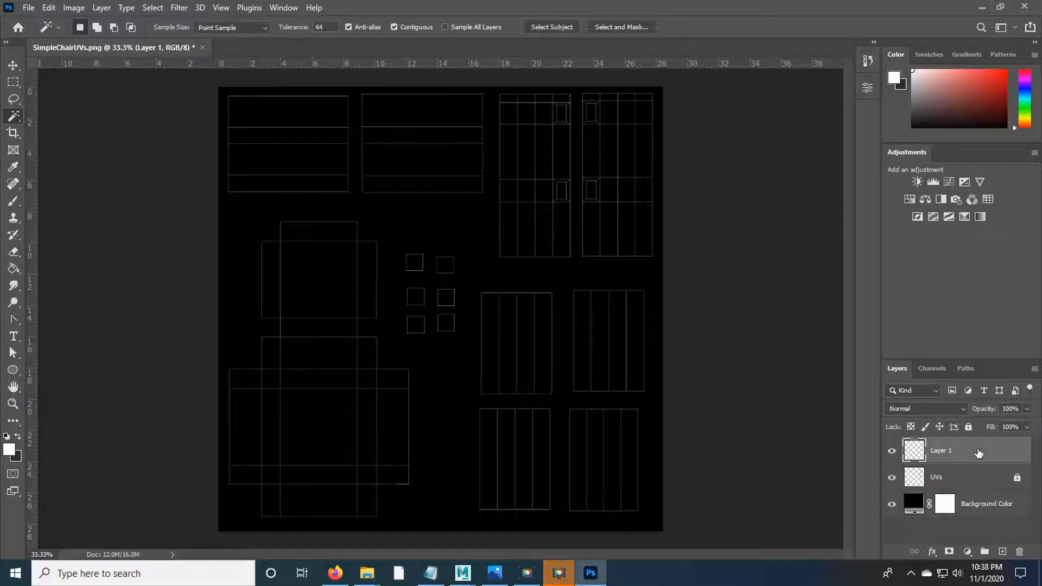
{"action": "left_click_drag", "start_coordinate": [979, 453], "coordinate": [952, 480]}
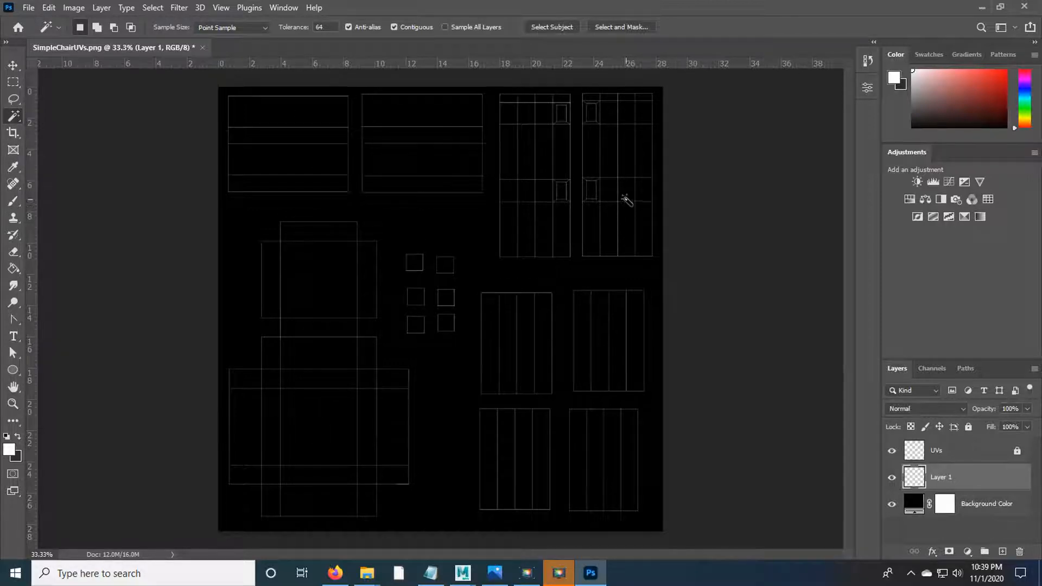
- Set the foreground color to the dark brown #6b4a0b
{"action": "left_click", "coordinate": [896, 80]}
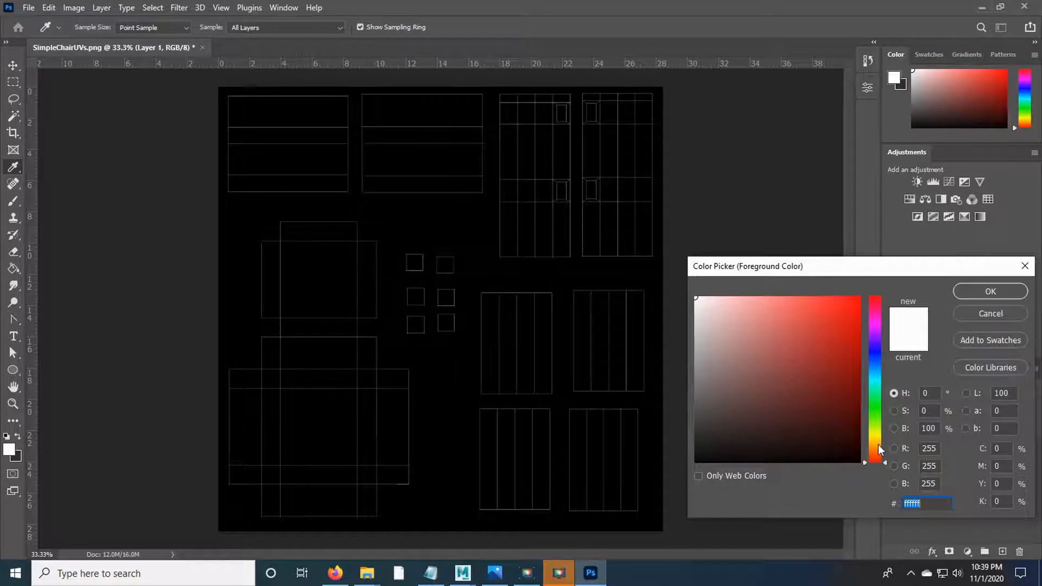
{"action": "left_click_drag", "start_coordinate": [878, 444], "coordinate": [876, 444]}
{"action": "left_click_drag", "start_coordinate": [835, 388], "coordinate": [842, 393]}
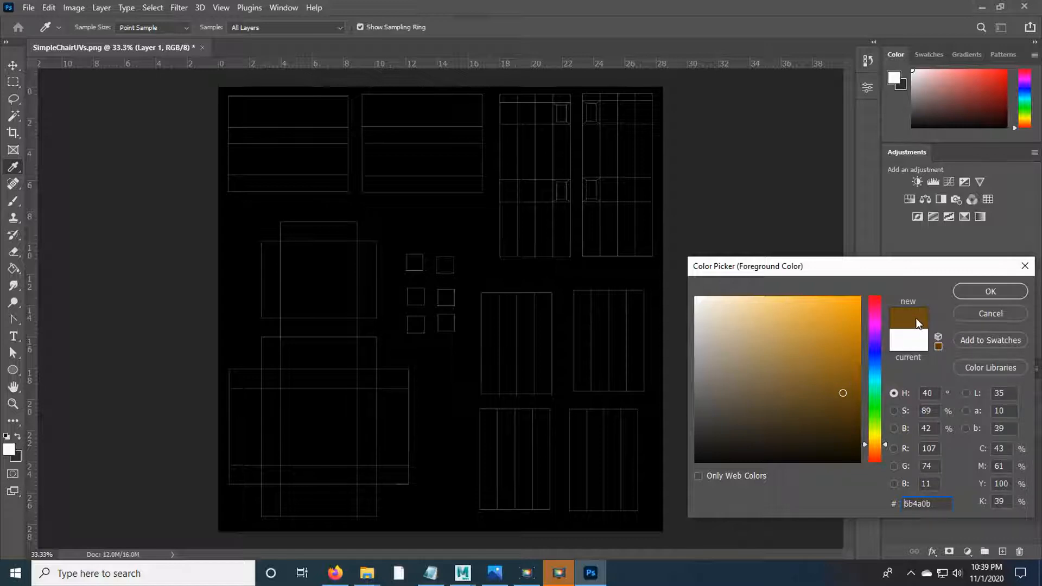
{"action": "left_click", "coordinate": [979, 291]}
{"action": "key", "text": "w"}
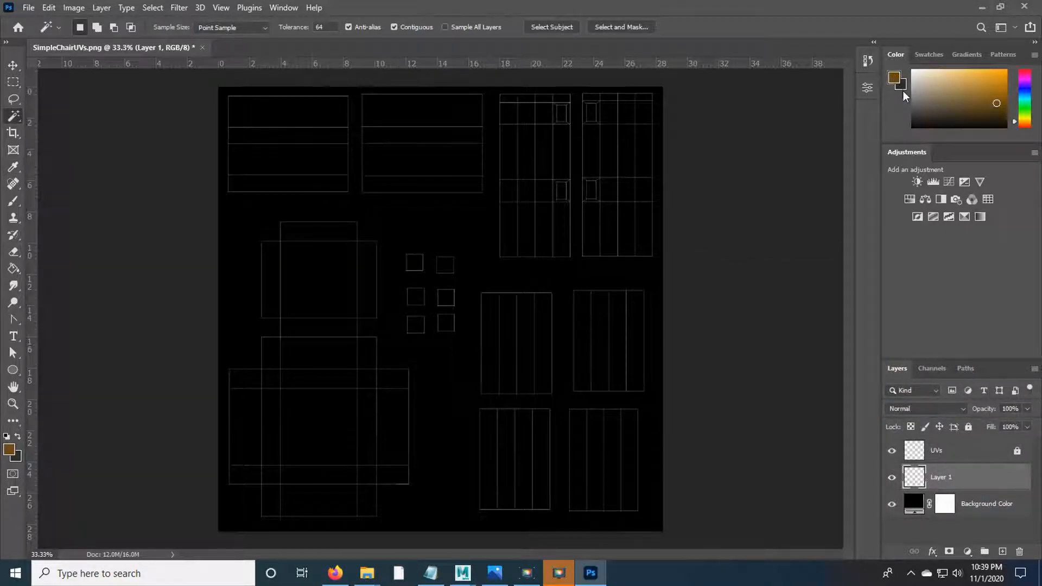
- Set the background color to a brown slightly lighter than the foreground color
{"action": "left_click", "coordinate": [903, 89]}
{"action": "left_click", "coordinate": [902, 88]}
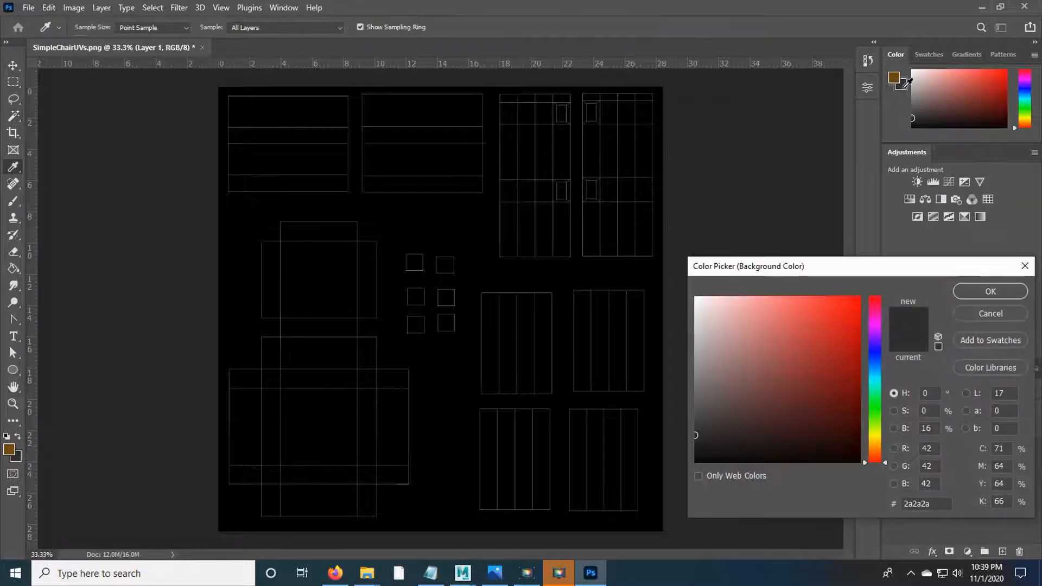
{"action": "left_click_drag", "start_coordinate": [875, 444], "coordinate": [875, 446]}
{"action": "left_click_drag", "start_coordinate": [830, 415], "coordinate": [827, 393]}
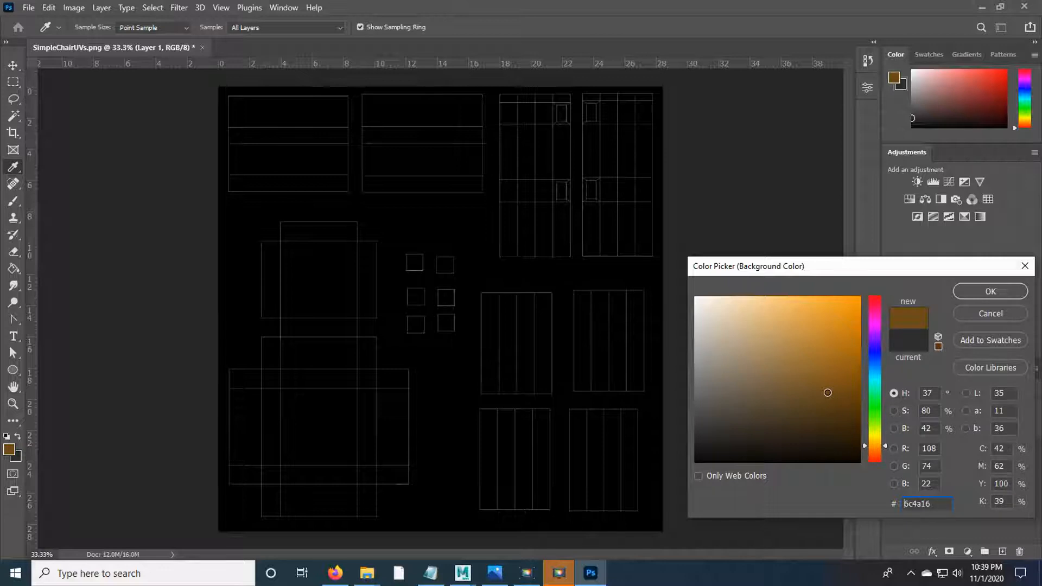
{"action": "left_click", "coordinate": [977, 297]}
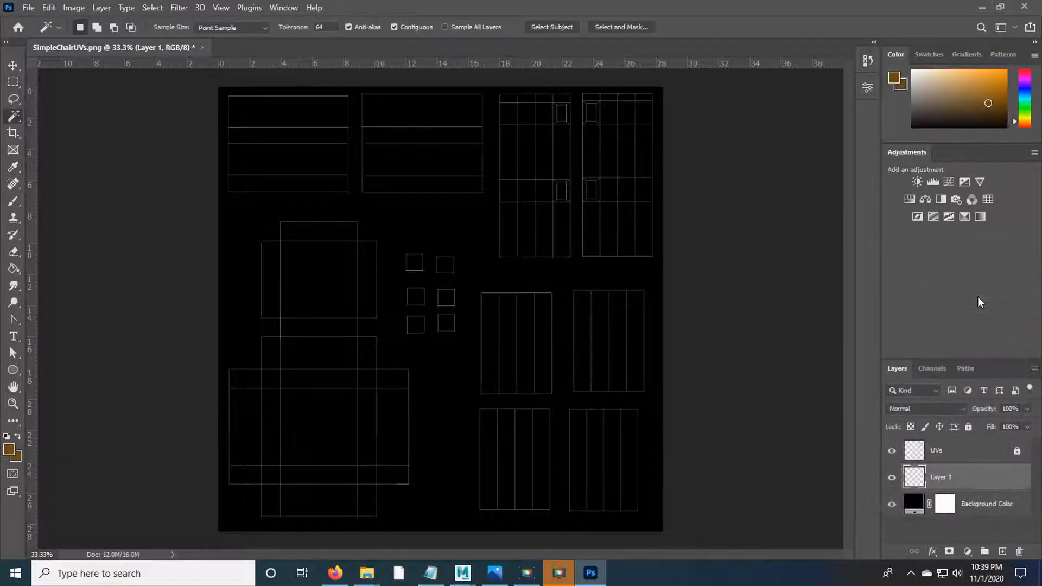
{"action": "left_click", "coordinate": [896, 88]}
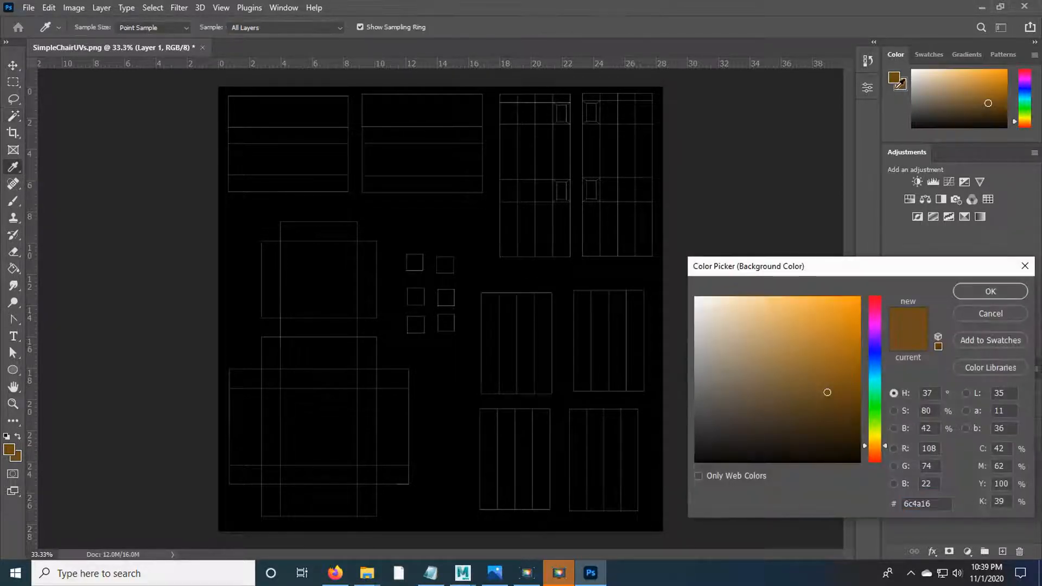
{"action": "left_click_drag", "start_coordinate": [817, 392], "coordinate": [814, 375]}
{"action": "left_click", "coordinate": [981, 293]}
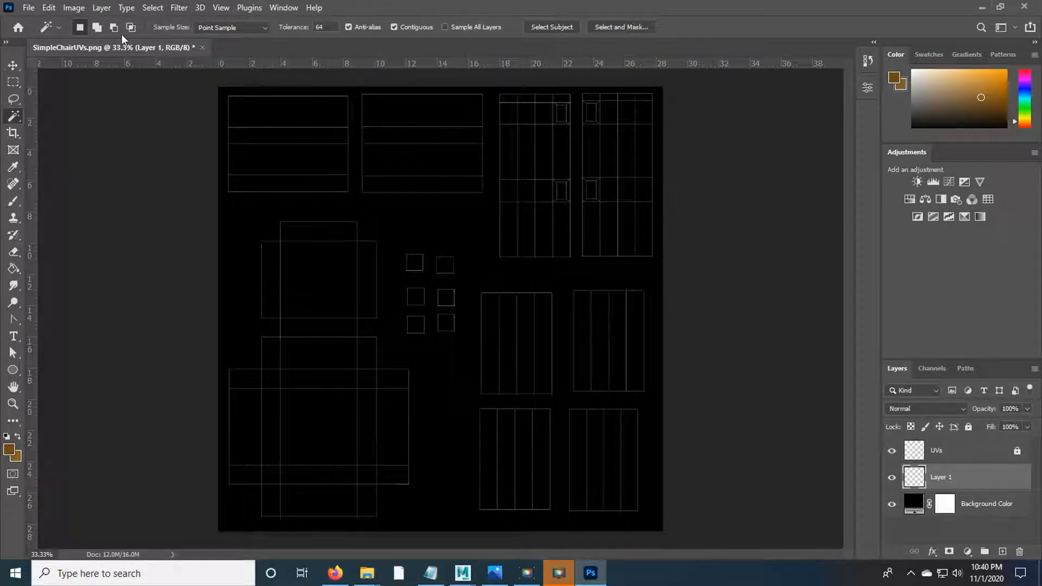
- Render Fibers on Layer 1 with a variance of 18 and a strength of 11, randomizing the pattern once
{"action": "left_click", "coordinate": [184, 10]}
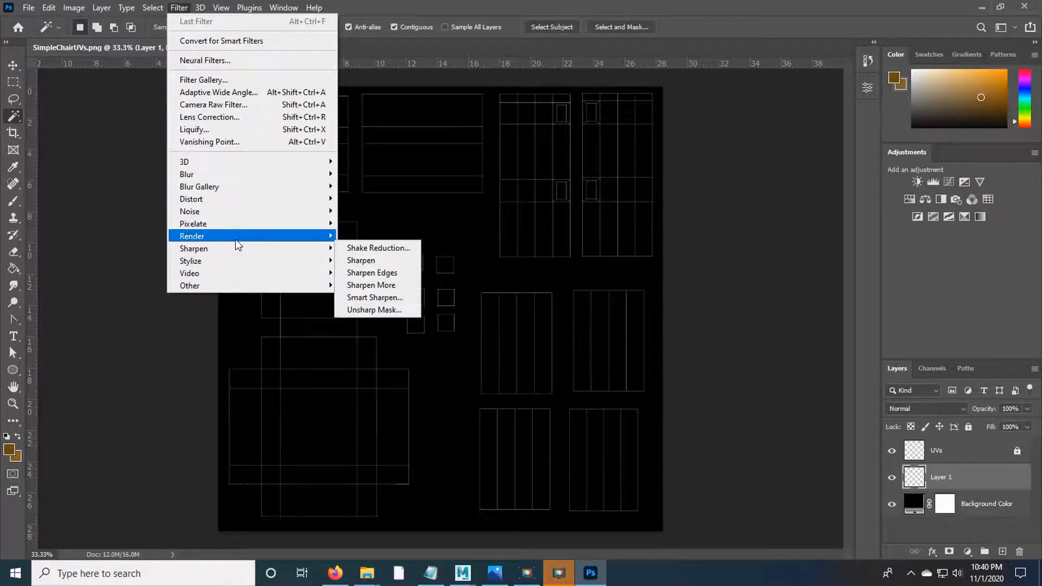
{"action": "mouse_move", "coordinate": [240, 239]}
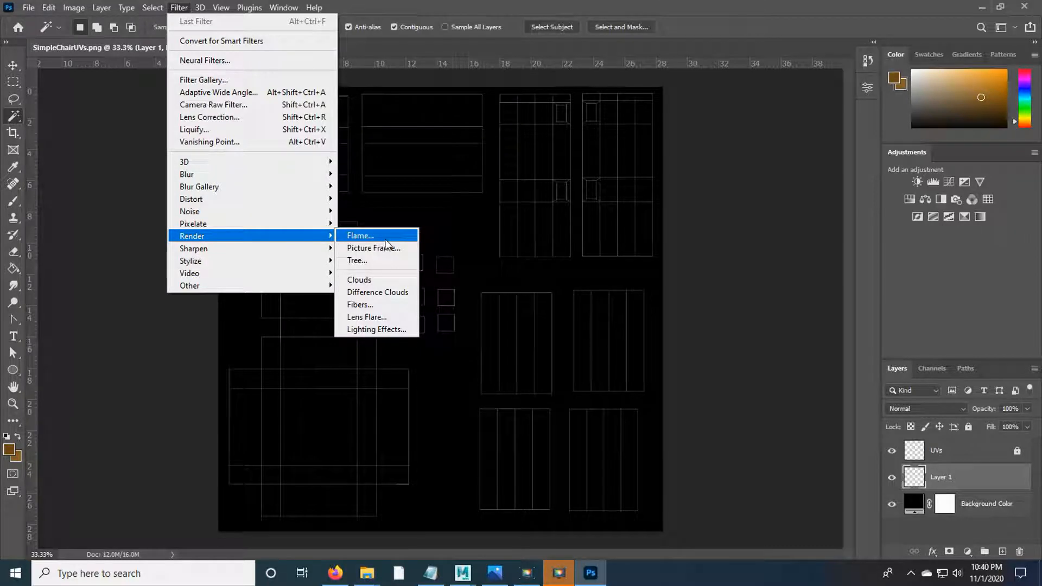
{"action": "left_click", "coordinate": [375, 306]}
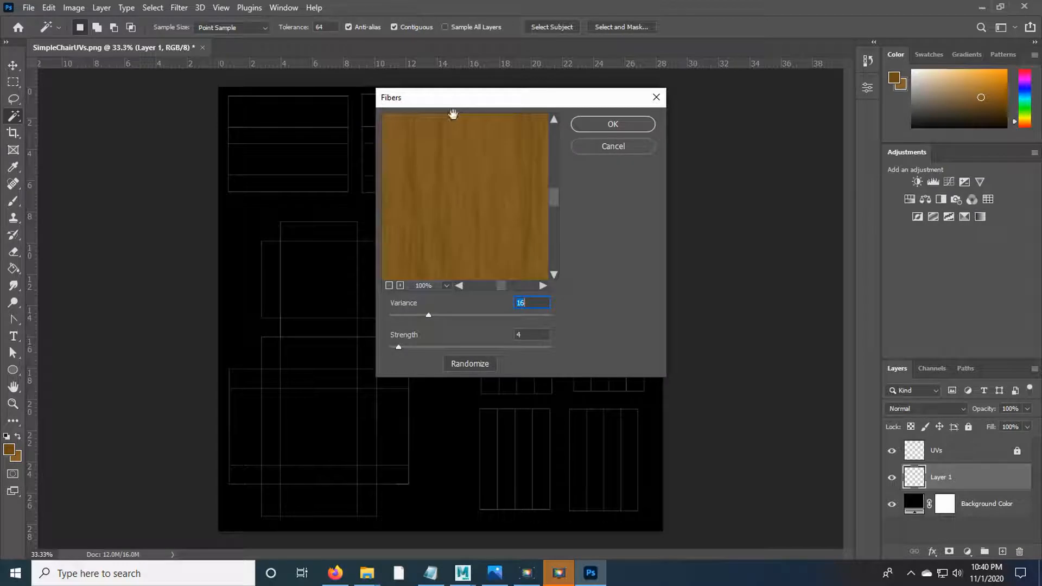
{"action": "left_click_drag", "start_coordinate": [454, 103], "coordinate": [689, 123]}
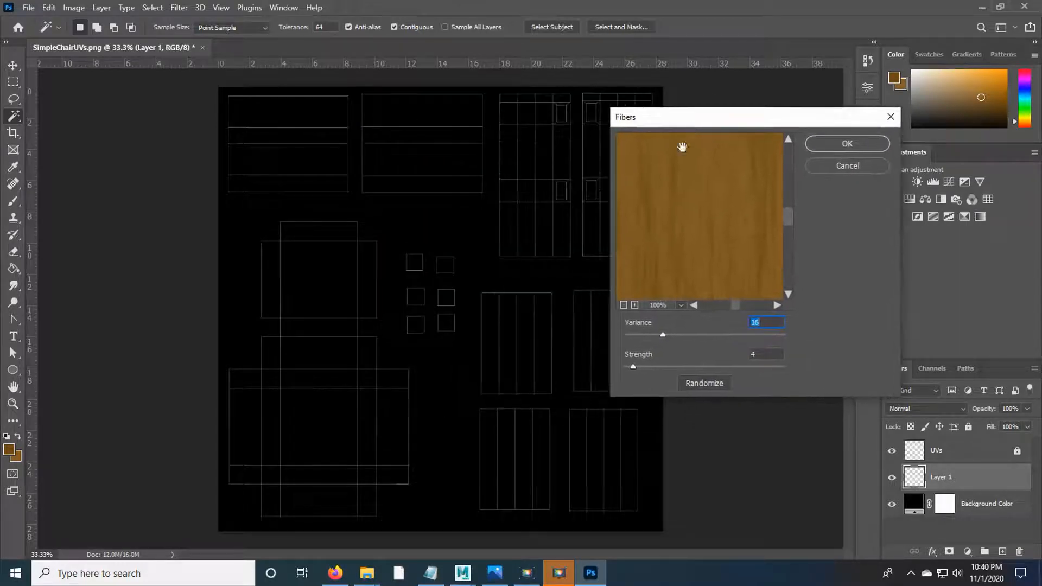
{"action": "left_click_drag", "start_coordinate": [631, 367], "coordinate": [651, 368]}
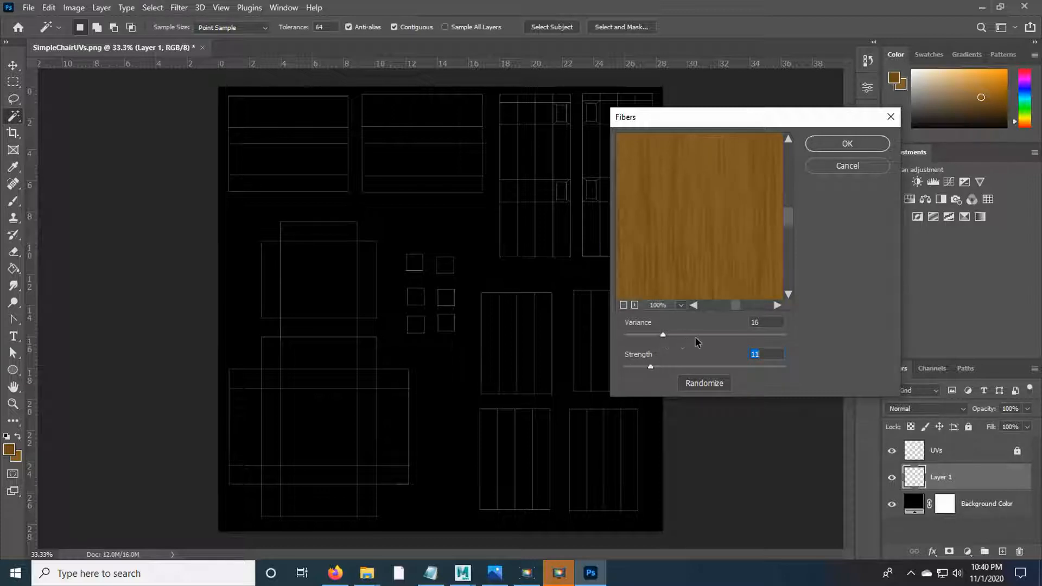
{"action": "mouse_move", "coordinate": [662, 335]}
{"action": "left_mouse_down"}
{"action": "mouse_move", "coordinate": [654, 337]}
{"action": "mouse_move", "coordinate": [668, 334]}
{"action": "left_mouse_up"}
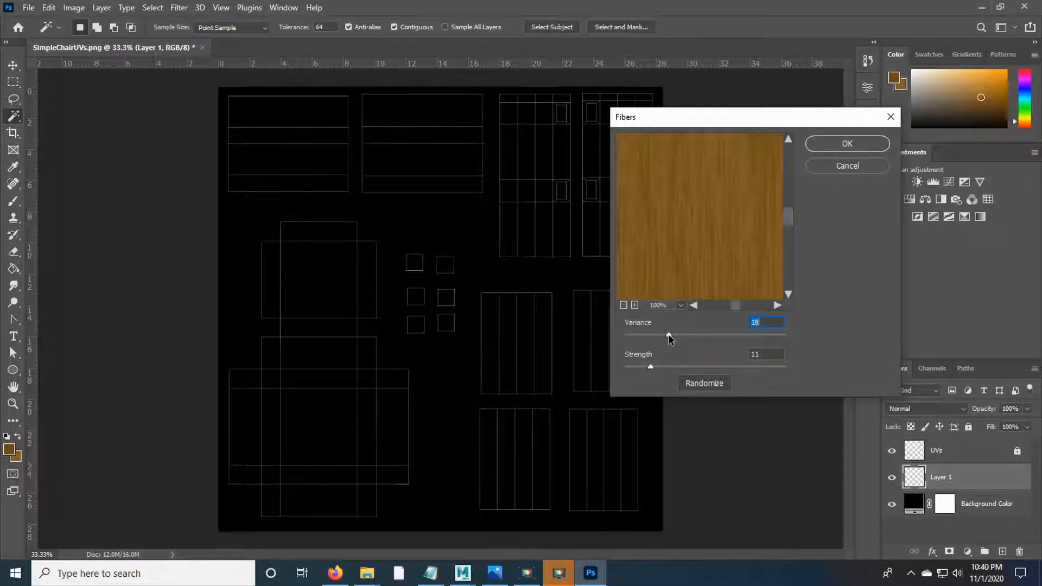
{"action": "left_click", "coordinate": [705, 383]}
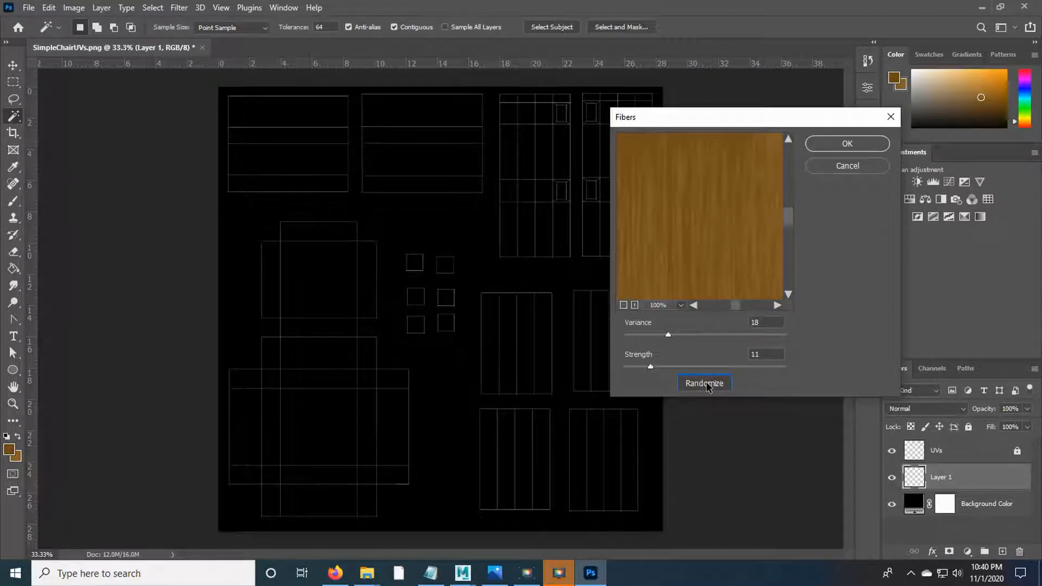
{"action": "left_click", "coordinate": [833, 144]}
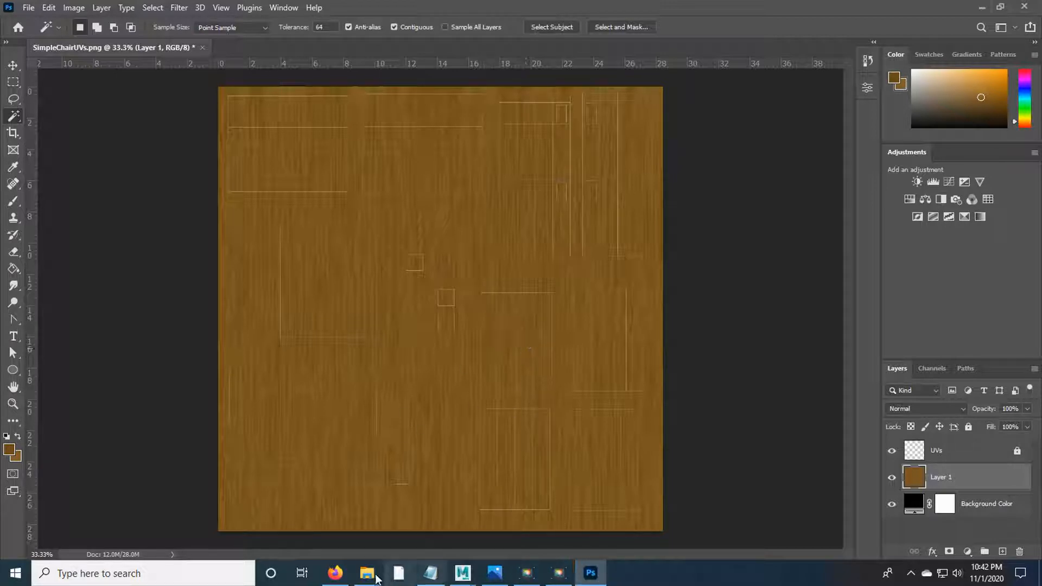
- Switch to Firefox and examine the cutting board and plank wall photos in the wood board image results for grain direction
{"action": "left_click", "coordinate": [342, 571]}
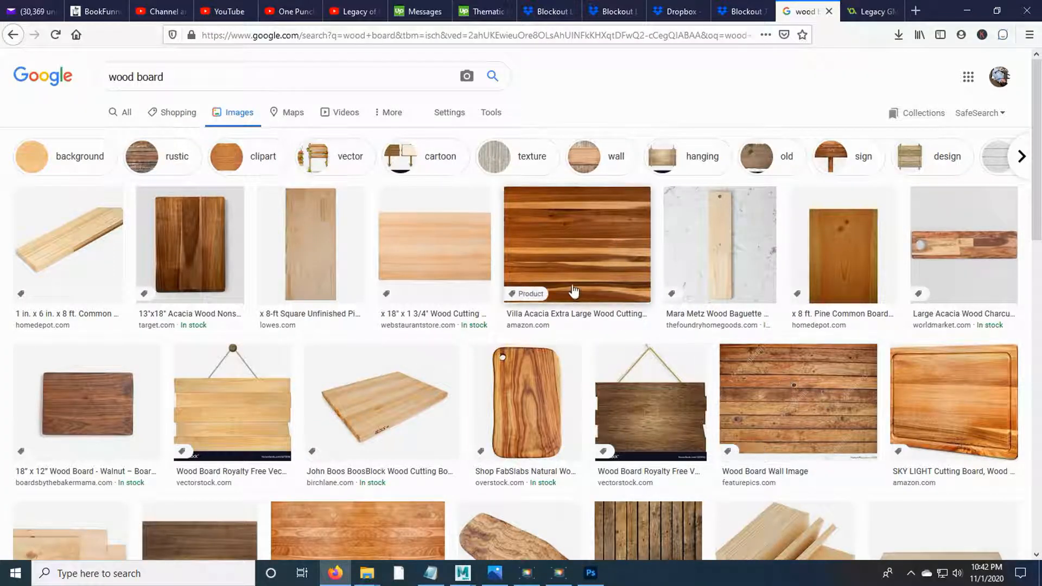
{"action": "left_click", "coordinate": [958, 405]}
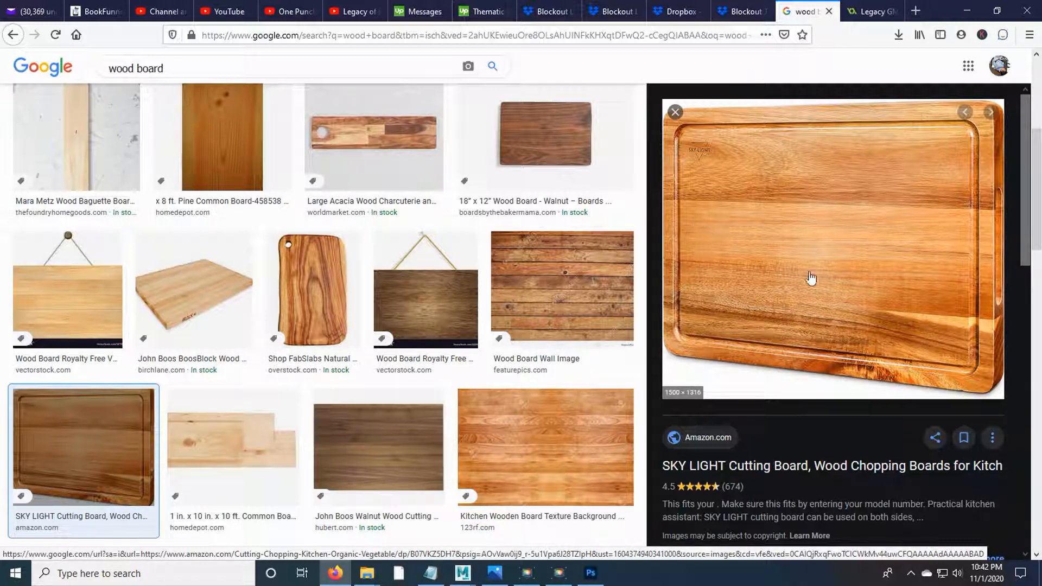
{"action": "left_click", "coordinate": [548, 290]}
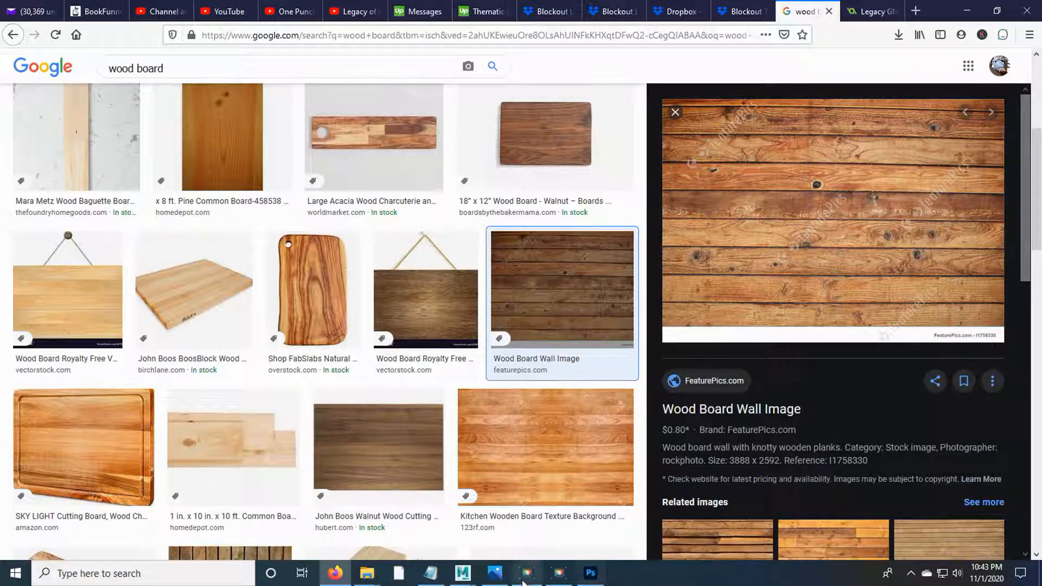
- Switch to Maya and examine the chair's back posts, cross rails and legs to judge which way the wood grain should run
{"action": "mouse_move", "coordinate": [462, 573]}
{"action": "left_click", "coordinate": [537, 507]}
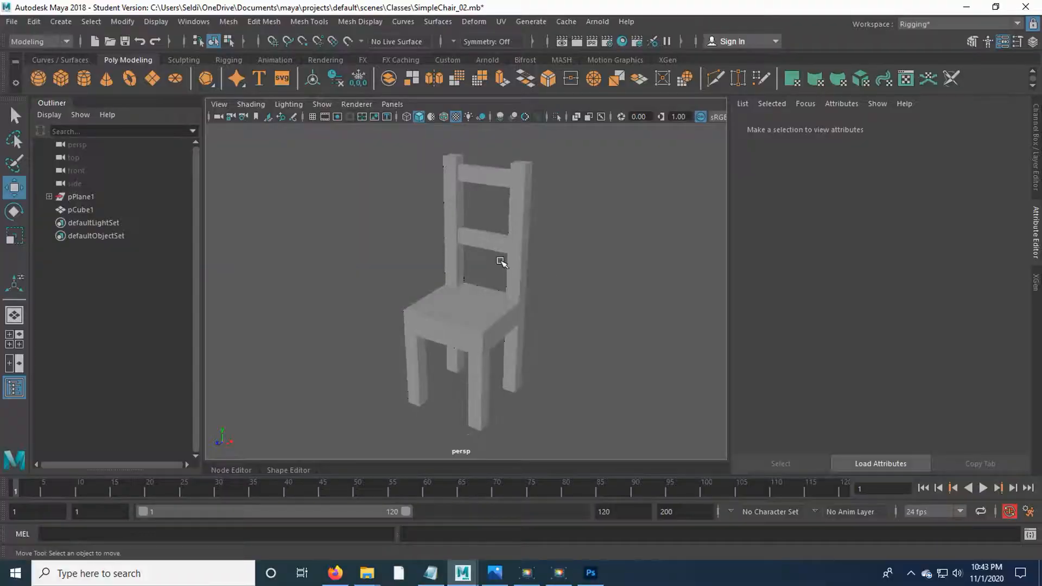
{"action": "left_click", "coordinate": [471, 242]}
{"action": "left_click", "coordinate": [555, 244]}
{"action": "left_click", "coordinate": [517, 220]}
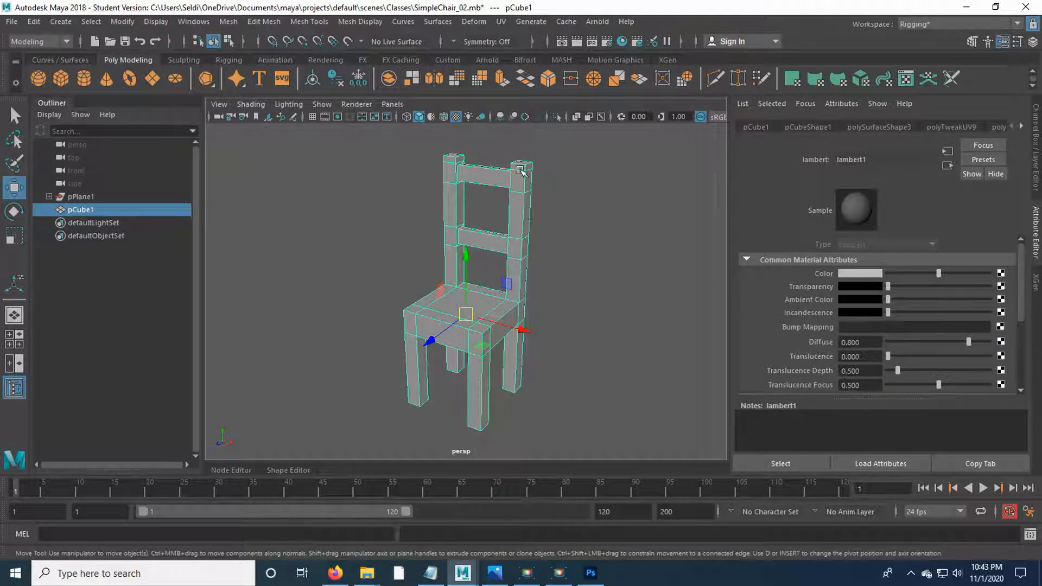
{"action": "left_click", "coordinate": [562, 301]}
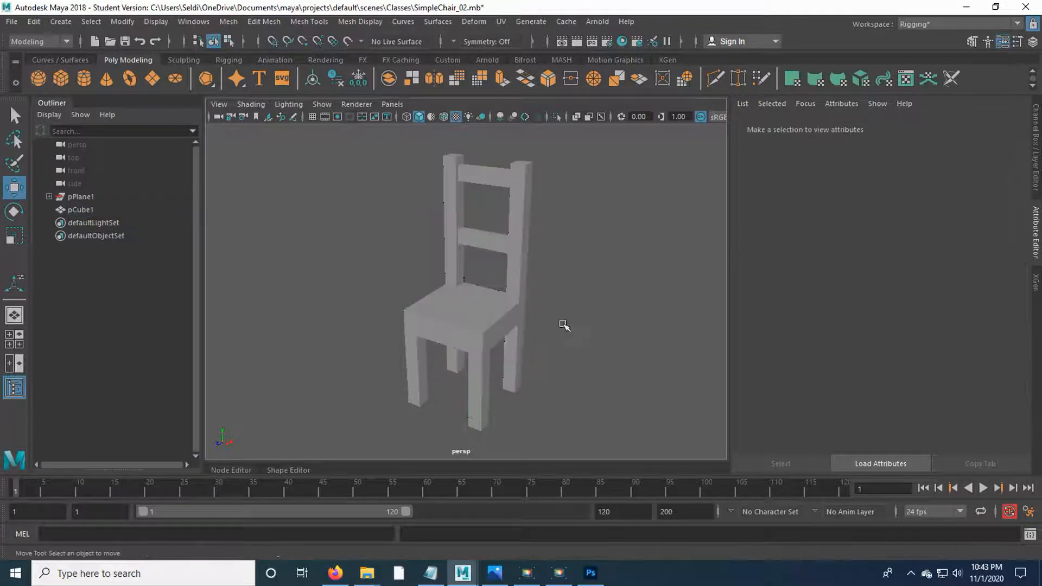
{"action": "left_click", "coordinate": [481, 375]}
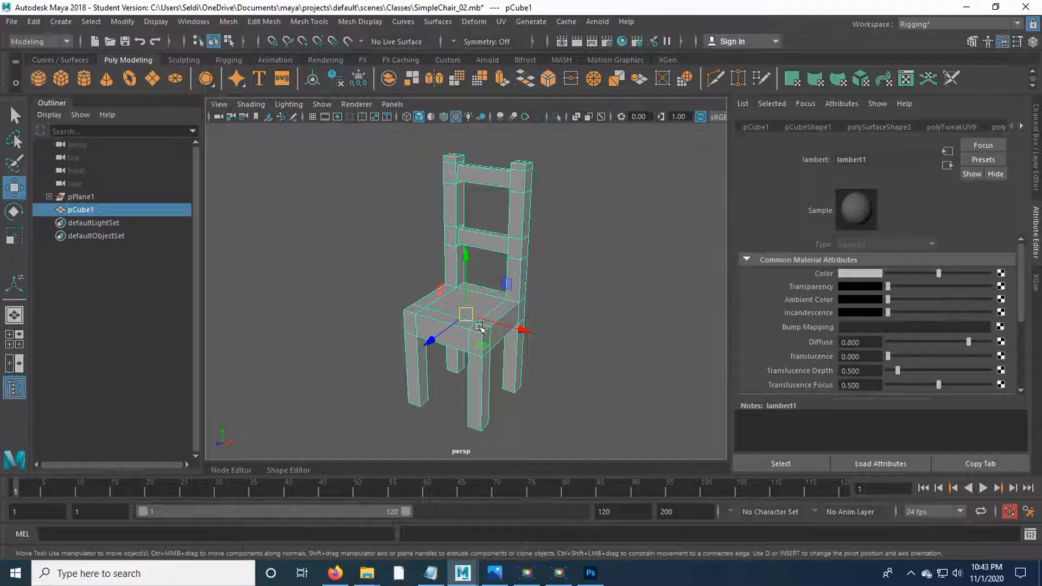
{"action": "left_click", "coordinate": [522, 407]}
- Examine the chair seat's top, front and side faces up close, and frame the whole chair again
{"action": "left_click", "coordinate": [449, 313]}
{"action": "scroll", "coordinate": [589, 358], "scroll_direction": "up", "scroll_amount": 6}
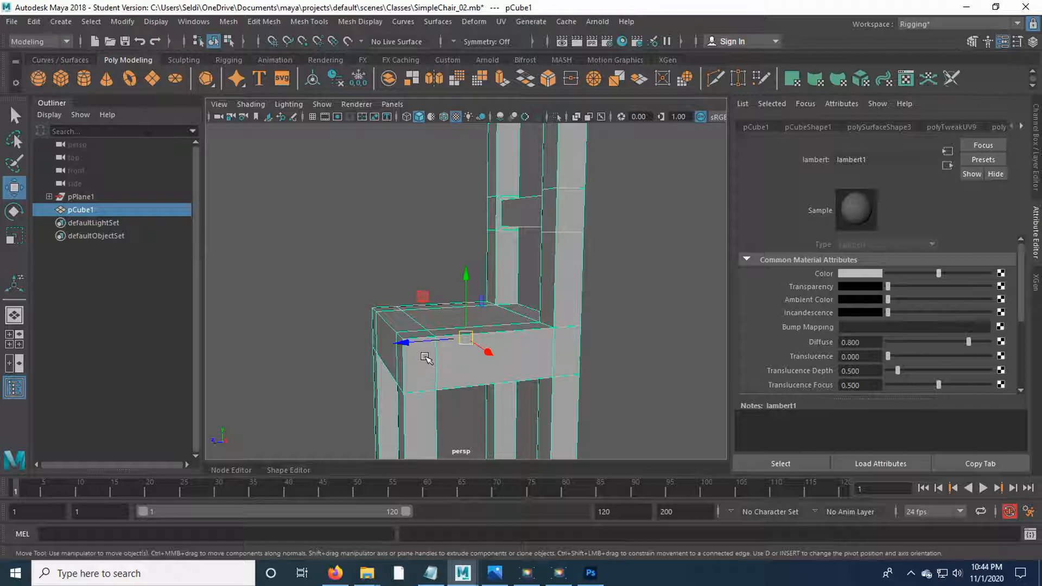
{"action": "left_click_drag", "start_coordinate": [425, 365], "coordinate": [467, 367]}
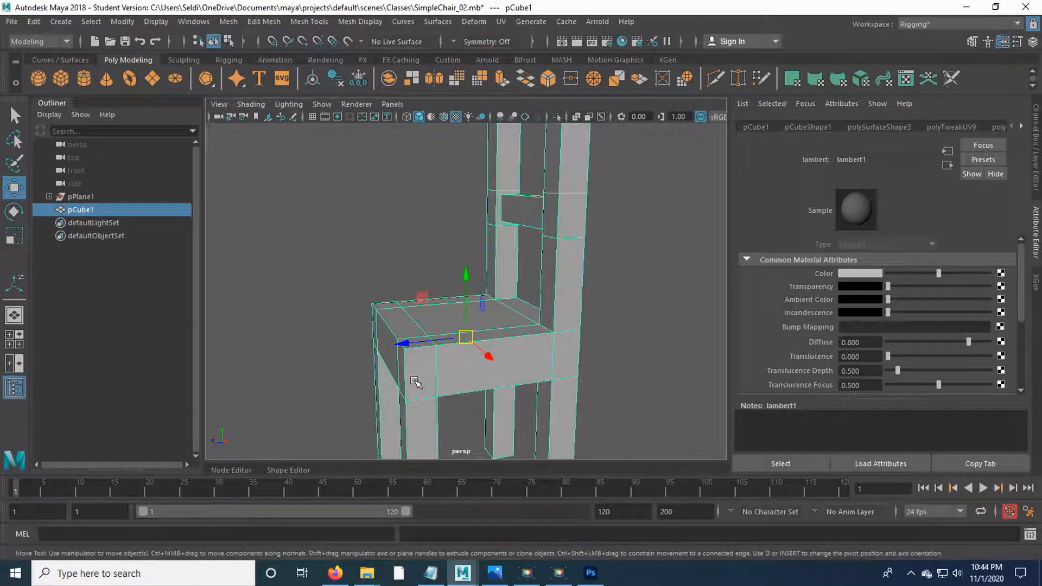
{"action": "left_click_drag", "start_coordinate": [406, 386], "coordinate": [487, 405]}
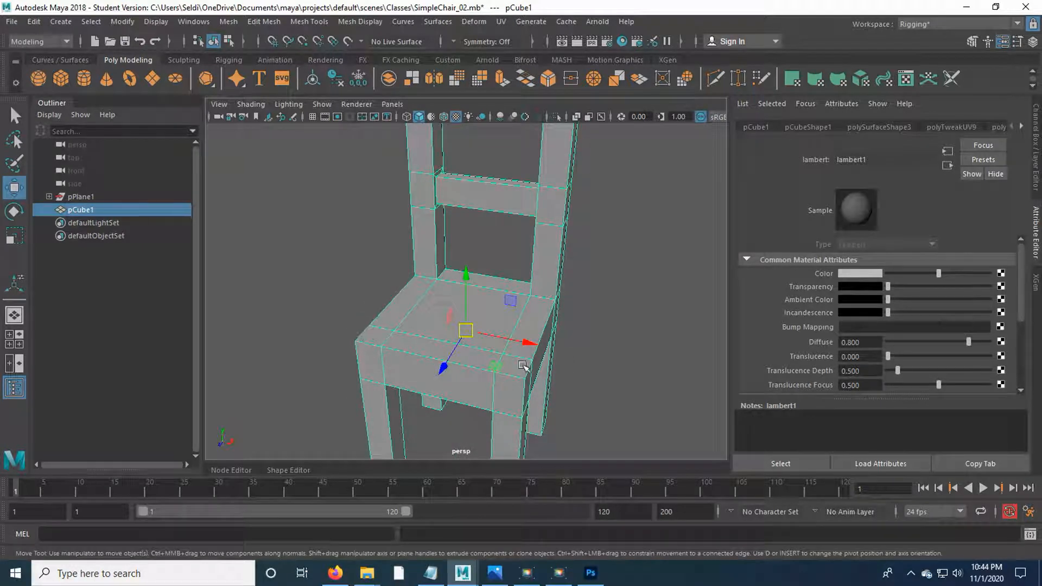
{"action": "left_click_drag", "start_coordinate": [540, 401], "coordinate": [436, 388]}
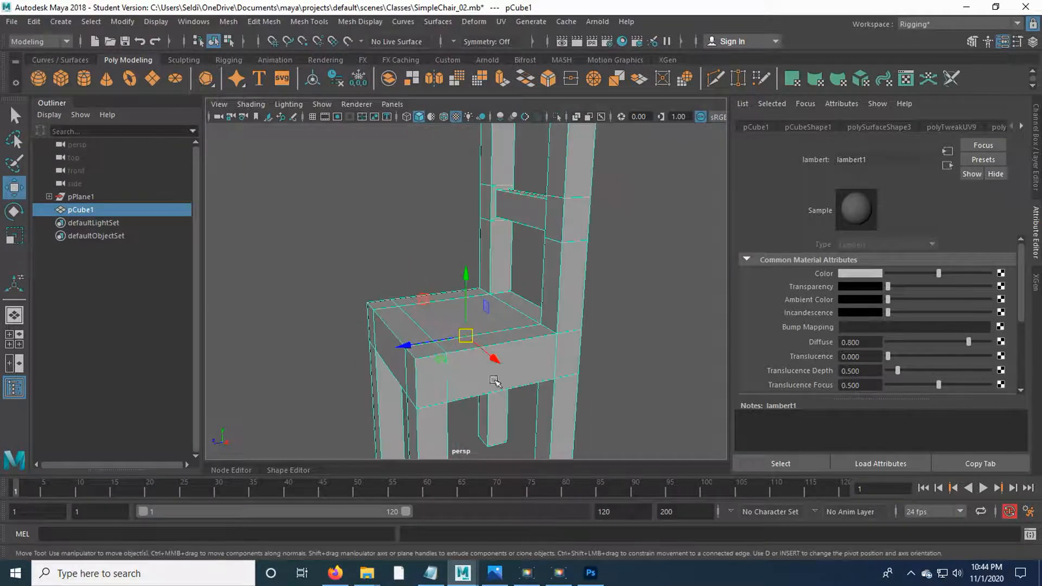
{"action": "key", "text": "f"}
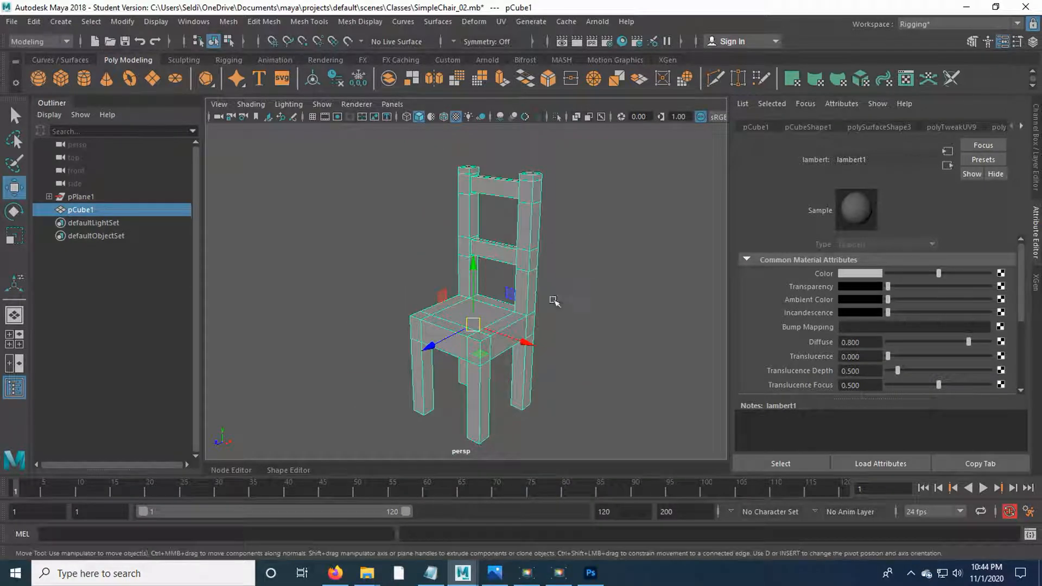
- Switch to Photoshop and toggle Layer 1's visibility to compare the UV shells with the vertical wood grain
{"action": "left_click", "coordinate": [591, 573]}
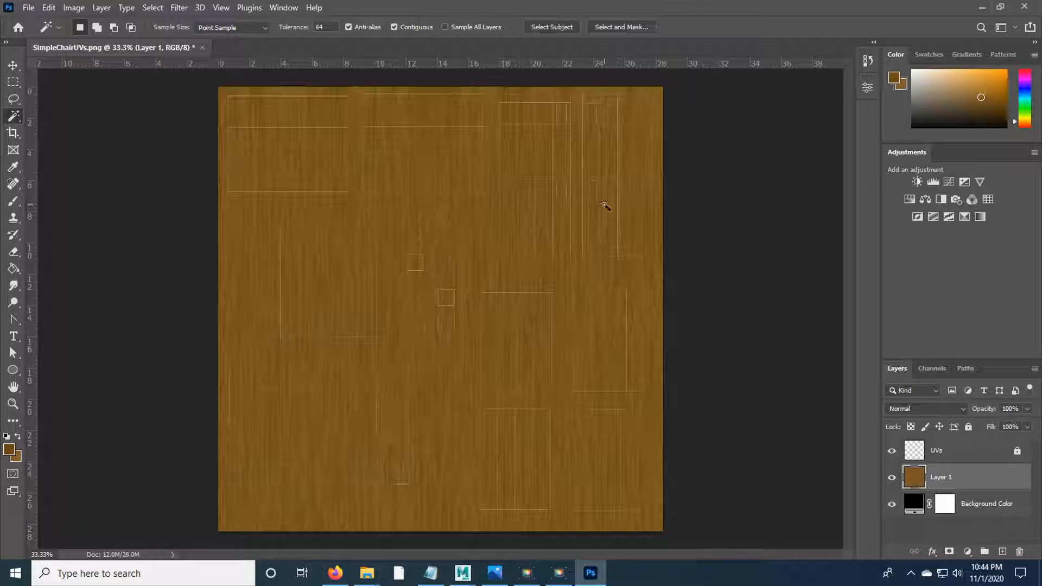
{"action": "left_click", "coordinate": [891, 478]}
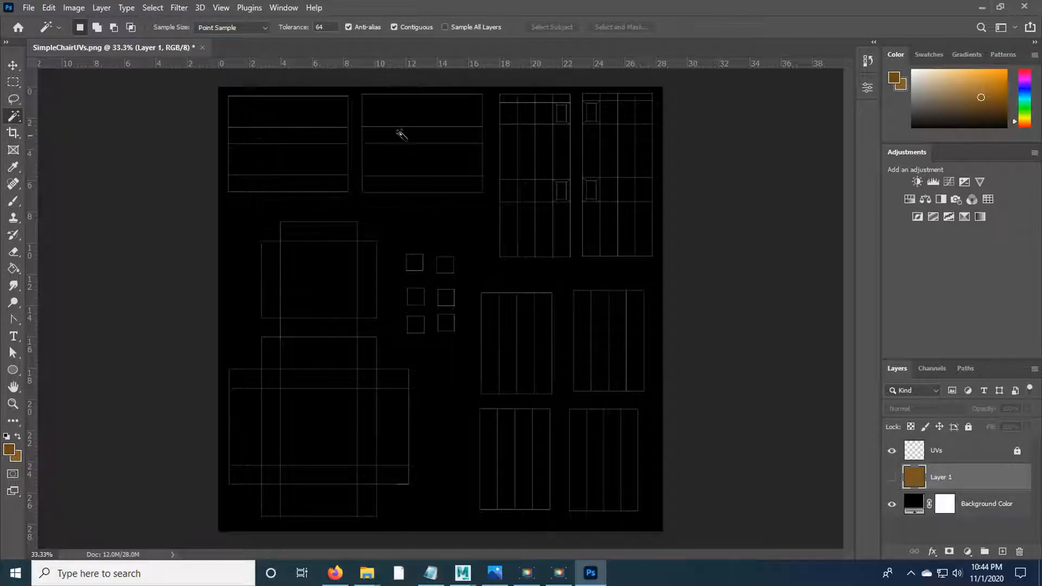
{"action": "left_click", "coordinate": [891, 477]}
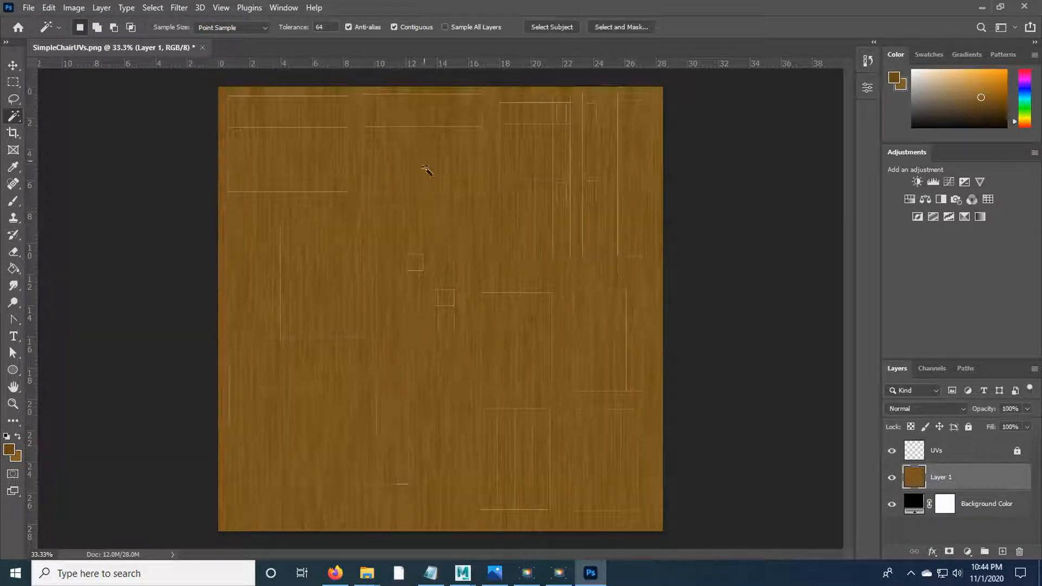
{"action": "left_click", "coordinate": [891, 477]}
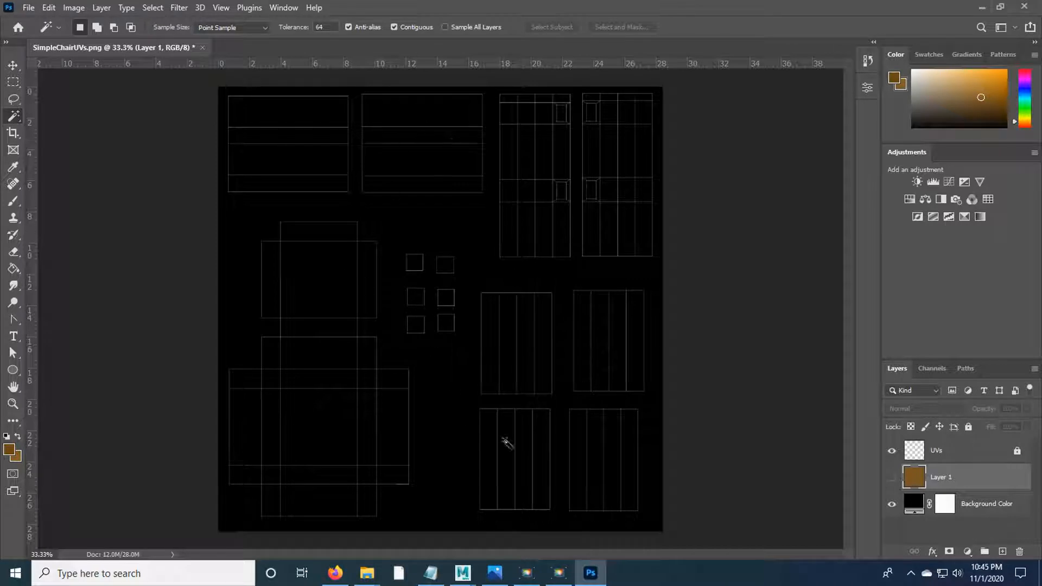
{"action": "left_click", "coordinate": [890, 479]}
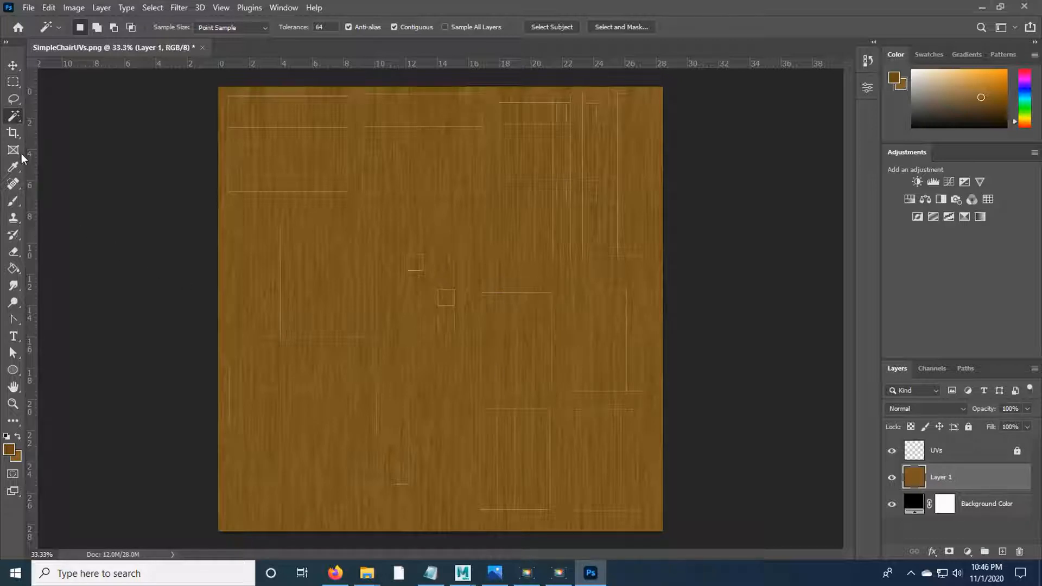
- Delete the full-height left part of Layer 1's wood fibers, covering slightly more than half the canvas width, and deselect
{"action": "left_click", "coordinate": [19, 86]}
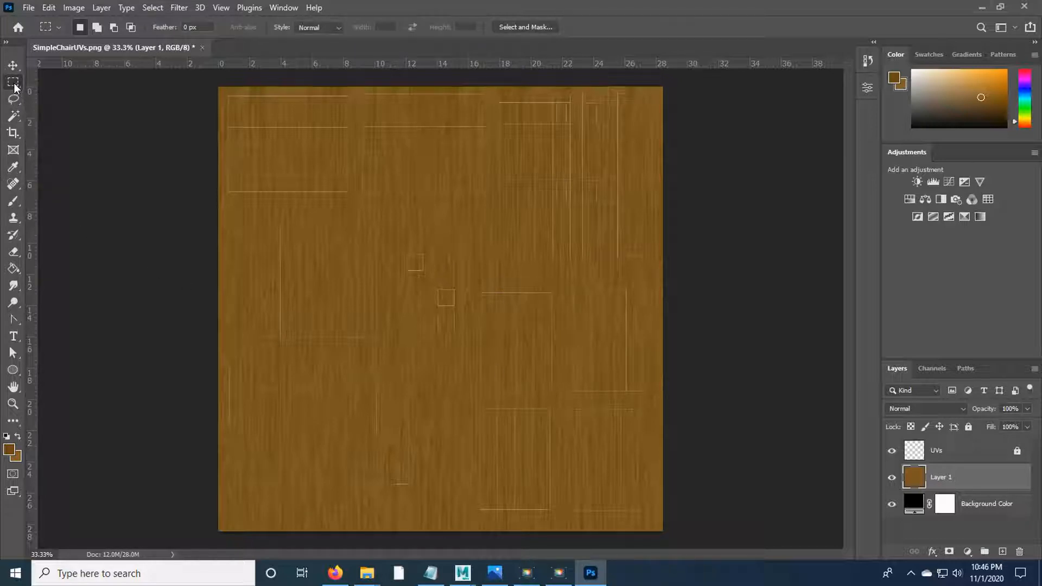
{"action": "left_click_drag", "start_coordinate": [201, 77], "coordinate": [465, 543]}
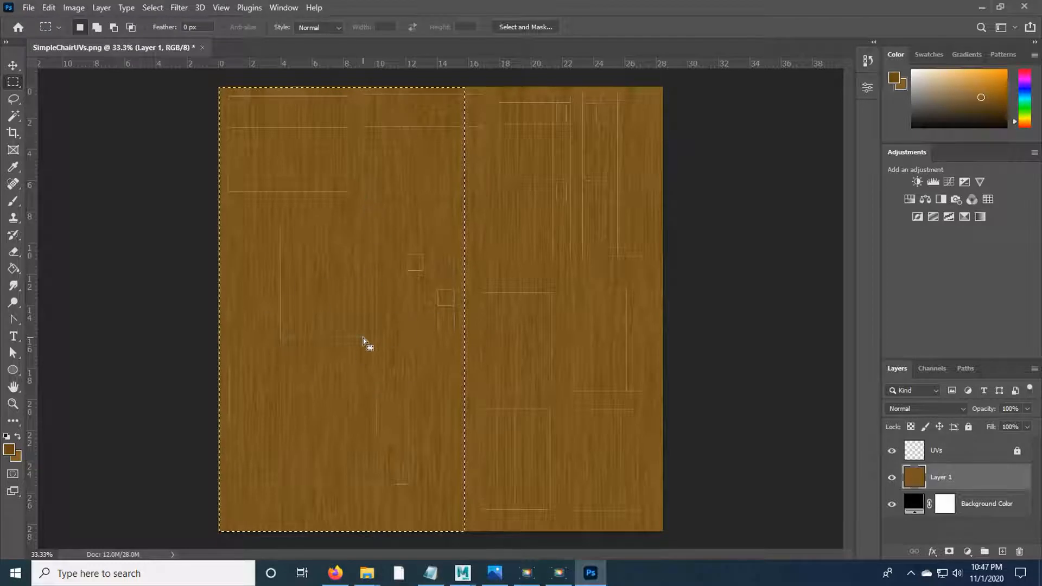
{"action": "key", "text": "Delete"}
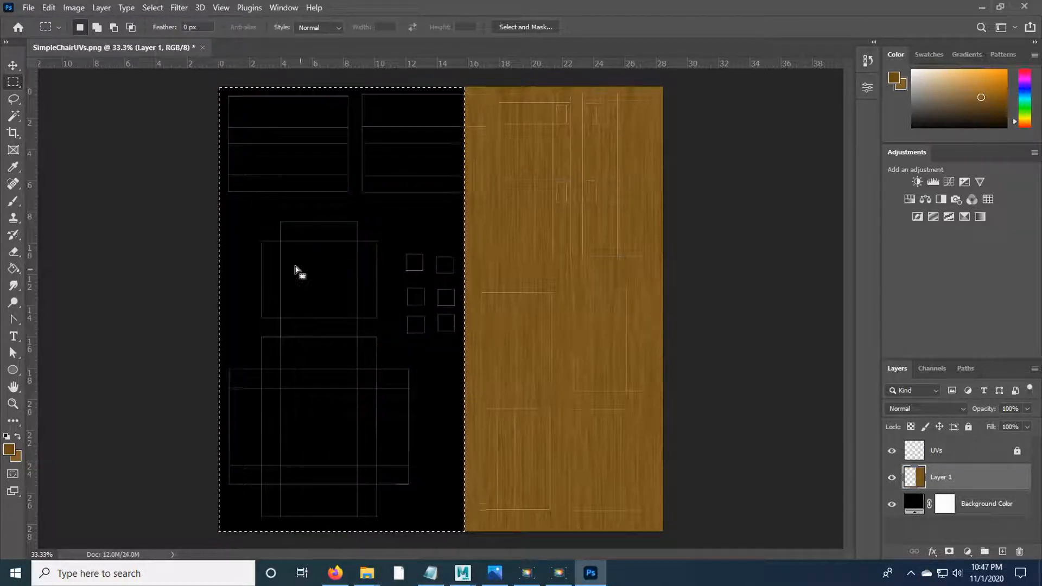
{"action": "left_click", "coordinate": [169, 214]}
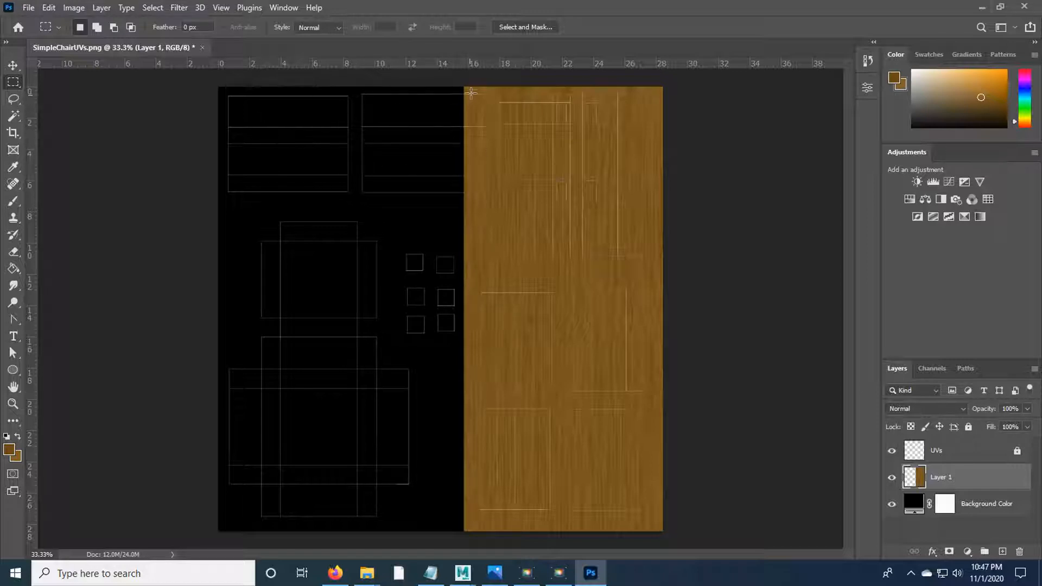
- Delete the fibers still covering the right end of the second horizontal UV shell in the top row, and deselect
{"action": "left_click_drag", "start_coordinate": [444, 76], "coordinate": [491, 203]}
{"action": "key", "text": "ctrl+d"}
{"action": "key", "text": "Delete"}
{"action": "key", "text": "ctrl+d"}
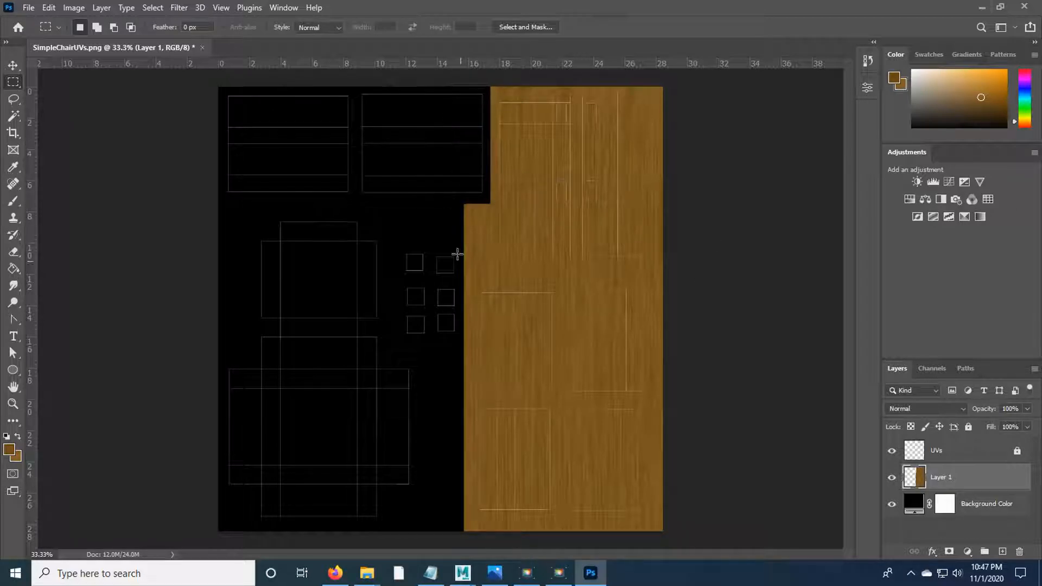
- Delete the fibers below that shell, beside the small squares, and the narrow horizontal strip between the upper and lower right-hand shells
{"action": "left_click_drag", "start_coordinate": [444, 196], "coordinate": [681, 279]}
{"action": "key", "text": "Delete"}
{"action": "key", "text": "ctrl+d"}
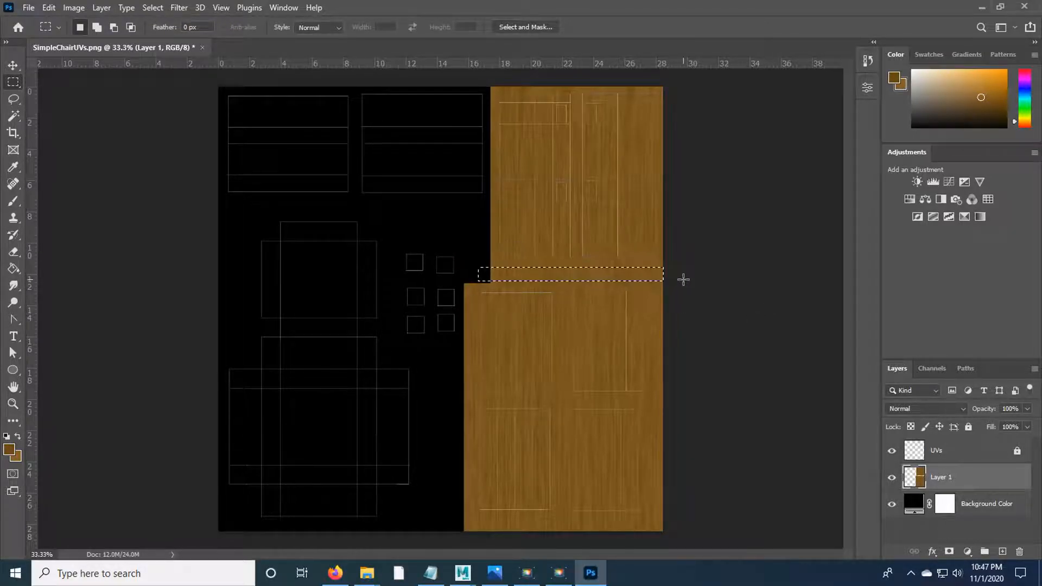
{"action": "key", "text": "Delete"}
{"action": "key", "text": "ctrl+d"}
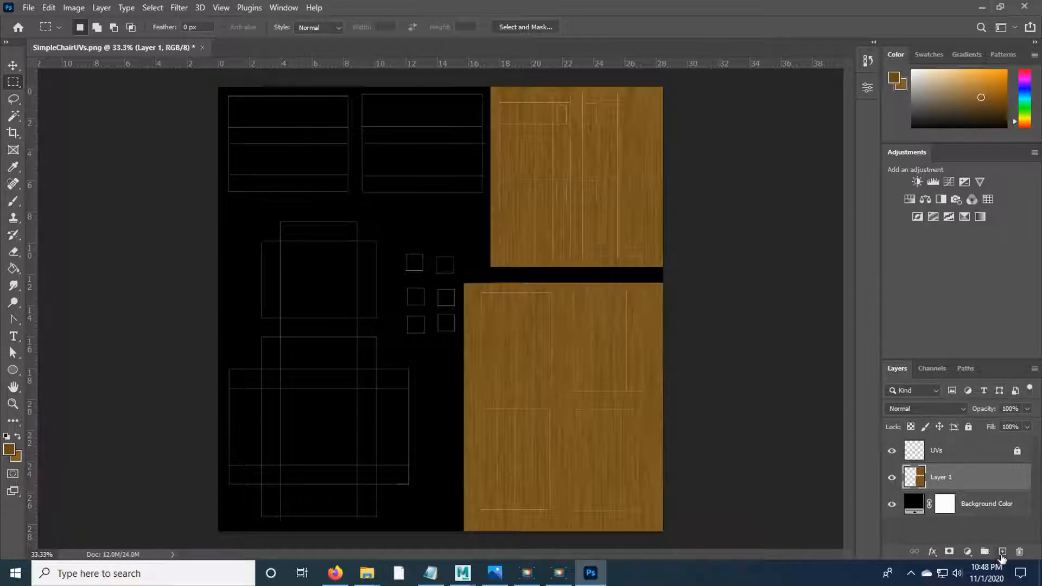
- Add a new layer above Layer 1 and render Fibers on it with variance 18 and strength 11
{"action": "left_click", "coordinate": [1002, 552]}
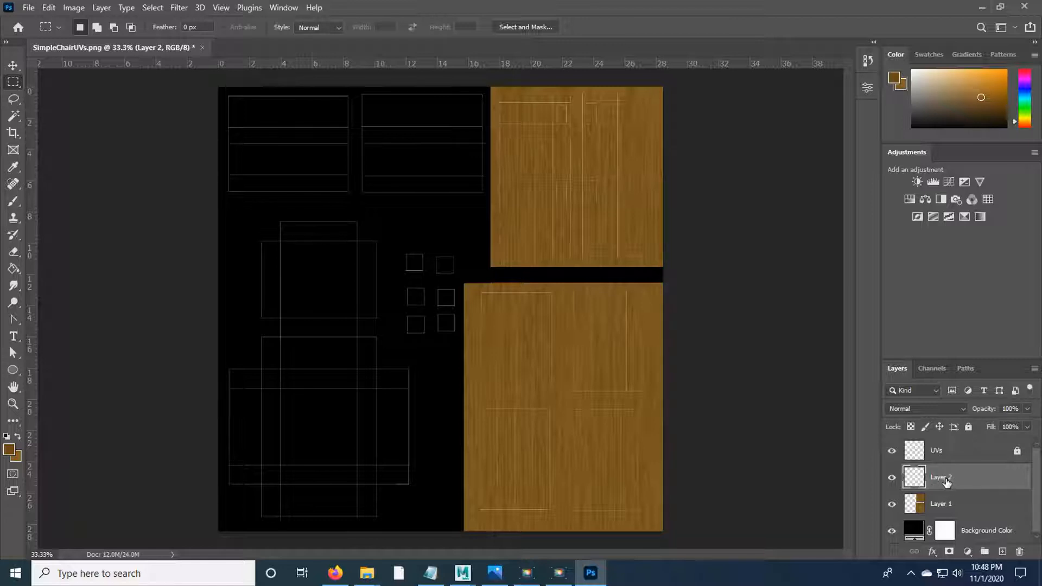
{"action": "left_click", "coordinate": [185, 8]}
{"action": "mouse_move", "coordinate": [217, 237]}
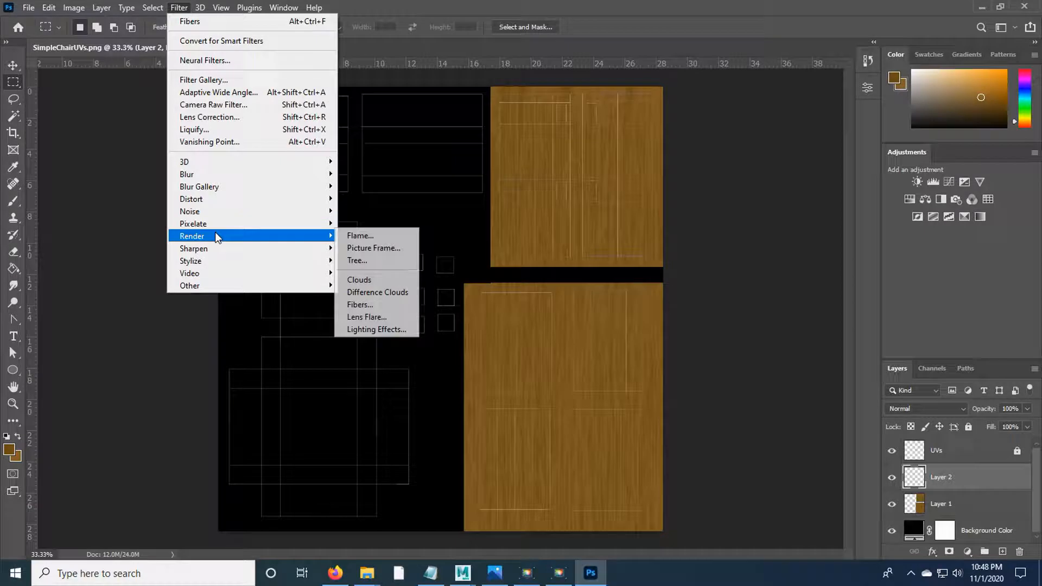
{"action": "left_click", "coordinate": [386, 305]}
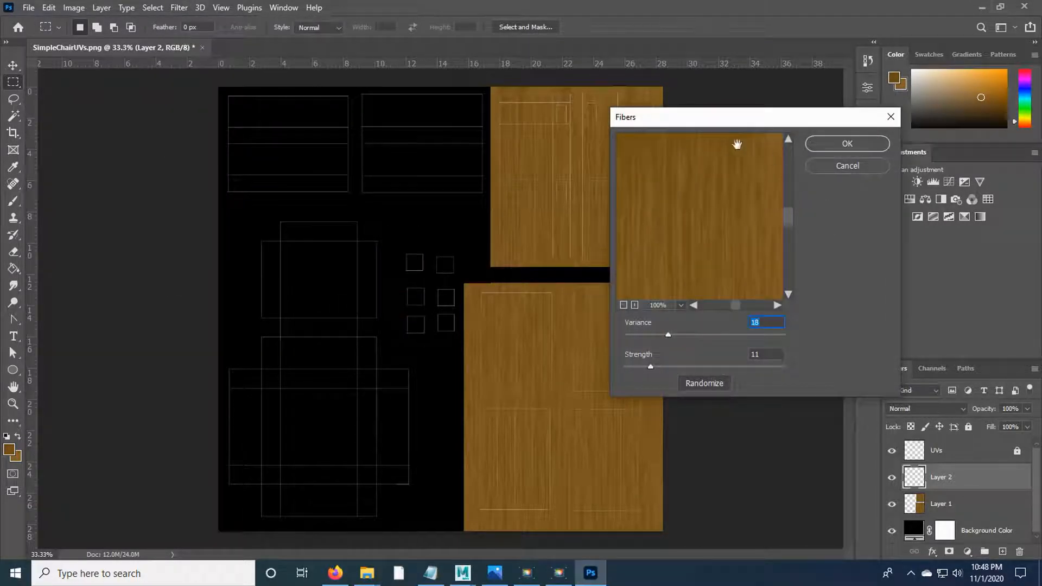
{"action": "left_click", "coordinate": [838, 140]}
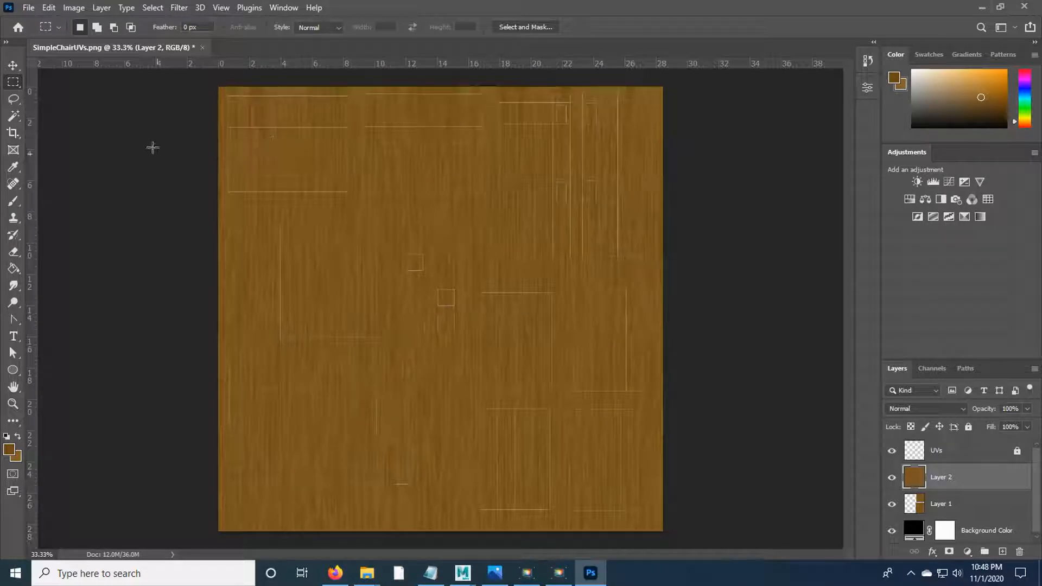
- Rotate Layer 2's wood fibers 90° clockwise so the grain runs horizontally
{"action": "left_click", "coordinate": [49, 8]}
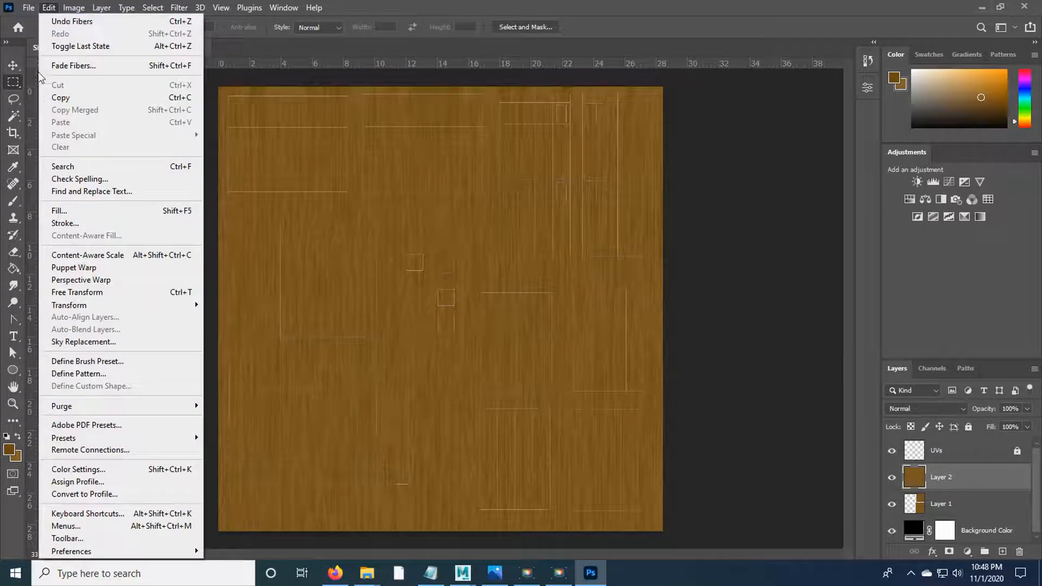
{"action": "mouse_move", "coordinate": [94, 306]}
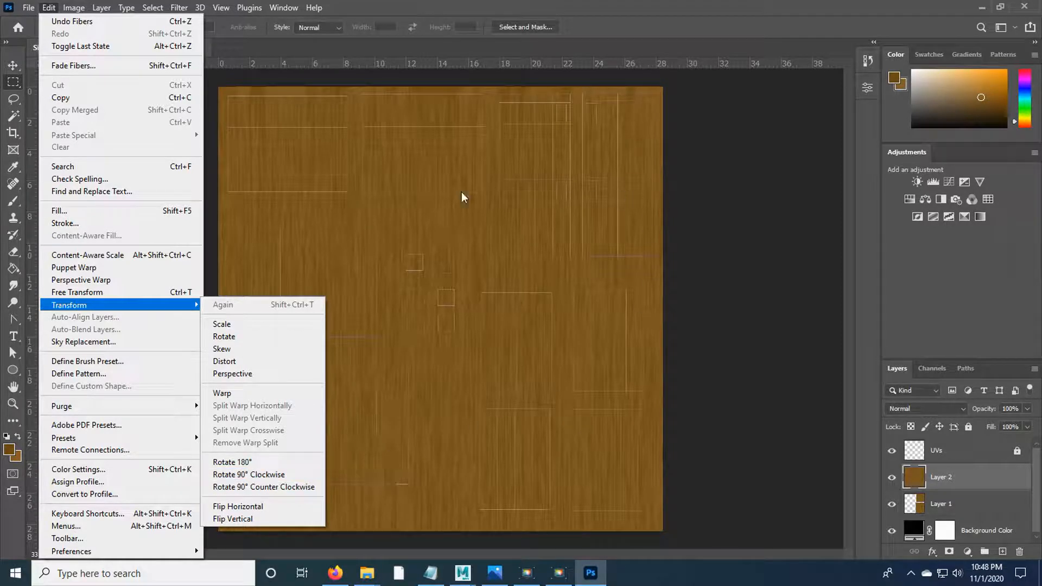
{"action": "left_click", "coordinate": [271, 475]}
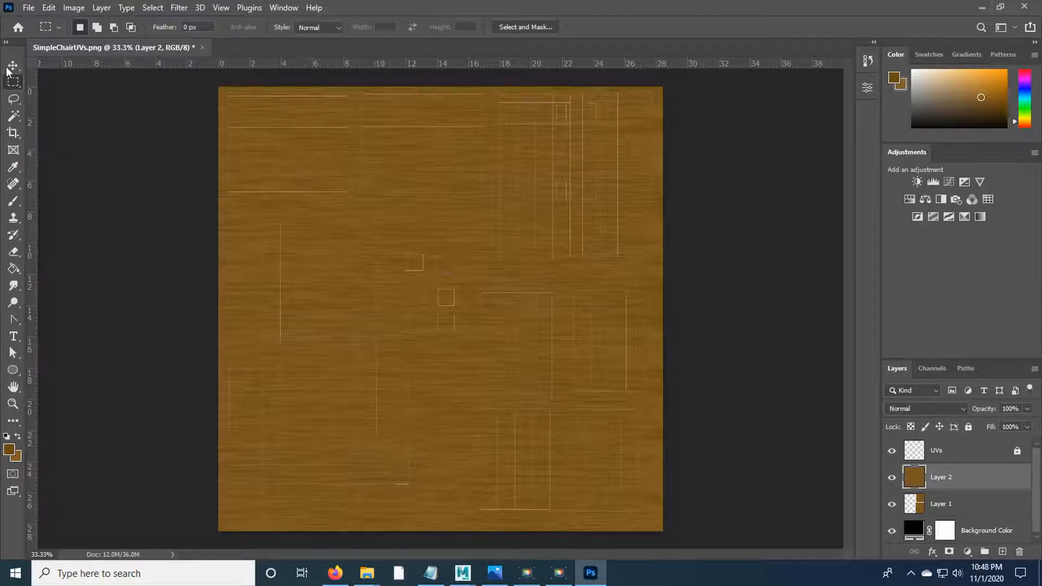
- Delete Layer 2's horizontal fibers over the upper-right and lower-right UV shell groups, and deselect
{"action": "left_click_drag", "start_coordinate": [491, 84], "coordinate": [677, 275]}
{"action": "key", "text": "Delete"}
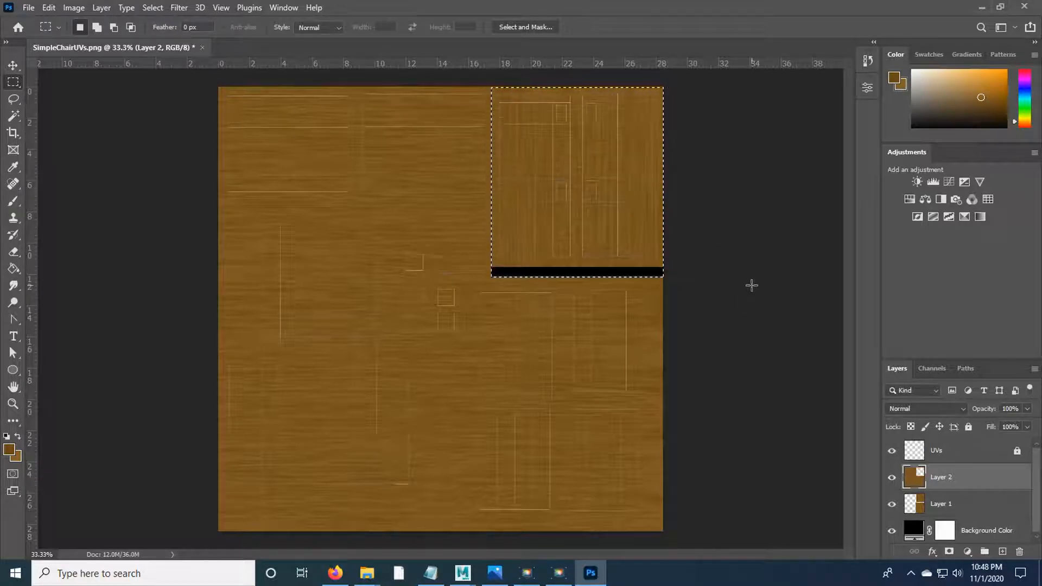
{"action": "left_click", "coordinate": [705, 378]}
{"action": "left_click_drag", "start_coordinate": [469, 275], "coordinate": [689, 532]}
{"action": "key", "text": "Delete"}
{"action": "left_click", "coordinate": [531, 359]}
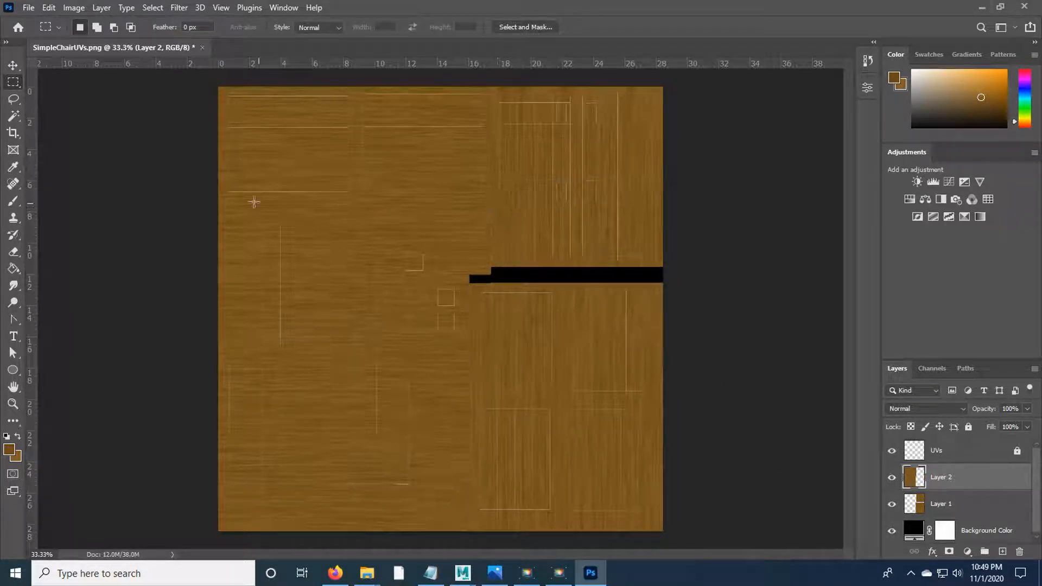
- Delete Layer 2's fibers in the horizontal strip below the top-row shells and in the gap beside the upper small squares, and deselect
{"action": "left_click_drag", "start_coordinate": [219, 201], "coordinate": [469, 280]}
{"action": "key", "text": "Delete"}
{"action": "left_click", "coordinate": [471, 305]}
{"action": "key", "text": "Delete"}
{"action": "left_click", "coordinate": [718, 298]}
- Delete the vertical strip of Layer 2's fibers between the large lower-left shell and the lower-right shells, and deselect
{"action": "left_click_drag", "start_coordinate": [431, 358], "coordinate": [486, 530]}
{"action": "left_click", "coordinate": [664, 446]}
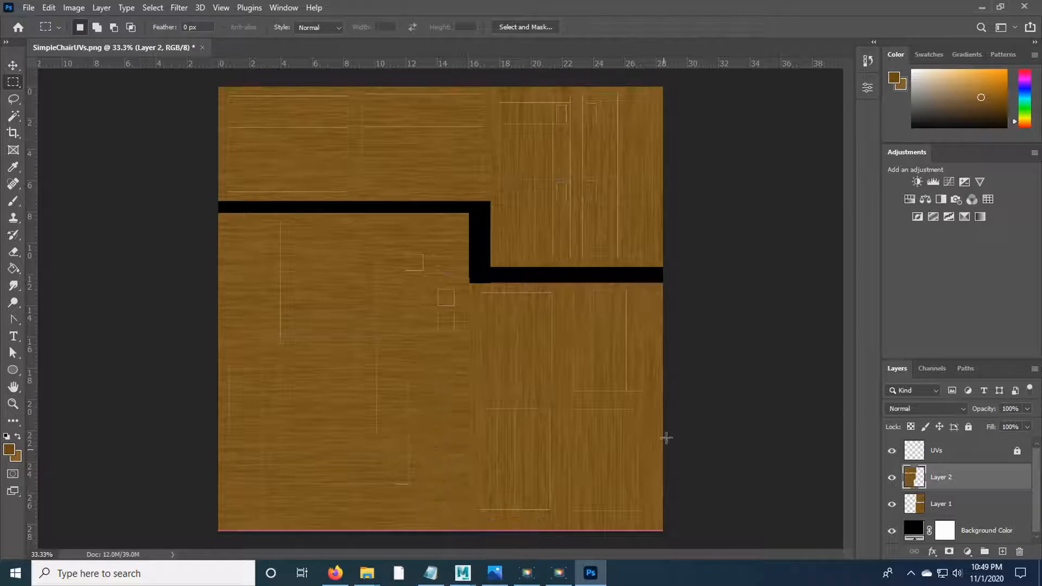
{"action": "key", "text": "Delete"}
{"action": "left_click", "coordinate": [710, 394]}
- Trim Layer 2's leftover fibers just below and to the right of the small square shells, and deselect
{"action": "left_click_drag", "start_coordinate": [432, 343], "coordinate": [479, 362]}
{"action": "key", "text": "Delete"}
{"action": "left_click_drag", "start_coordinate": [500, 266], "coordinate": [461, 360]}
{"action": "left_click_drag", "start_coordinate": [460, 210], "coordinate": [492, 269]}
{"action": "key", "text": "Delete"}
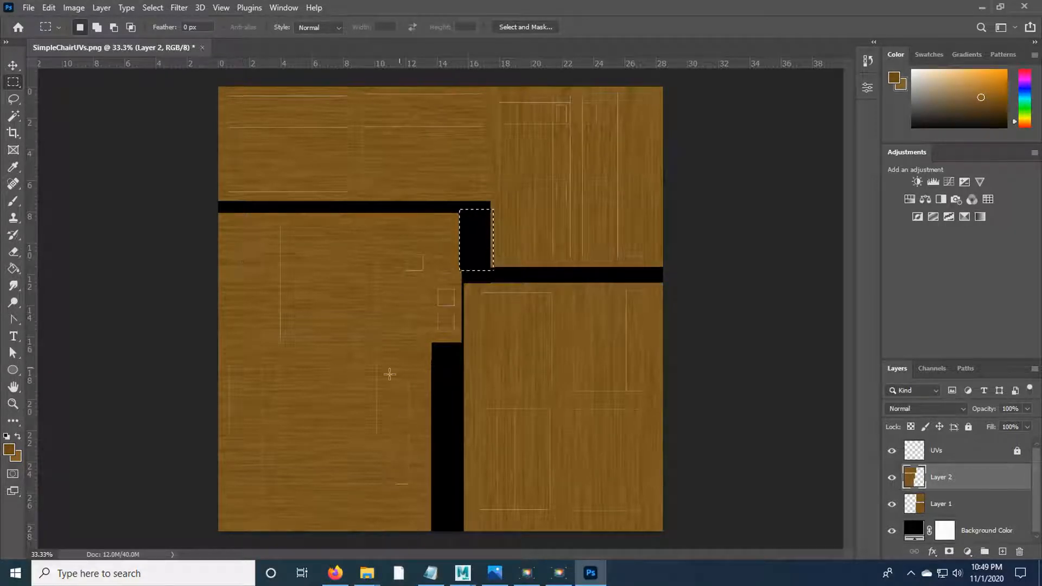
{"action": "key", "text": "ctrl+d"}
- Save the layered document as the Photoshop file SimpleChairTexture in the Classes folder, with Maximize Compatibility on
{"action": "left_click", "coordinate": [28, 7]}
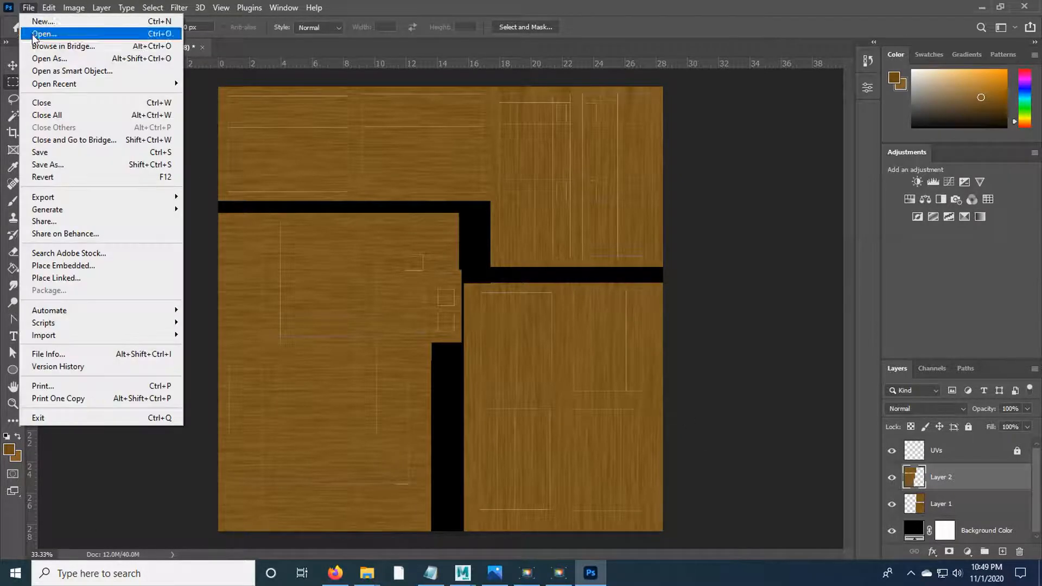
{"action": "left_click", "coordinate": [67, 165]}
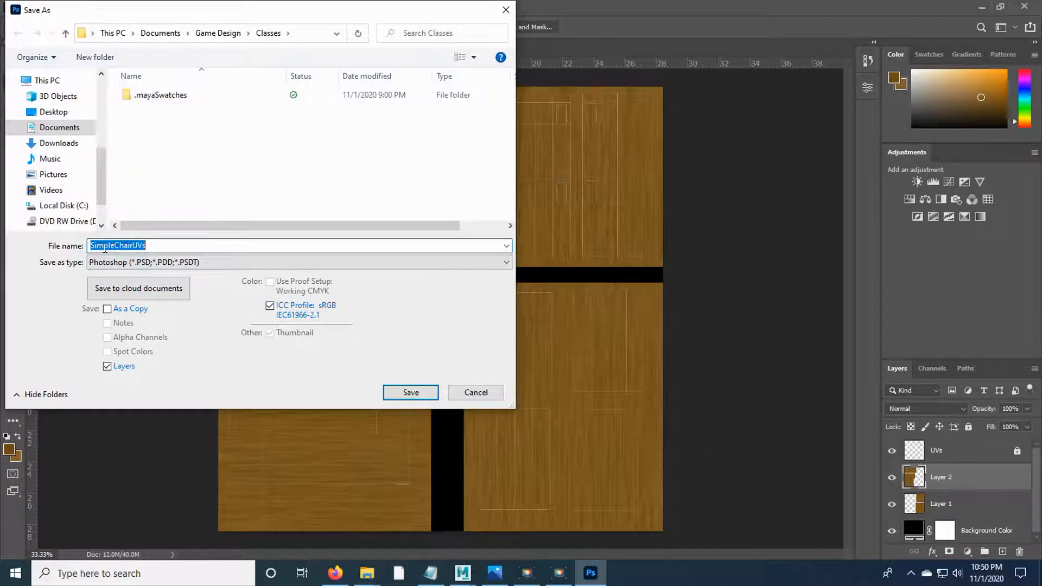
{"action": "left_click", "coordinate": [143, 245]}
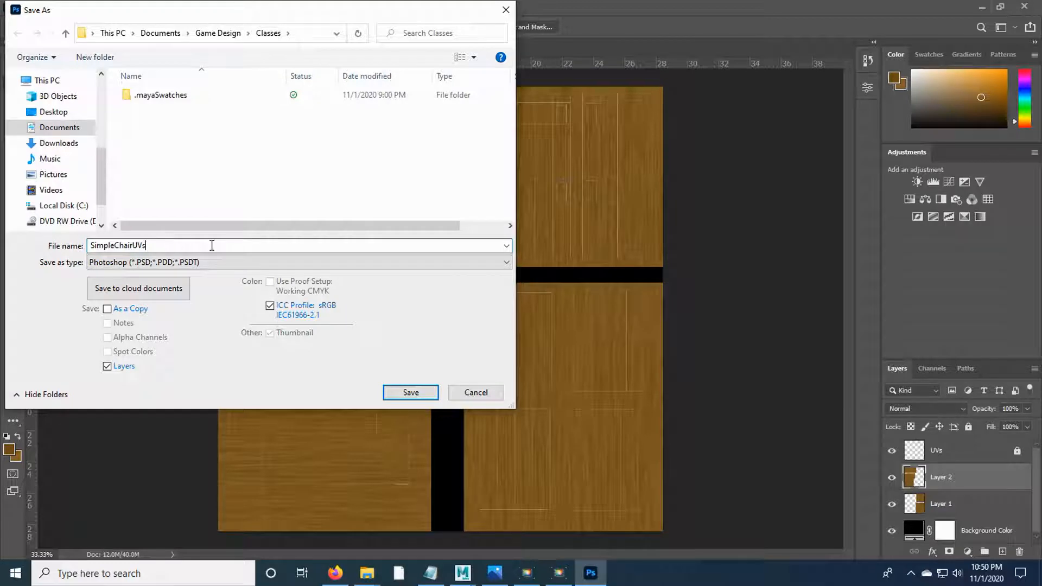
{"action": "key", "text": "BackSpace"}
{"action": "key", "text": "BackSpace"}
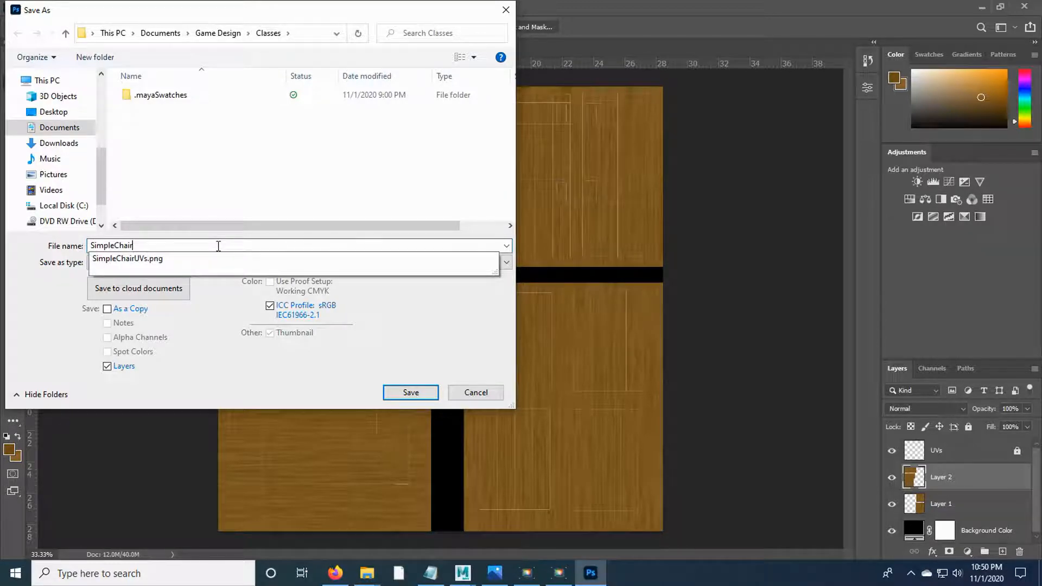
{"action": "type", "text": "Texture"}
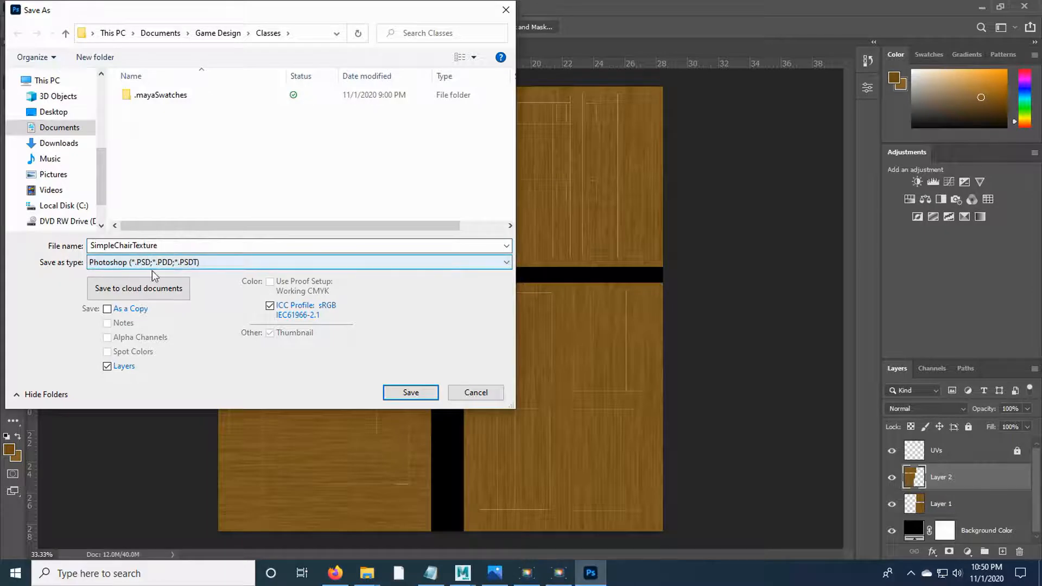
{"action": "left_click", "coordinate": [410, 392]}
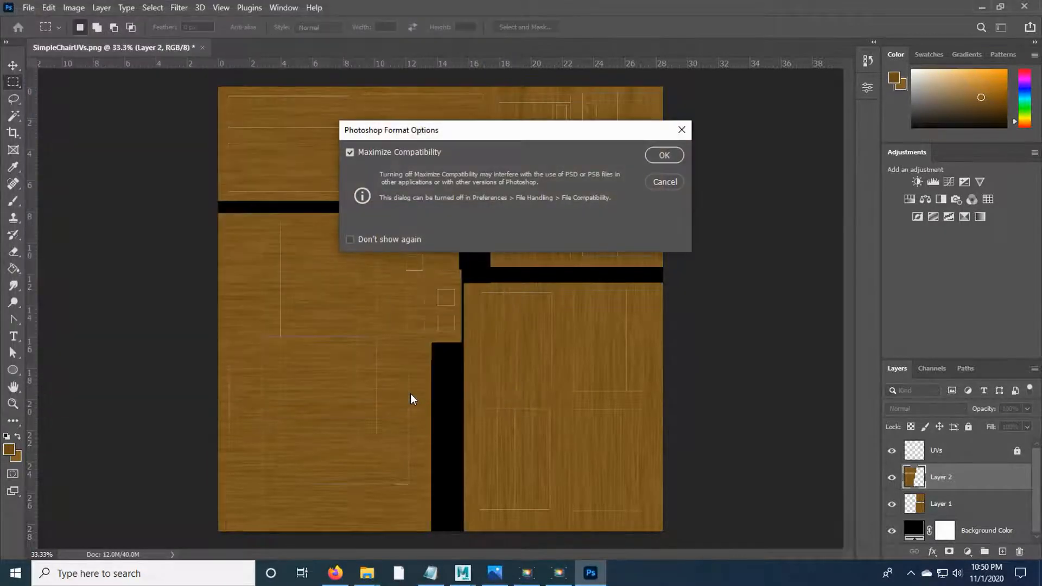
{"action": "left_click", "coordinate": [662, 156]}
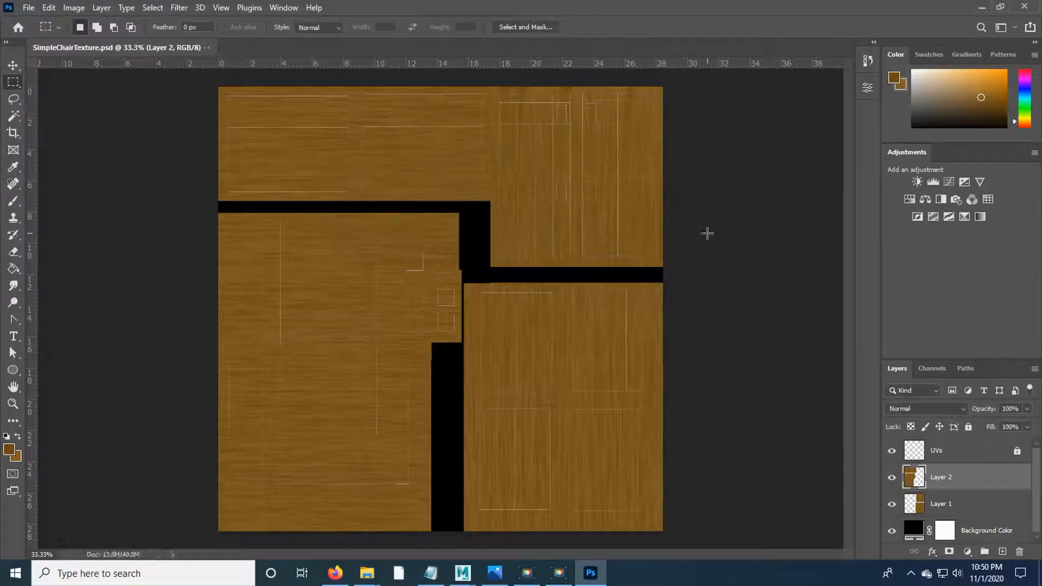
- Switch to Maya and assign a new Lambert material to the selected chair, pCube1
{"action": "left_click", "coordinate": [462, 573]}
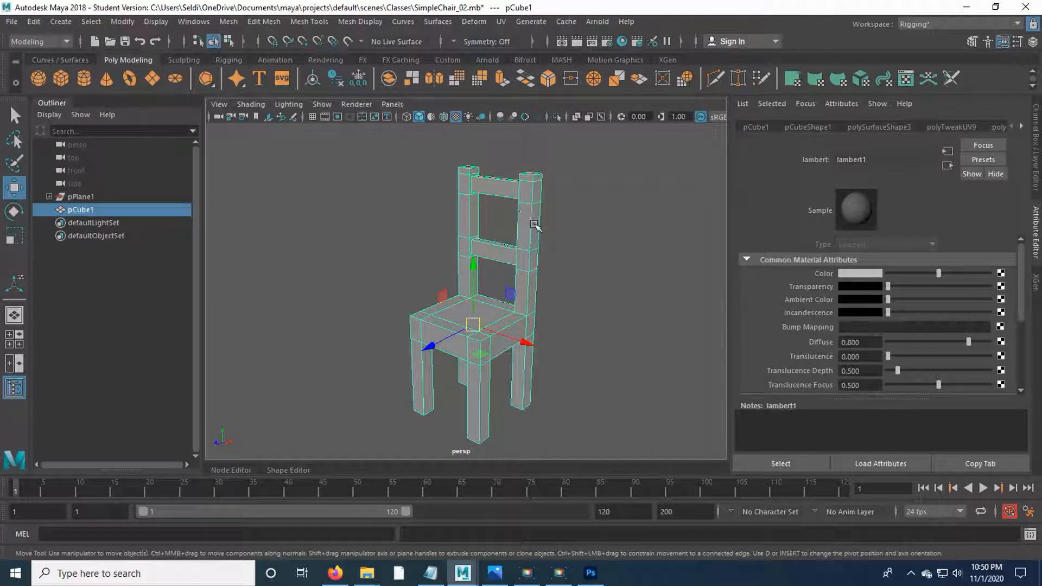
{"action": "left_click", "coordinate": [325, 60]}
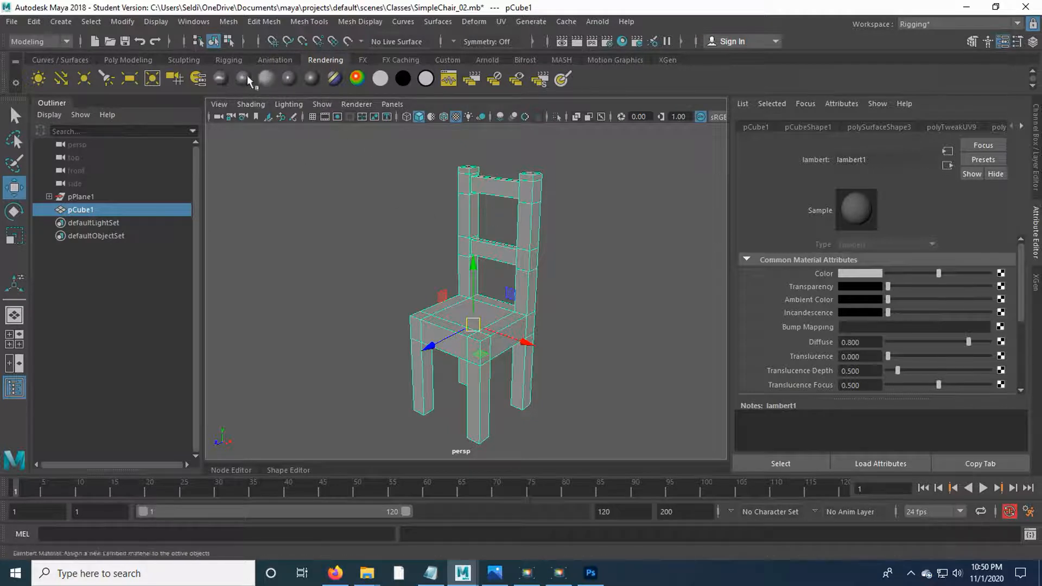
{"action": "left_click", "coordinate": [266, 85]}
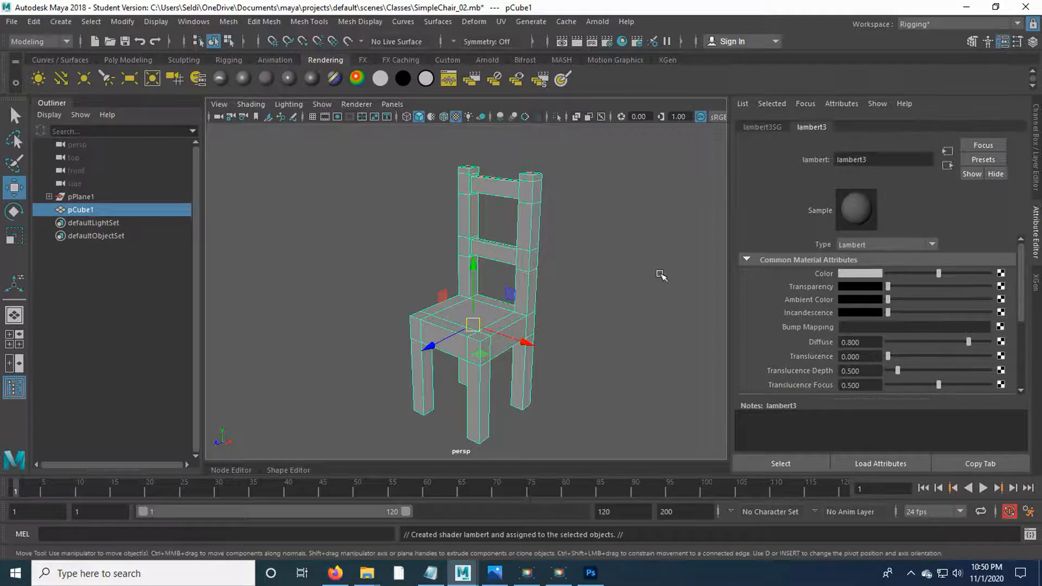
- Rename the chair's new Lambert material as SimpleChairColor
{"action": "left_click", "coordinate": [870, 158]}
{"action": "double_click", "coordinate": [870, 158]}
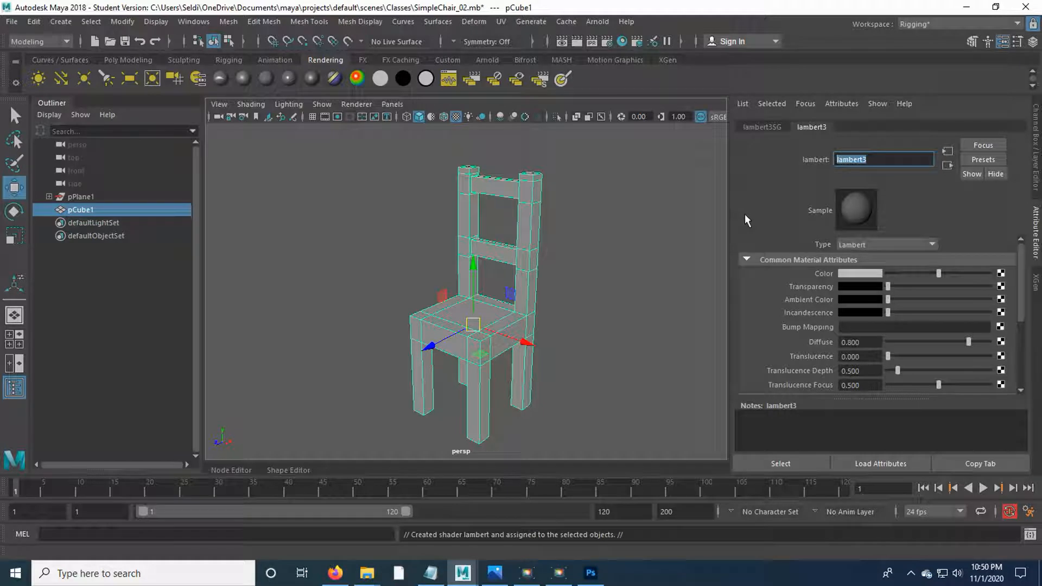
{"action": "type", "text": "SimpleChairColo"}
{"action": "type", "text": "rColo"}
{"action": "key", "text": "Return"}
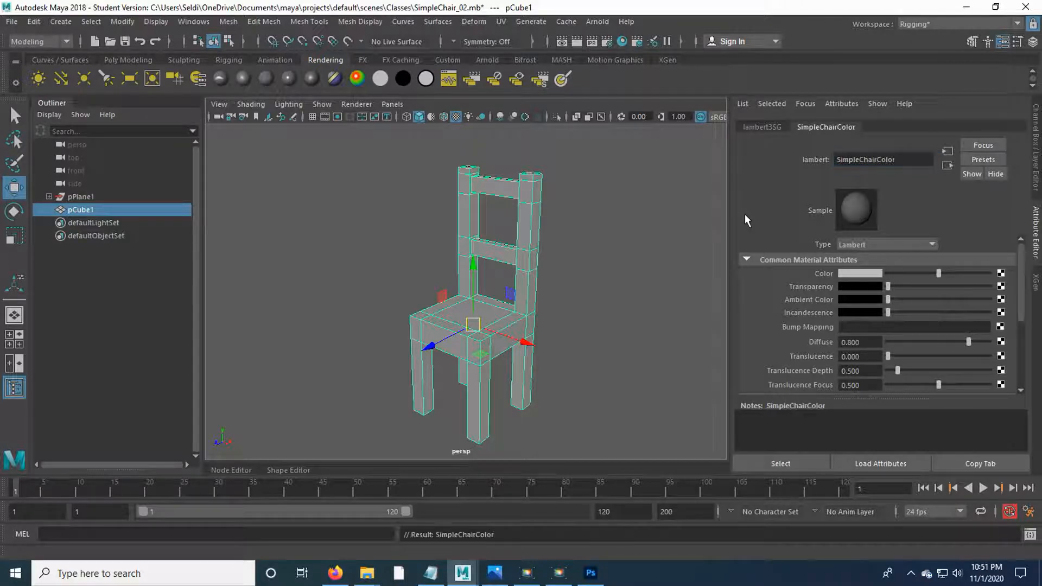
- Connect a File texture to the material's Color and load SimpleChairTexture.psd as its image
{"action": "left_click", "coordinate": [1001, 277]}
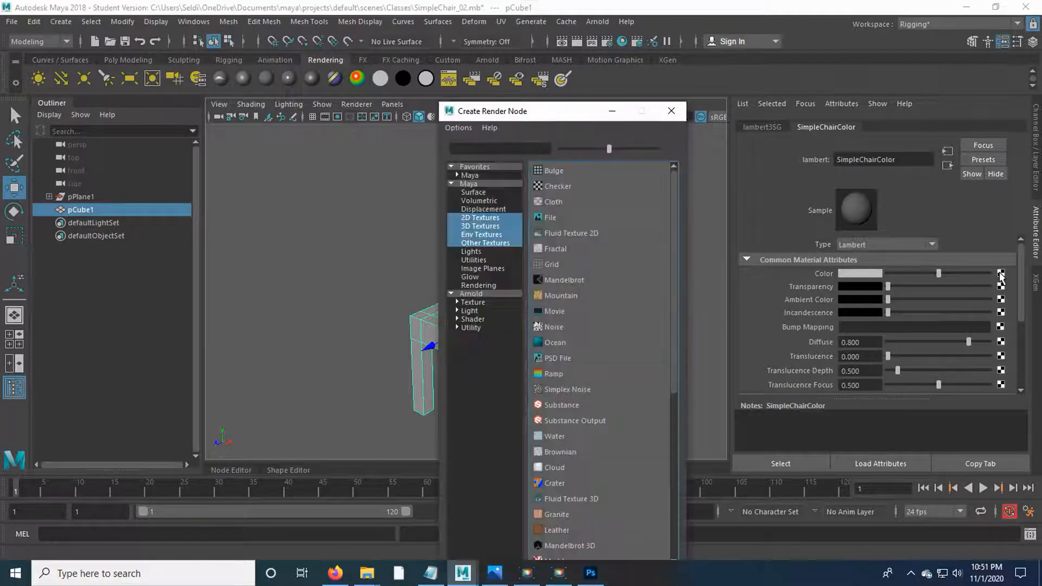
{"action": "left_click", "coordinate": [580, 220]}
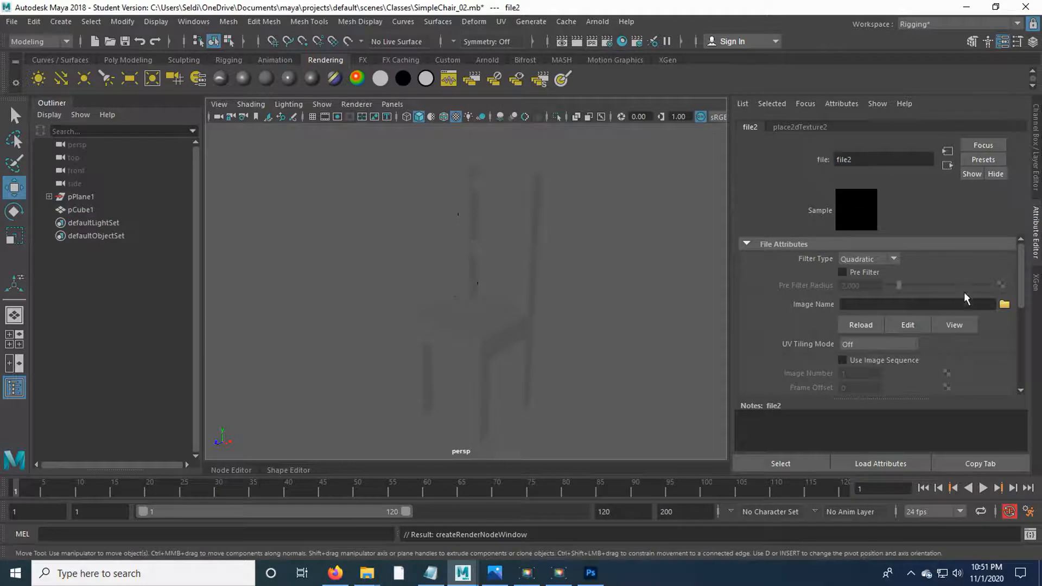
{"action": "left_click", "coordinate": [1005, 304]}
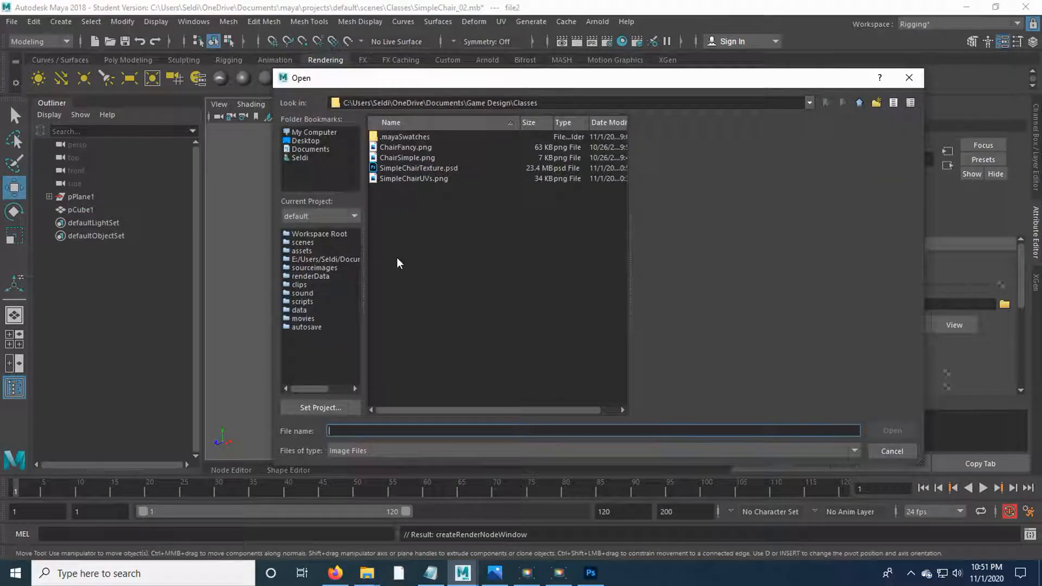
{"action": "left_click", "coordinate": [405, 172]}
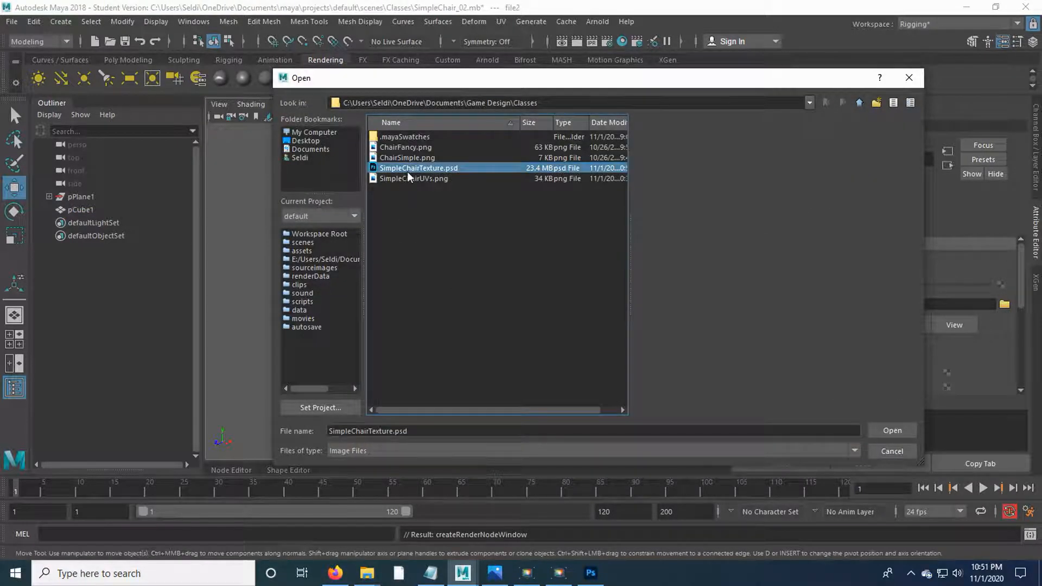
{"action": "left_click", "coordinate": [892, 431]}
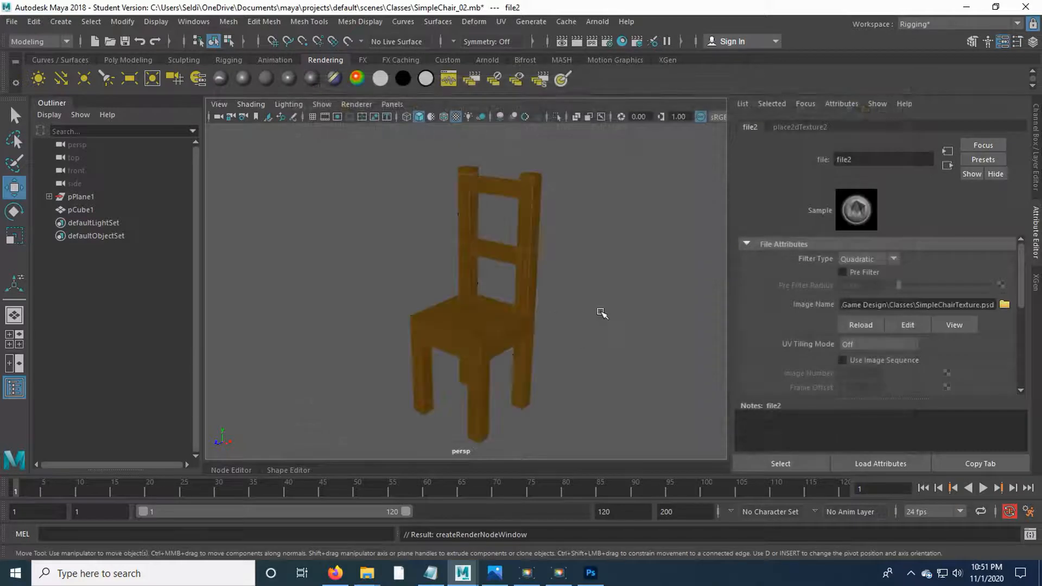
- Deselect the chair and examine the wood-grain direction on its back rails, legs, seat top and seat sides
{"action": "left_click", "coordinate": [593, 349]}
{"action": "scroll", "coordinate": [594, 349], "scroll_direction": "up", "scroll_amount": 4}
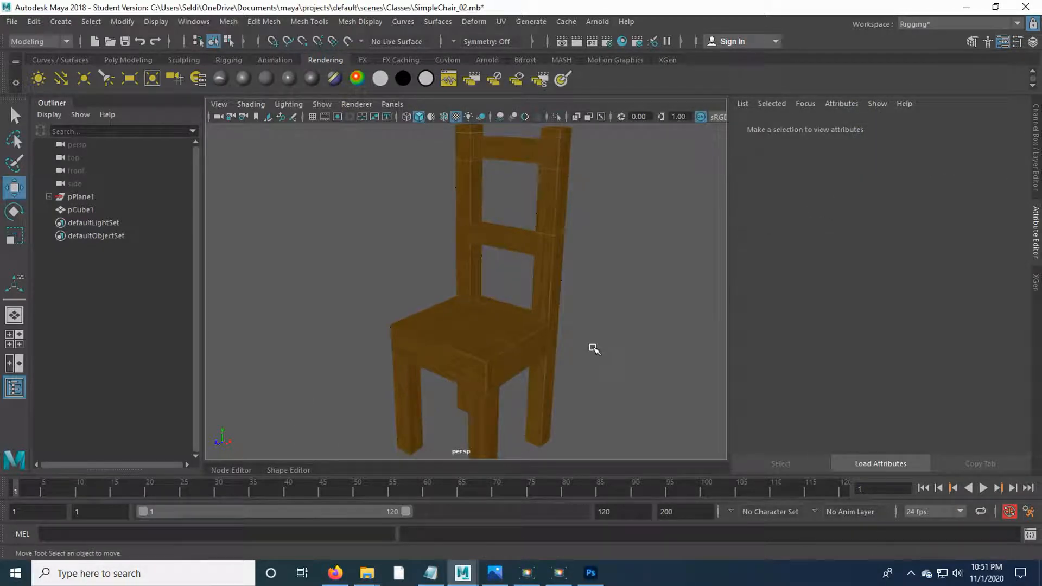
{"action": "scroll", "coordinate": [597, 342], "scroll_direction": "up", "scroll_amount": 2}
{"action": "left_click_drag", "start_coordinate": [560, 279], "coordinate": [472, 342]}
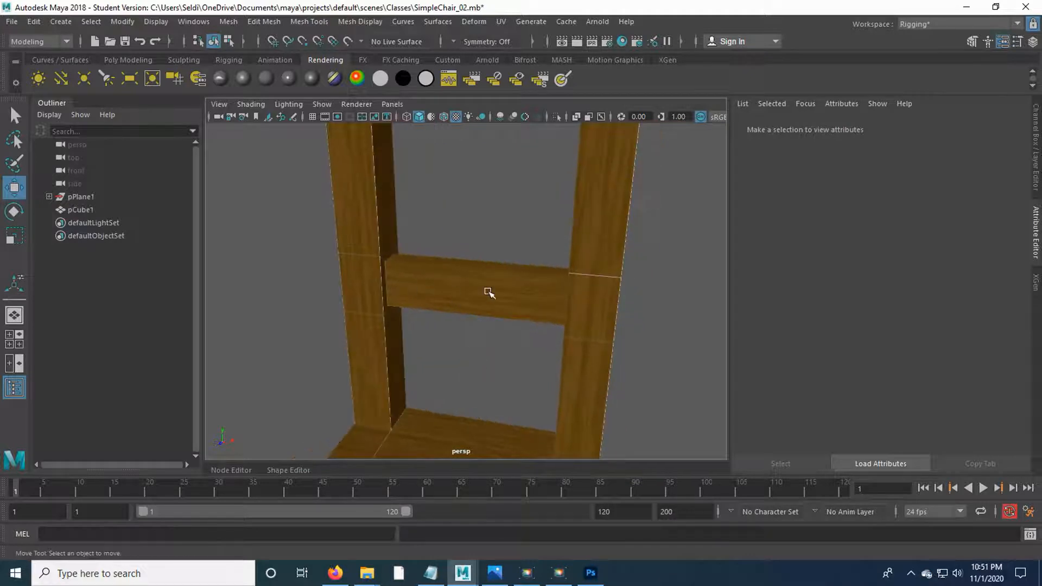
{"action": "left_click_drag", "start_coordinate": [503, 228], "coordinate": [347, 275]}
{"action": "left_click_drag", "start_coordinate": [372, 188], "coordinate": [369, 274]}
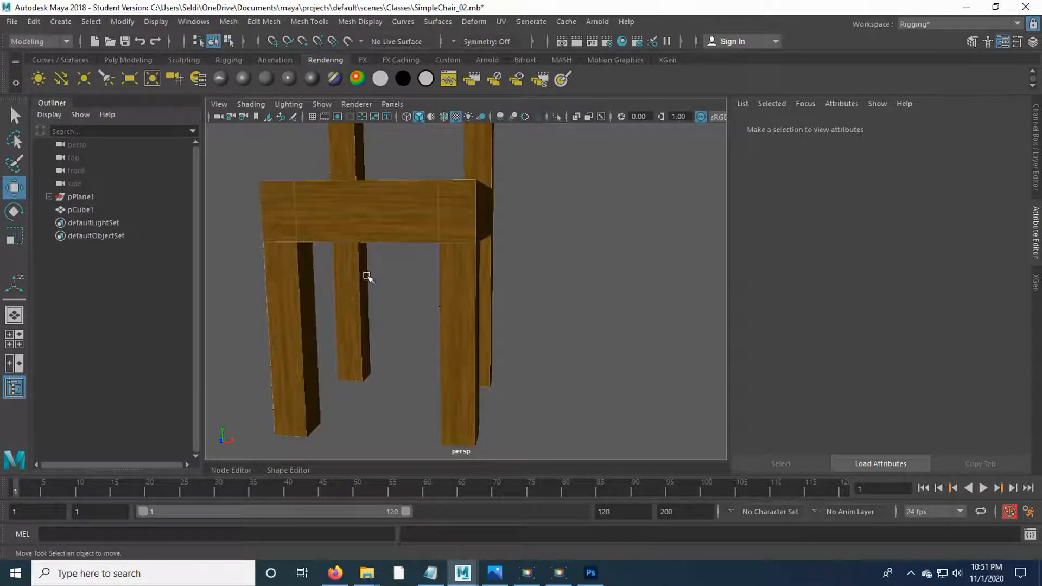
{"action": "left_click_drag", "start_coordinate": [376, 227], "coordinate": [464, 349]}
{"action": "scroll", "coordinate": [496, 344], "scroll_direction": "up", "scroll_amount": 5}
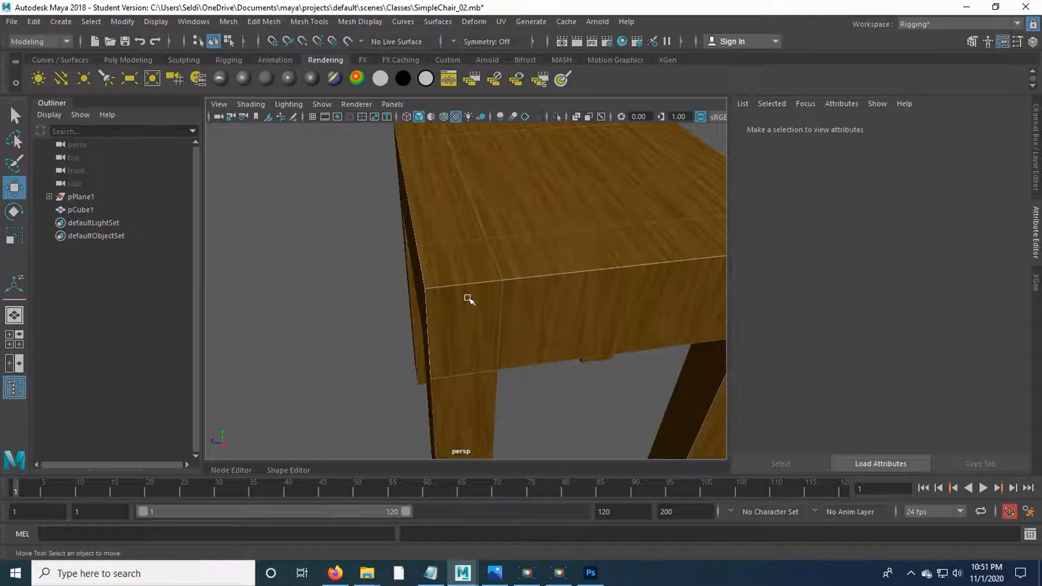
{"action": "left_click_drag", "start_coordinate": [469, 299], "coordinate": [454, 252]}
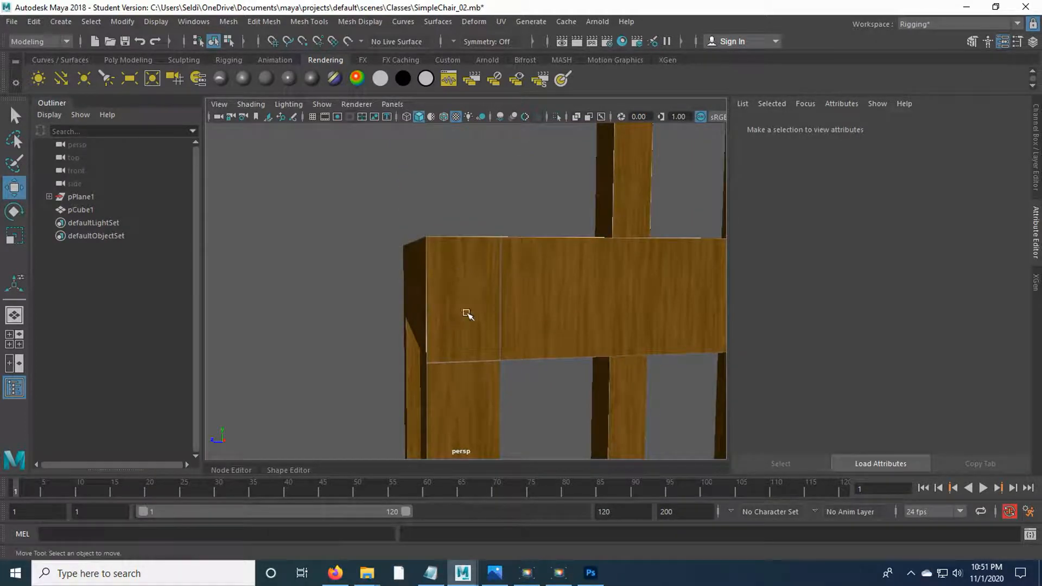
{"action": "left_click_drag", "start_coordinate": [448, 295], "coordinate": [392, 255]}
{"action": "left_click_drag", "start_coordinate": [601, 224], "coordinate": [433, 318]}
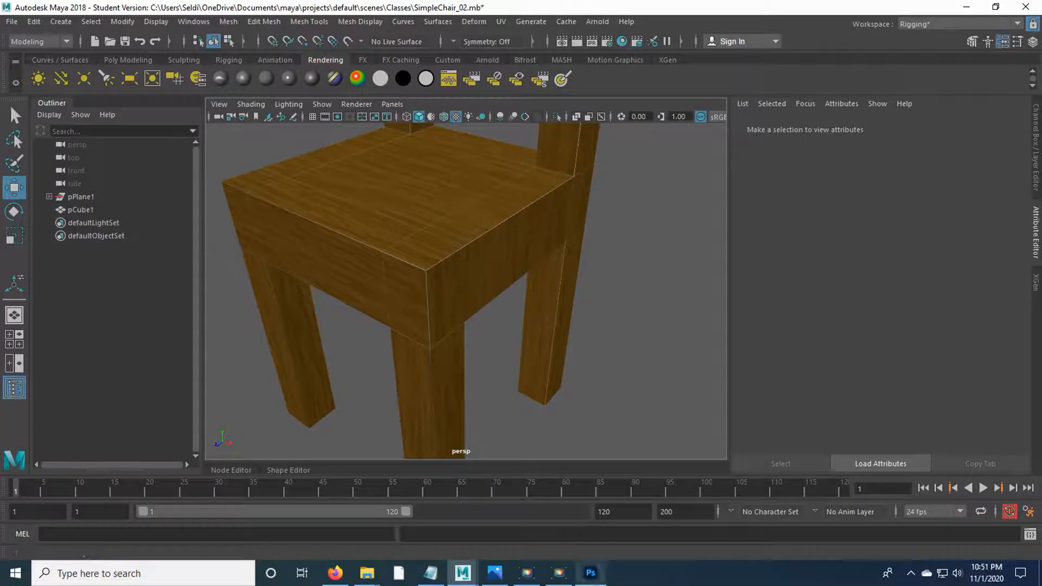
- Switch to Photoshop and examine the seat's UV shells over the horizontal wood grain, toggling the UVs layer's visibility
{"action": "left_click", "coordinate": [590, 573]}
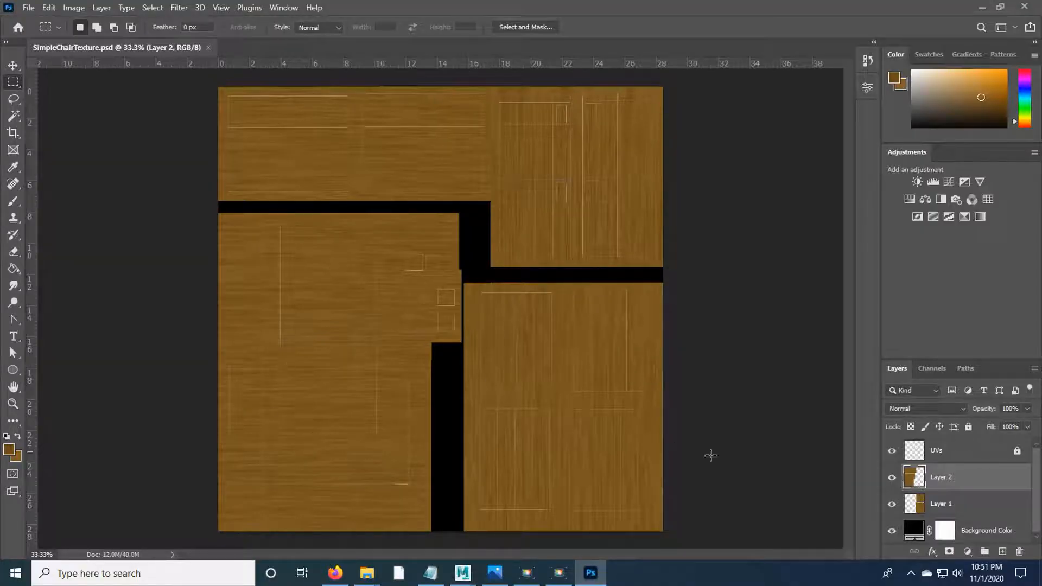
{"action": "left_click", "coordinate": [889, 451]}
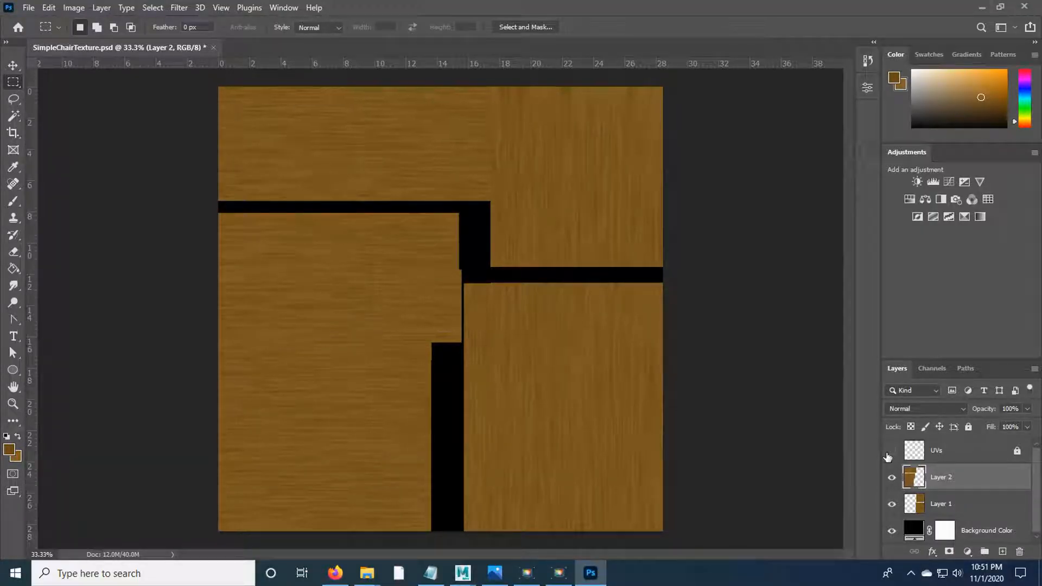
{"action": "left_click", "coordinate": [891, 451]}
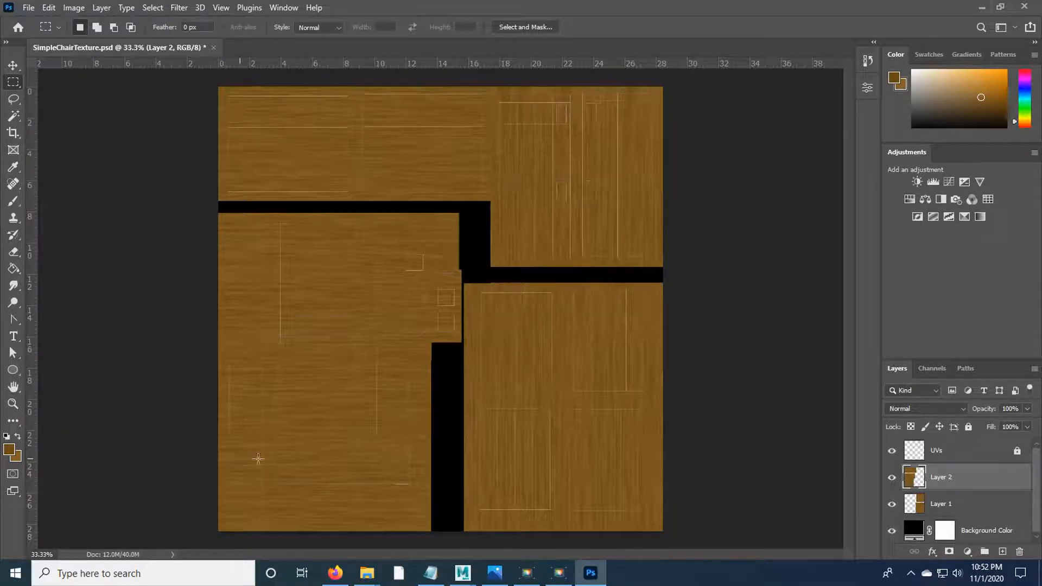
{"action": "scroll", "coordinate": [299, 449], "scroll_direction": "up", "scroll_amount": 1}
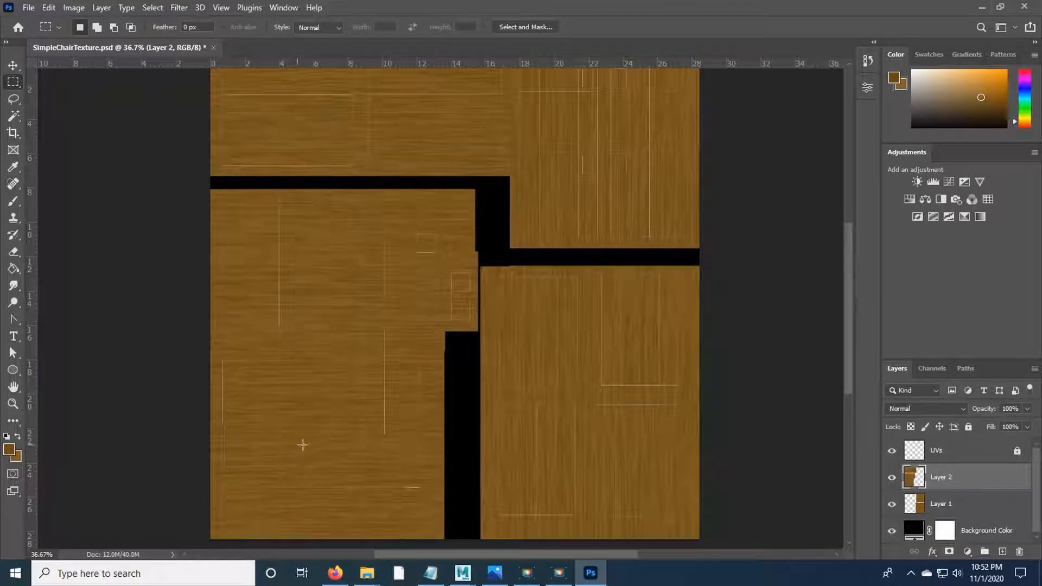
{"action": "scroll", "coordinate": [315, 452], "scroll_direction": "up", "scroll_amount": 4}
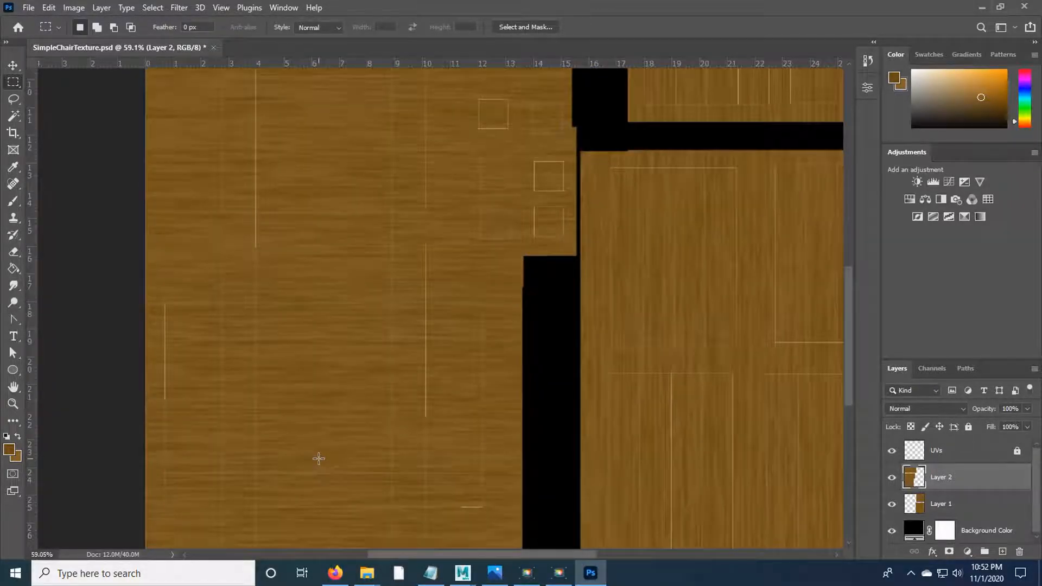
{"action": "scroll", "coordinate": [322, 462], "scroll_direction": "up", "scroll_amount": 3}
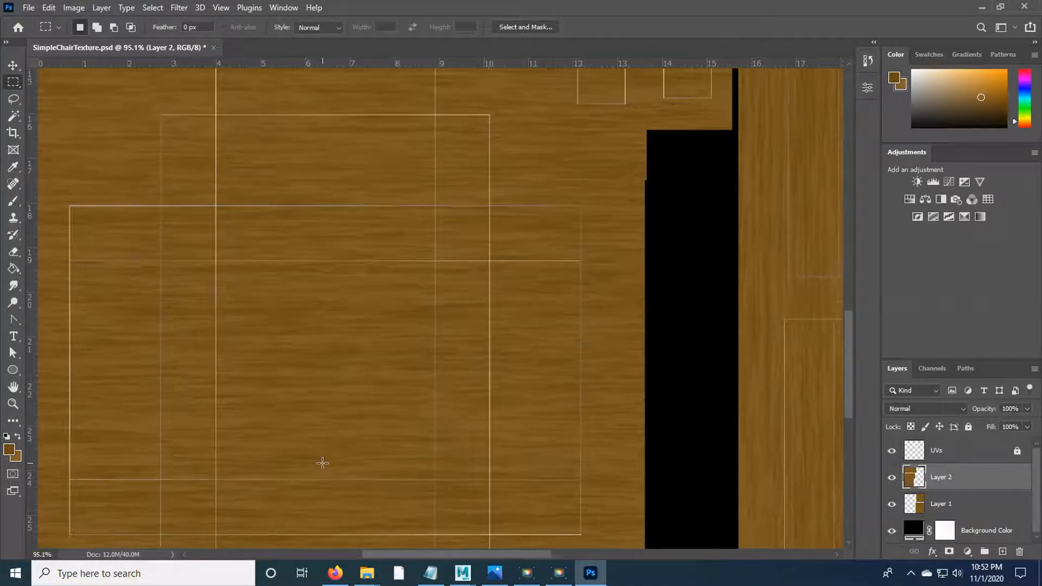
{"action": "scroll", "coordinate": [332, 452], "scroll_direction": "down", "scroll_amount": 4}
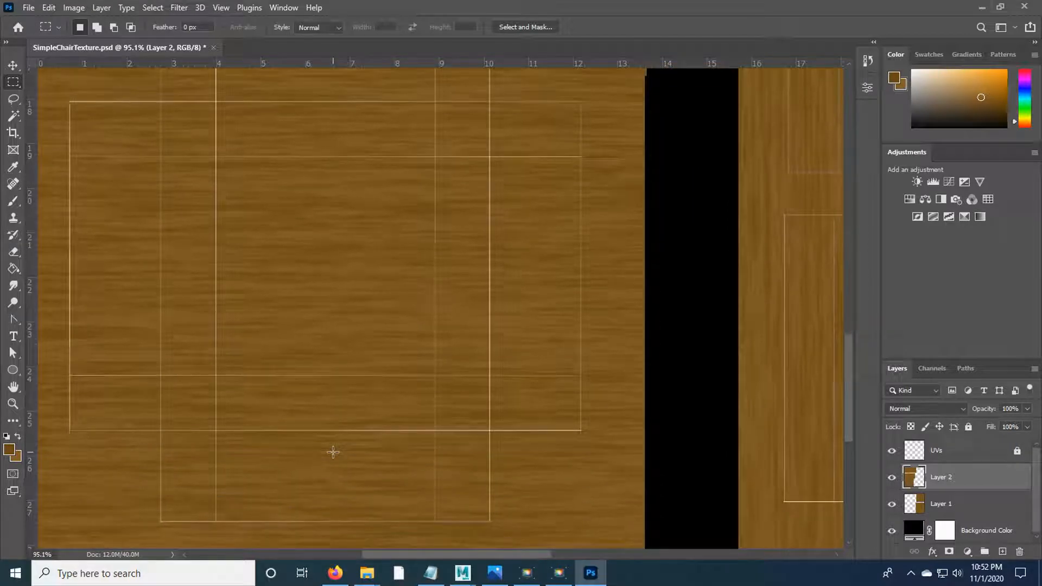
{"action": "scroll", "coordinate": [332, 452], "scroll_direction": "up", "scroll_amount": 1}
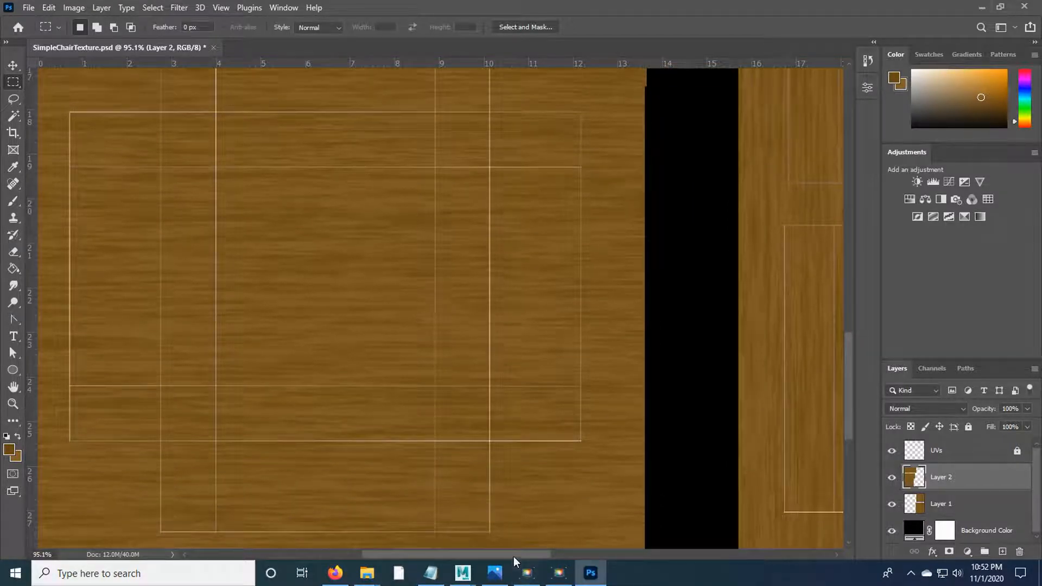
{"action": "scroll", "coordinate": [513, 554], "scroll_direction": "left", "scroll_amount": 4}
{"action": "scroll", "coordinate": [507, 501], "scroll_direction": "down", "scroll_amount": 2}
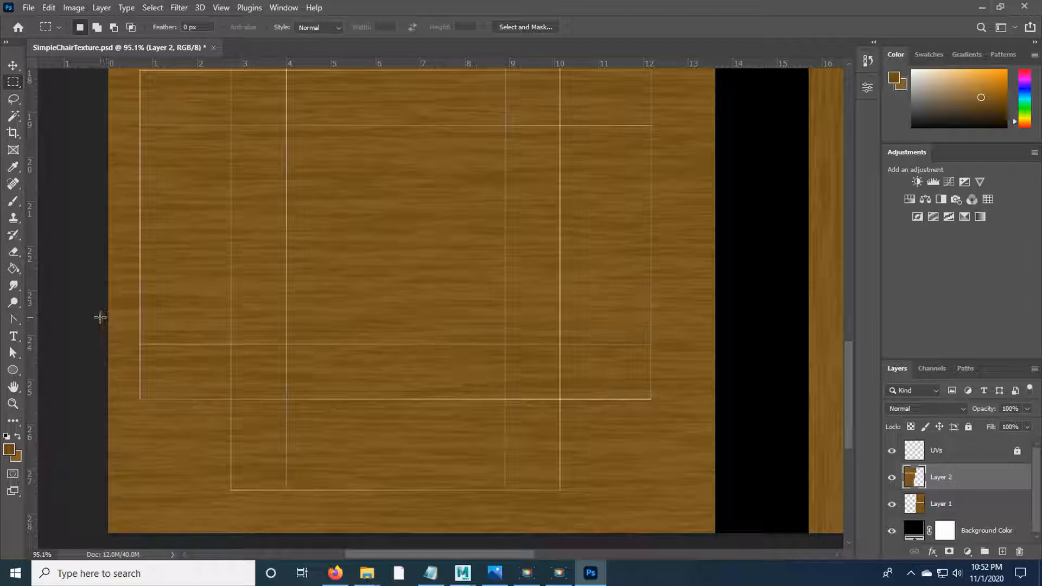
{"action": "left_click_drag", "start_coordinate": [99, 316], "coordinate": [99, 321]}
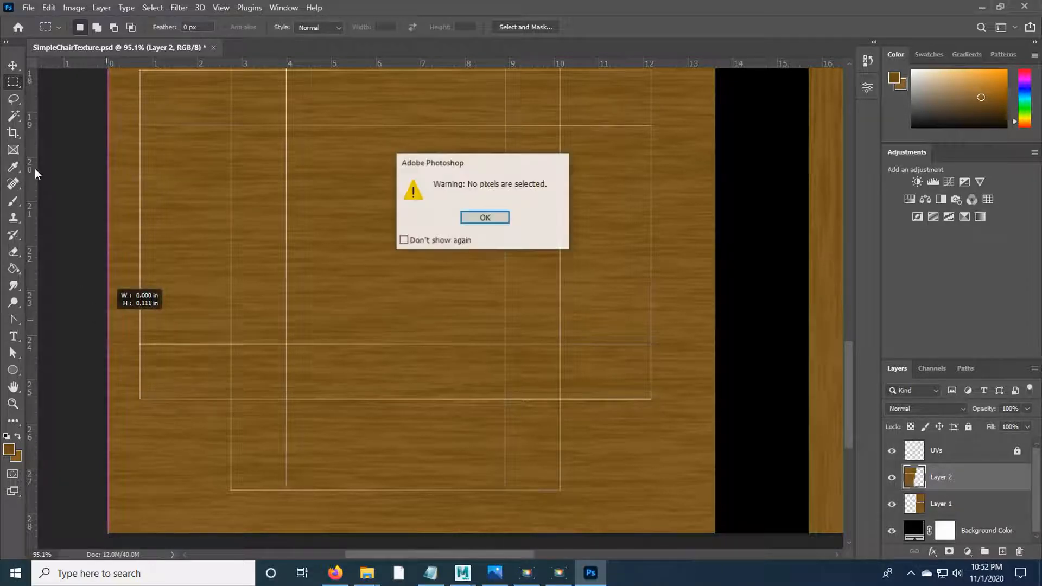
{"action": "left_click", "coordinate": [485, 217]}
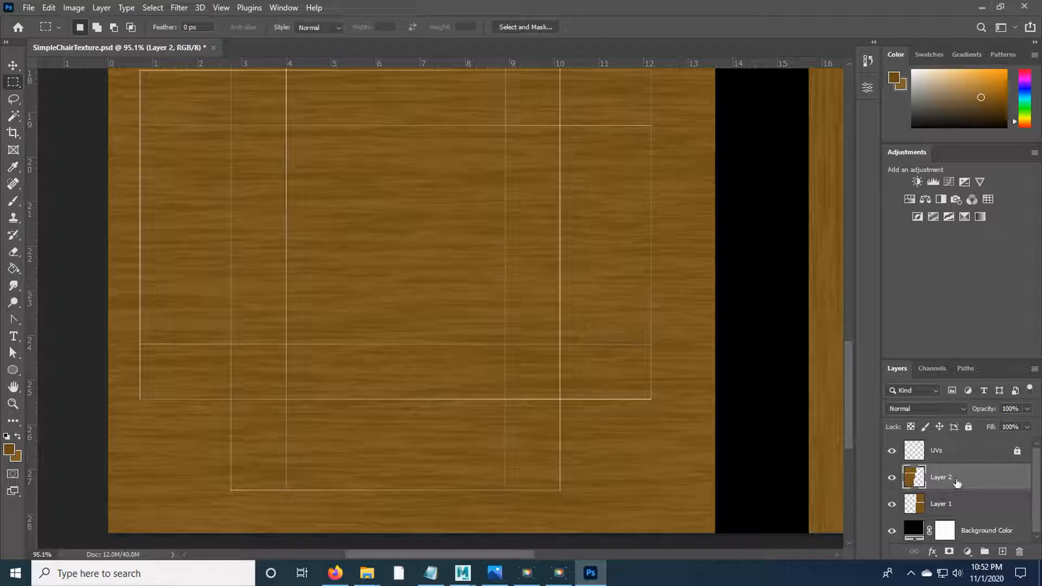
- Toggle Layer 1's visibility to identify its contents and rename the layer as Legs
{"action": "left_click", "coordinate": [943, 505]}
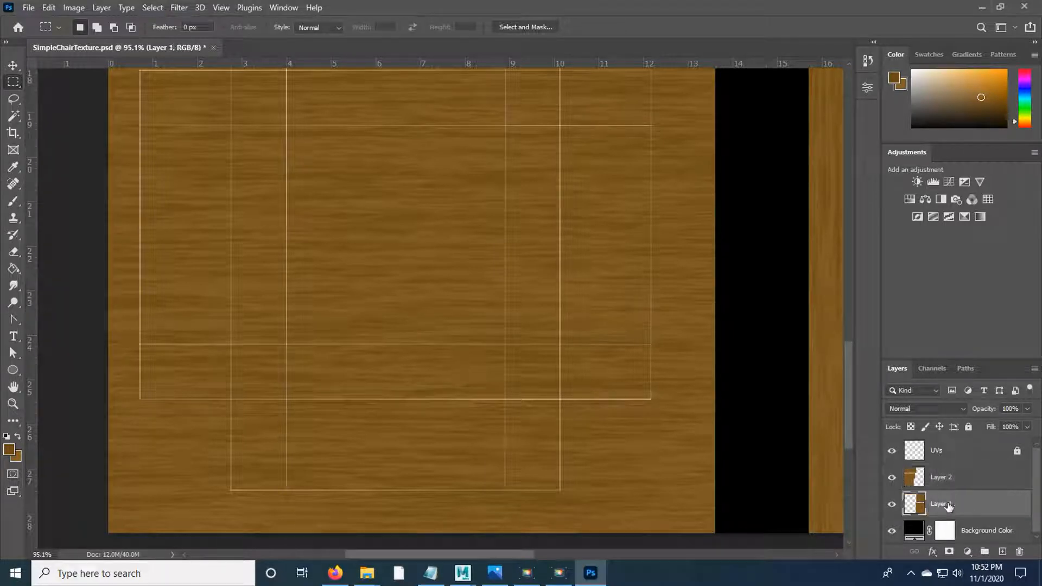
{"action": "left_click", "coordinate": [891, 504]}
{"action": "left_click", "coordinate": [891, 505]}
{"action": "double_click", "coordinate": [939, 504]}
{"action": "type", "text": "Le"}
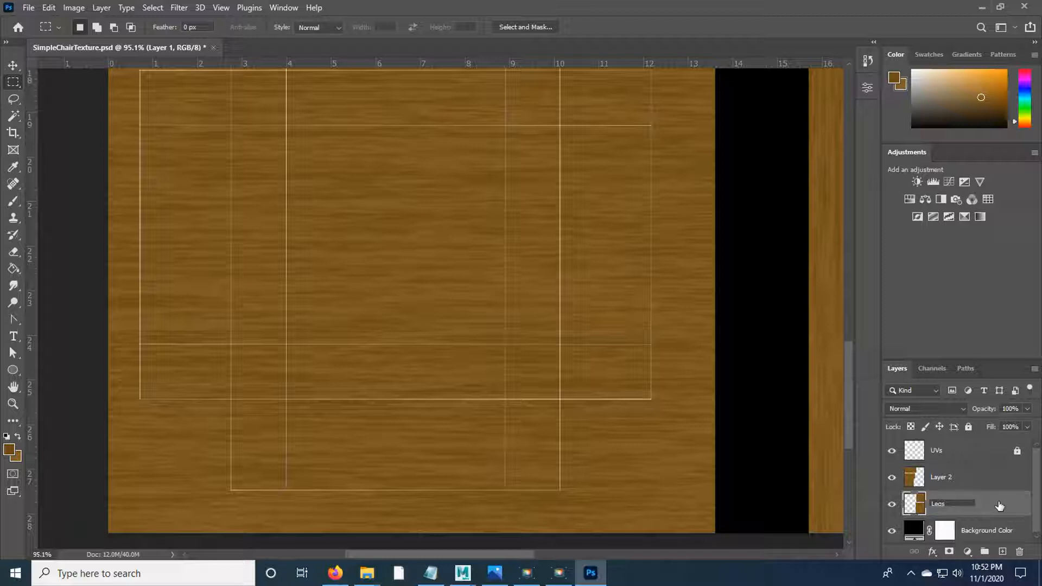
{"action": "type", "text": "gs"}
{"action": "key", "text": "Return"}
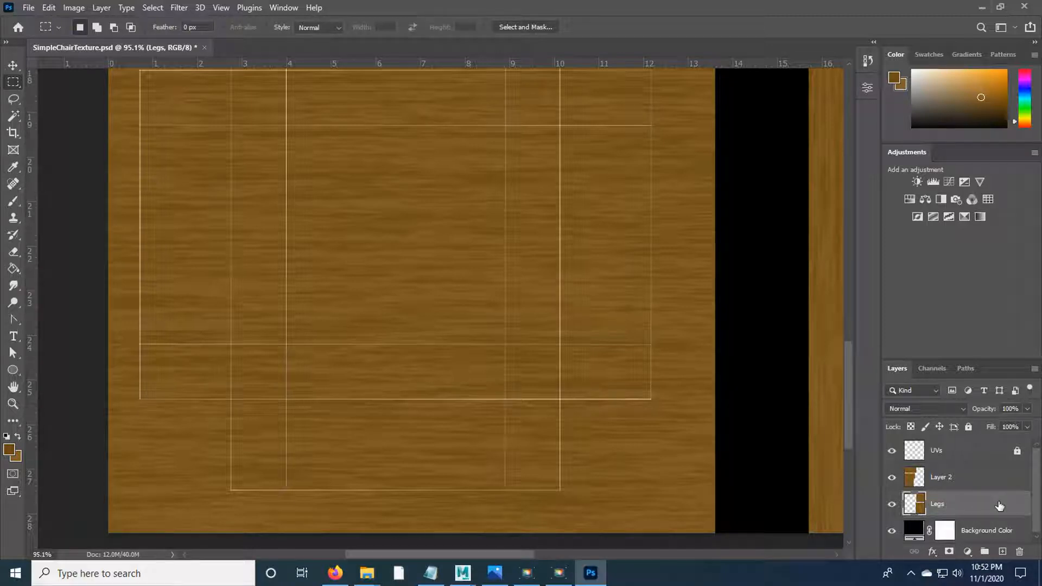
- Rename Layer 2 as Seat
{"action": "double_click", "coordinate": [945, 479]}
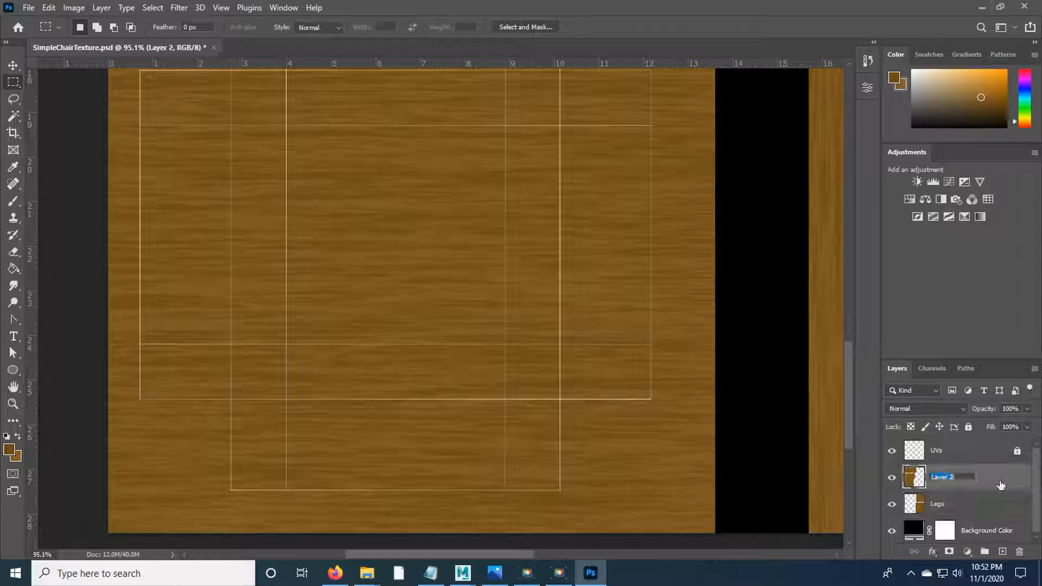
{"action": "type", "text": "Seat"}
{"action": "key", "text": "Return"}
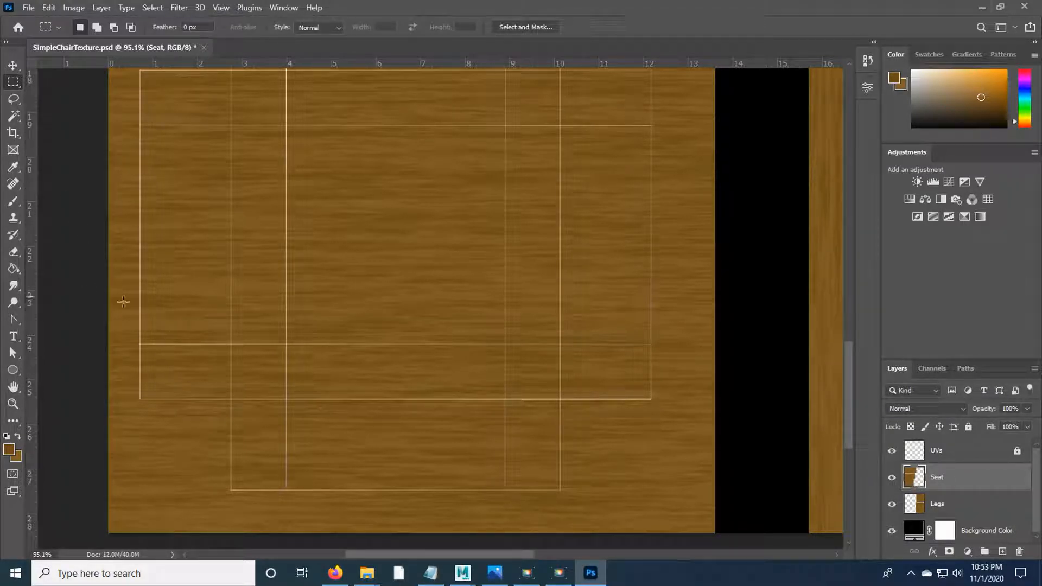
- Delete a thin horizontal strip about 13.8 in wide from the Seat layer, just below the 23 in ruler mark, as a plank gap
{"action": "left_click_drag", "start_coordinate": [109, 304], "coordinate": [726, 311]}
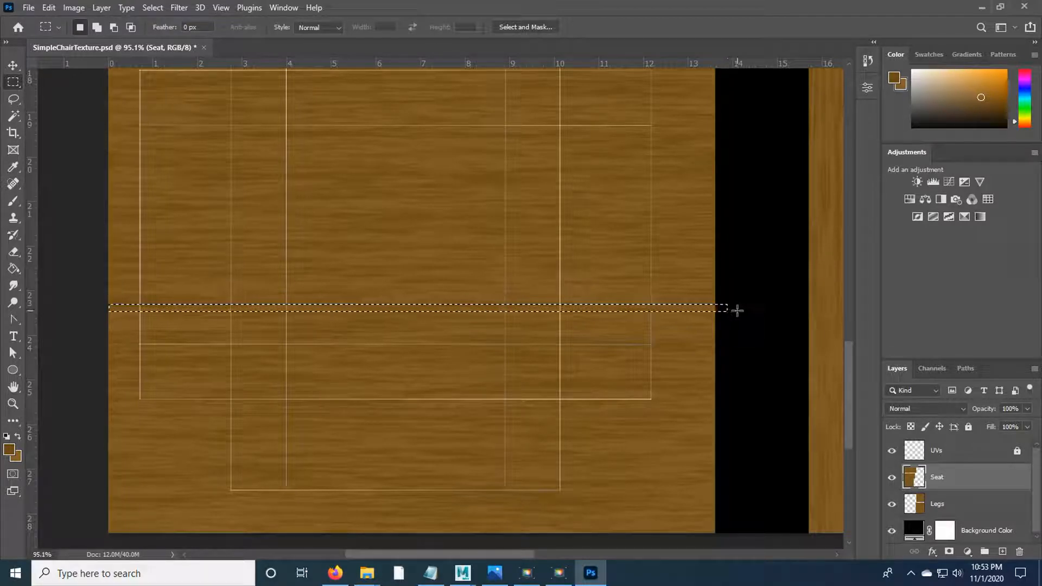
{"action": "key", "text": "Delete"}
{"action": "scroll", "coordinate": [466, 339], "scroll_direction": "up", "scroll_amount": 1}
{"action": "scroll", "coordinate": [466, 339], "scroll_direction": "up", "scroll_amount": 3}
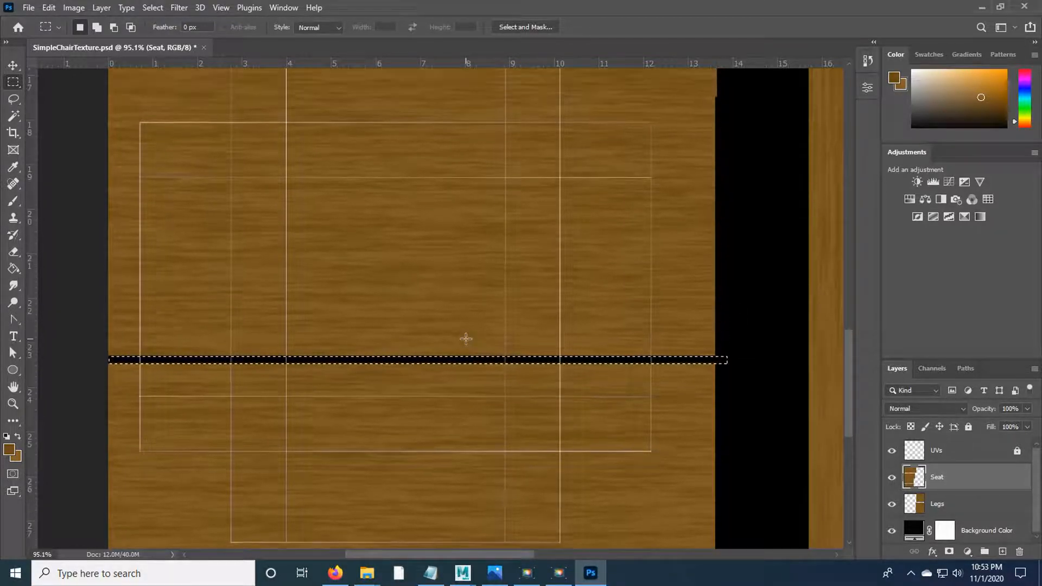
- Delete a second thin horizontal strip about 14 in wide from the Seat layer, near the 20 in ruler mark
{"action": "left_click_drag", "start_coordinate": [109, 265], "coordinate": [737, 270]}
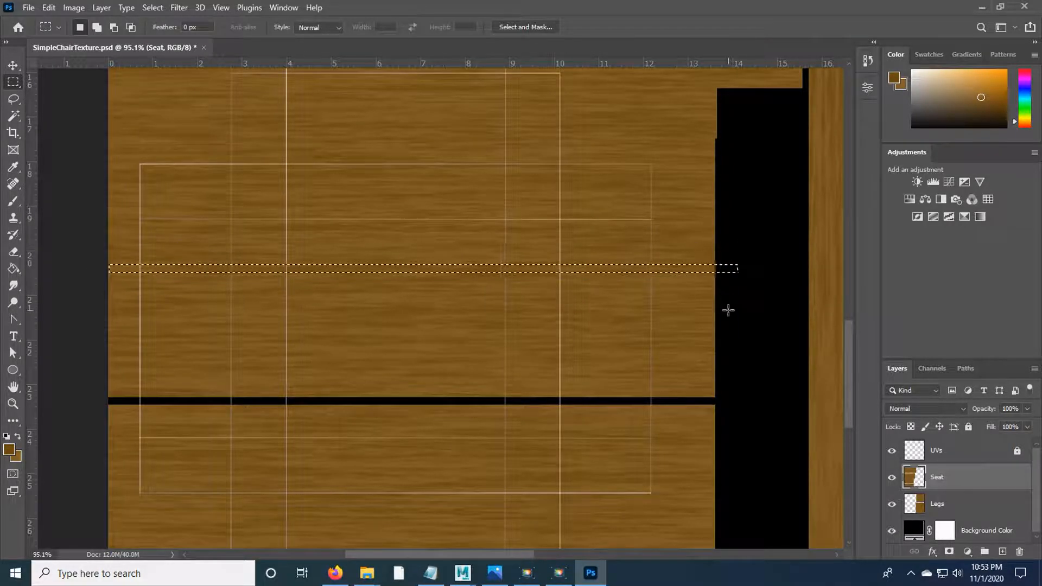
{"action": "key", "text": "Delete"}
{"action": "scroll", "coordinate": [254, 195], "scroll_direction": "up", "scroll_amount": 4}
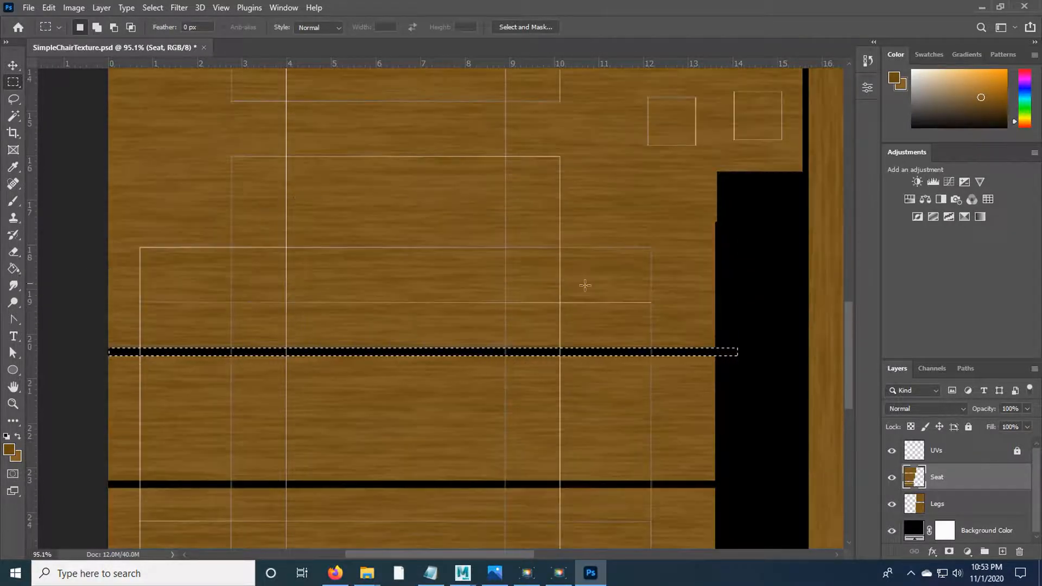
- Examine the two plank gaps across the seat shell and how they sit within the whole texture layout
{"action": "scroll", "coordinate": [513, 308], "scroll_direction": "down", "scroll_amount": 5}
{"action": "scroll", "coordinate": [513, 308], "scroll_direction": "down", "scroll_amount": 2}
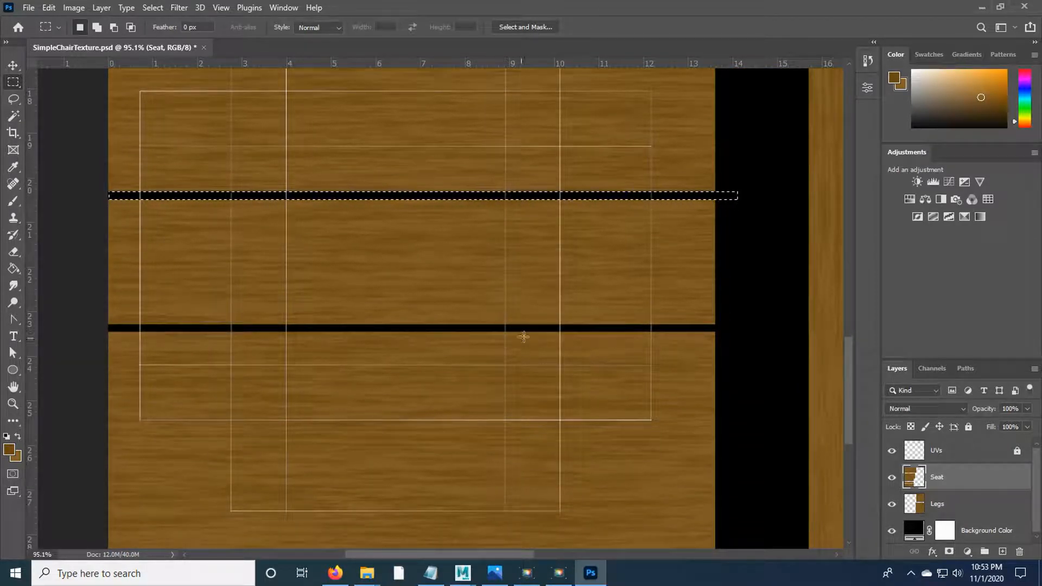
{"action": "scroll", "coordinate": [516, 340], "scroll_direction": "down", "scroll_amount": 3}
{"action": "scroll", "coordinate": [584, 323], "scroll_direction": "down", "scroll_amount": 10}
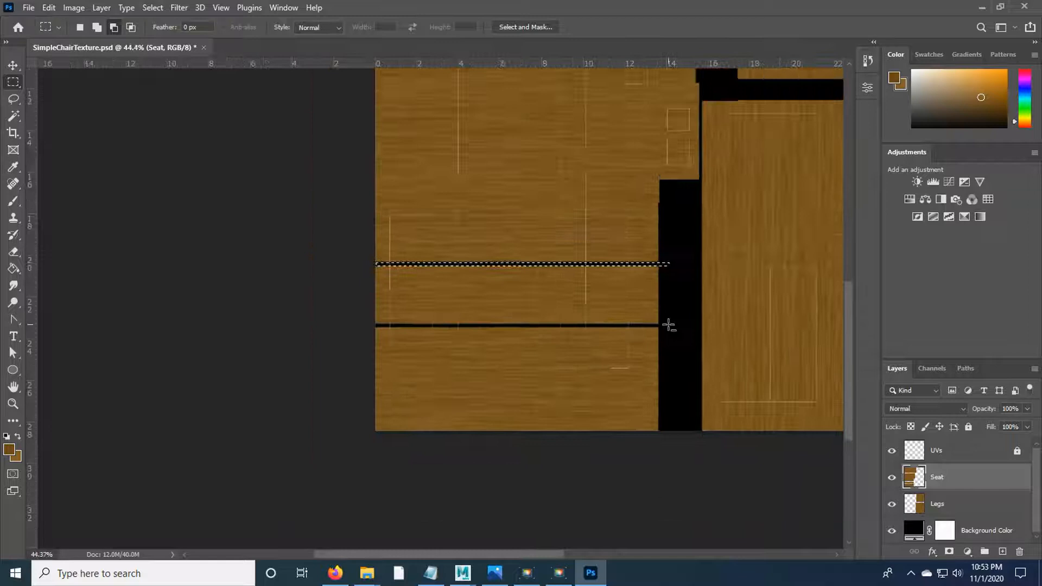
{"action": "scroll", "coordinate": [706, 326], "scroll_direction": "up", "scroll_amount": 2}
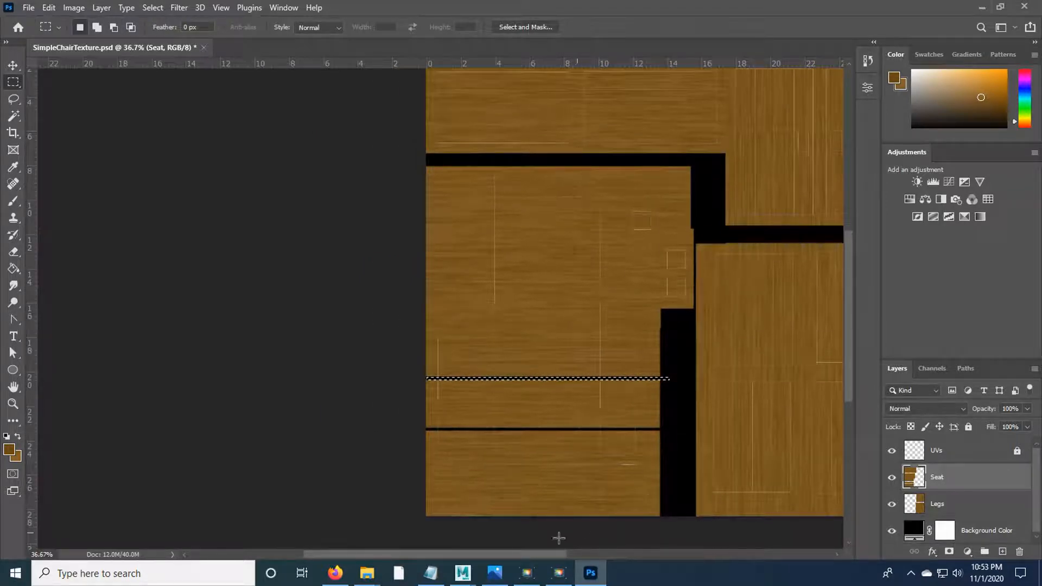
{"action": "left_click_drag", "start_coordinate": [536, 555], "coordinate": [597, 553]}
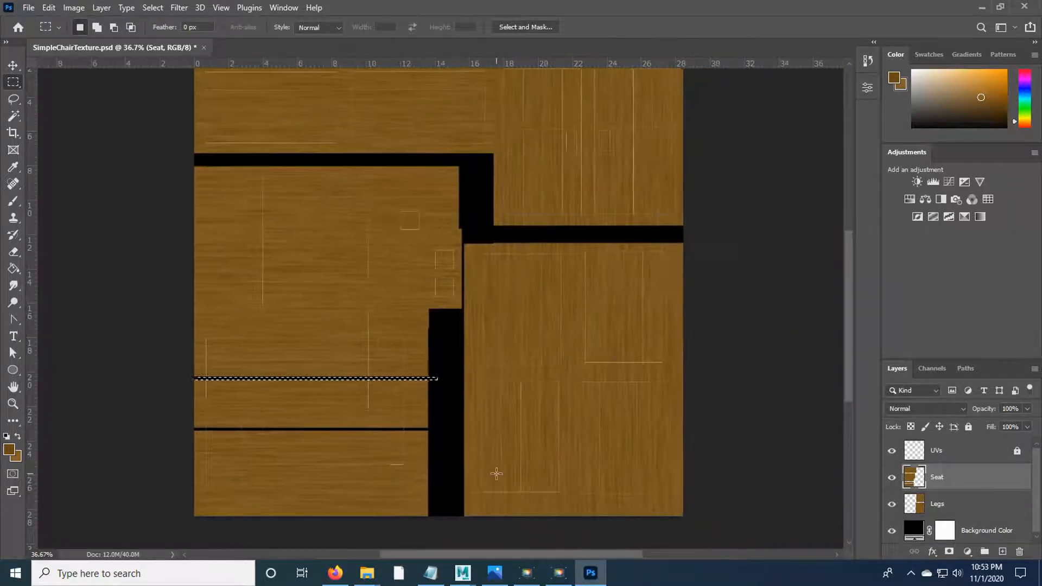
{"action": "scroll", "coordinate": [496, 473], "scroll_direction": "up", "scroll_amount": 4}
{"action": "scroll", "coordinate": [497, 467], "scroll_direction": "down", "scroll_amount": 3}
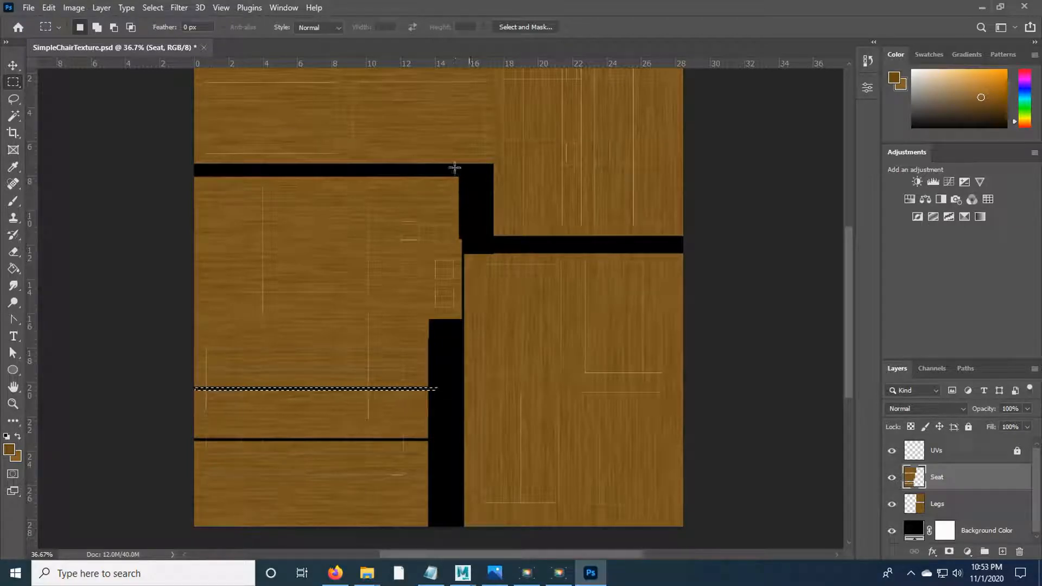
- Set the Background Color fill to dark brown 4f3607, darkened from a sampled wood tone, and clear the strip selection
{"action": "double_click", "coordinate": [914, 530]}
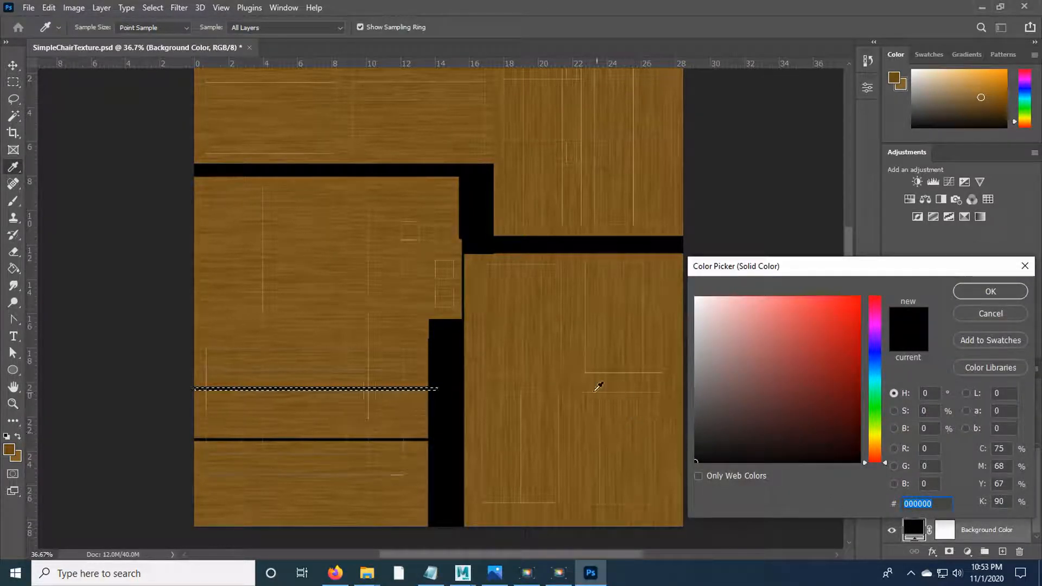
{"action": "left_click", "coordinate": [548, 383]}
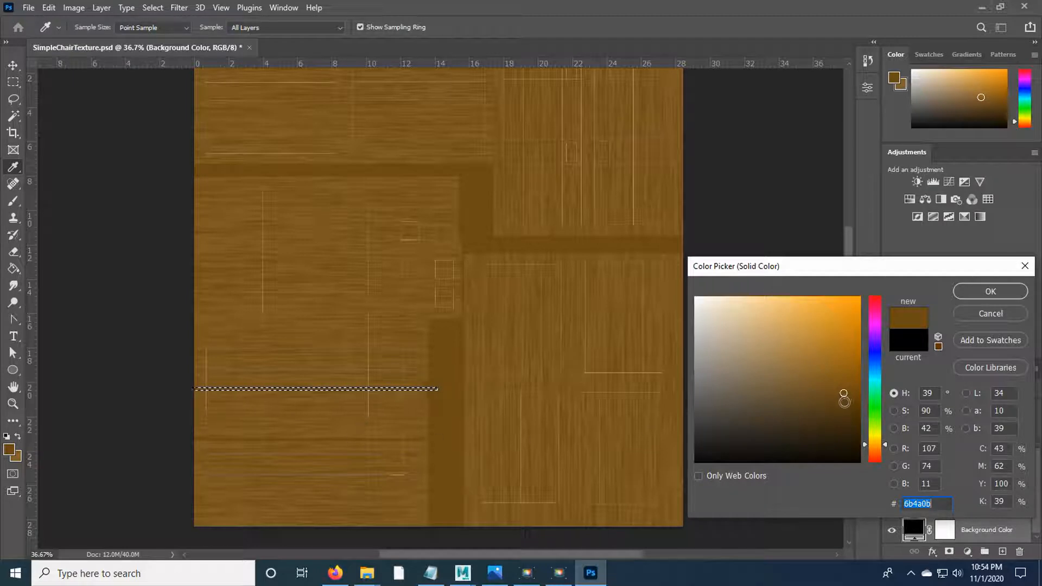
{"action": "left_click", "coordinate": [844, 402]}
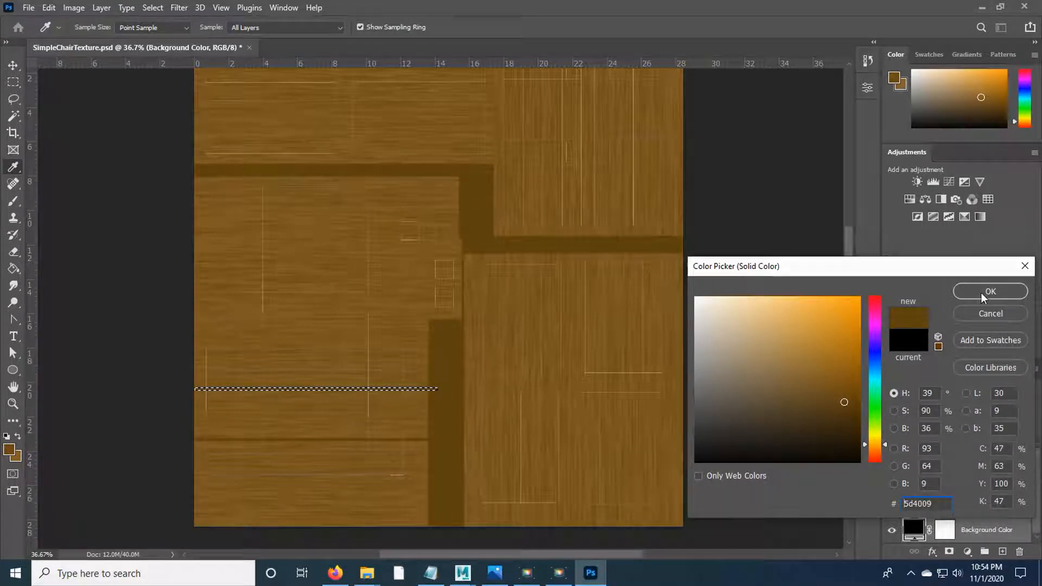
{"action": "left_click", "coordinate": [845, 411]}
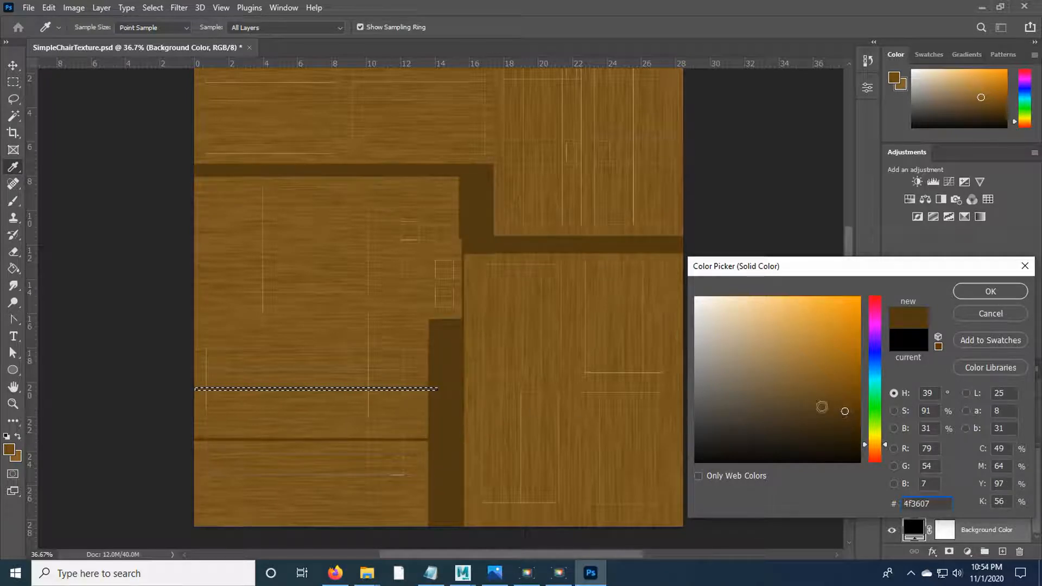
{"action": "left_click", "coordinate": [976, 291]}
{"action": "key", "text": "m"}
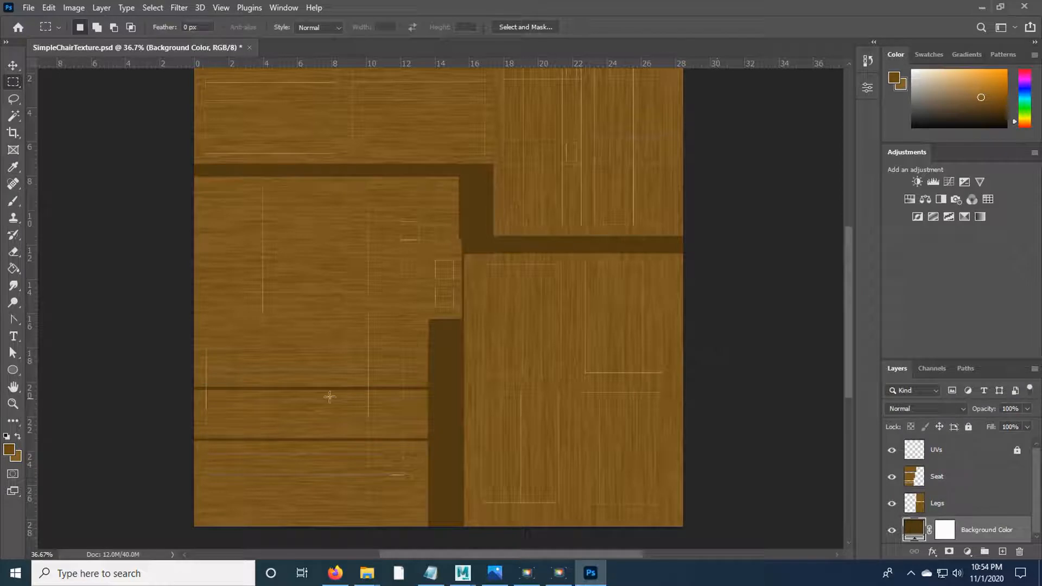
{"action": "left_click", "coordinate": [154, 17]}
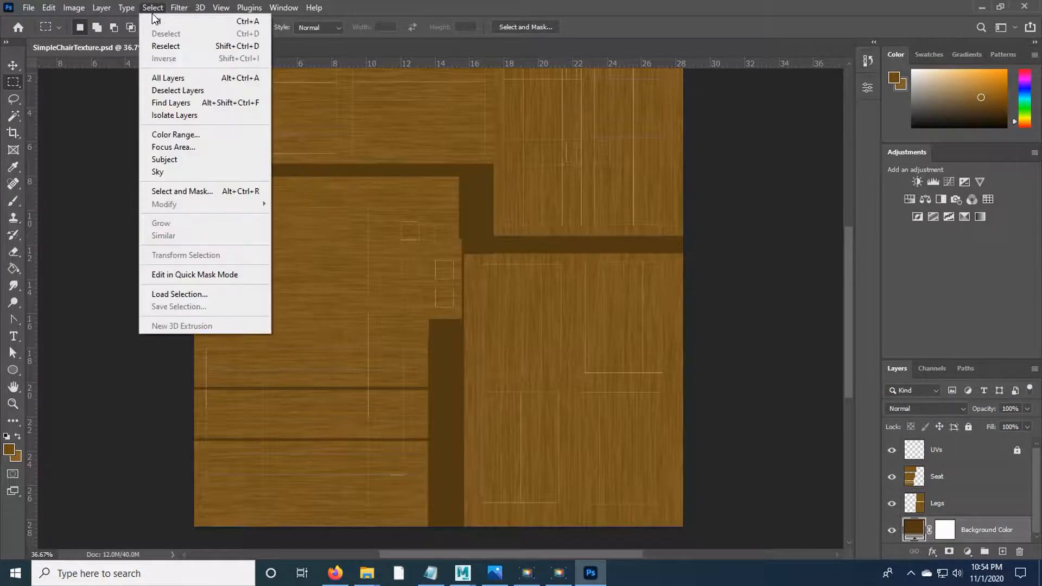
{"action": "left_click", "coordinate": [156, 20]}
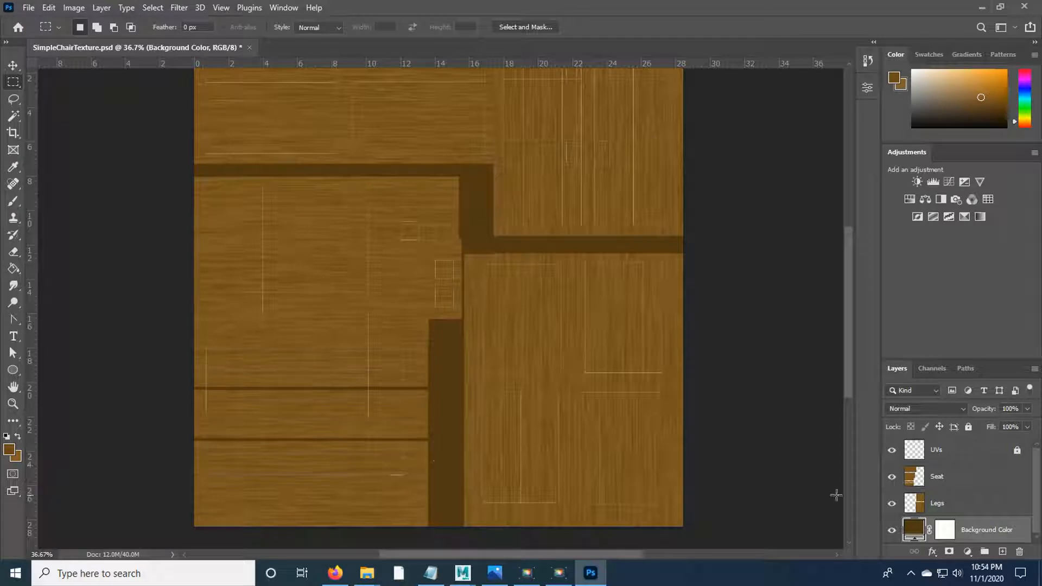
- Hide the UVs layer and save SimpleChairTexture.psd
{"action": "left_click", "coordinate": [892, 451]}
{"action": "left_click", "coordinate": [28, 8]}
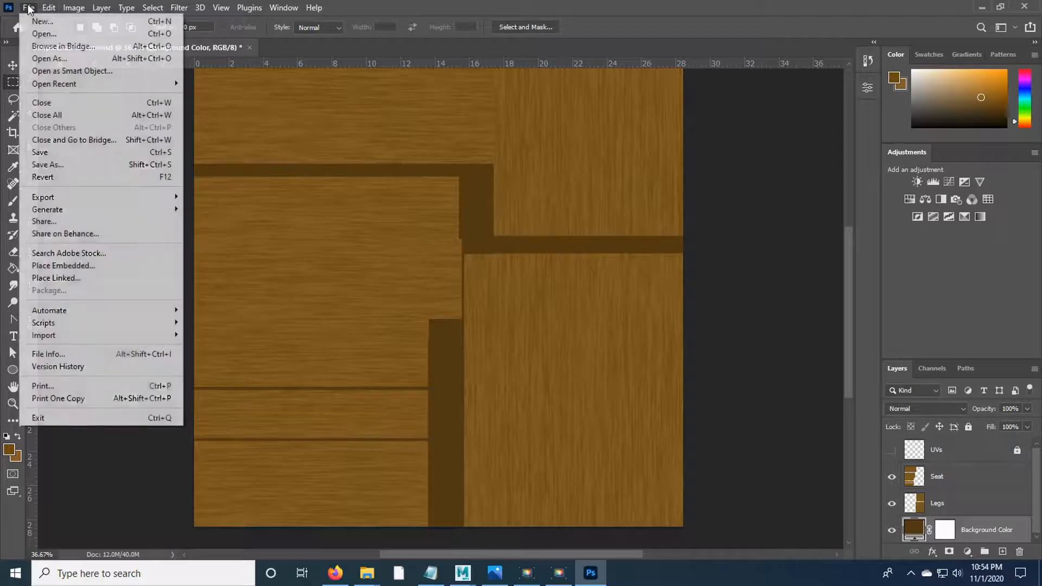
{"action": "left_click", "coordinate": [50, 154]}
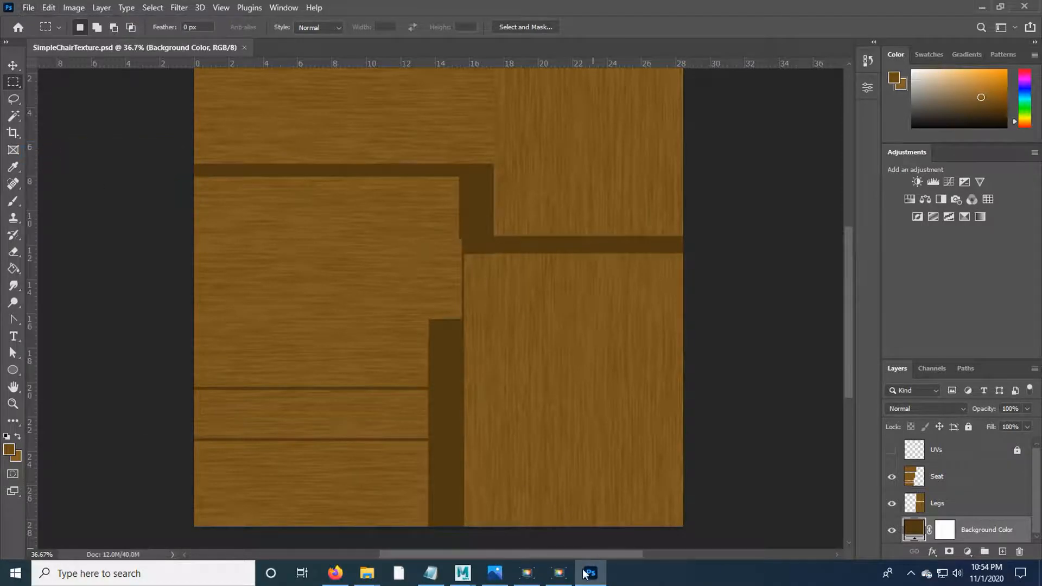
- Switch to Maya and reload the chair's updated texture by opening its SimpleChairColor material attributes
{"action": "mouse_move", "coordinate": [463, 572]}
{"action": "left_click", "coordinate": [488, 537]}
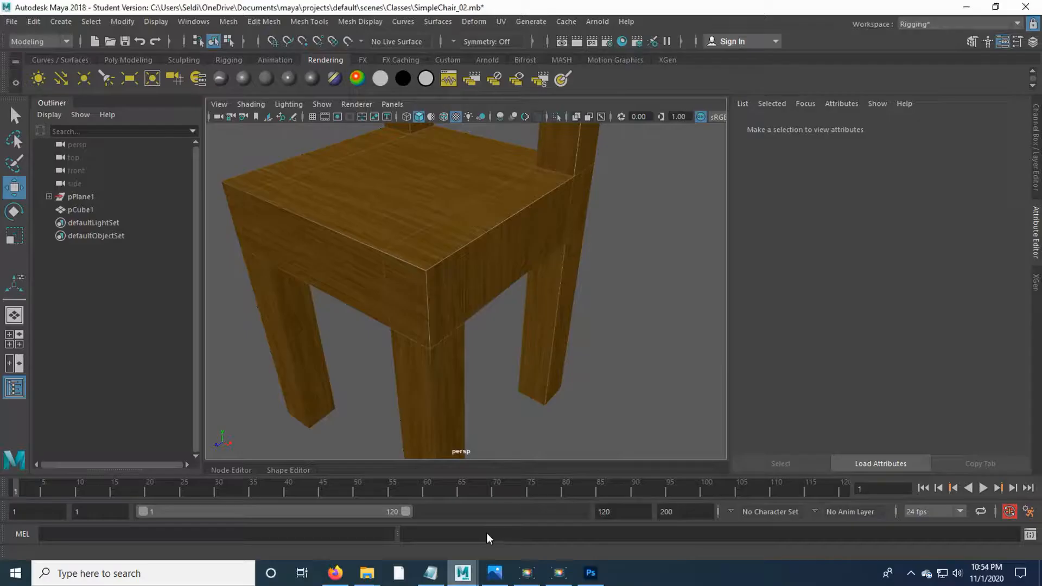
{"action": "left_click", "coordinate": [464, 244]}
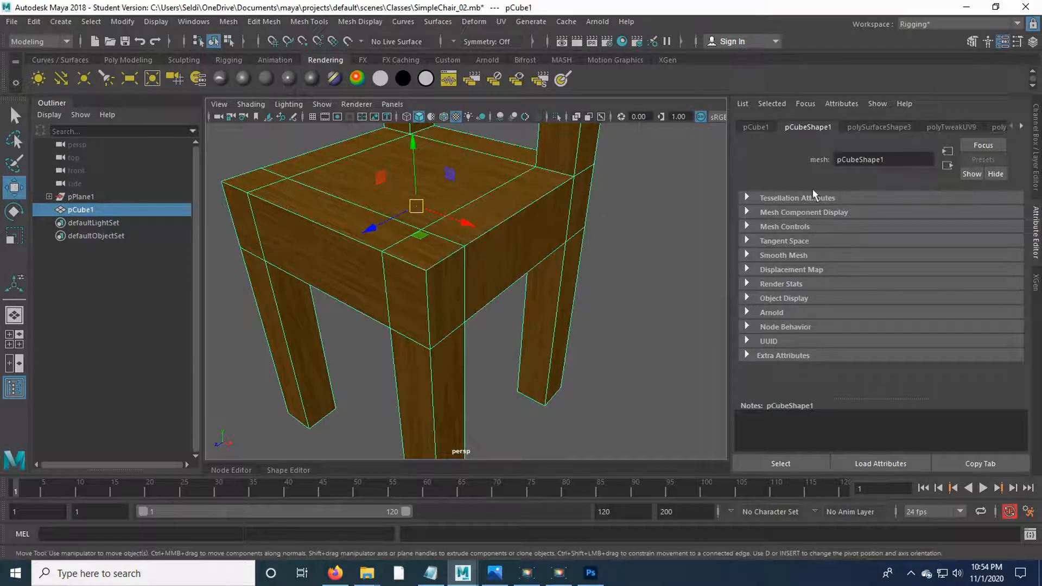
{"action": "right_click", "coordinate": [524, 206]}
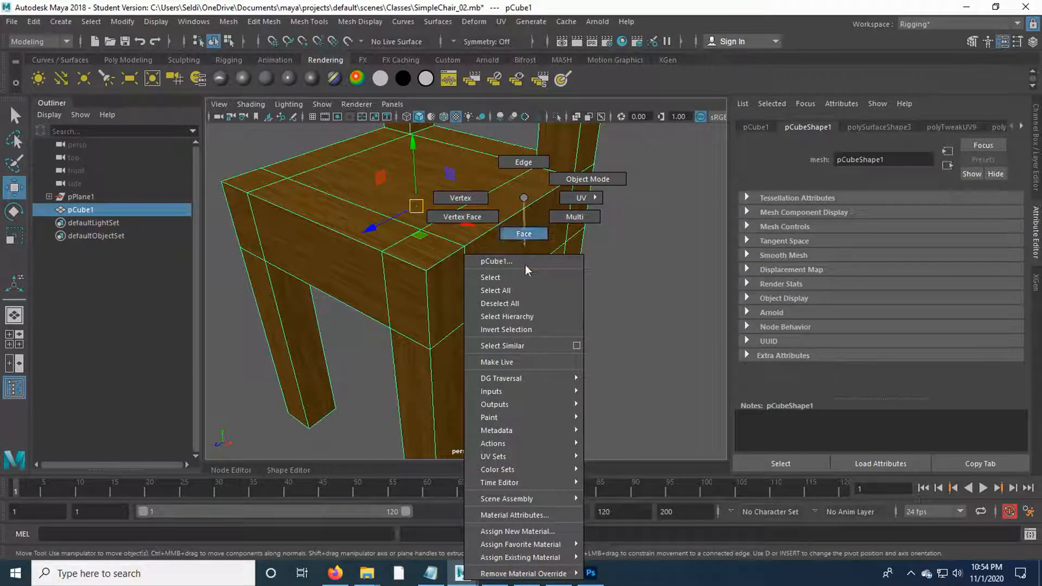
{"action": "left_click", "coordinate": [547, 496]}
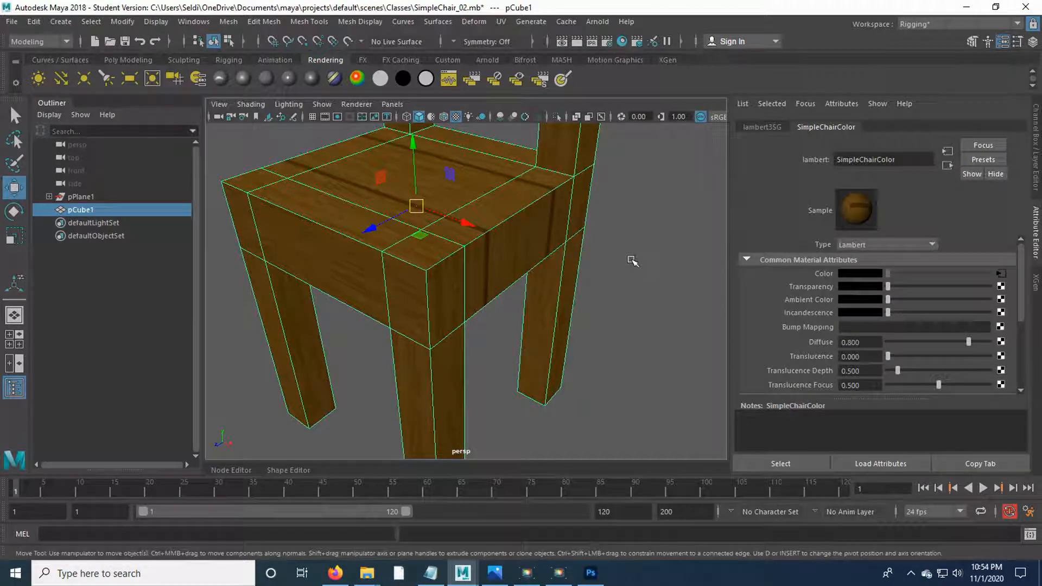
- Deselect the chair and examine the plank gaps across the seat's top and side from several angles
{"action": "left_click", "coordinate": [631, 259]}
{"action": "scroll", "coordinate": [631, 261], "scroll_direction": "up", "scroll_amount": 4}
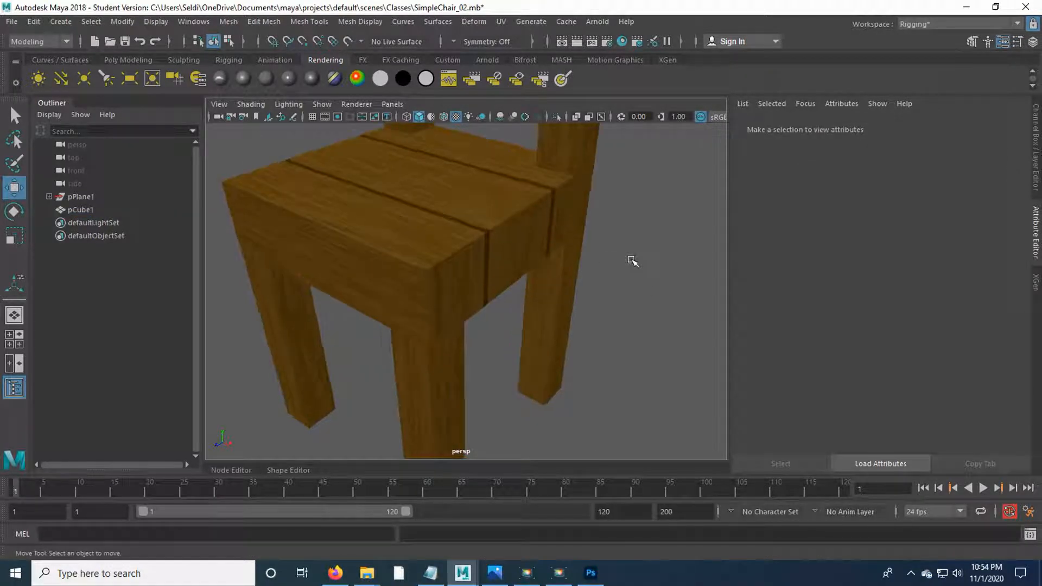
{"action": "mouse_move", "coordinate": [504, 216]}
{"action": "left_mouse_down"}
{"action": "mouse_move", "coordinate": [506, 306]}
{"action": "mouse_move", "coordinate": [434, 284]}
{"action": "mouse_move", "coordinate": [435, 249]}
{"action": "mouse_move", "coordinate": [456, 242]}
{"action": "mouse_move", "coordinate": [449, 298]}
{"action": "mouse_move", "coordinate": [472, 272]}
{"action": "mouse_move", "coordinate": [453, 206]}
{"action": "mouse_move", "coordinate": [441, 244]}
{"action": "mouse_move", "coordinate": [474, 312]}
{"action": "mouse_move", "coordinate": [470, 272]}
{"action": "mouse_move", "coordinate": [503, 291]}
{"action": "mouse_move", "coordinate": [490, 230]}
{"action": "left_mouse_up"}
{"action": "left_click_drag", "start_coordinate": [530, 269], "coordinate": [379, 293]}
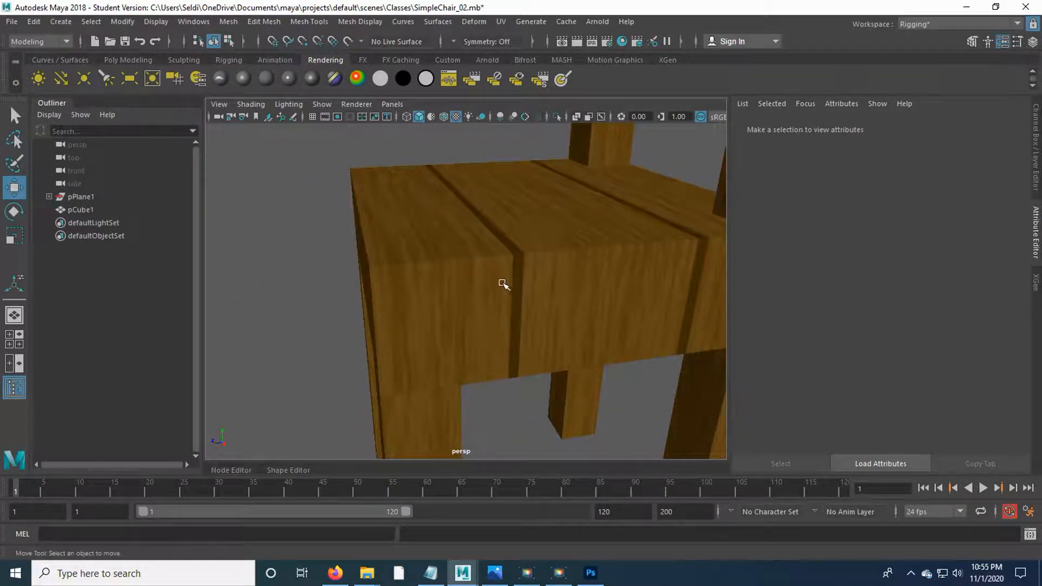
{"action": "left_click_drag", "start_coordinate": [618, 279], "coordinate": [514, 290]}
{"action": "scroll", "coordinate": [514, 291], "scroll_direction": "down", "scroll_amount": 5}
{"action": "scroll", "coordinate": [514, 292], "scroll_direction": "up", "scroll_amount": 5}
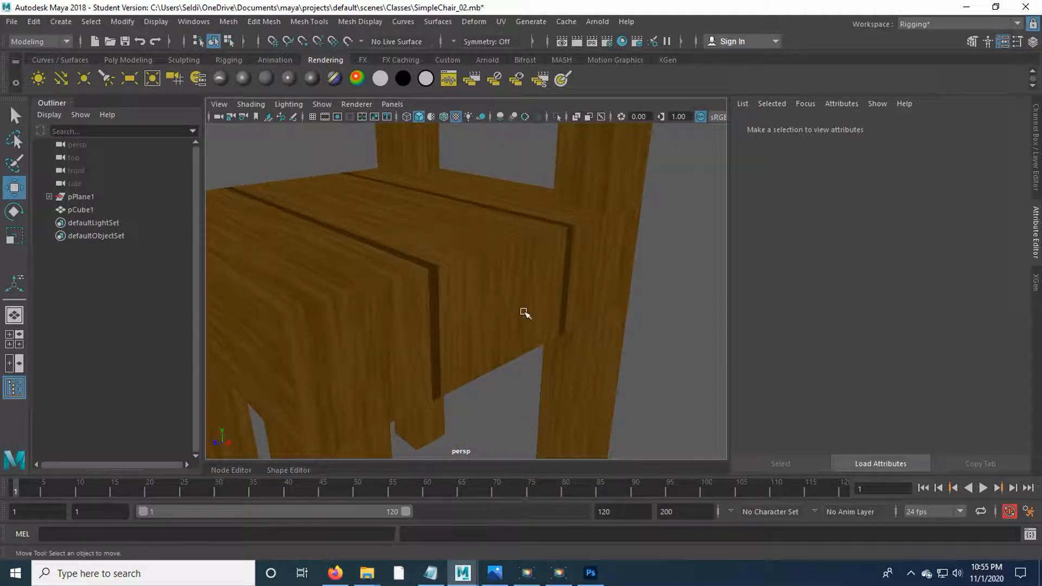
{"action": "left_click_drag", "start_coordinate": [469, 324], "coordinate": [492, 279]}
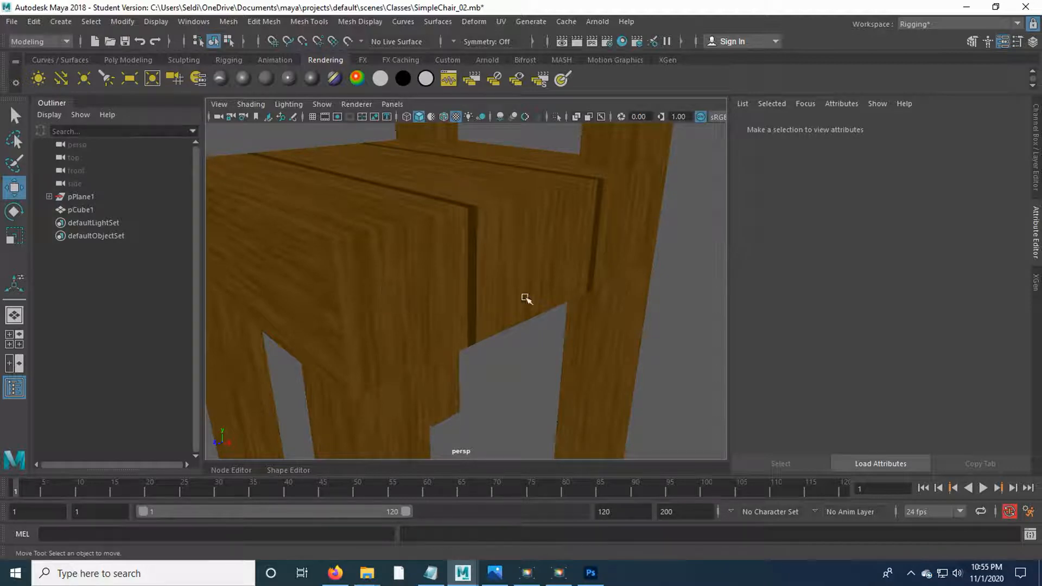
{"action": "scroll", "coordinate": [393, 279], "scroll_direction": "down", "scroll_amount": 5}
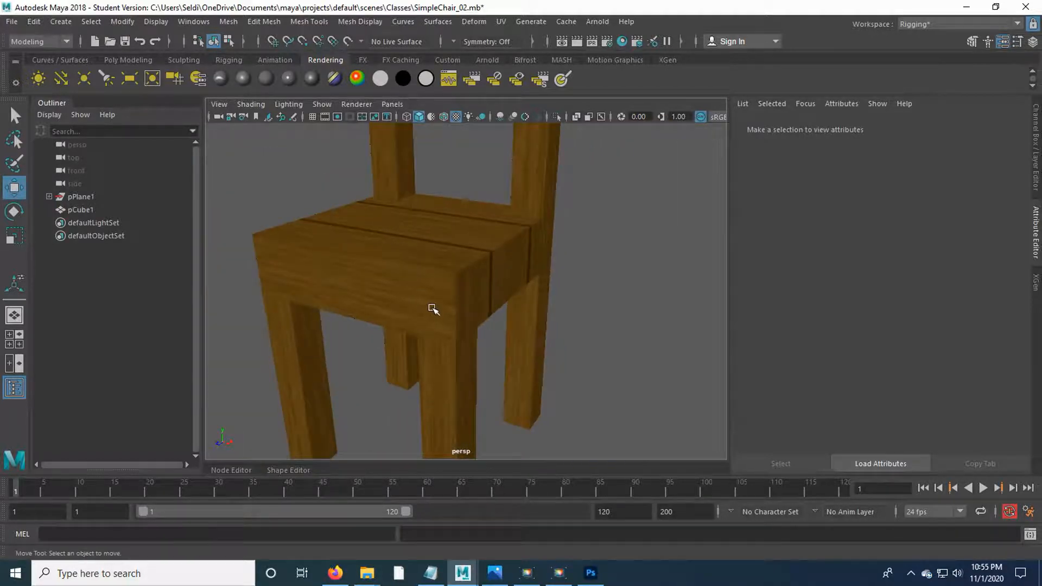
{"action": "left_click_drag", "start_coordinate": [433, 308], "coordinate": [465, 214]}
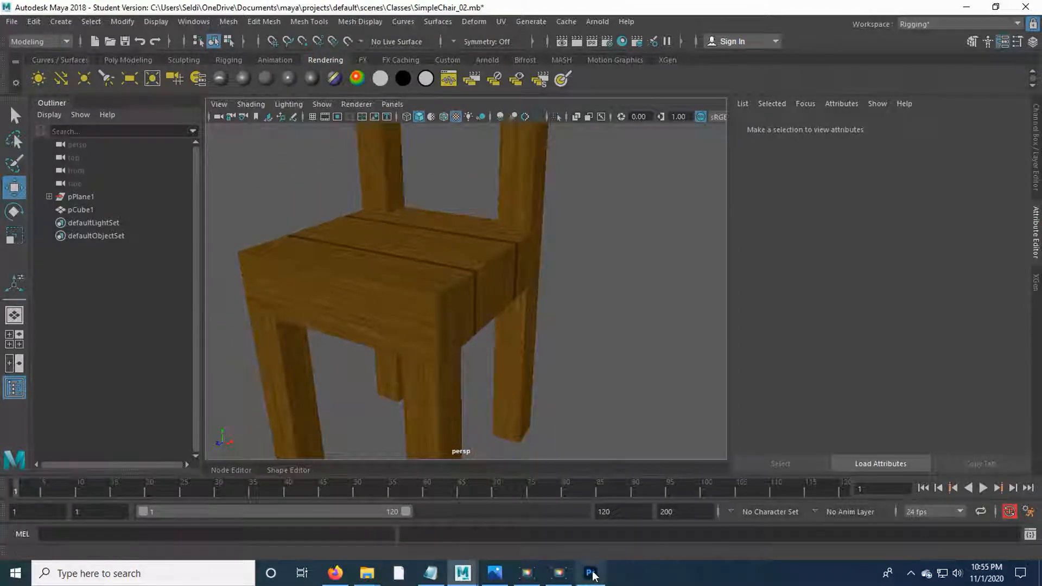
- Switch to Photoshop, show the UVs layer and examine the seat shells' outlines against the existing plank gaps
{"action": "left_click", "coordinate": [591, 572]}
{"action": "left_click", "coordinate": [891, 452]}
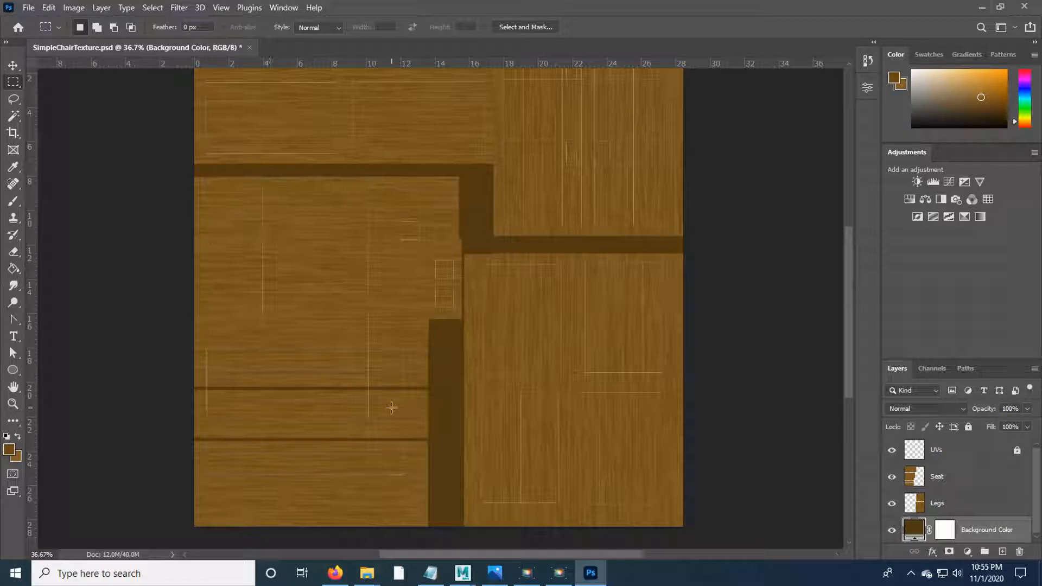
{"action": "scroll", "coordinate": [313, 356], "scroll_direction": "up", "scroll_amount": 5}
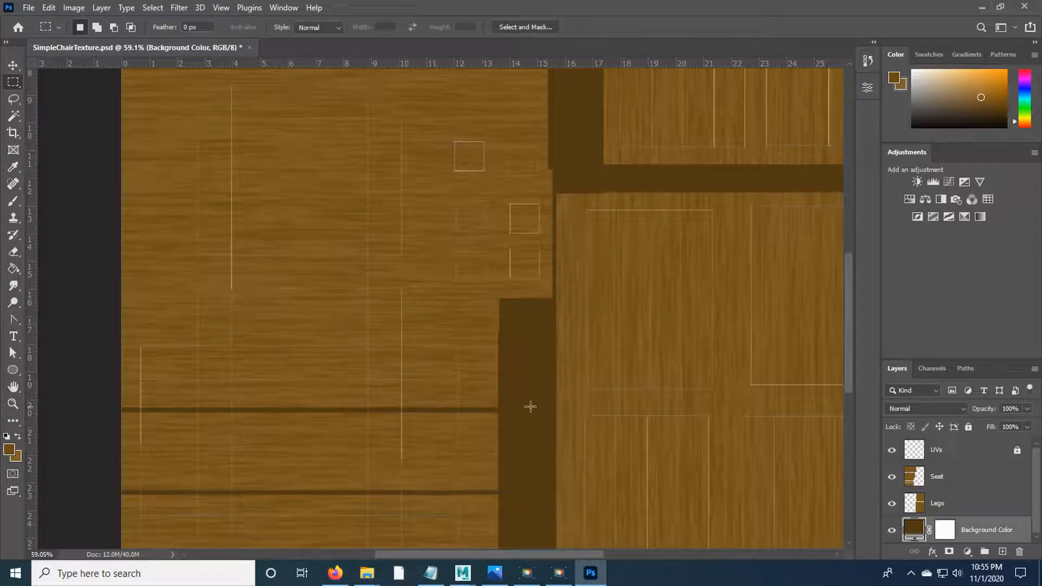
{"action": "scroll", "coordinate": [408, 417], "scroll_direction": "down", "scroll_amount": 2}
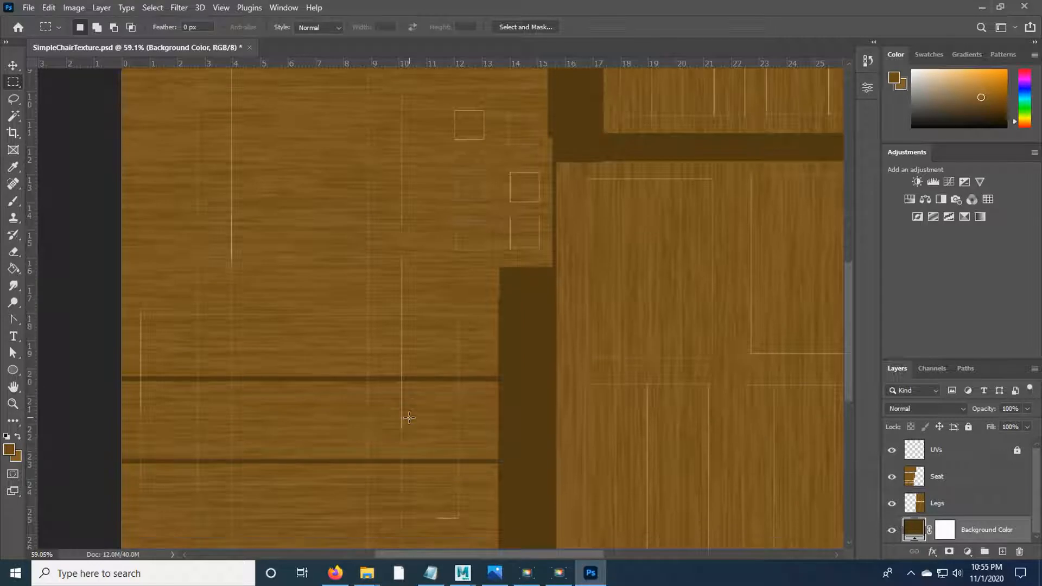
{"action": "scroll", "coordinate": [409, 417], "scroll_direction": "up", "scroll_amount": 3}
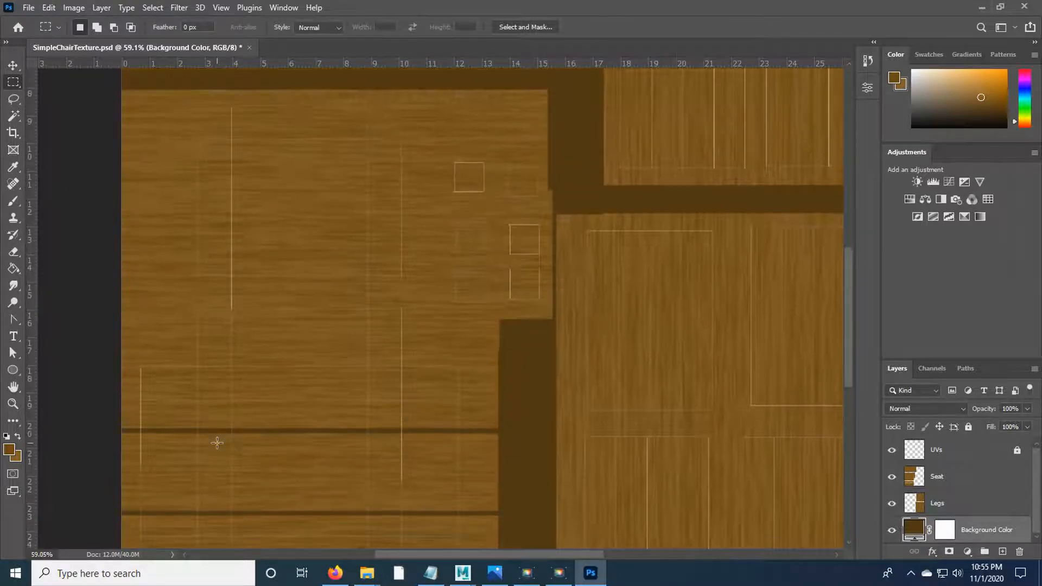
{"action": "scroll", "coordinate": [217, 443], "scroll_direction": "down", "scroll_amount": 2}
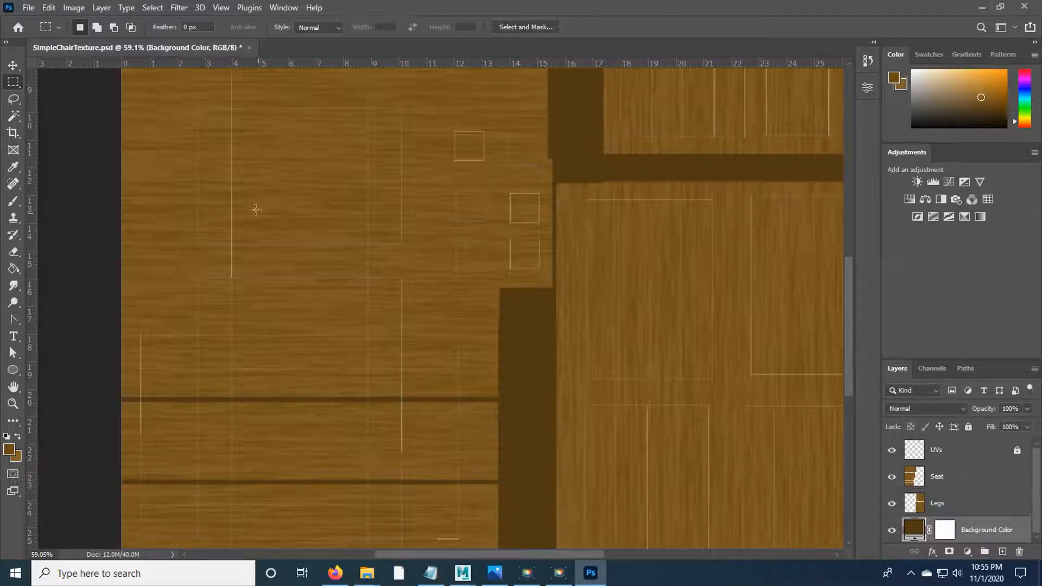
{"action": "scroll", "coordinate": [255, 244], "scroll_direction": "up", "scroll_amount": 3}
- Delete a thin horizontal strip about 11 in wide near the 13 in vertical ruler mark from the Seat layer, and save SimpleChairTexture.psd
{"action": "left_click_drag", "start_coordinate": [117, 246], "coordinate": [152, 254]}
{"action": "left_click_drag", "start_coordinate": [228, 249], "coordinate": [428, 252]}
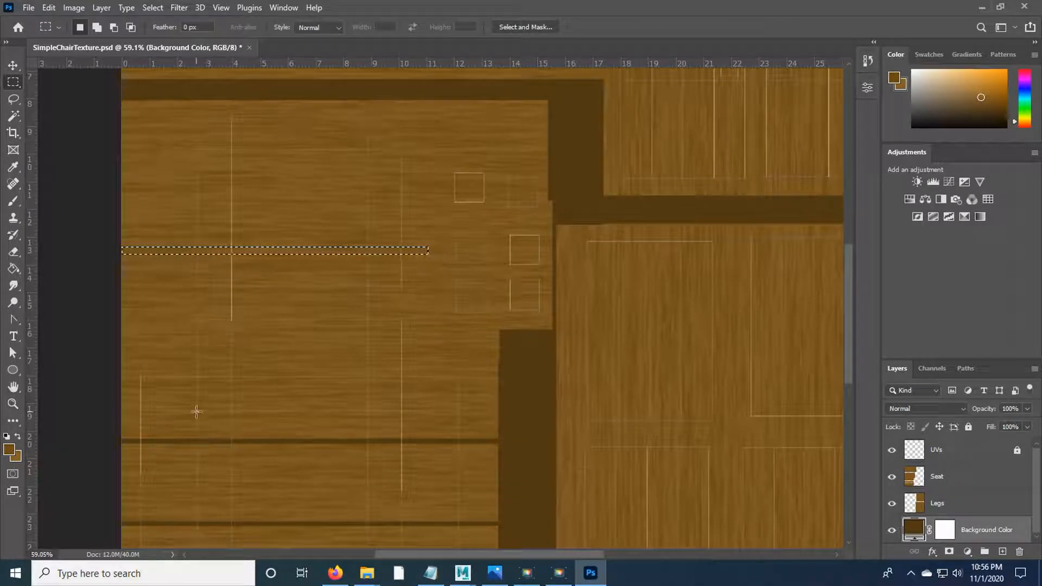
{"action": "key", "text": "Down"}
{"action": "key", "text": "Down"}
{"action": "key", "text": "Down"}
{"action": "key", "text": "Down"}
{"action": "key", "text": "Down"}
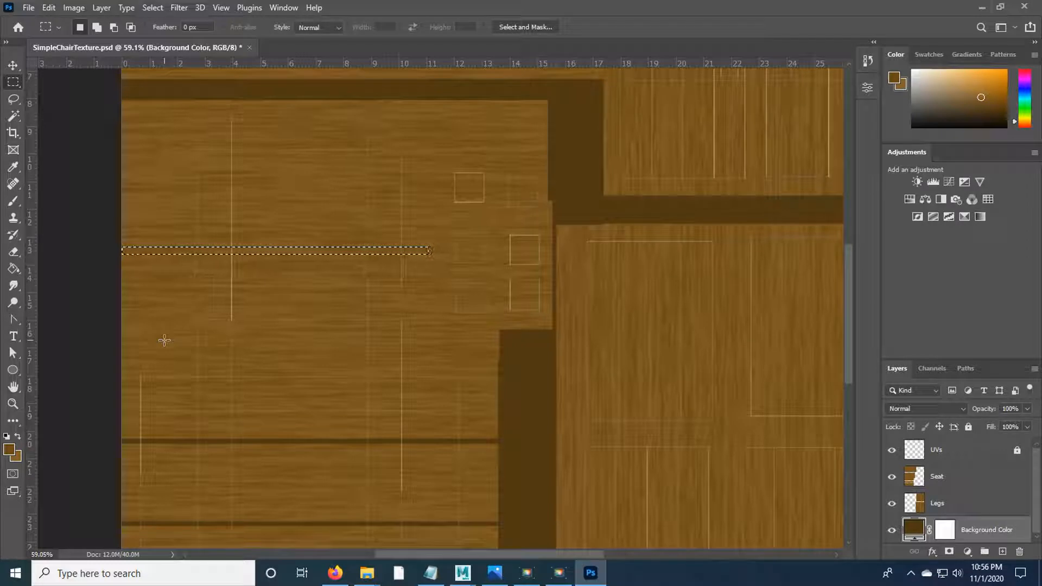
{"action": "key", "text": "Down"}
{"action": "key", "text": "Down"}
{"action": "key", "text": "Down"}
{"action": "key", "text": "Down"}
{"action": "key", "text": "Down"}
{"action": "key", "text": "Down"}
{"action": "key", "text": "Down"}
{"action": "key", "text": "Down"}
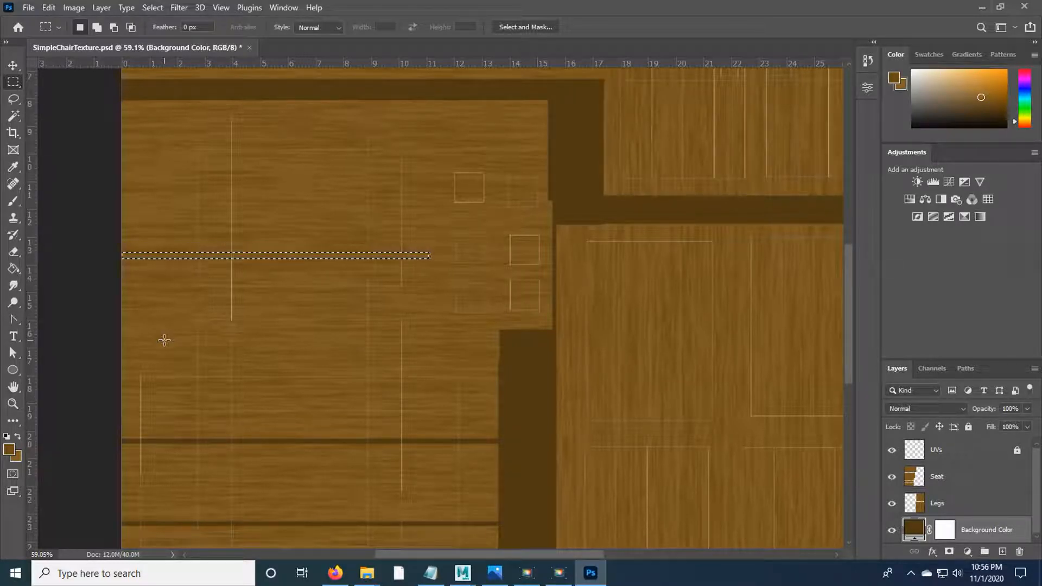
{"action": "key", "text": "Delete"}
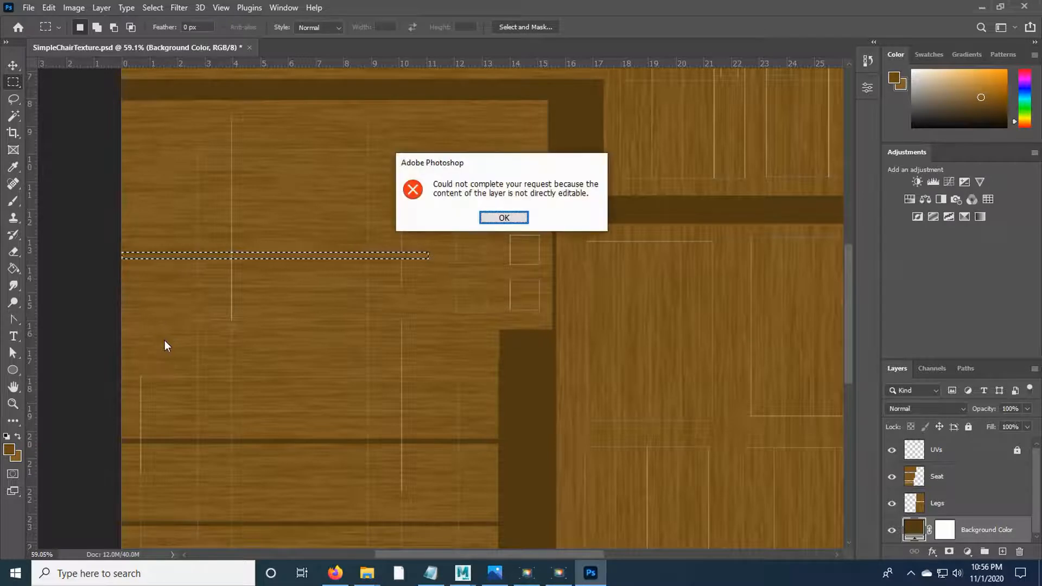
{"action": "left_click", "coordinate": [515, 219]}
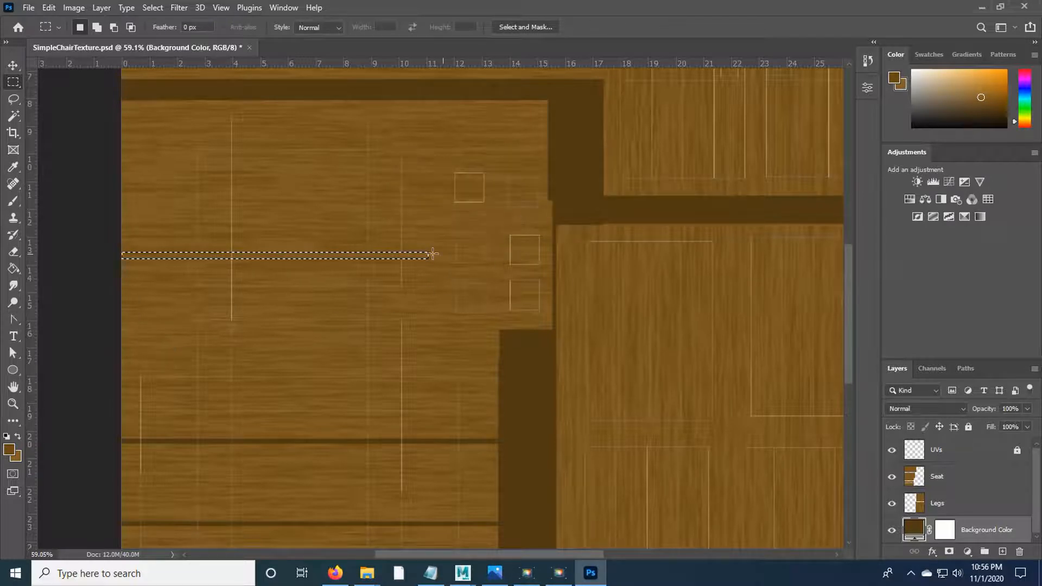
{"action": "left_click", "coordinate": [958, 482]}
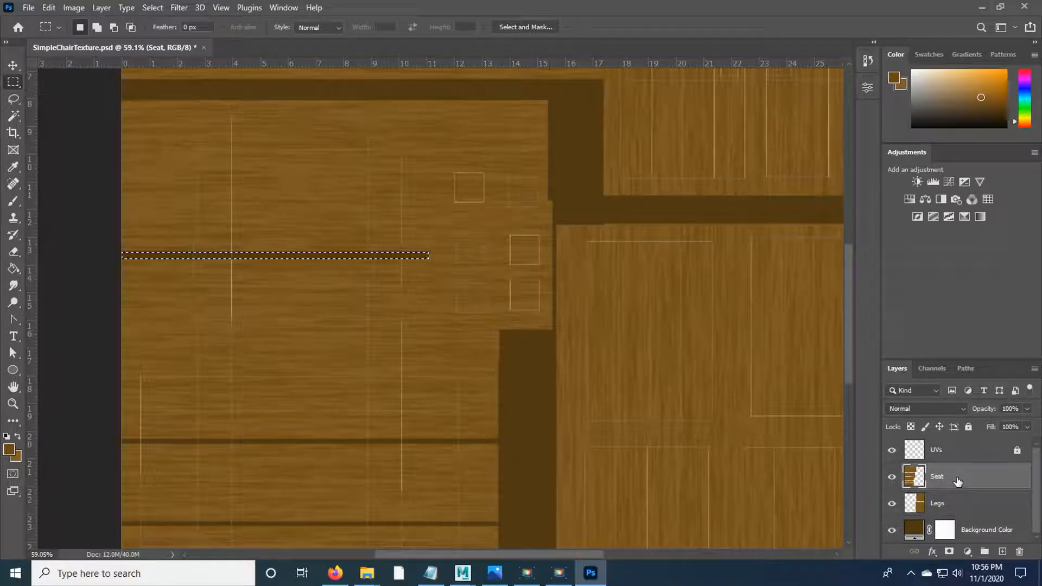
{"action": "left_click", "coordinate": [34, 5]}
{"action": "left_click", "coordinate": [54, 151]}
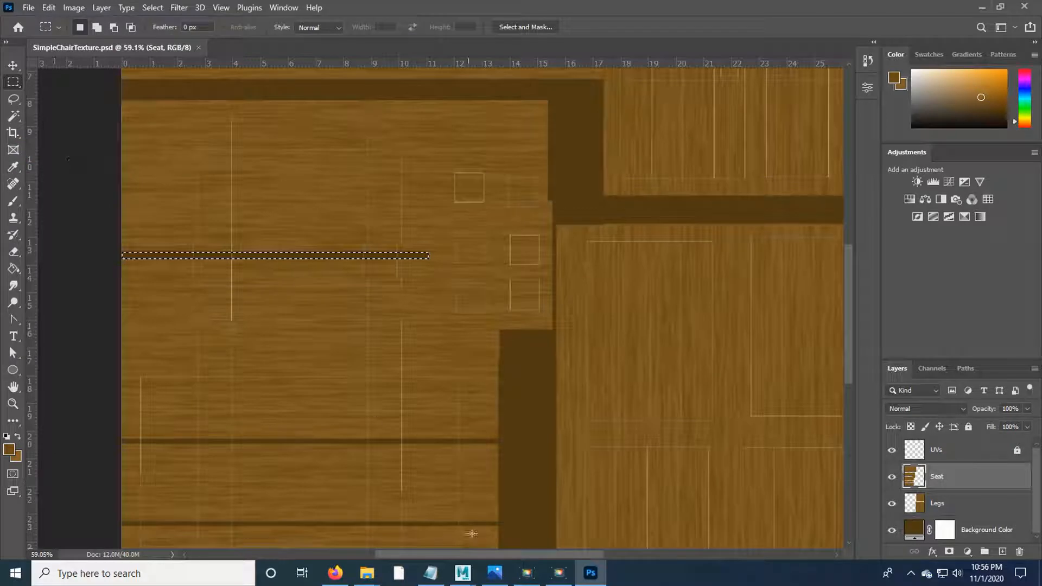
- Switch to Maya, reload the chair's texture through its SimpleChairColor material, and examine up close how the plank gap lines up across the seat edges
{"action": "mouse_move", "coordinate": [462, 573]}
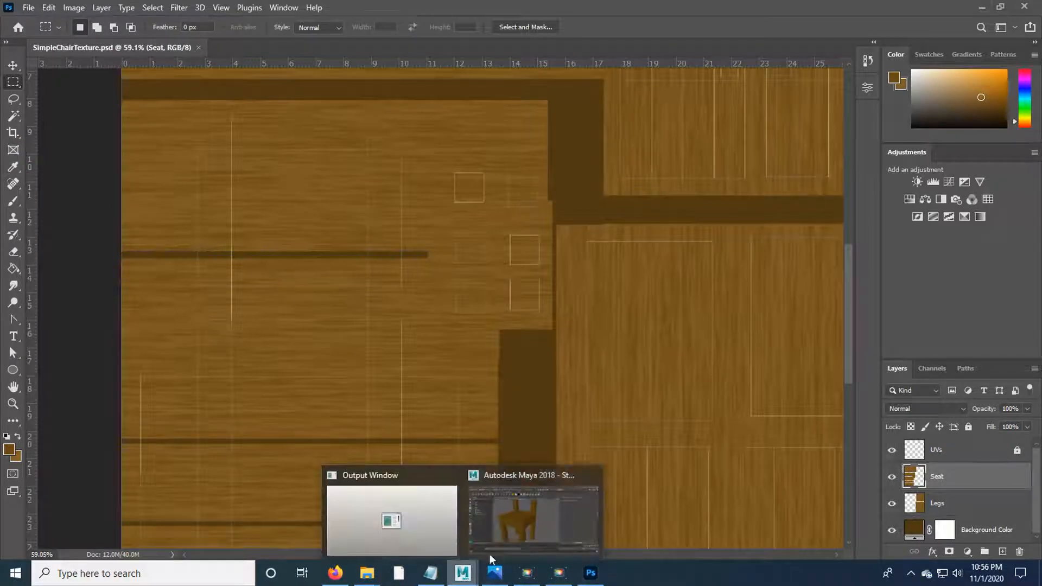
{"action": "left_click", "coordinate": [391, 528]}
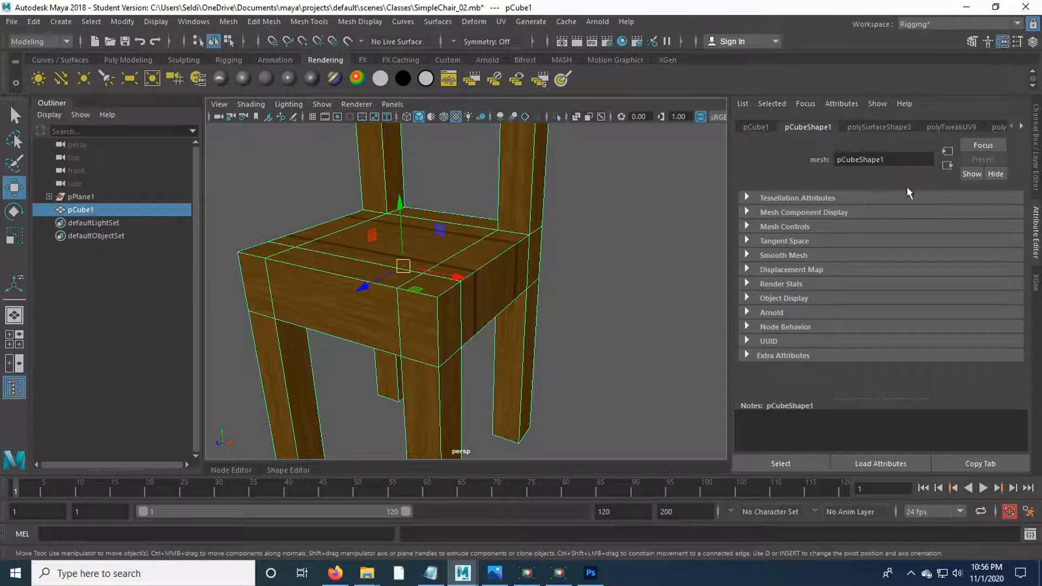
{"action": "right_click", "coordinate": [512, 277]}
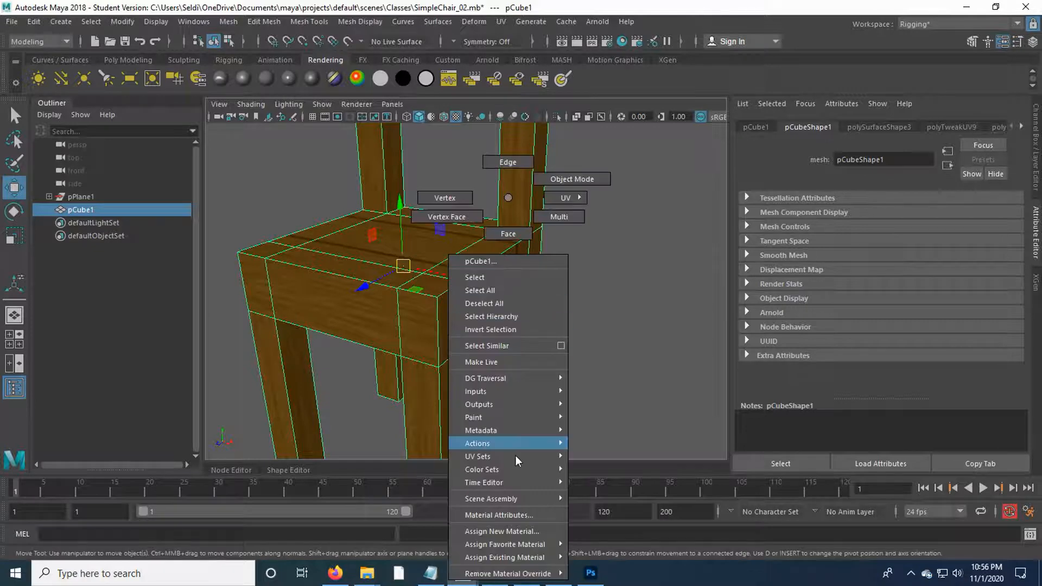
{"action": "left_click", "coordinate": [531, 516]}
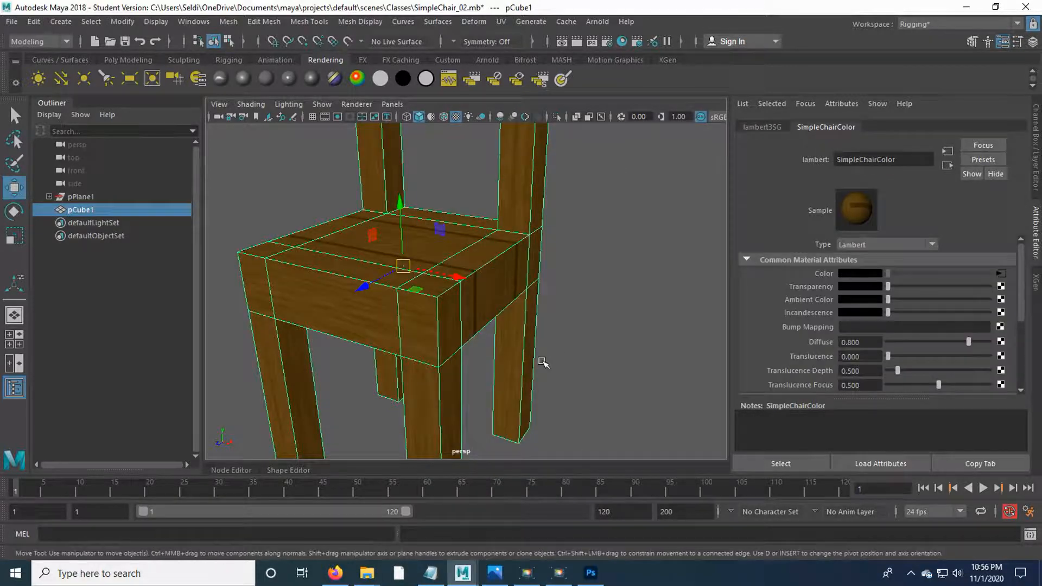
{"action": "left_click_drag", "start_coordinate": [588, 310], "coordinate": [439, 252]}
{"action": "scroll", "coordinate": [508, 257], "scroll_direction": "up", "scroll_amount": 4}
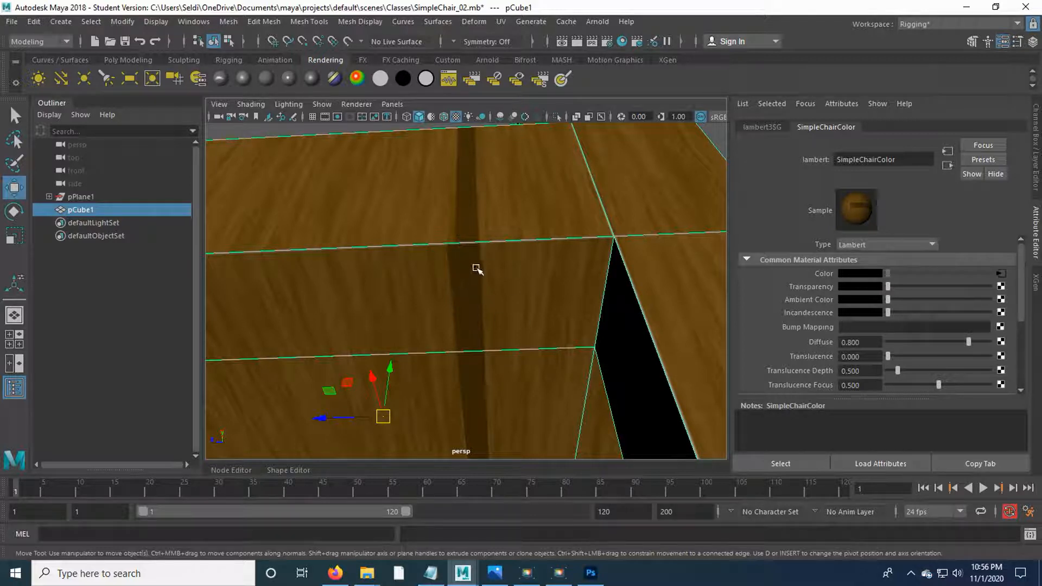
- Switch to Photoshop and undo the last strip deletion on the Seat layer
{"action": "left_click", "coordinate": [590, 572]}
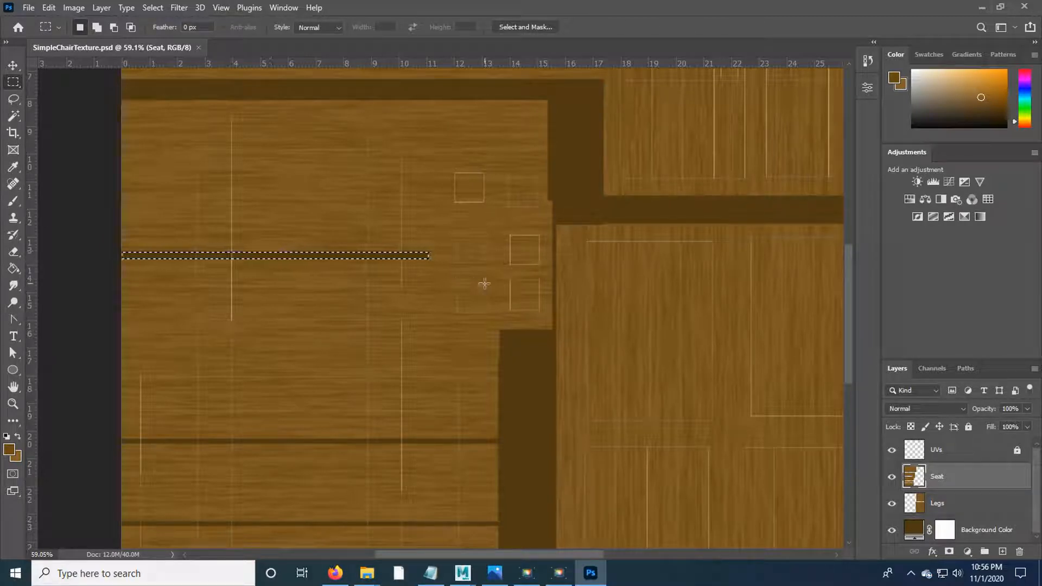
{"action": "key", "text": "ctrl+z"}
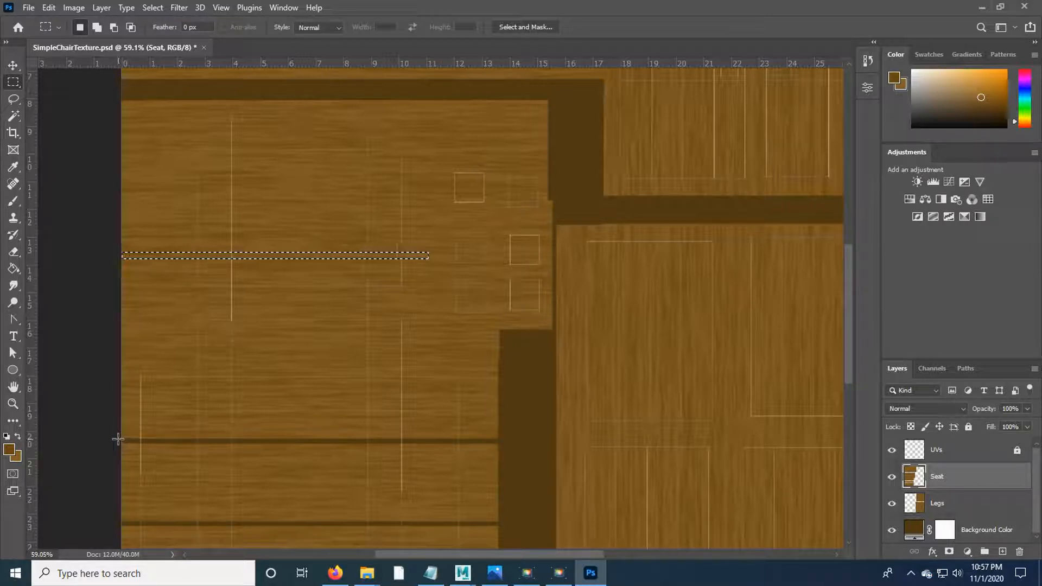
- Delete a strip about 11 in wide, matched to the upper existing gap's thickness, near the Seat layer's 13 in ruler mark, and save the file
{"action": "left_click_drag", "start_coordinate": [117, 439], "coordinate": [426, 445]}
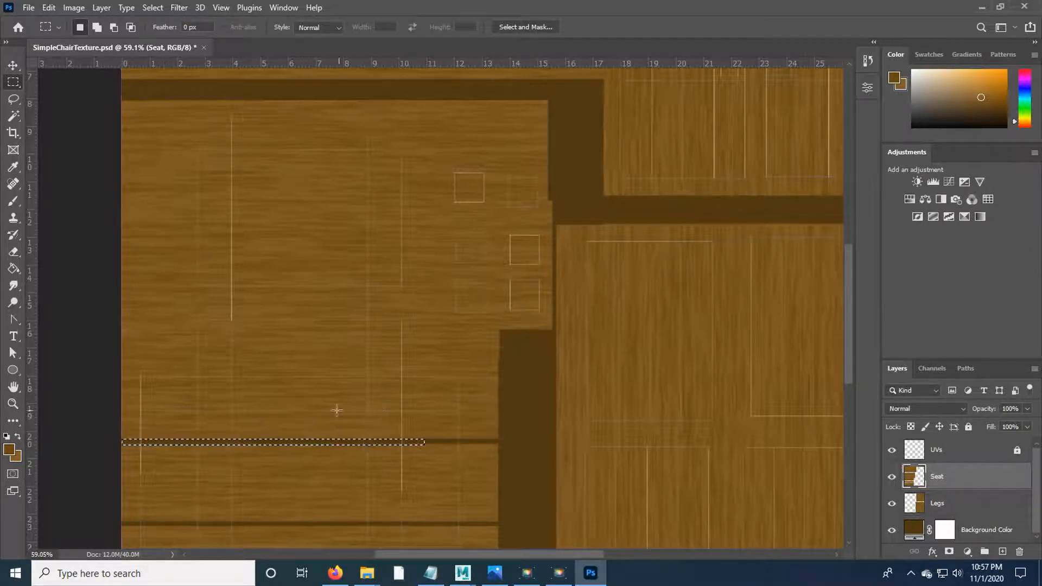
{"action": "left_click_drag", "start_coordinate": [310, 446], "coordinate": [311, 276]}
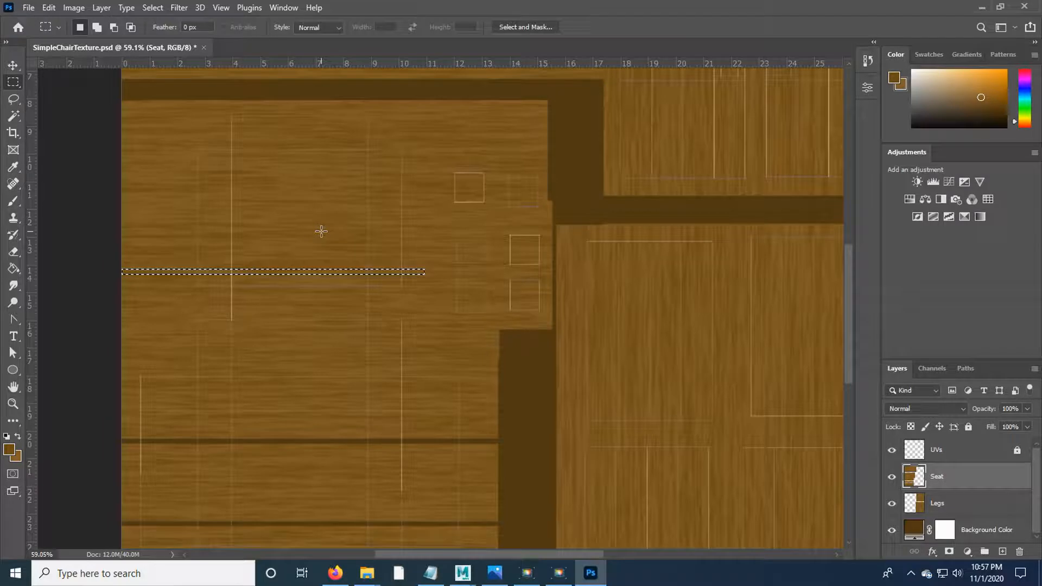
{"action": "key", "text": "shift+Up"}
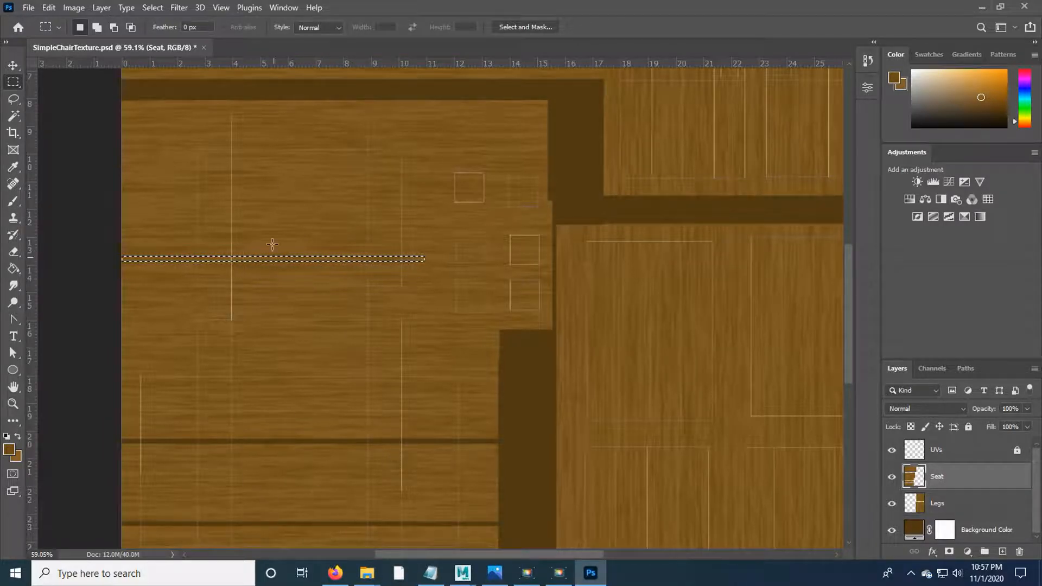
{"action": "key", "text": "Up"}
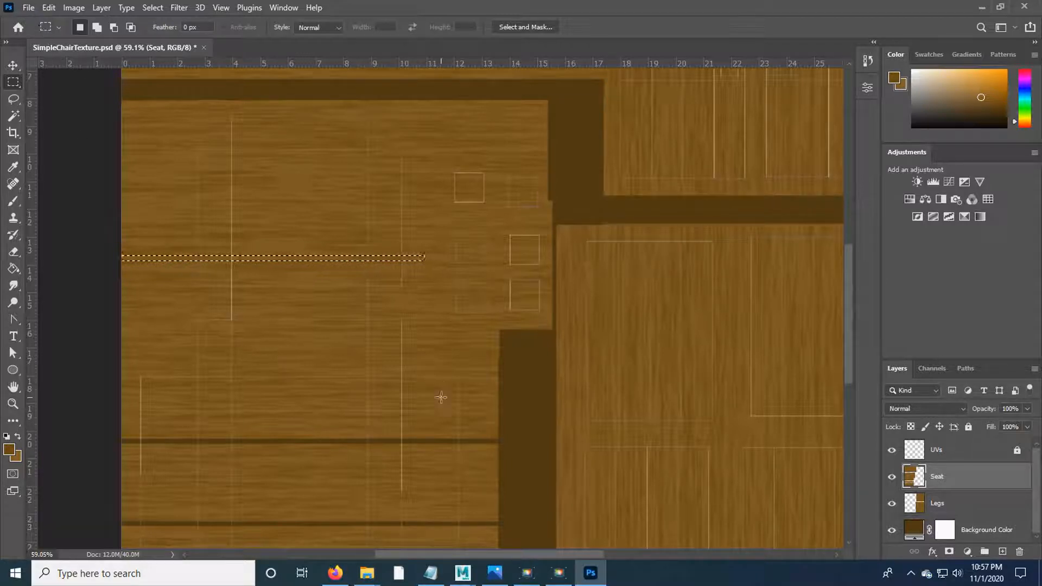
{"action": "left_click", "coordinate": [29, 7]}
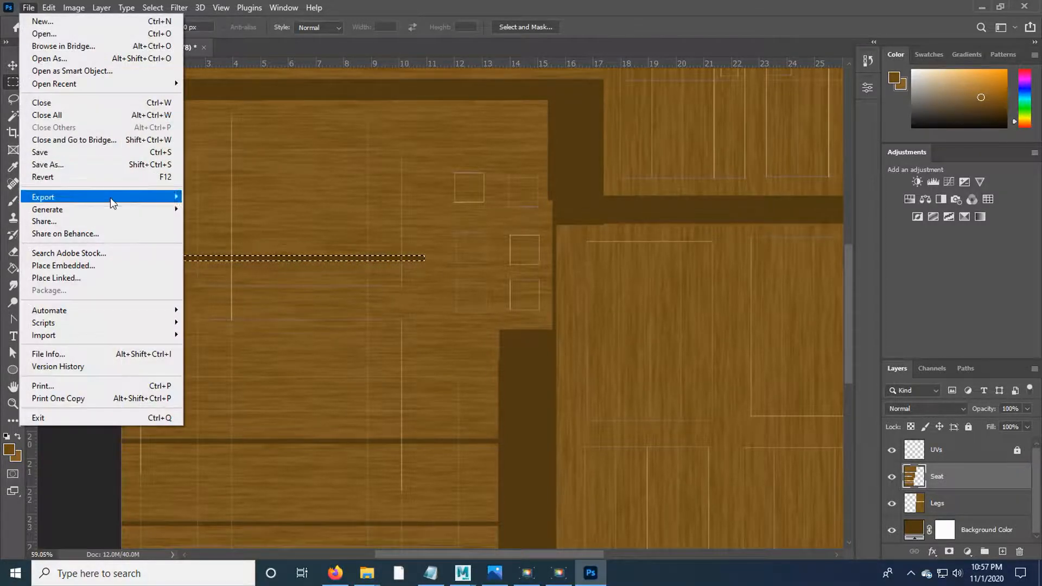
{"action": "left_click", "coordinate": [70, 152]}
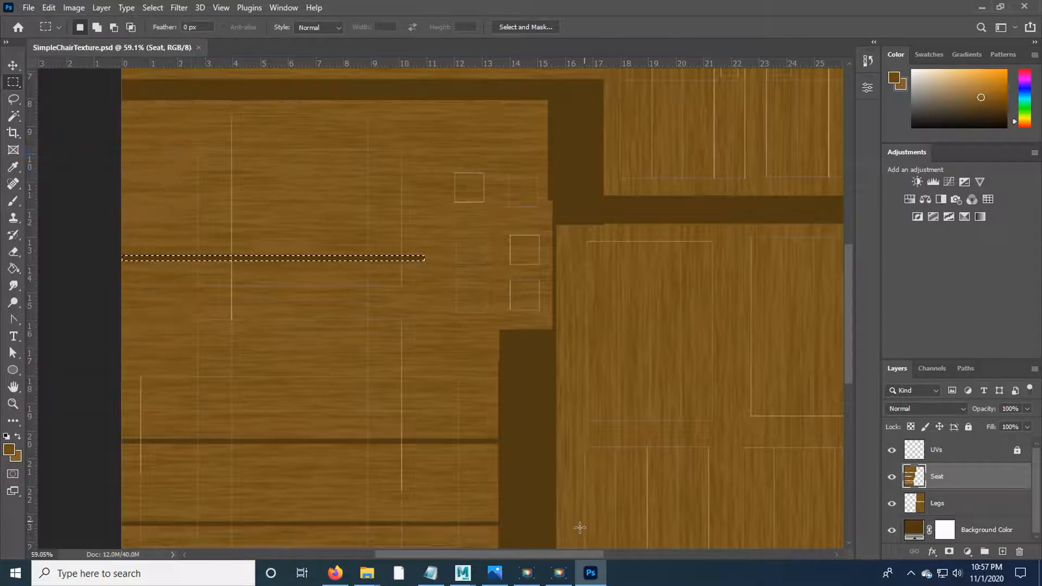
- In Photoshop, replace the last deleted strip on the Seat layer with one slightly lower near the 13 in ruler mark, and save the file
{"action": "left_click", "coordinate": [457, 576]}
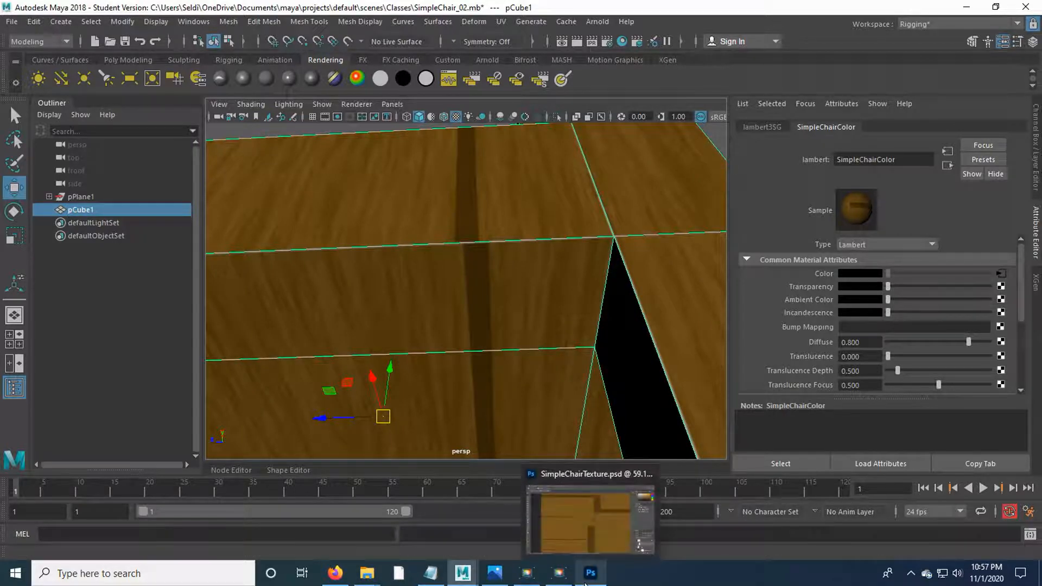
{"action": "left_click", "coordinate": [590, 574]}
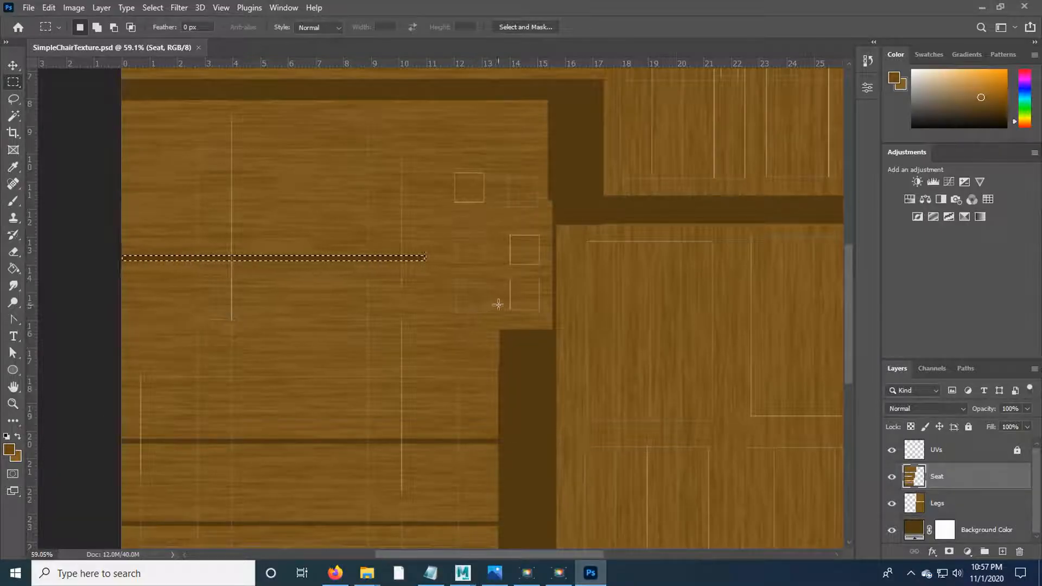
{"action": "key", "text": "ctrl+z"}
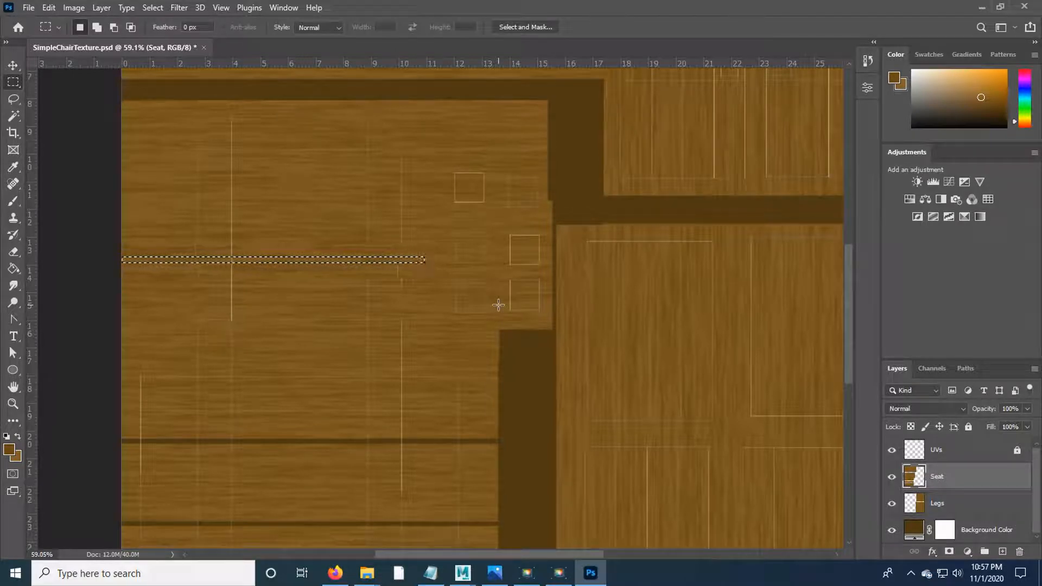
{"action": "left_click", "coordinate": [28, 8]}
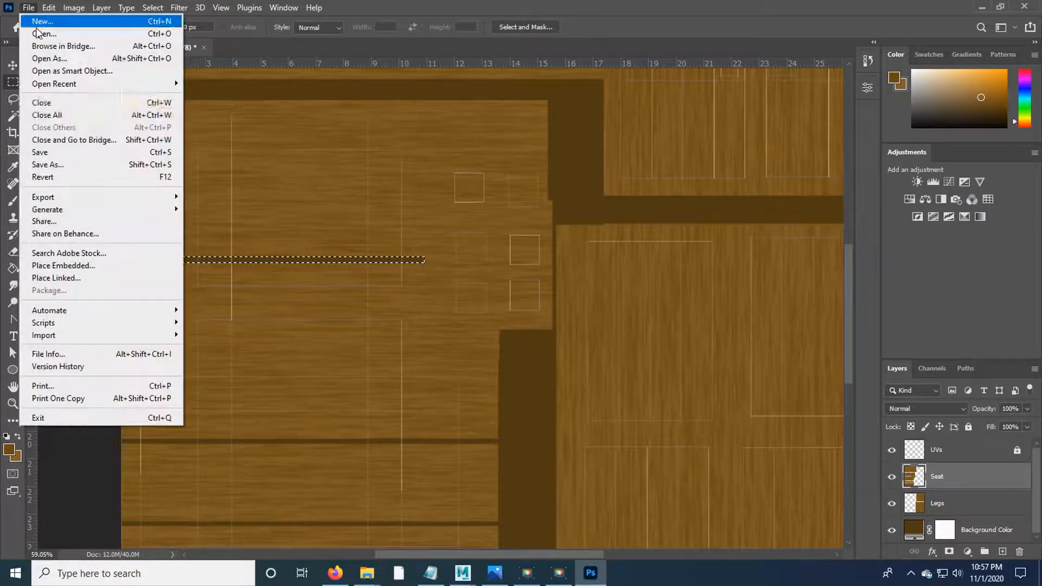
{"action": "left_click", "coordinate": [65, 153]}
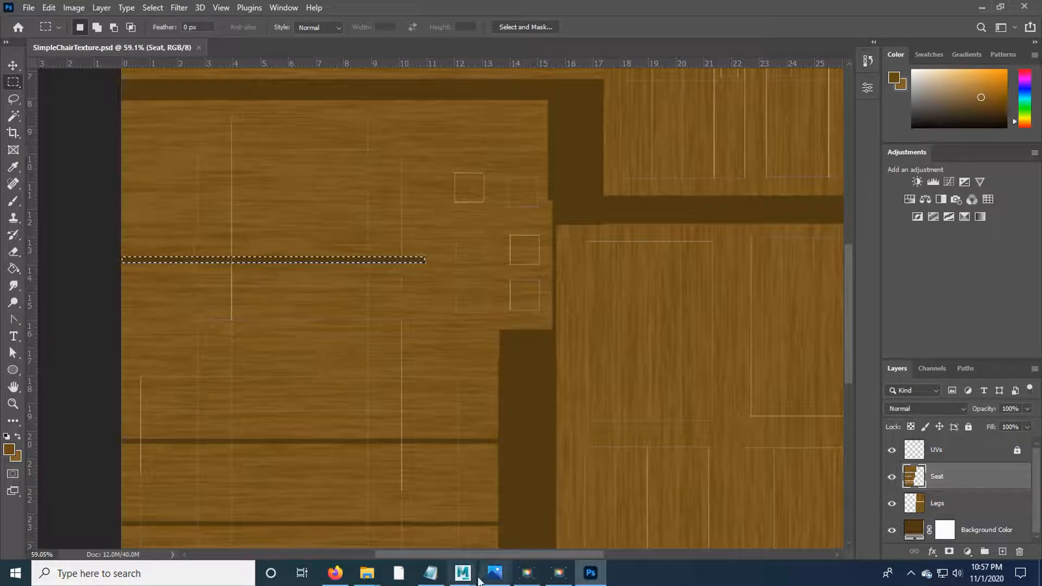
- Switch to Maya and reload the chair's texture to check the plank gap's alignment across the seat's front edge
{"action": "left_click", "coordinate": [525, 507]}
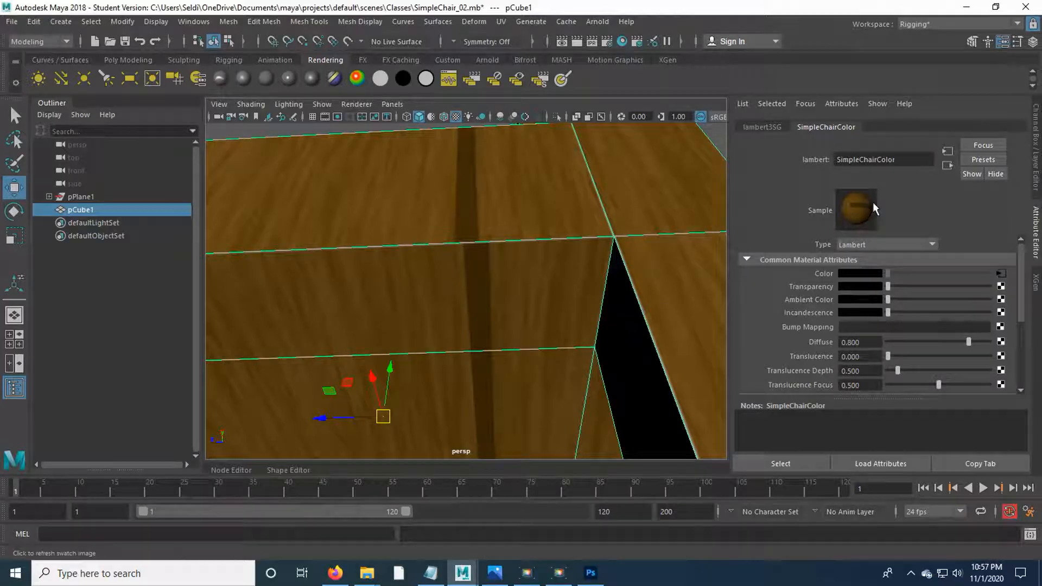
{"action": "left_click", "coordinate": [858, 208]}
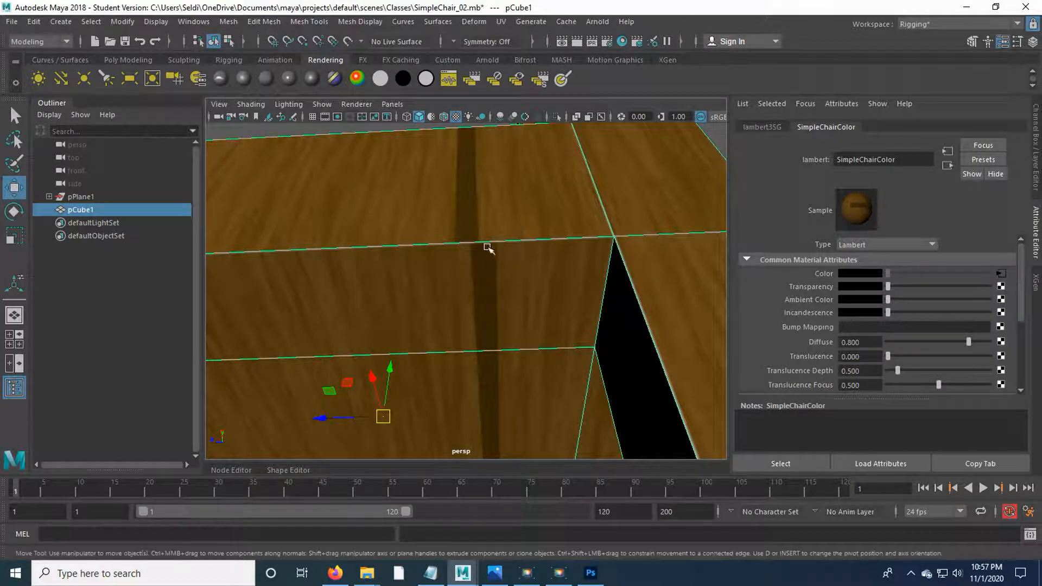
- Switch to Photoshop, undo the last strip deletion, delete the strip again slightly higher on the Seat layer, and save the file
{"action": "left_click", "coordinate": [590, 573]}
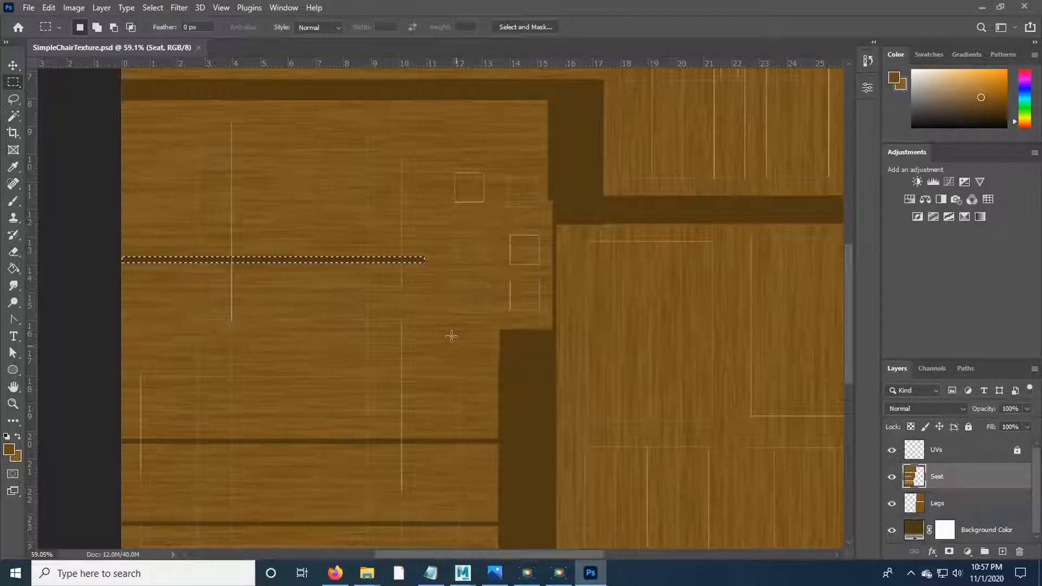
{"action": "key", "text": "ctrl+z"}
{"action": "key", "text": "Up"}
{"action": "key", "text": "Up"}
{"action": "key", "text": "Up"}
{"action": "key", "text": "Up"}
{"action": "key", "text": "Up"}
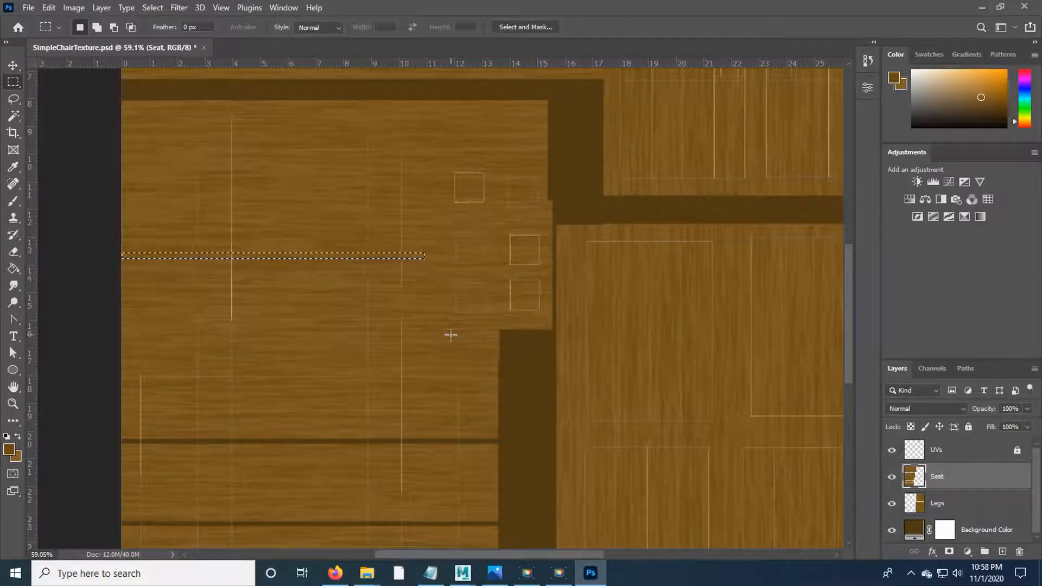
{"action": "key", "text": "Up"}
{"action": "key", "text": "Up"}
{"action": "key", "text": "Up"}
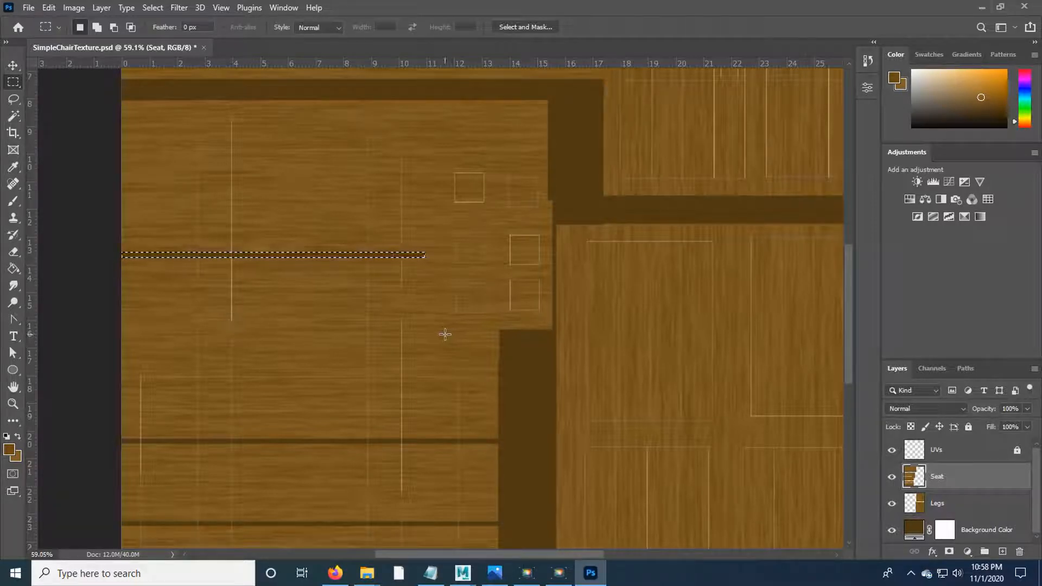
{"action": "left_click", "coordinate": [27, 11]}
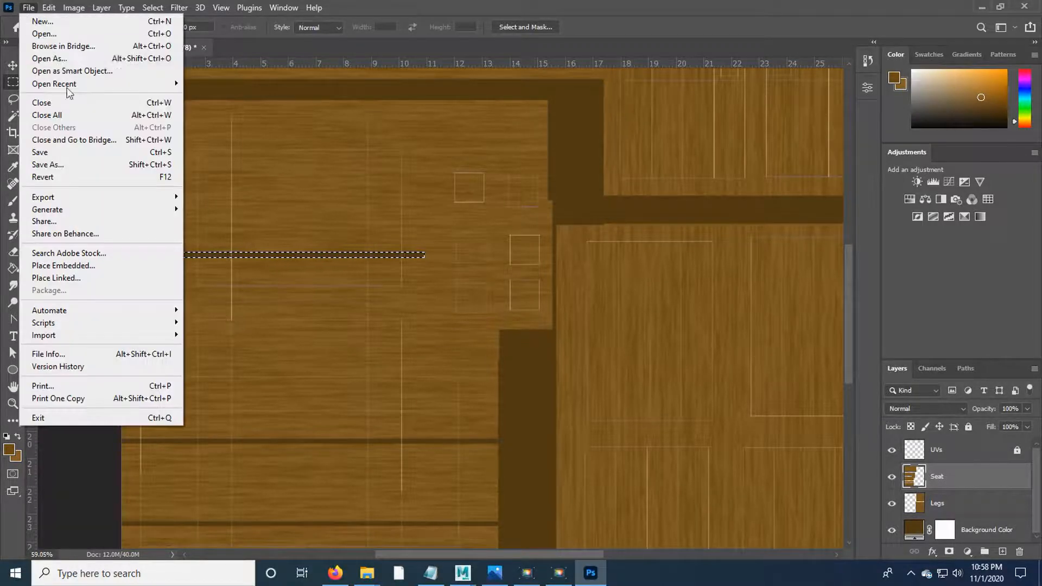
{"action": "left_click", "coordinate": [38, 152]}
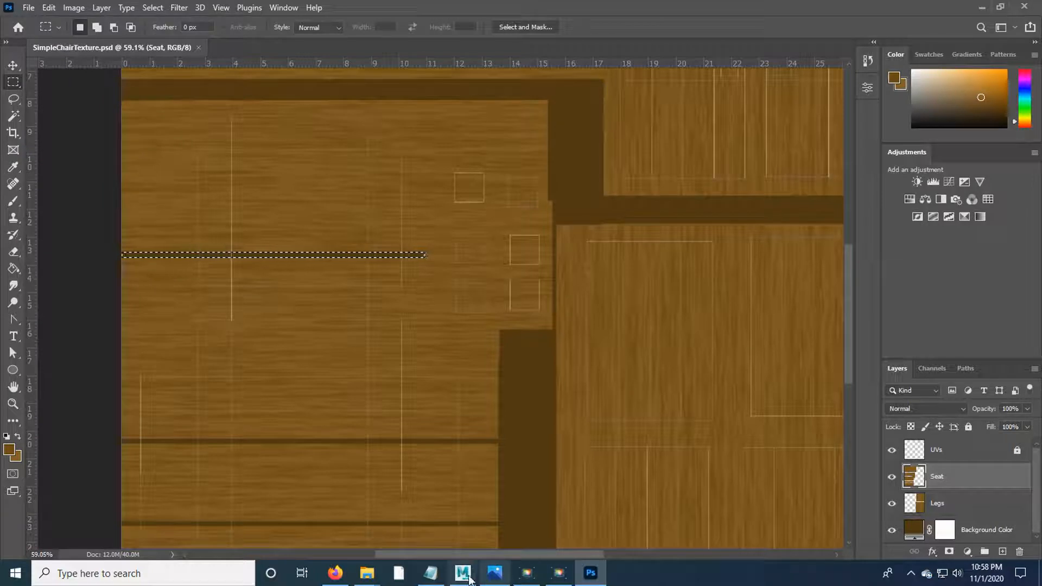
- Switch to Maya and refresh the SimpleChairColor sample to check where the raised gap meets the seat-top gap
{"action": "mouse_move", "coordinate": [462, 572]}
{"action": "left_click", "coordinate": [532, 513]}
{"action": "left_click", "coordinate": [853, 213]}
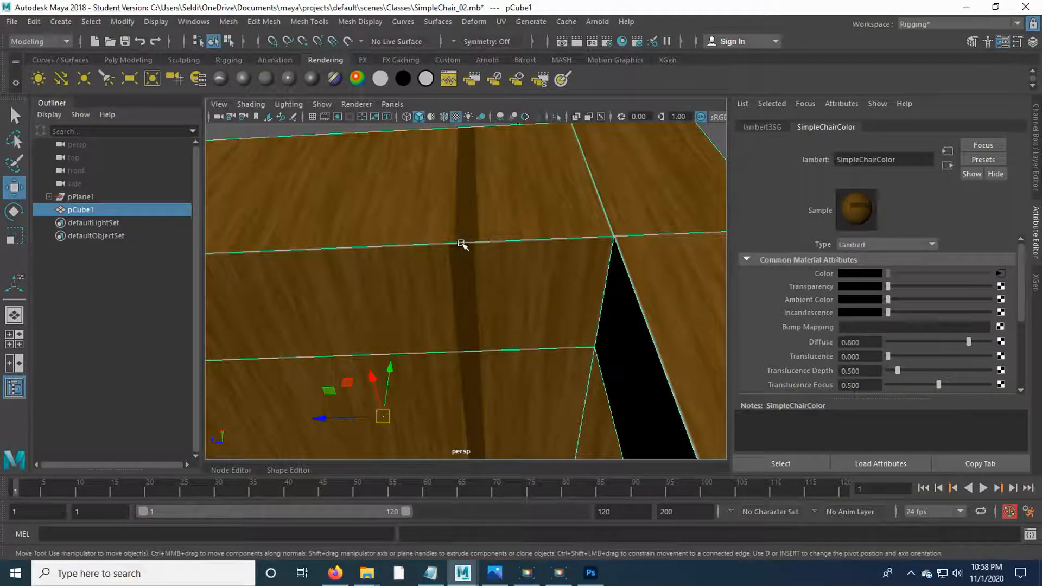
- Switch to Photoshop, redo the Seat layer's strip deletion a tiny amount lower than the last cut, and save the file
{"action": "key", "text": "alt+Tab"}
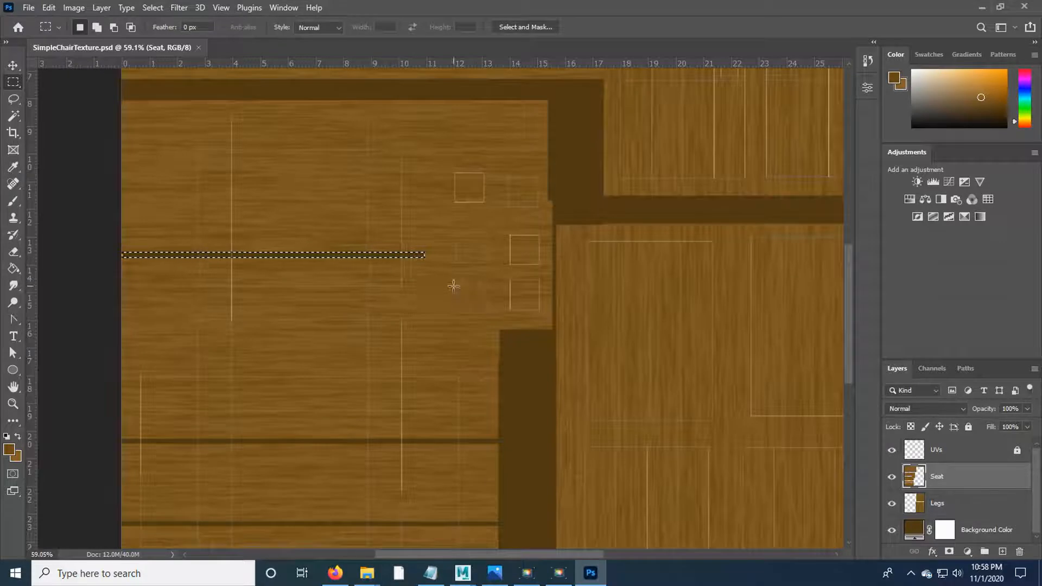
{"action": "key", "text": "ctrl+x"}
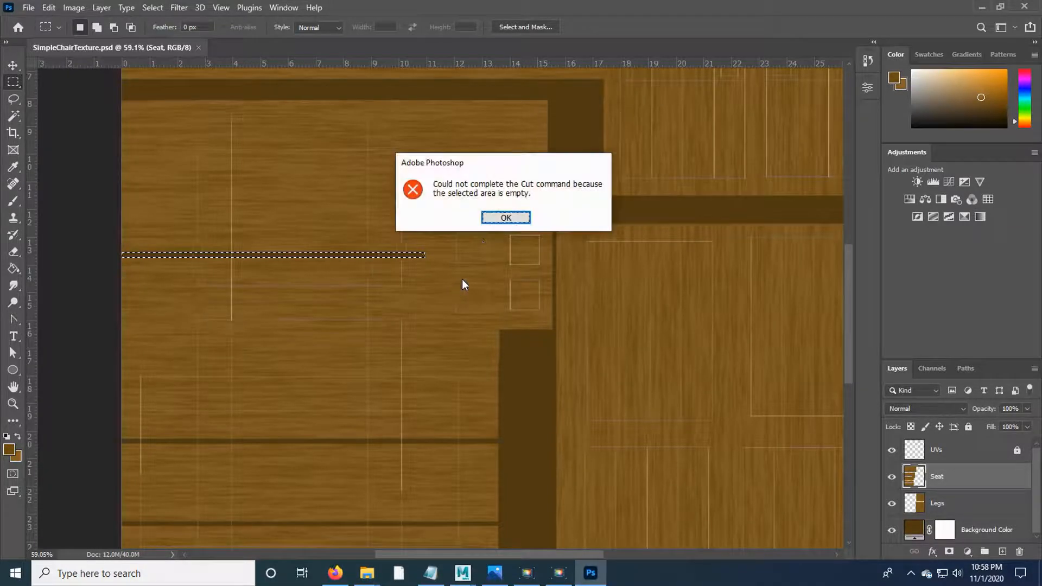
{"action": "left_click", "coordinate": [515, 217]}
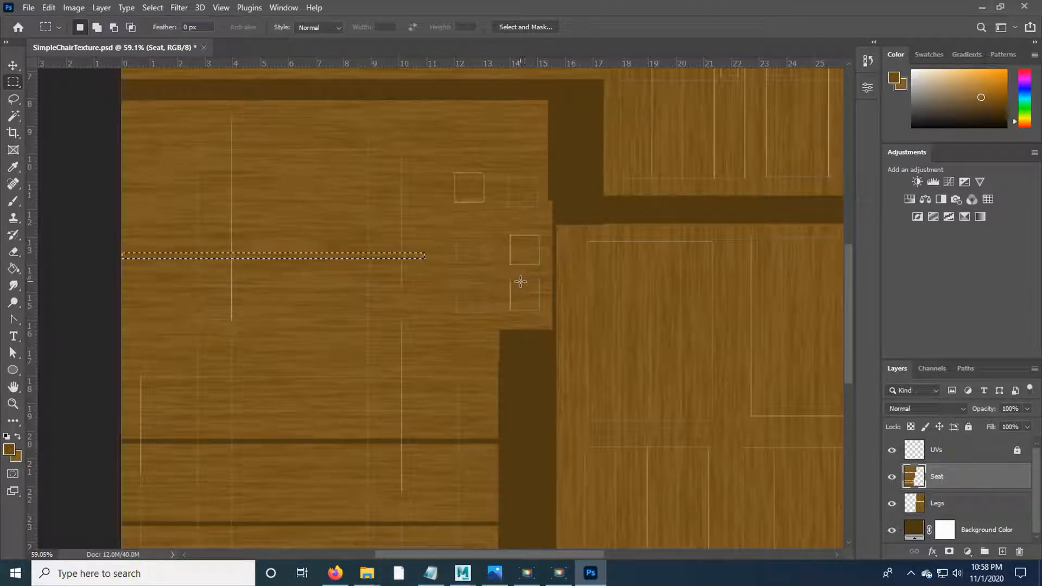
{"action": "left_click", "coordinate": [28, 7]}
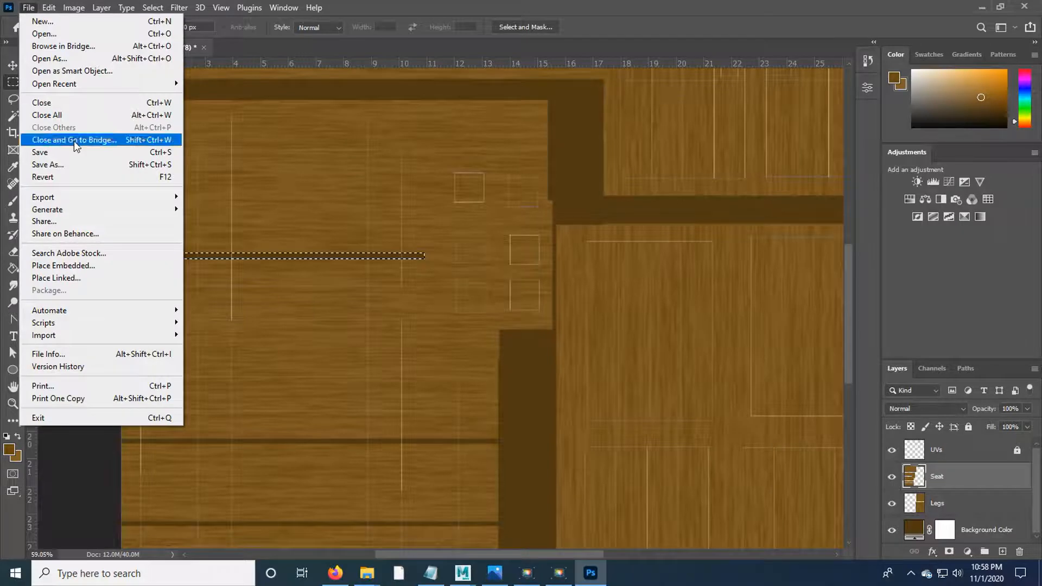
{"action": "left_click", "coordinate": [59, 151]}
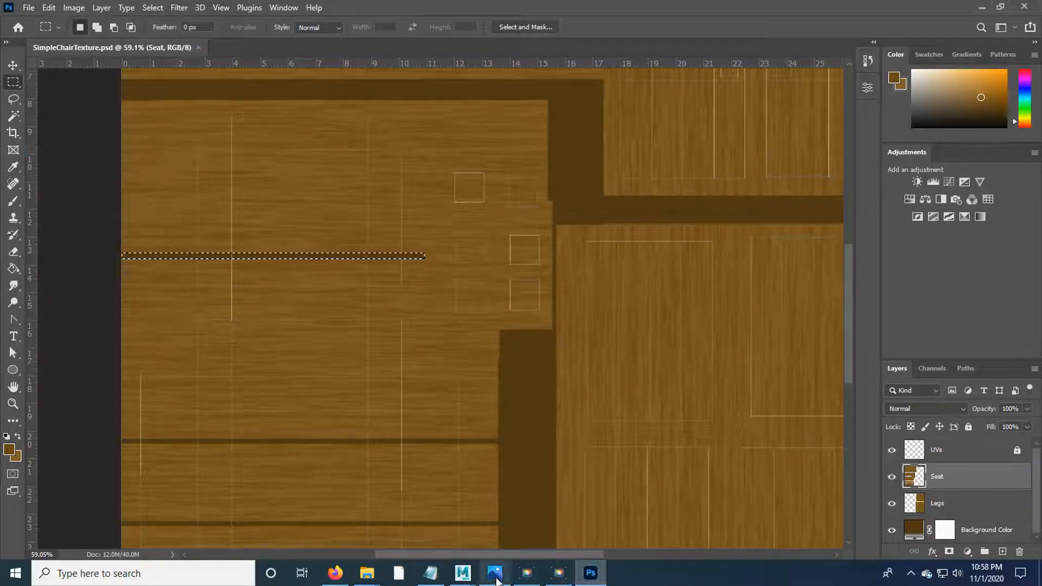
- Switch to Maya, reload the texture, and compare the front-edge gap with the gap on the seat top, keeping pCube1 selected
{"action": "left_click", "coordinate": [522, 521]}
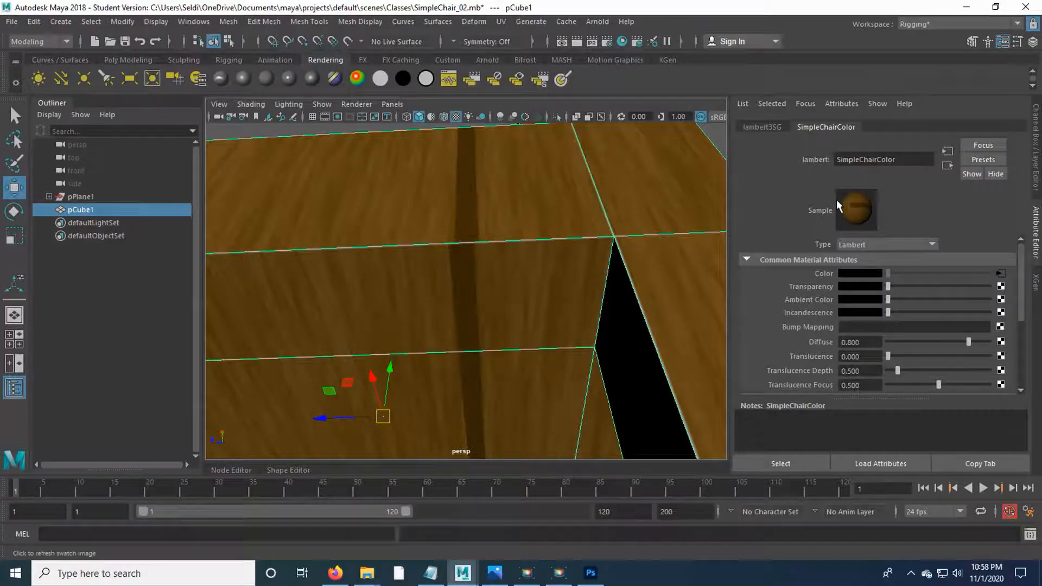
{"action": "left_click", "coordinate": [560, 216]}
{"action": "key", "text": "ctrl+z"}
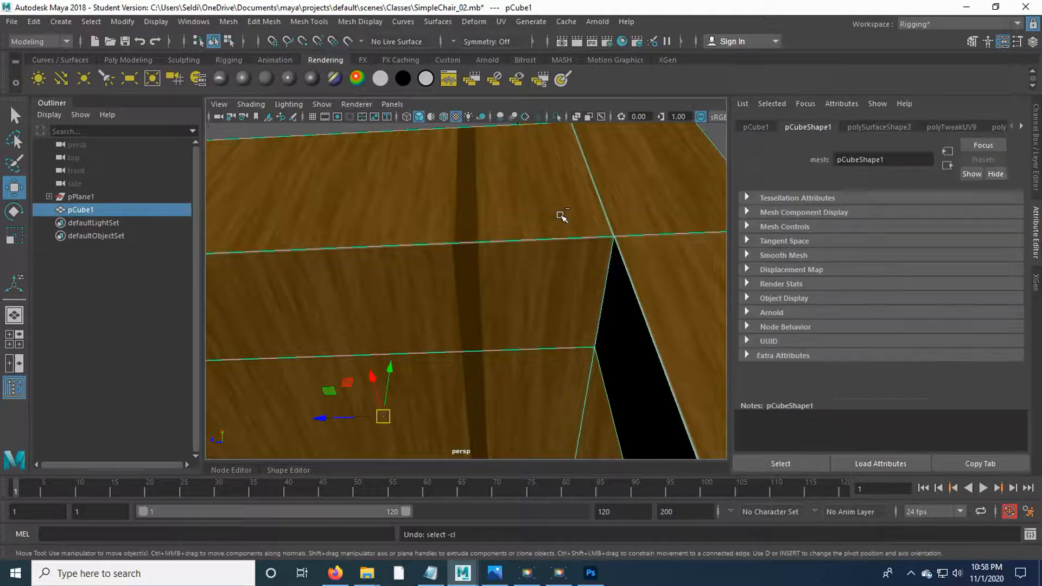
- Switch to Photoshop, shift the deleted strip near the Seat layer's 13 in ruler mark slightly lower once more, and save the file
{"action": "left_click", "coordinate": [590, 572]}
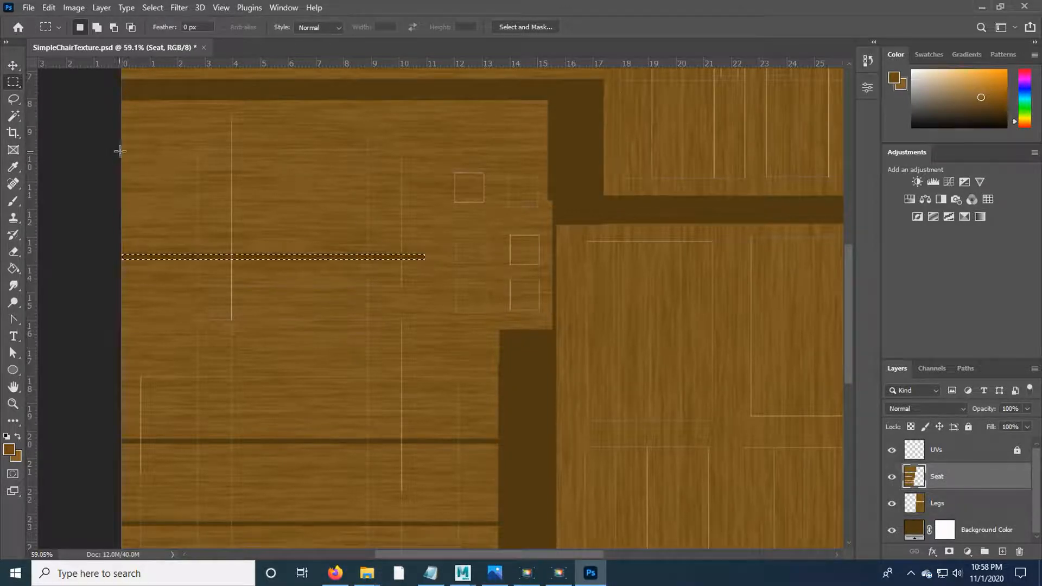
{"action": "left_click", "coordinate": [22, 11]}
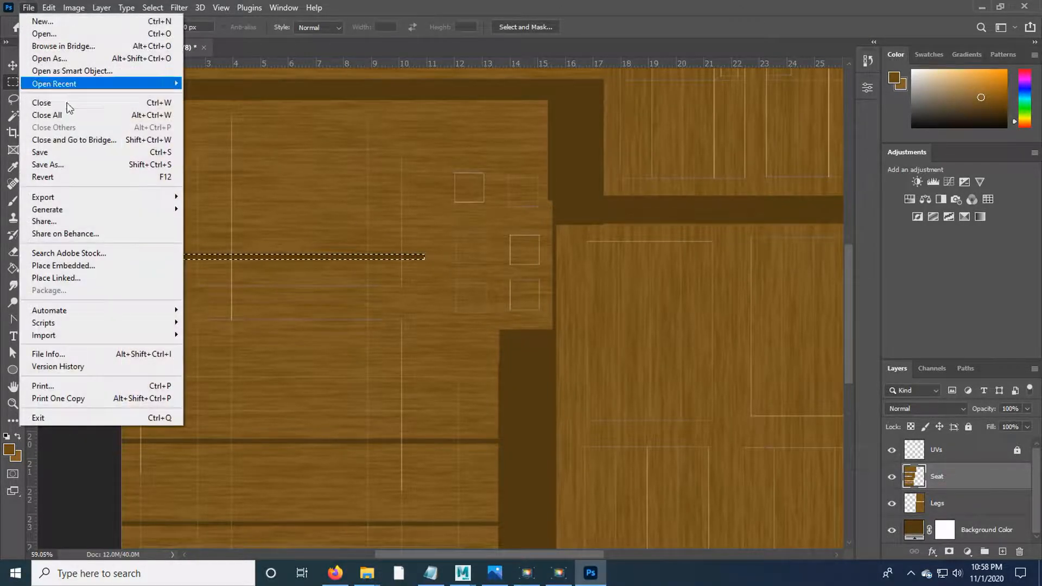
{"action": "left_click", "coordinate": [77, 152]}
- Switch to Maya, reload the texture through pCube1's SimpleChairColor material, and examine both plank gaps along the seat's front and underside
{"action": "left_click", "coordinate": [463, 573]}
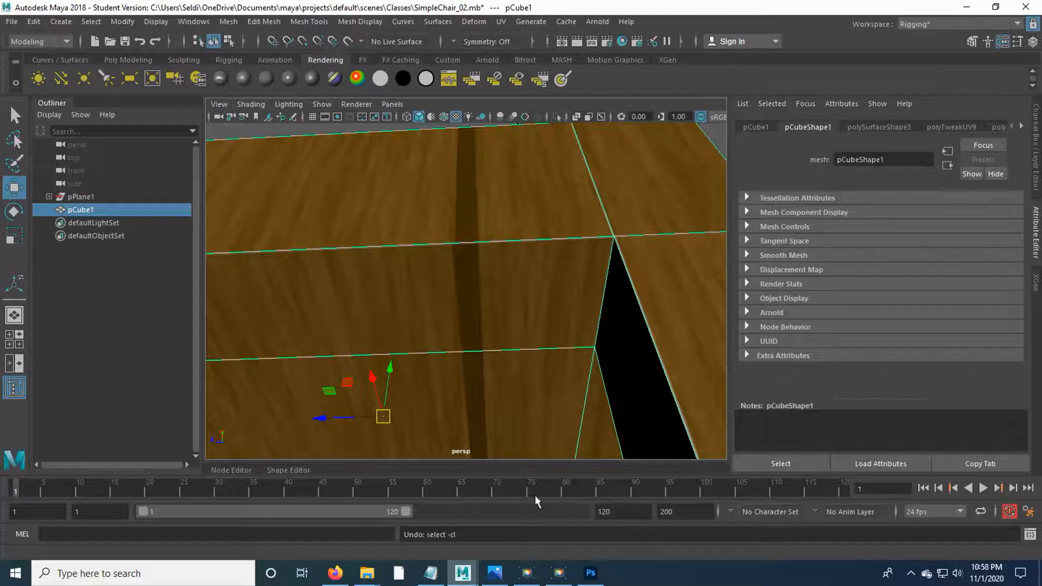
{"action": "right_click", "coordinate": [579, 203]}
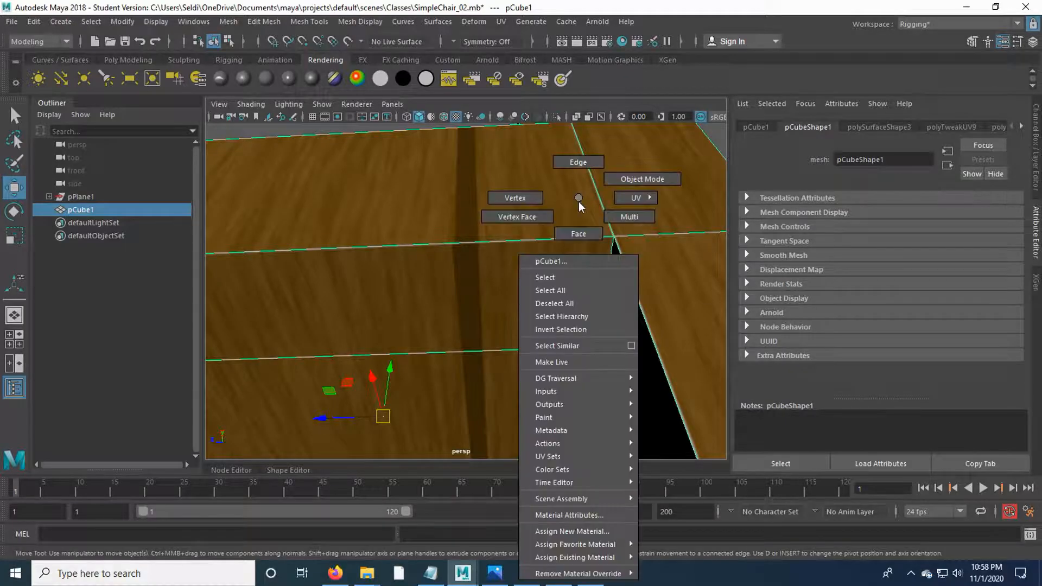
{"action": "left_click", "coordinate": [575, 515]}
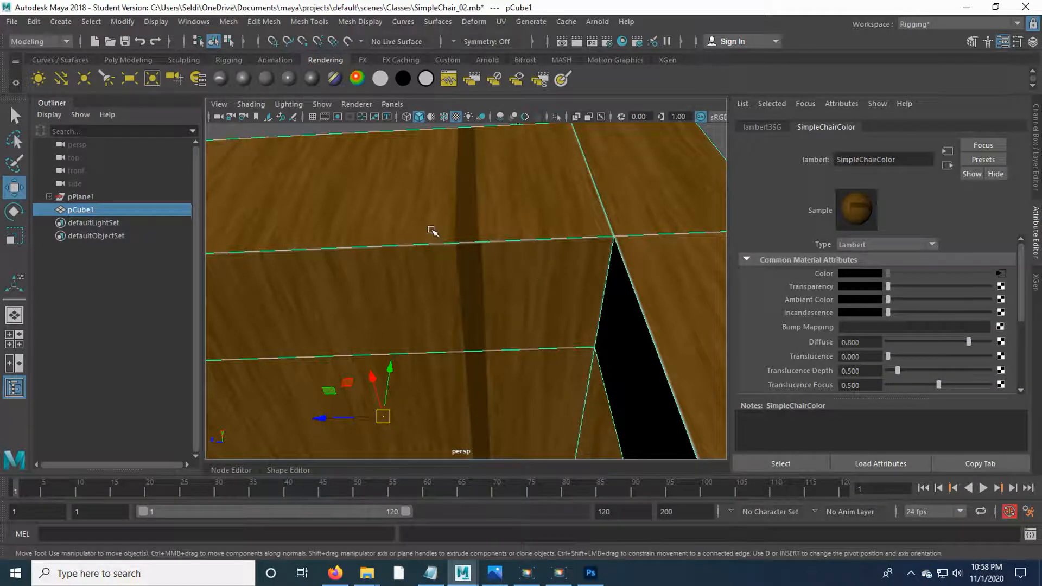
{"action": "left_click_drag", "start_coordinate": [509, 282], "coordinate": [405, 270], "text": "alt"}
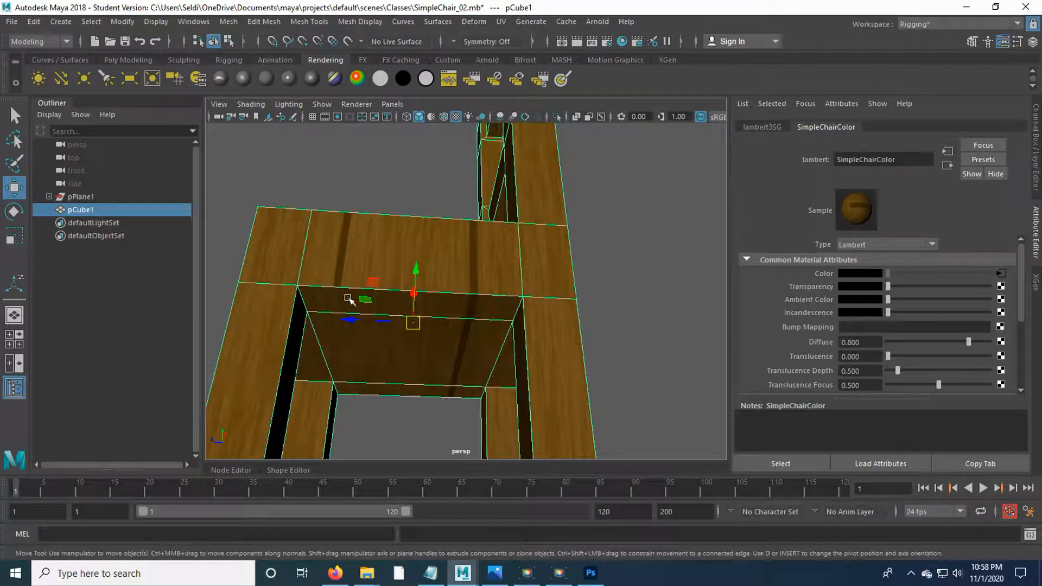
{"action": "scroll", "coordinate": [454, 357], "scroll_direction": "up", "scroll_amount": 2}
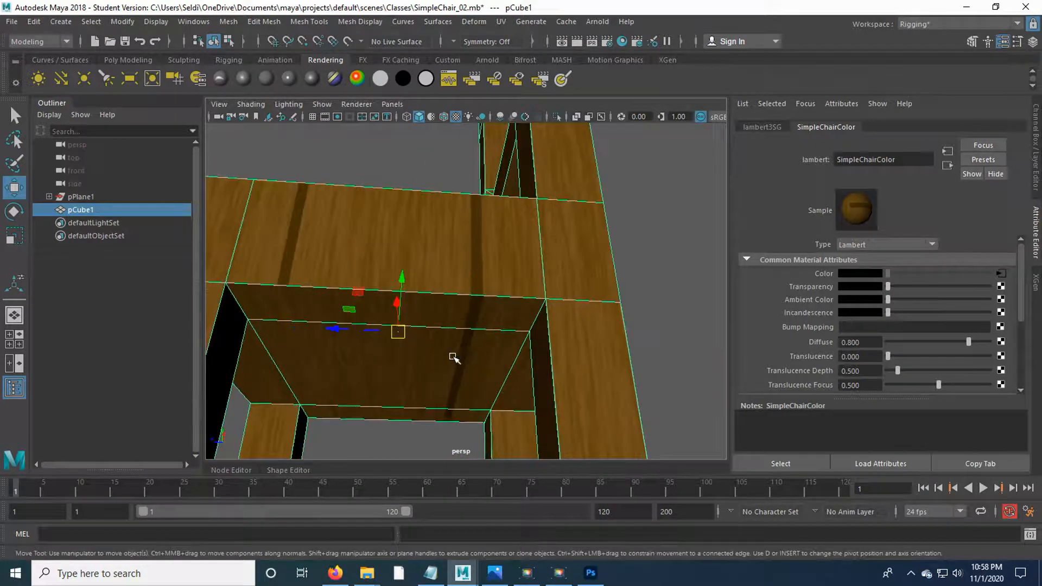
{"action": "left_click_drag", "start_coordinate": [453, 357], "coordinate": [561, 331], "text": "alt"}
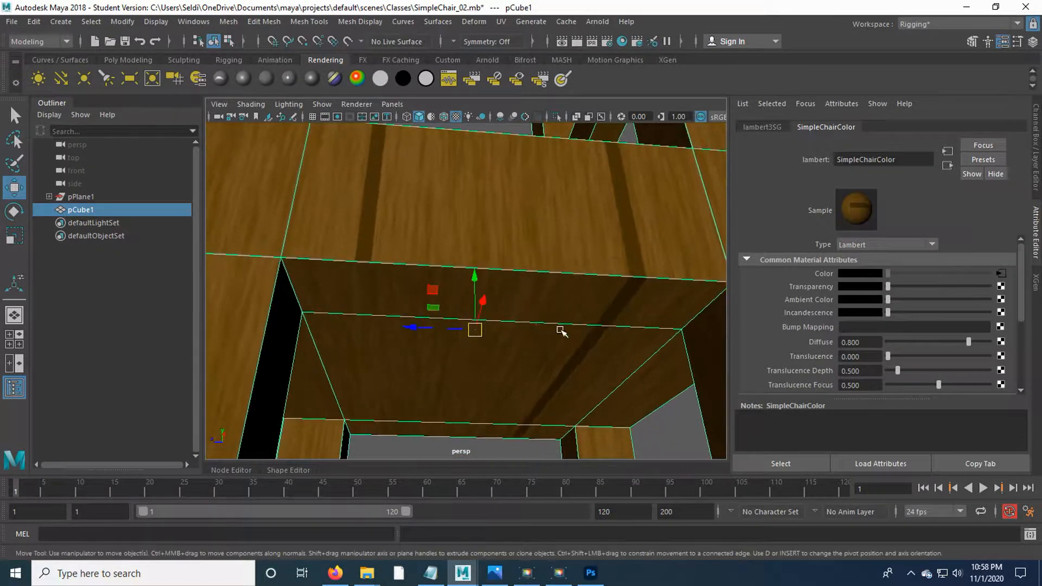
- In Photoshop, delete a second strip of the same size, about 11 in wide, near the Seat layer's 10 in vertical ruler mark, and save the file
{"action": "left_click", "coordinate": [590, 573]}
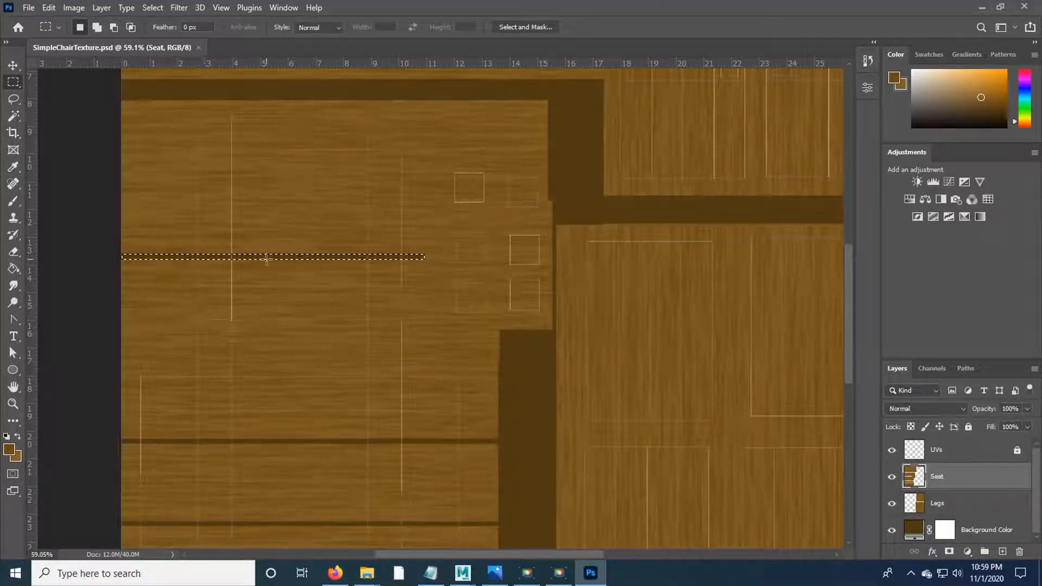
{"action": "key", "text": "alt+BackSpace"}
{"action": "left_click_drag", "start_coordinate": [271, 258], "coordinate": [266, 174]}
{"action": "scroll", "coordinate": [249, 349], "scroll_direction": "down", "scroll_amount": 3}
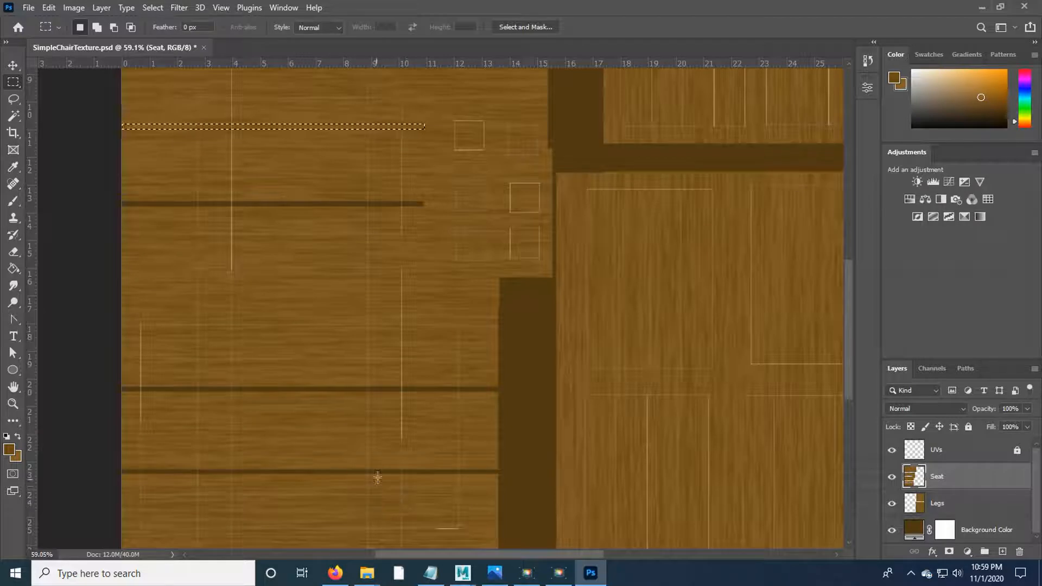
{"action": "key", "text": "Up"}
{"action": "key", "text": "Up"}
{"action": "key", "text": "Up"}
{"action": "key", "text": "Up"}
{"action": "key", "text": "Up"}
{"action": "key", "text": "Up"}
{"action": "key", "text": "Up"}
{"action": "key", "text": "Up"}
{"action": "key", "text": "Up"}
{"action": "key", "text": "Up"}
{"action": "key", "text": "Up"}
{"action": "key", "text": "Up"}
{"action": "key", "text": "Up"}
{"action": "key", "text": "Up"}
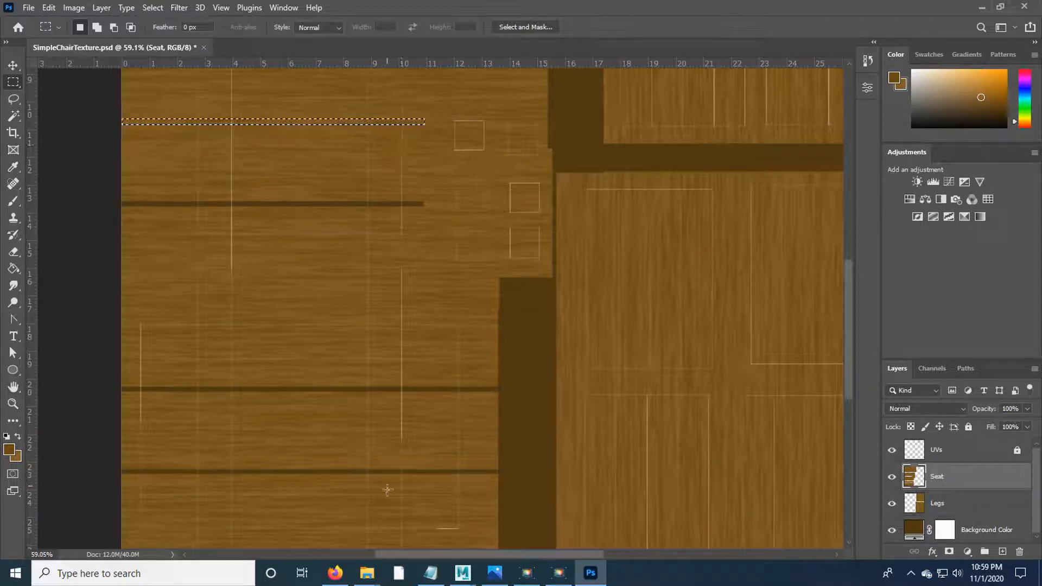
{"action": "key", "text": "Up"}
{"action": "key", "text": "Up"}
{"action": "key", "text": "Up"}
{"action": "key", "text": "Up"}
{"action": "key", "text": "Up"}
{"action": "key", "text": "Up"}
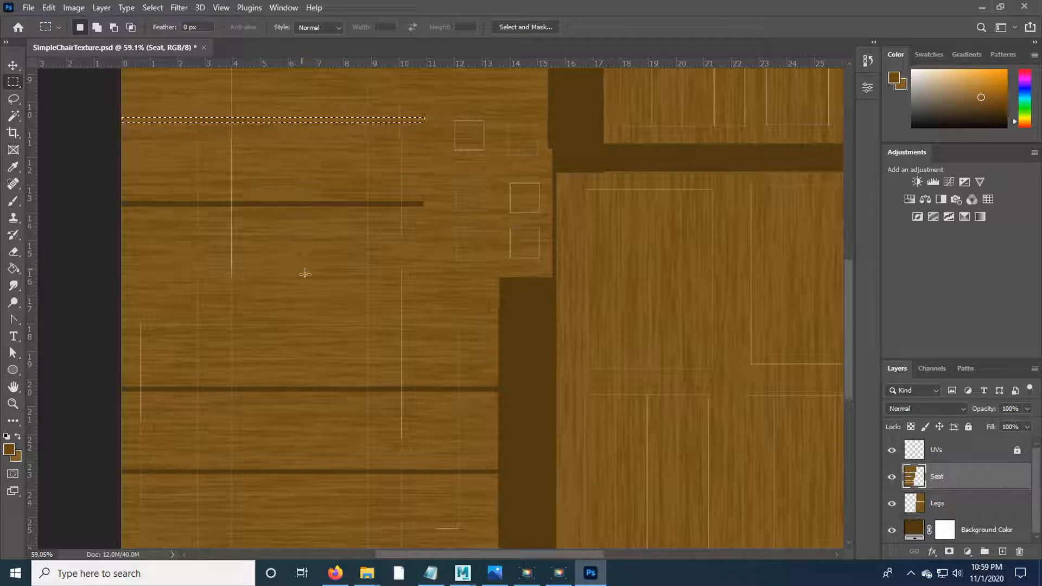
{"action": "key", "text": "Delete"}
{"action": "left_click", "coordinate": [20, 8]}
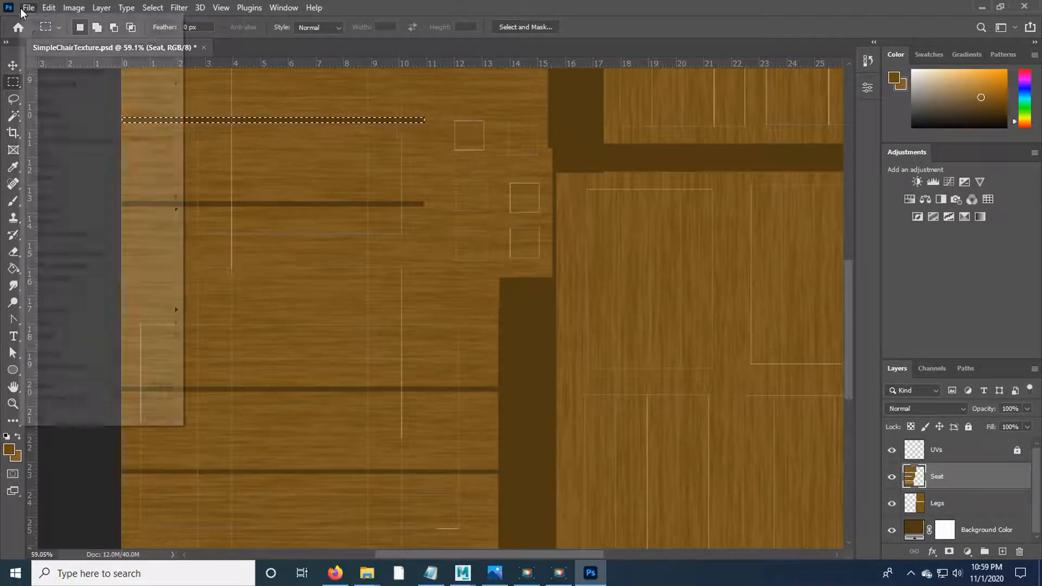
{"action": "left_click", "coordinate": [54, 152]}
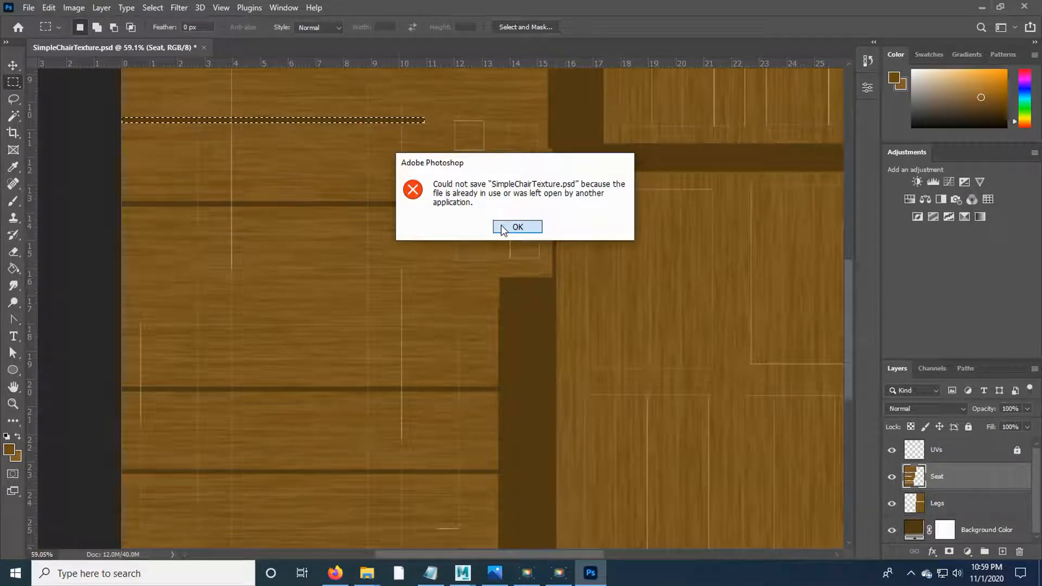
{"action": "left_click", "coordinate": [517, 227]}
- Switch to Maya, reload the SimpleChairColor texture, and examine the second plank gap up close at the seat's front edge
{"action": "key", "text": "alt+Tab"}
{"action": "left_click", "coordinate": [849, 209]}
{"action": "scroll", "coordinate": [356, 286], "scroll_direction": "up", "scroll_amount": 2}
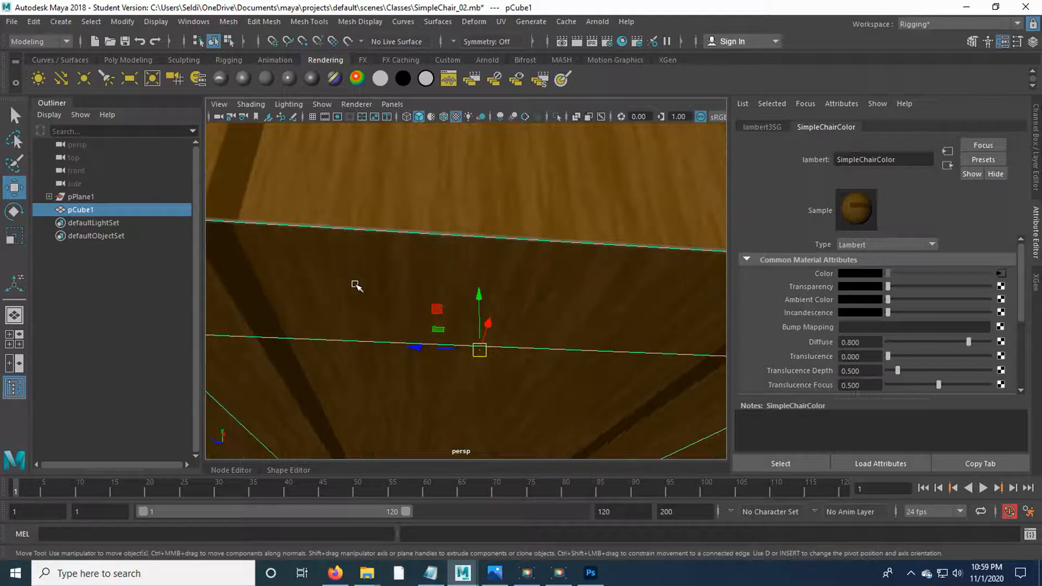
- In Photoshop, shift the deleted strip near the Seat layer's 10 in ruler mark slightly lower and save the file
{"action": "scroll", "coordinate": [354, 284], "scroll_direction": "down", "scroll_amount": 1}
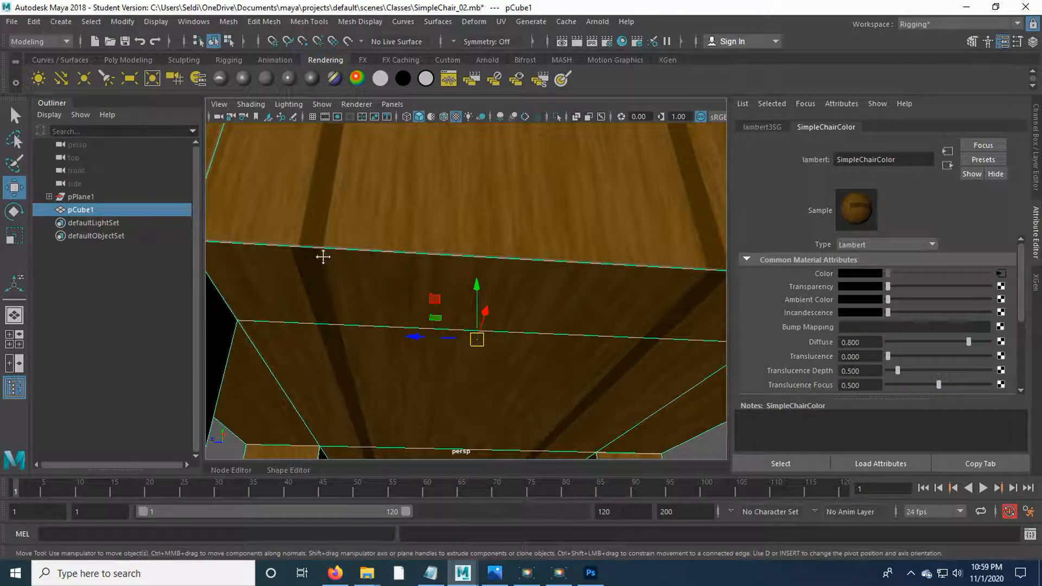
{"action": "left_click_drag", "start_coordinate": [323, 257], "coordinate": [370, 238]}
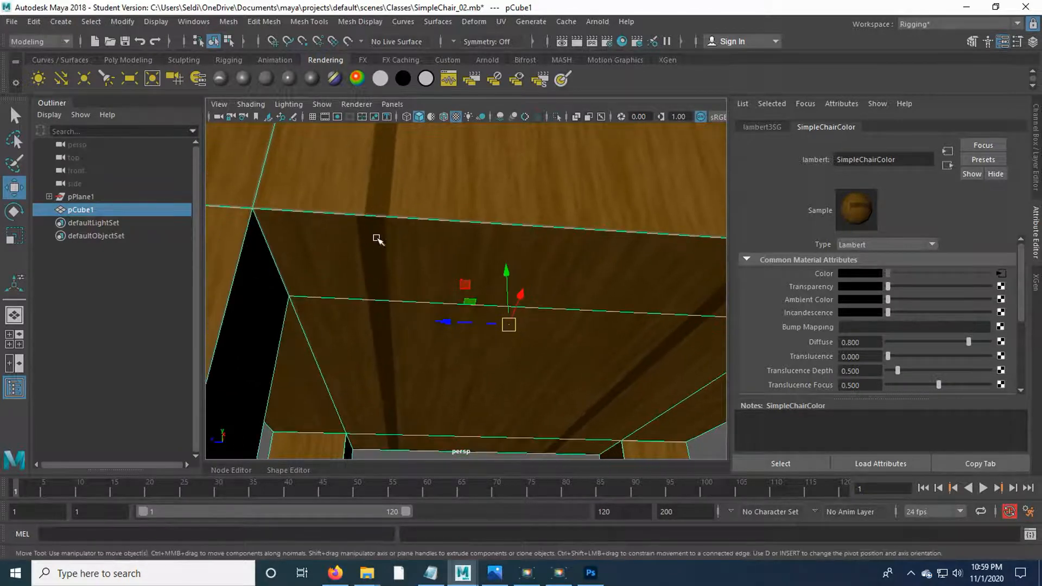
{"action": "key", "text": "alt+Tab"}
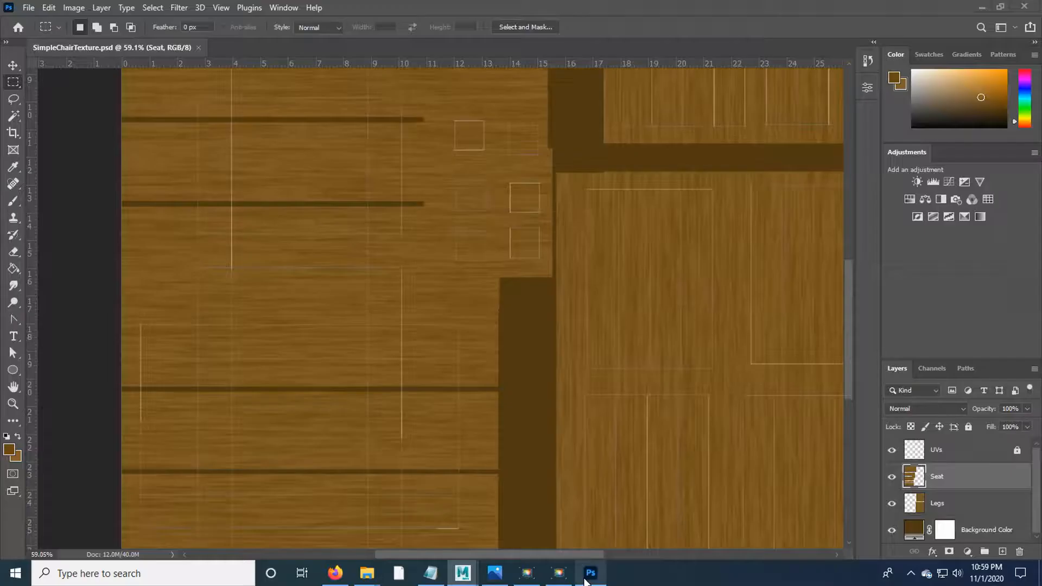
{"action": "key", "text": "ctrl+z"}
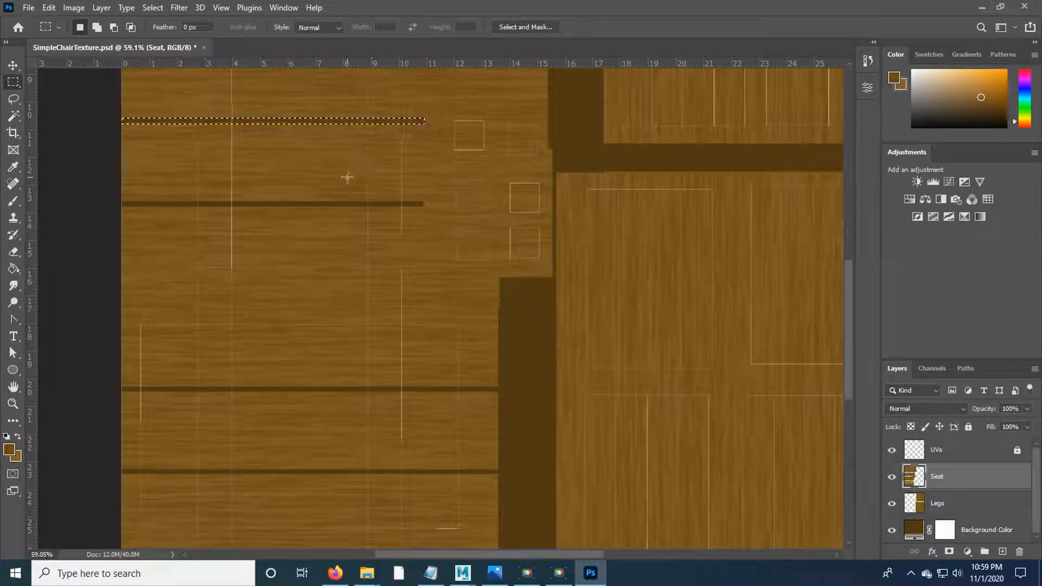
{"action": "left_click", "coordinate": [29, 8]}
{"action": "left_click", "coordinate": [70, 152]}
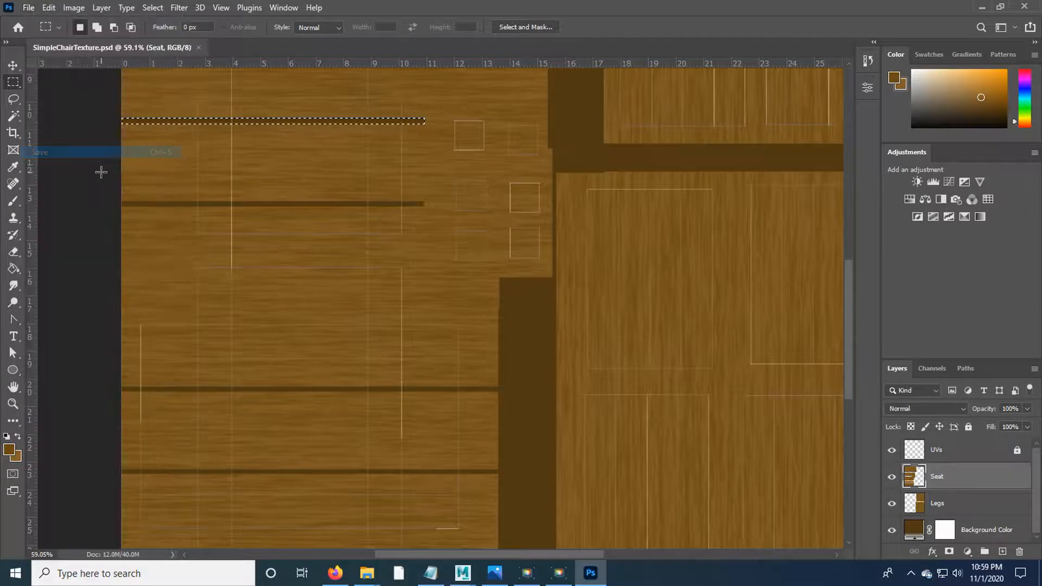
- Check the second plank gap in Maya, shift its strip in Photoshop slightly lower once more, and save the file
{"action": "mouse_move", "coordinate": [461, 575]}
{"action": "left_click", "coordinate": [535, 489]}
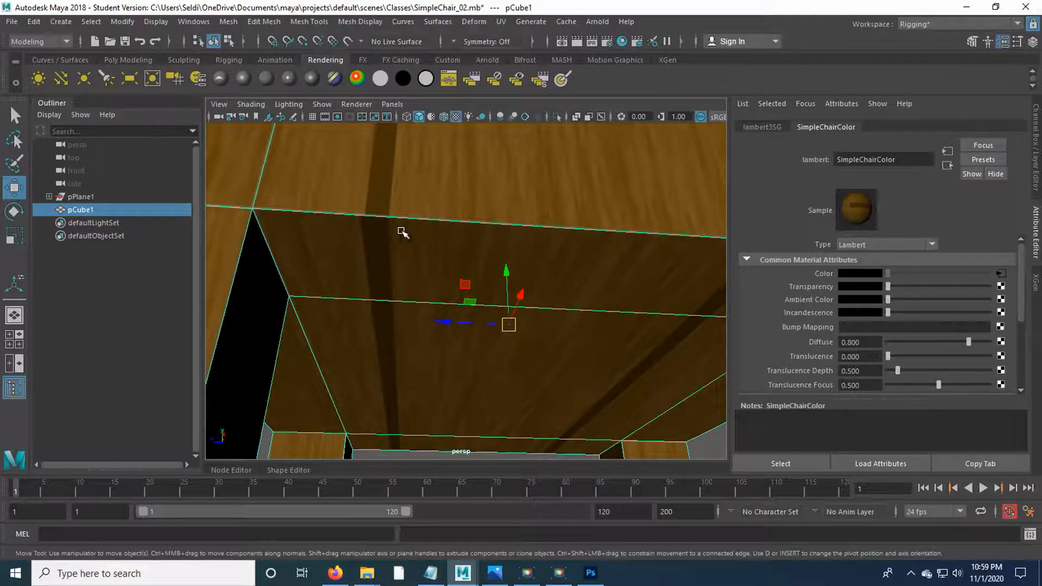
{"action": "key", "text": "alt+Tab"}
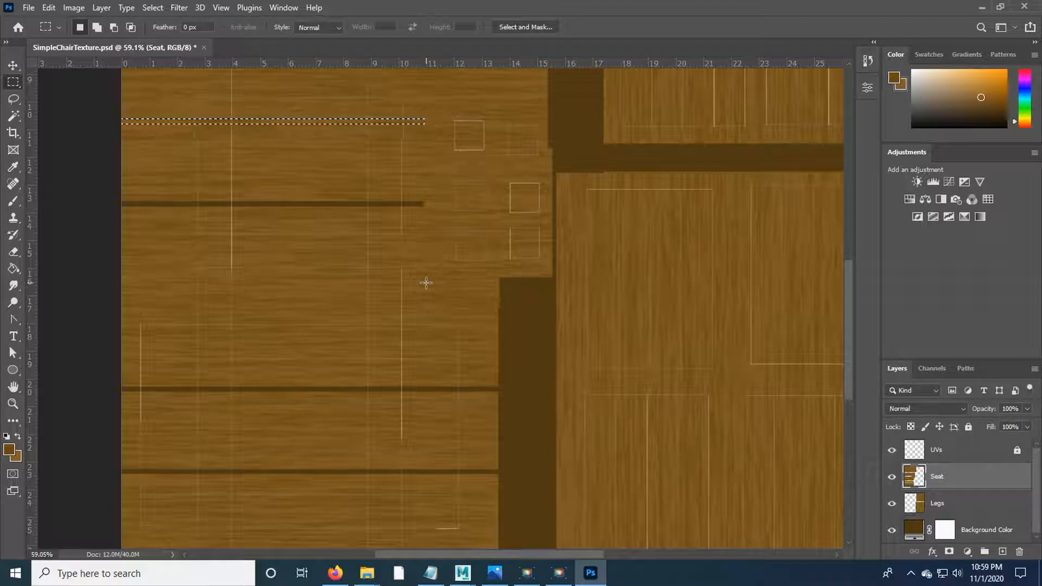
{"action": "left_click", "coordinate": [28, 7]}
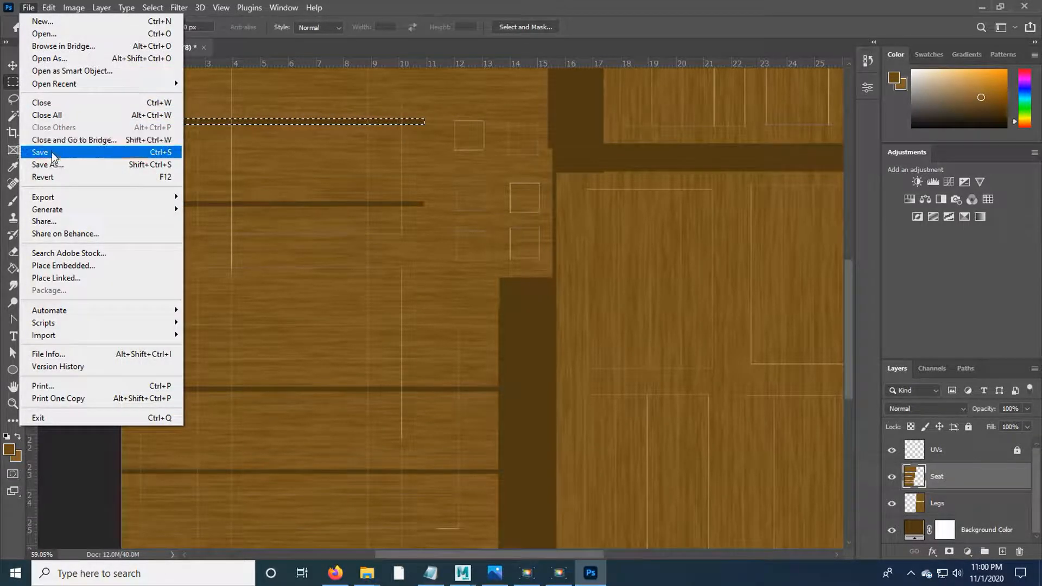
{"action": "left_click", "coordinate": [51, 152]}
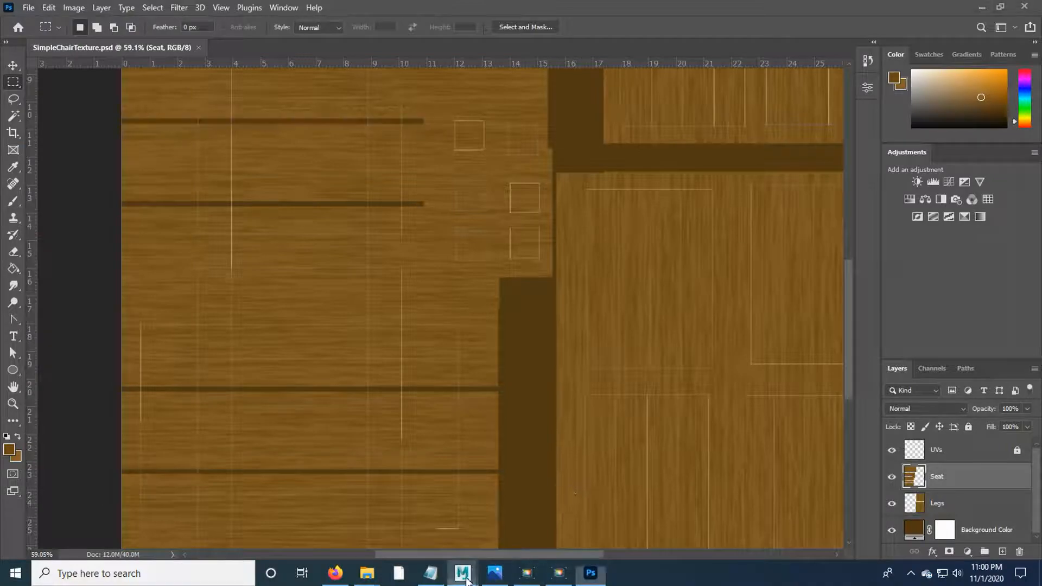
- Switch to Maya, deselect pCube1, and examine how both plank gaps line up across the seat's underside, top and side
{"action": "left_click", "coordinate": [462, 572]}
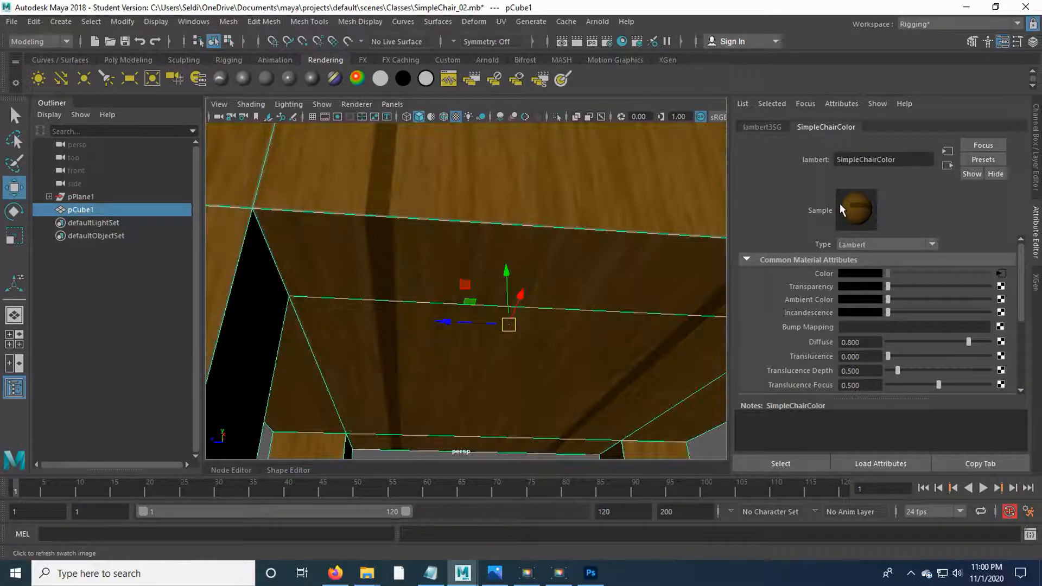
{"action": "scroll", "coordinate": [521, 230], "scroll_direction": "down", "scroll_amount": 3}
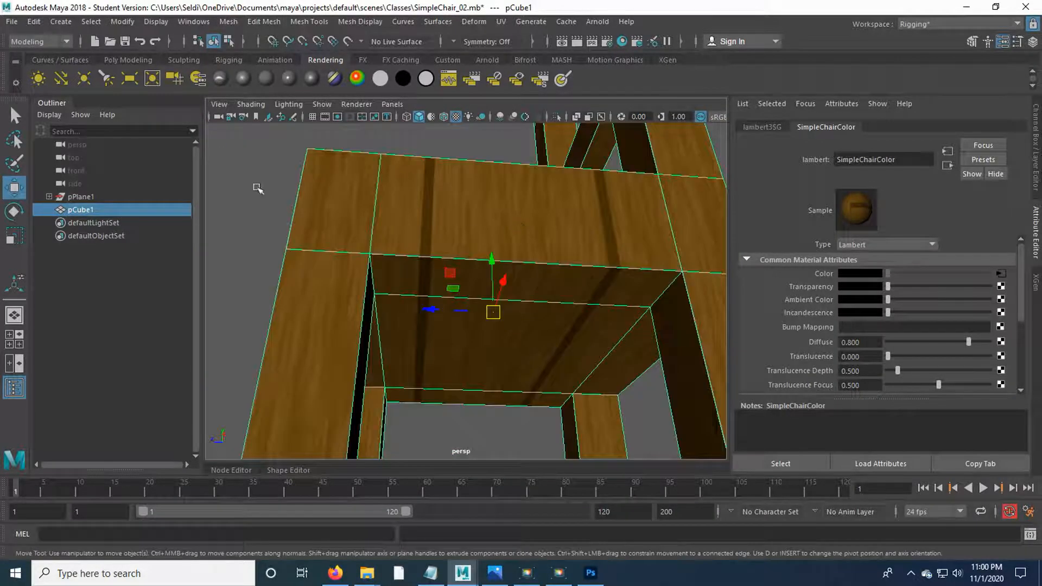
{"action": "left_click", "coordinate": [259, 189]}
{"action": "left_click_drag", "start_coordinate": [561, 342], "coordinate": [381, 294]}
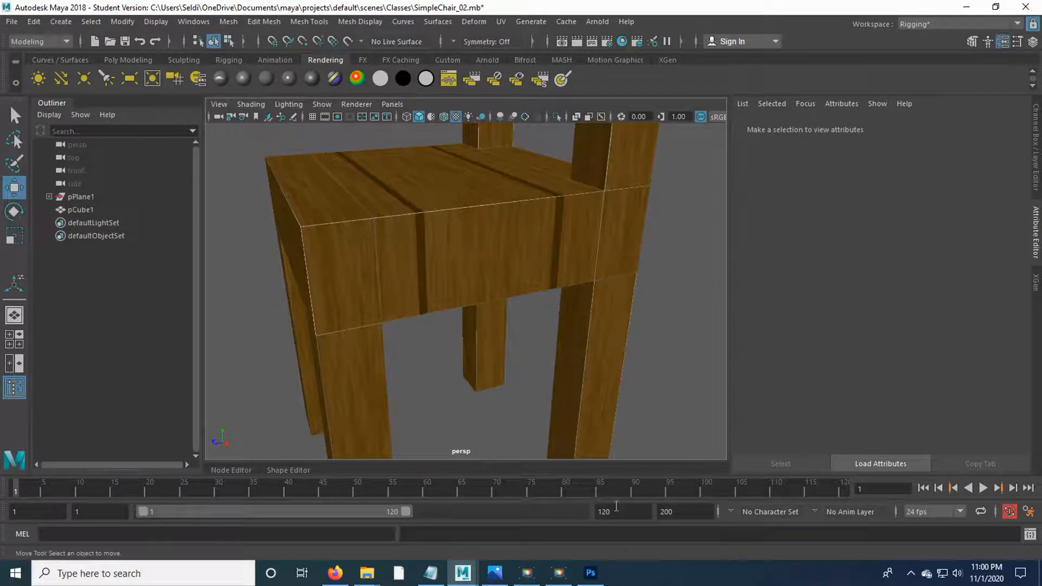
- Return to Photoshop, clear the strip selection, and open the Liquify filter on the Seat layer
{"action": "left_click", "coordinate": [591, 572]}
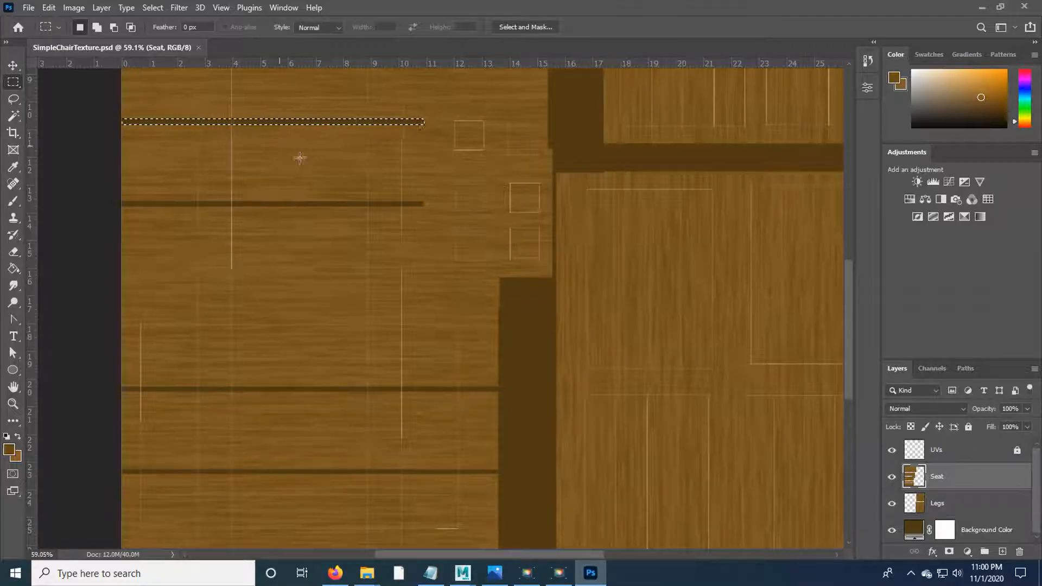
{"action": "key", "text": "Delete"}
{"action": "key", "text": "ctrl+d"}
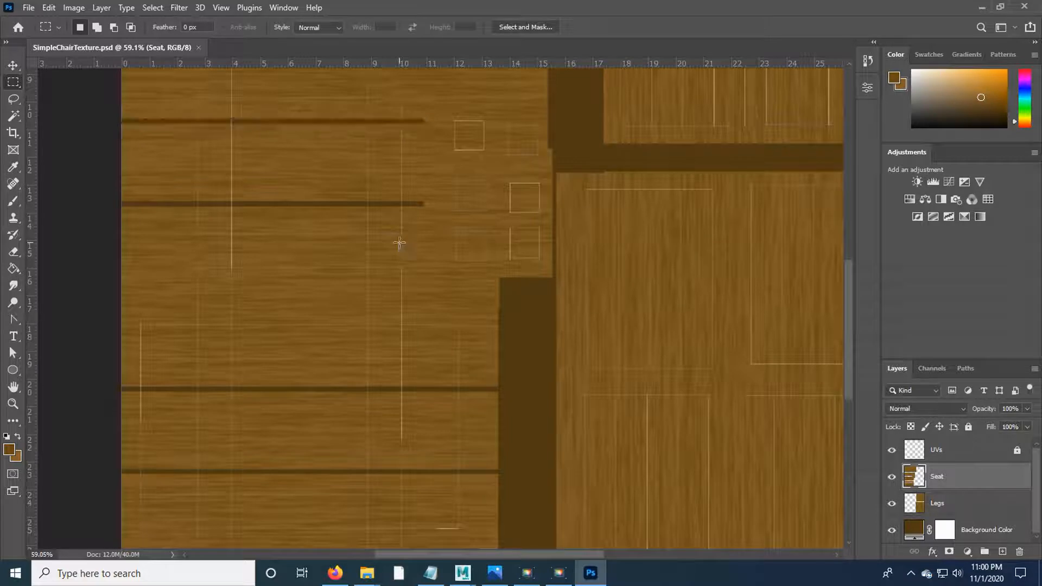
{"action": "scroll", "coordinate": [445, 194], "scroll_direction": "up", "scroll_amount": 4}
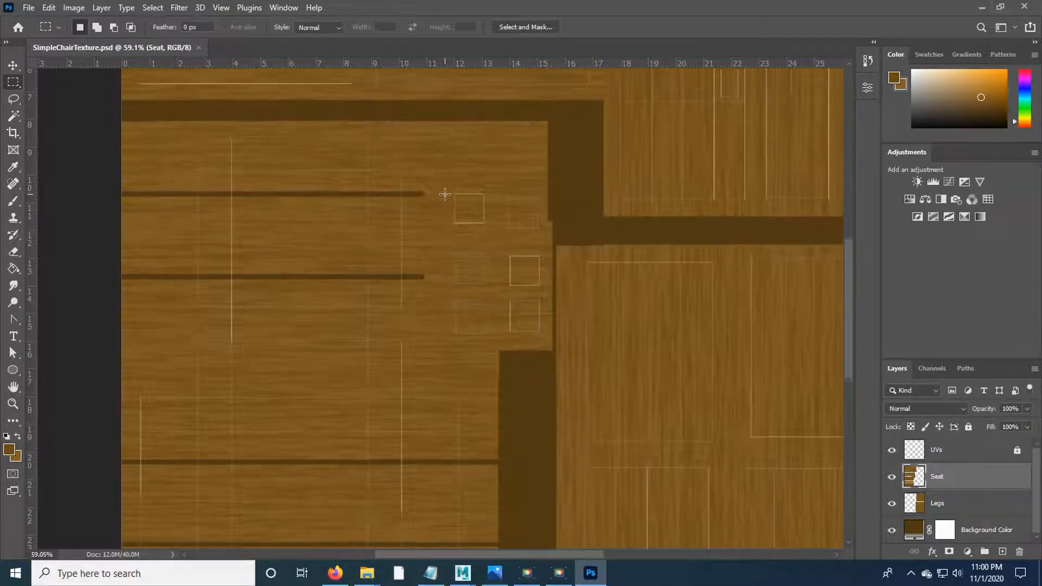
{"action": "scroll", "coordinate": [445, 195], "scroll_direction": "down", "scroll_amount": 3}
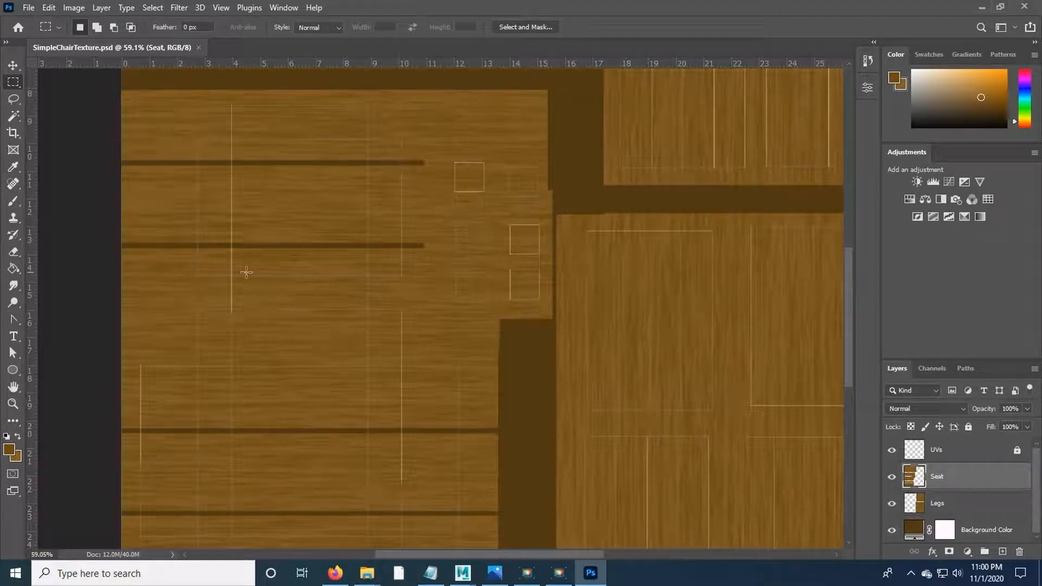
{"action": "scroll", "coordinate": [430, 219], "scroll_direction": "down", "scroll_amount": 2}
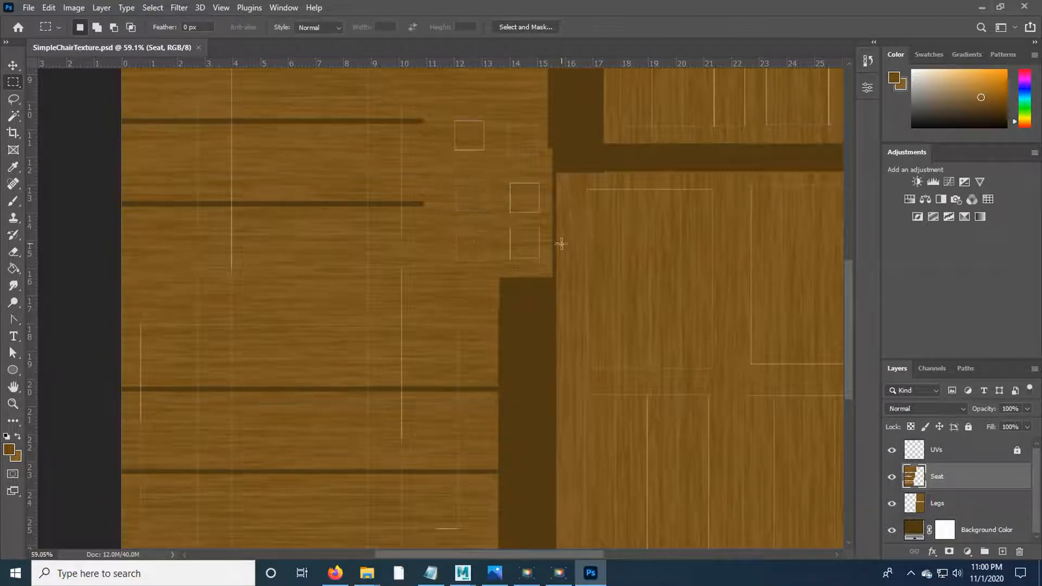
{"action": "scroll", "coordinate": [646, 300], "scroll_direction": "down", "scroll_amount": 3}
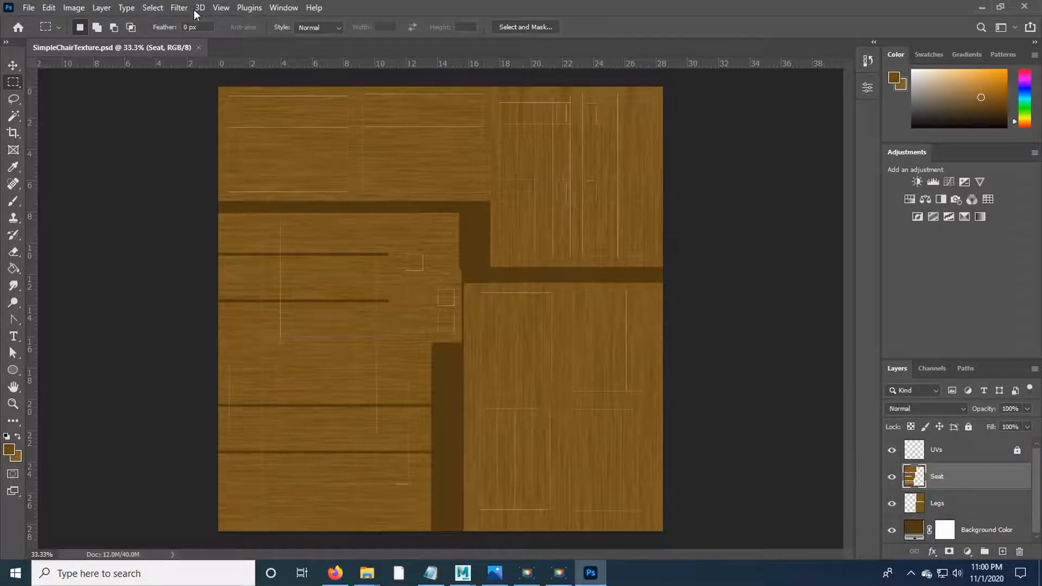
{"action": "left_click", "coordinate": [175, 9]}
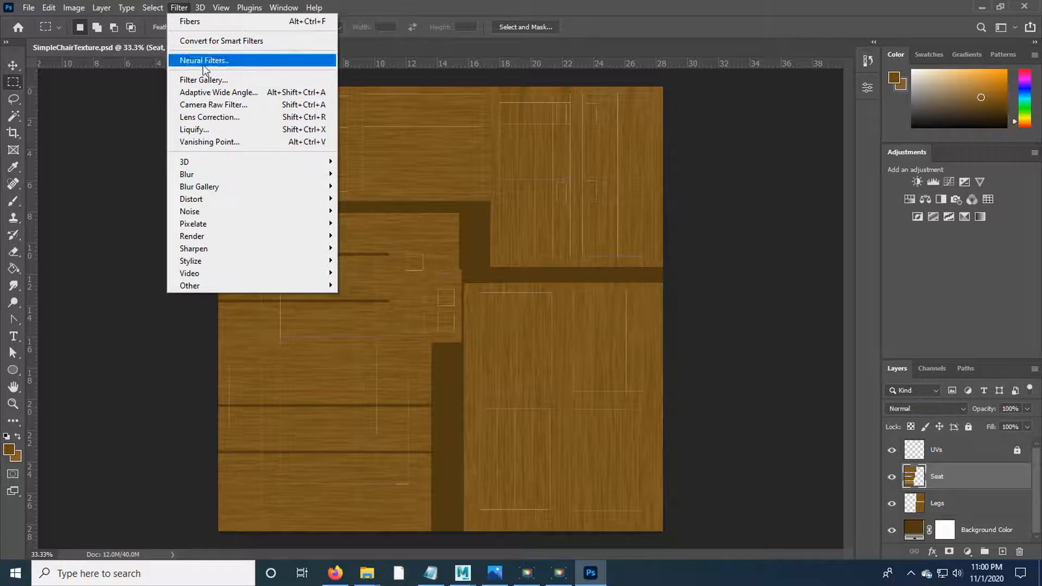
{"action": "left_click", "coordinate": [197, 129]}
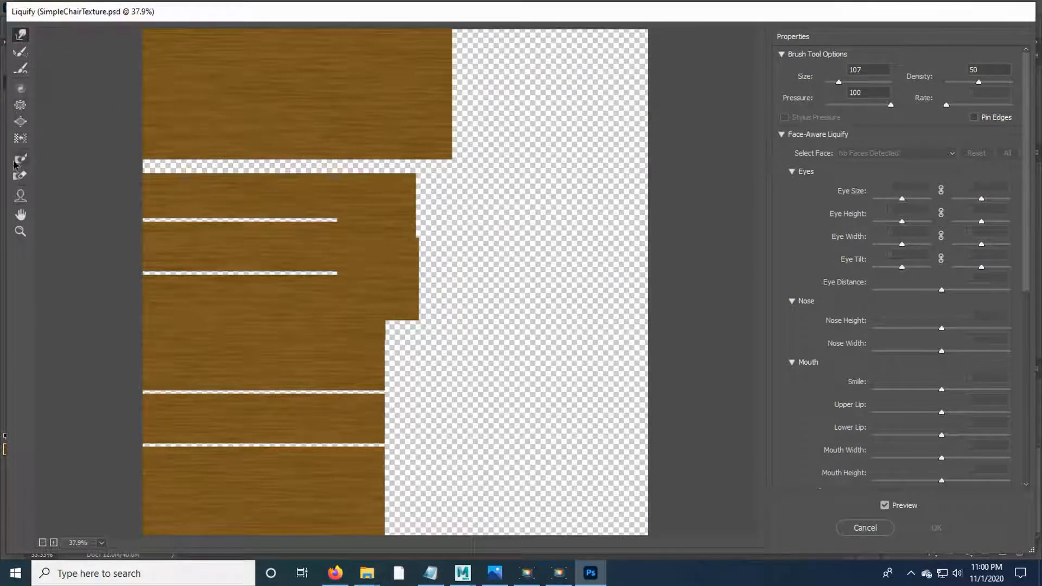
- Try the Forward Warp tool in Liquify and look at the wood board reference image in Firefox
{"action": "left_click", "coordinate": [22, 36]}
{"action": "left_click", "coordinate": [471, 213]}
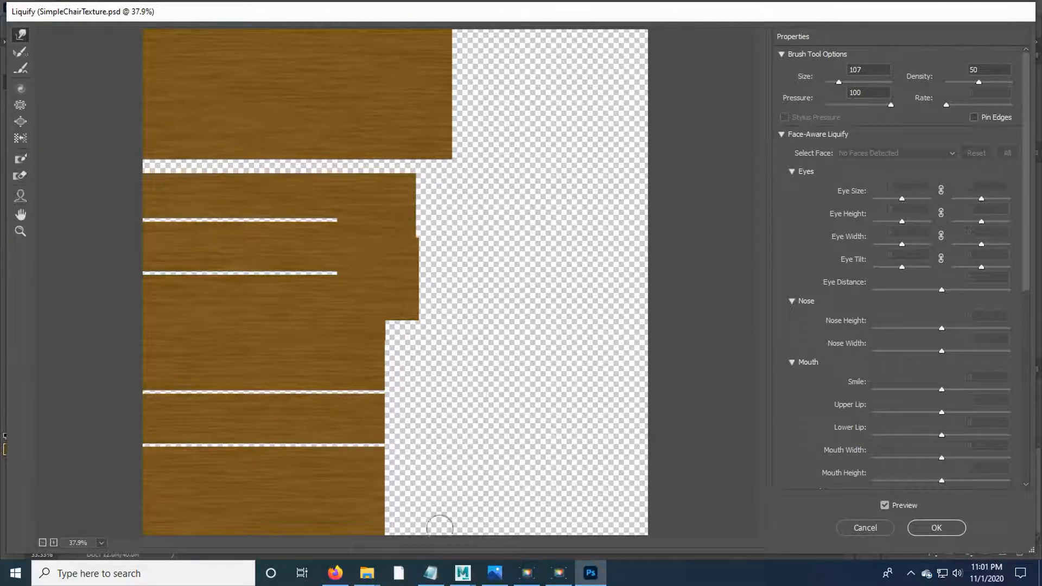
{"action": "left_click", "coordinate": [335, 572]}
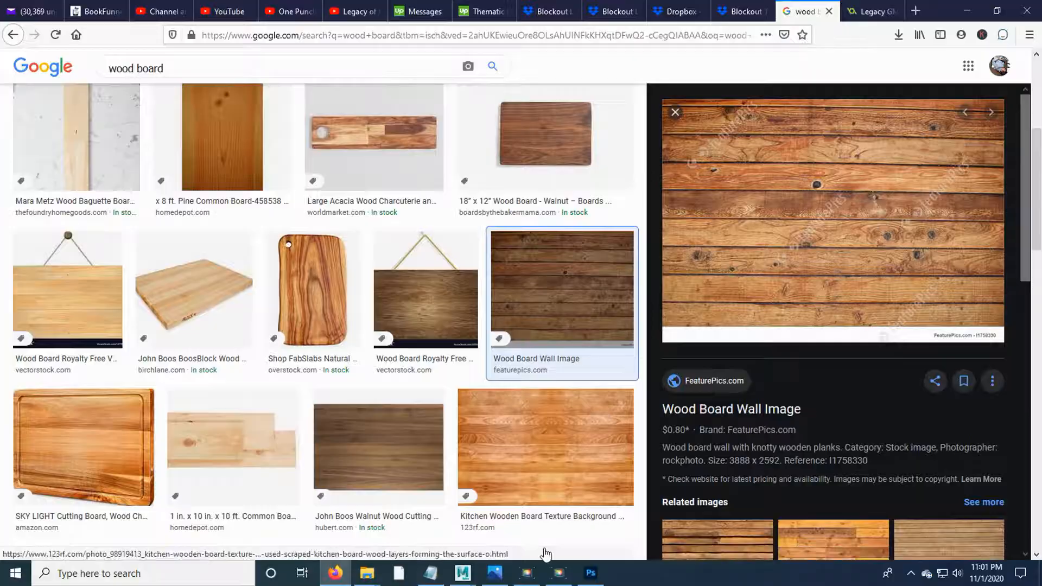
{"action": "left_click", "coordinate": [601, 578]}
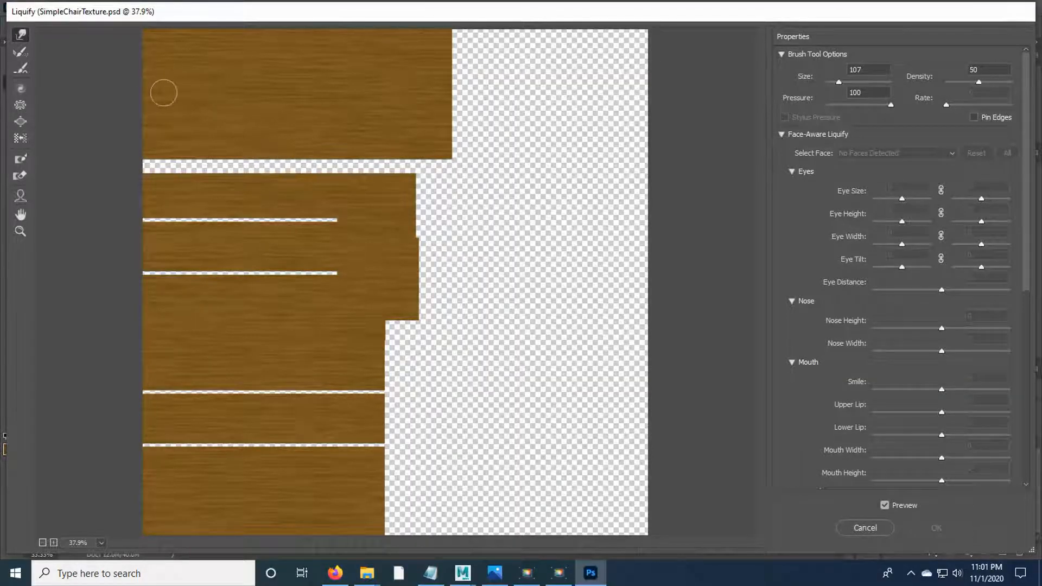
- Try the Twirl Clockwise tool at size 144 on the upper wood block, comparing it with the knots in the Firefox reference image
{"action": "left_click", "coordinate": [21, 89]}
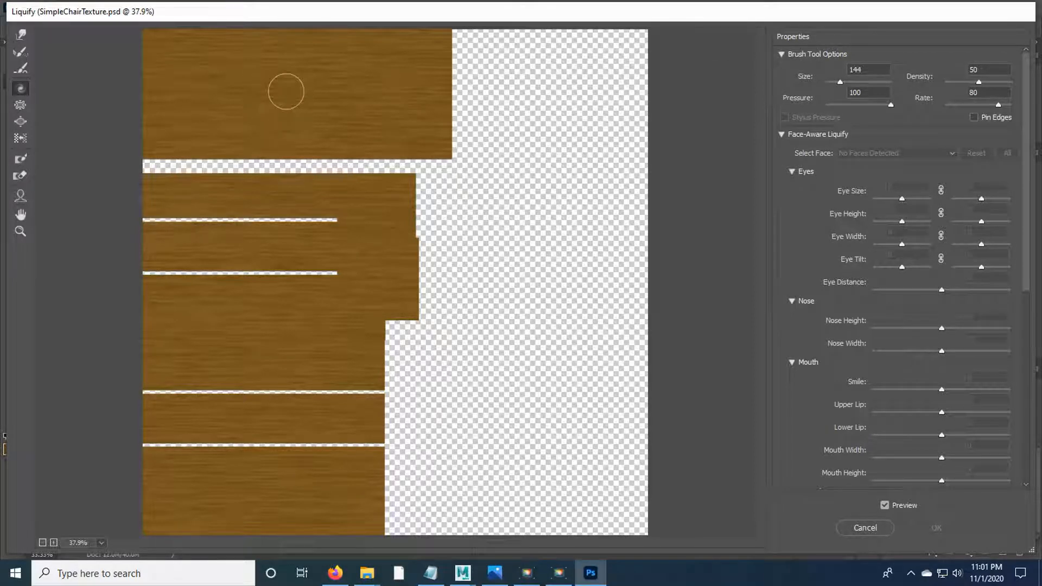
{"action": "left_click", "coordinate": [286, 91]}
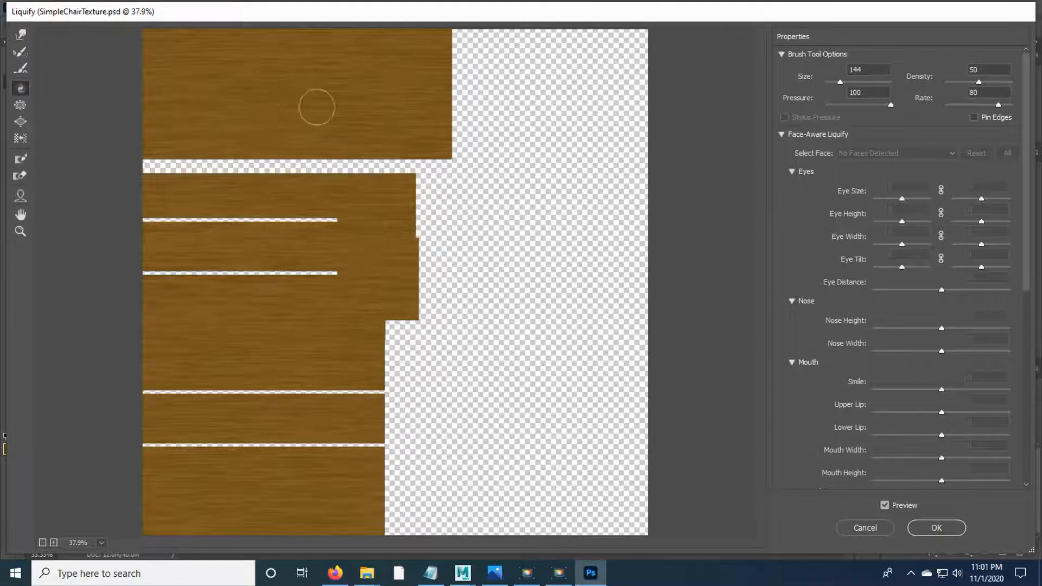
{"action": "left_click", "coordinate": [328, 578]}
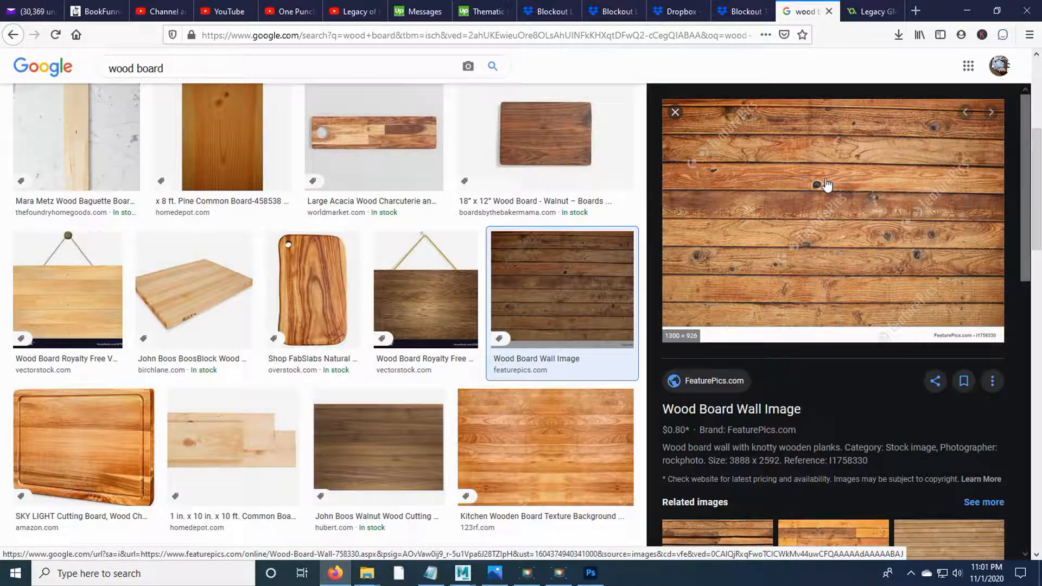
{"action": "left_click", "coordinate": [591, 573]}
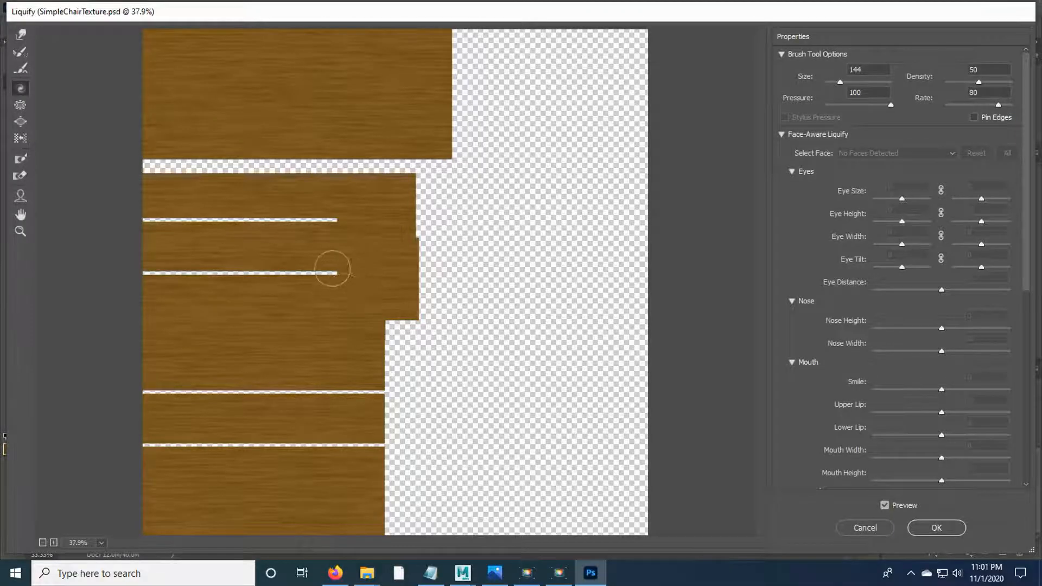
{"action": "left_click", "coordinate": [20, 122]}
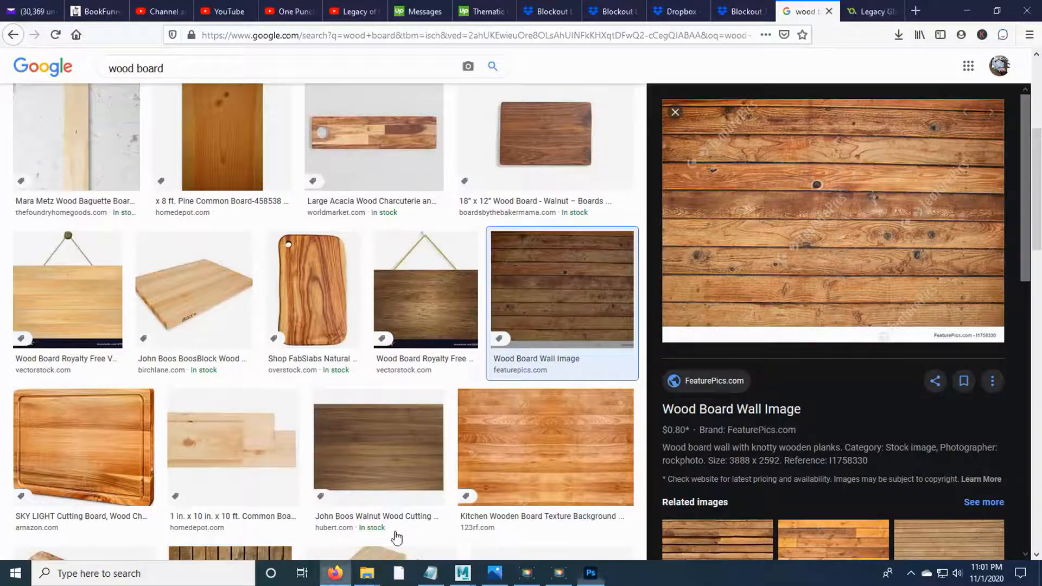
{"action": "left_click", "coordinate": [334, 573]}
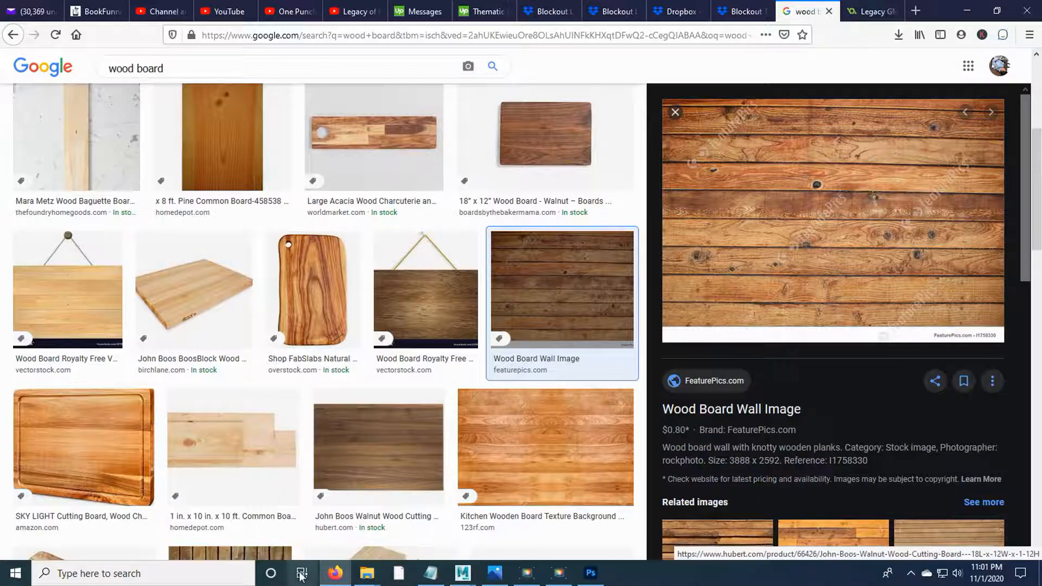
{"action": "left_click", "coordinate": [335, 573]}
- Try the Pucker and Bloat tools at different brush sizes, including Bloat at 189 on the Seat layer's uppermost plank gap
{"action": "left_click", "coordinate": [20, 105]}
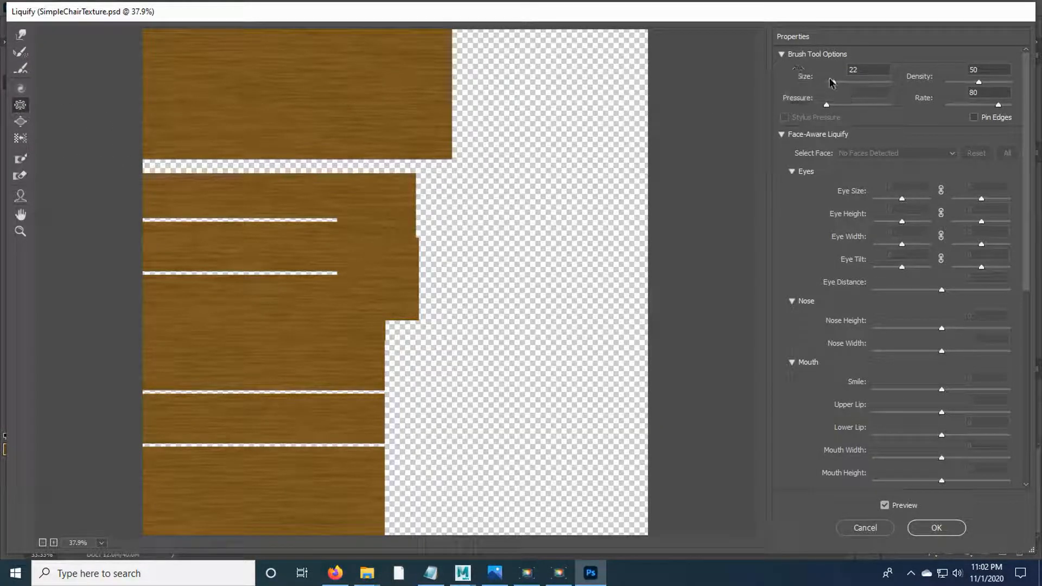
{"action": "left_click_drag", "start_coordinate": [847, 87], "coordinate": [849, 86]}
{"action": "left_click", "coordinate": [20, 121]}
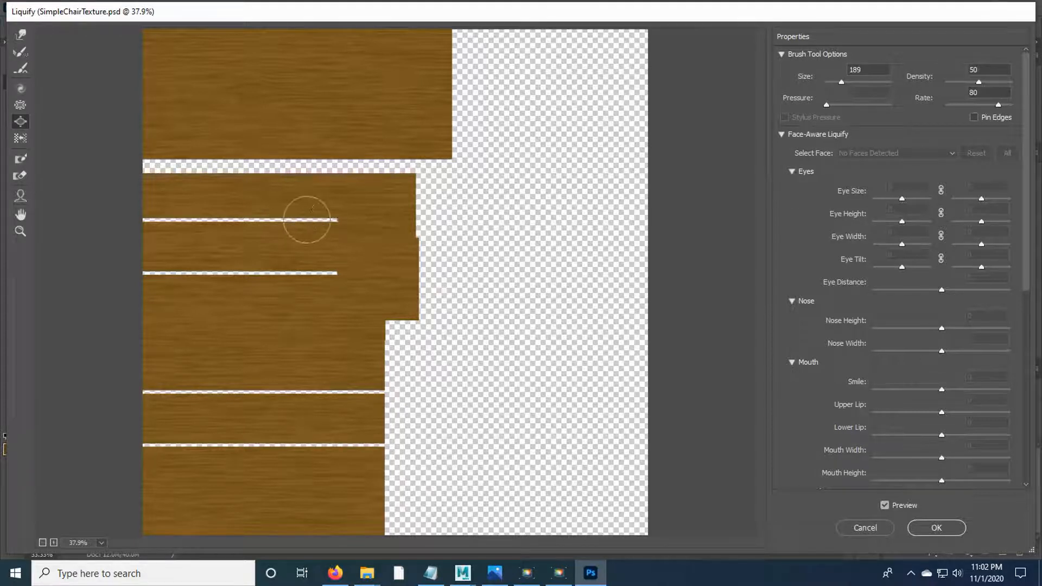
{"action": "left_click", "coordinate": [304, 220]}
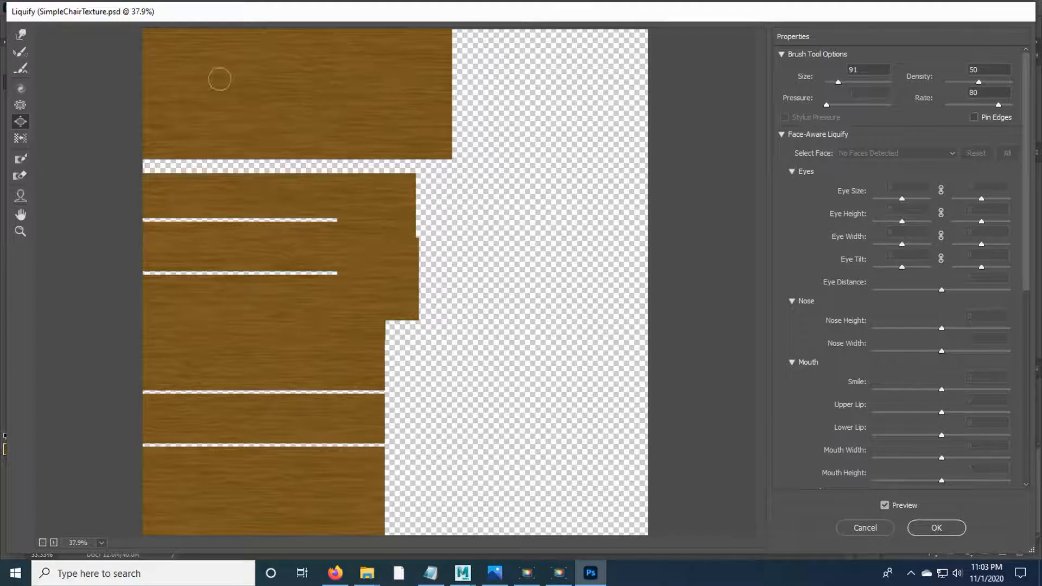
- Roughen the first, third and fourth plank gaps with the Pucker tool at size 107, and switch to the Forward Warp tool
{"action": "left_click", "coordinate": [20, 105]}
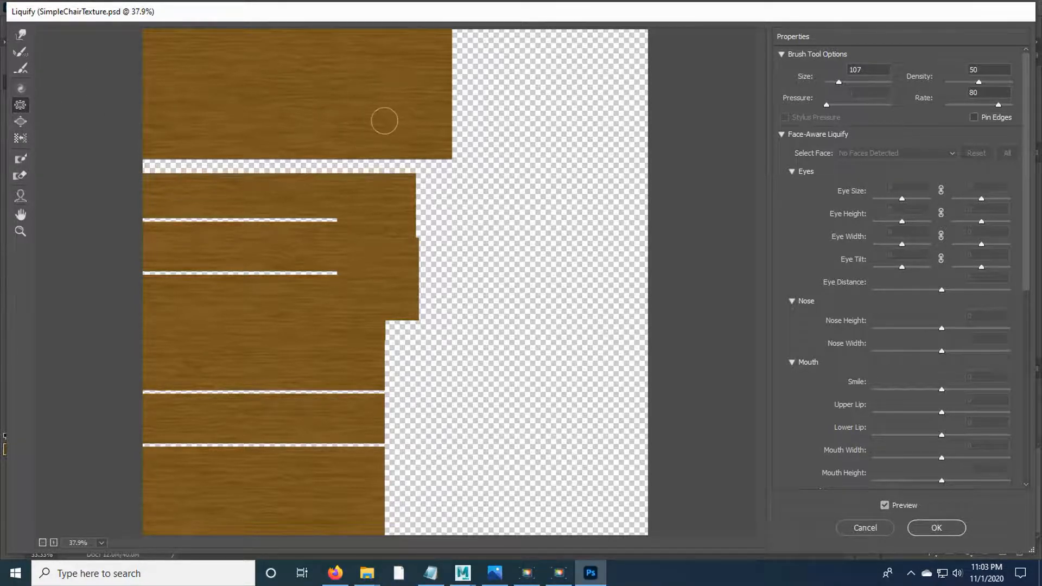
{"action": "left_click_drag", "start_coordinate": [295, 211], "coordinate": [193, 223]}
{"action": "mouse_move", "coordinate": [221, 390]}
{"action": "left_mouse_down"}
{"action": "mouse_move", "coordinate": [164, 392]}
{"action": "mouse_move", "coordinate": [343, 392]}
{"action": "left_mouse_up"}
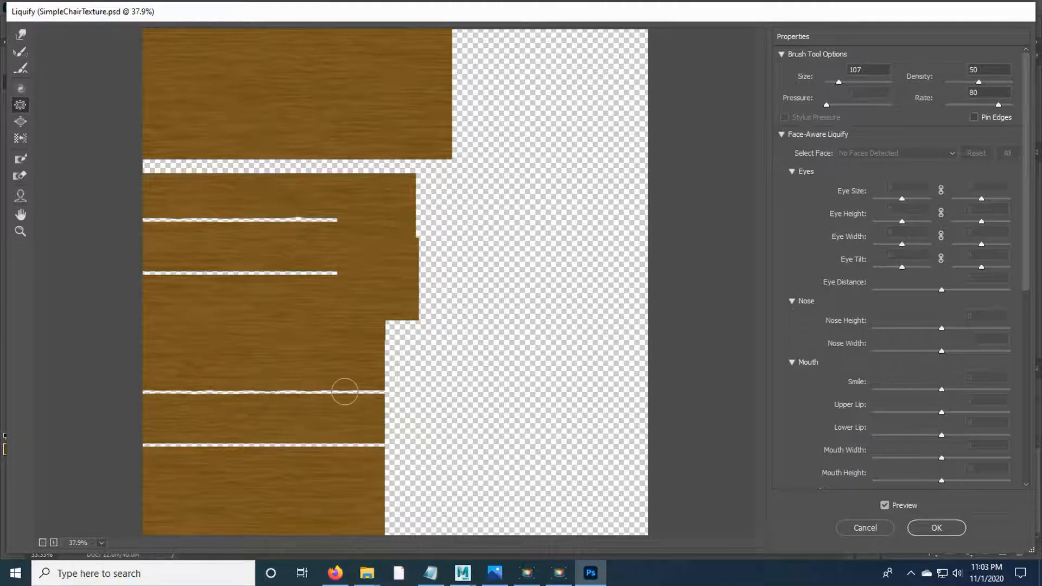
{"action": "left_click_drag", "start_coordinate": [340, 445], "coordinate": [153, 446]}
{"action": "left_click", "coordinate": [26, 36]}
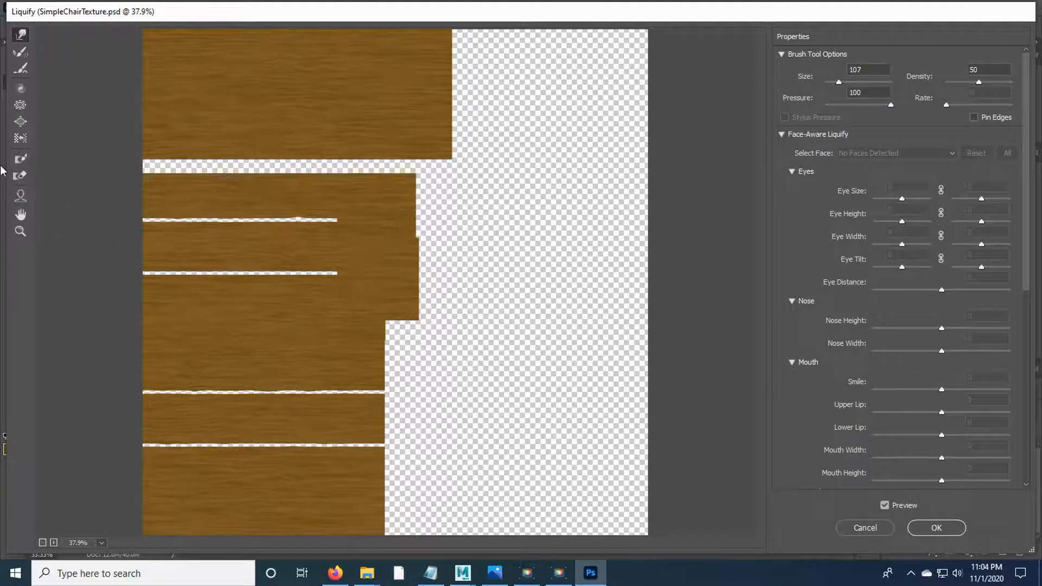
- Twist the Seat layer's grain with Twirl Clockwise at size 144, bulge the lowest plank gap with Bloat at size 91, and apply Liquify
{"action": "left_click", "coordinate": [20, 88]}
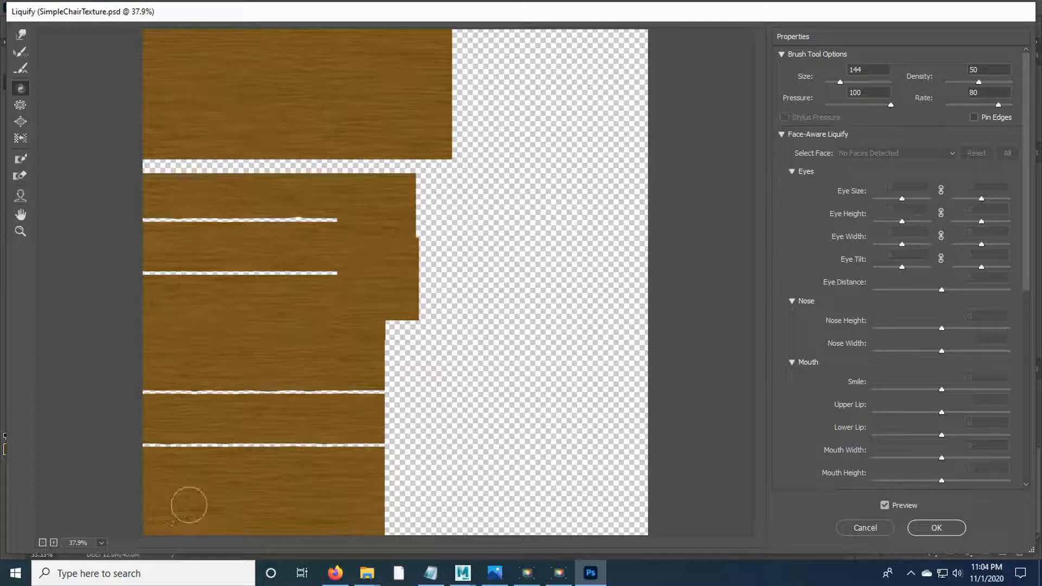
{"action": "left_click", "coordinate": [21, 121]}
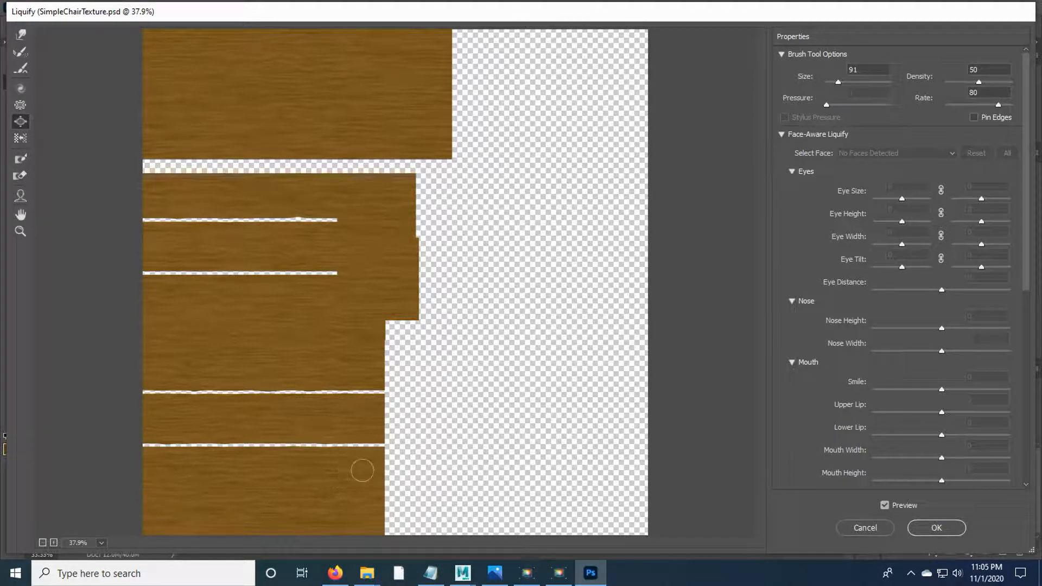
{"action": "left_click", "coordinate": [338, 449]}
{"action": "left_click", "coordinate": [937, 528]}
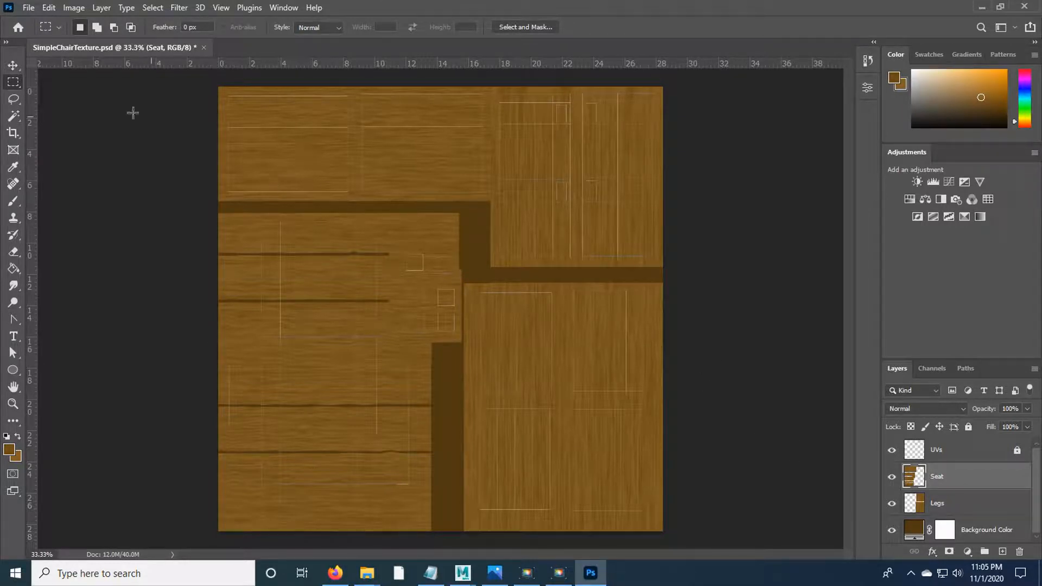
- Hide the UVs layer and save SimpleChairTexture.psd
{"action": "left_click", "coordinate": [892, 449]}
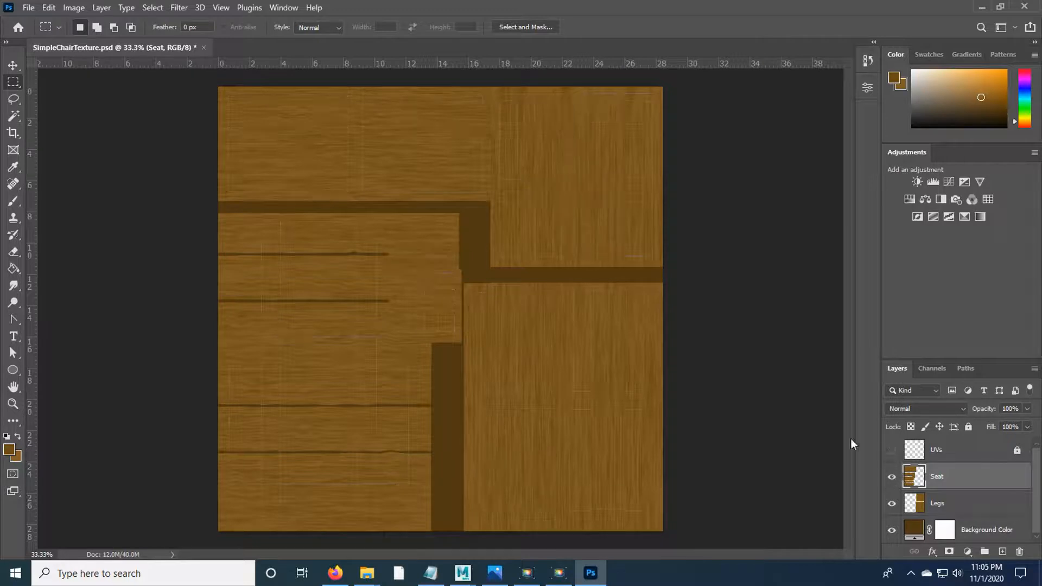
{"action": "left_click", "coordinate": [29, 8]}
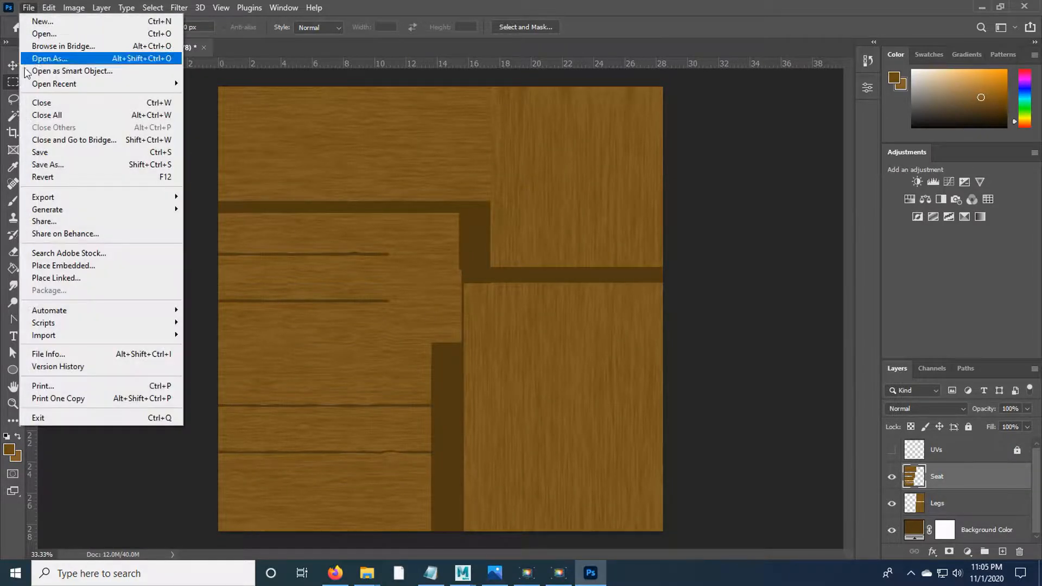
{"action": "left_click", "coordinate": [49, 154]}
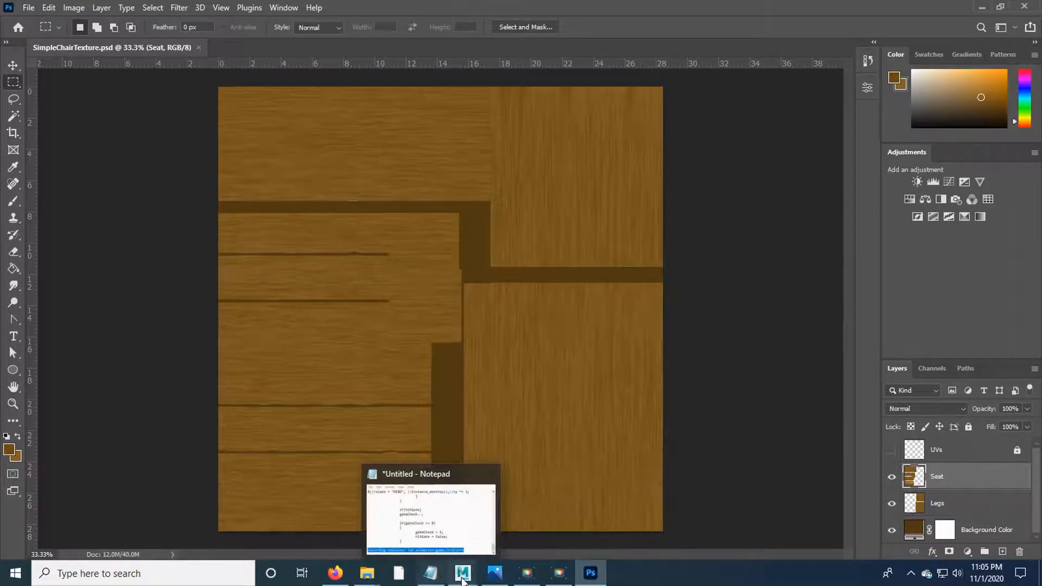
- Switch to Maya, open the chair's SimpleChairColor material attributes to refresh its texture, and deselect the chair
{"action": "left_click", "coordinate": [487, 543]}
{"action": "left_click", "coordinate": [554, 259]}
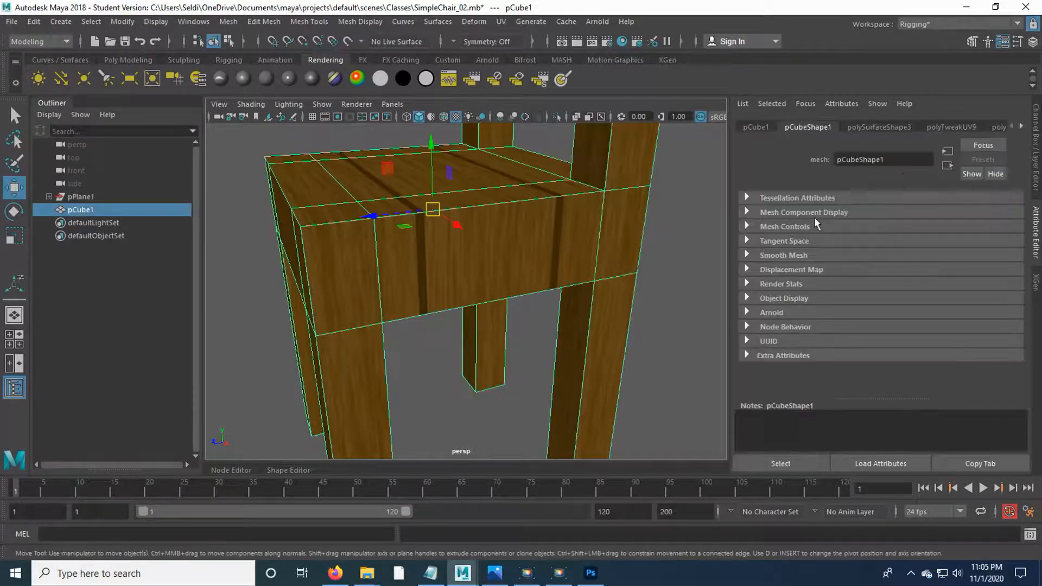
{"action": "right_click", "coordinate": [556, 197]}
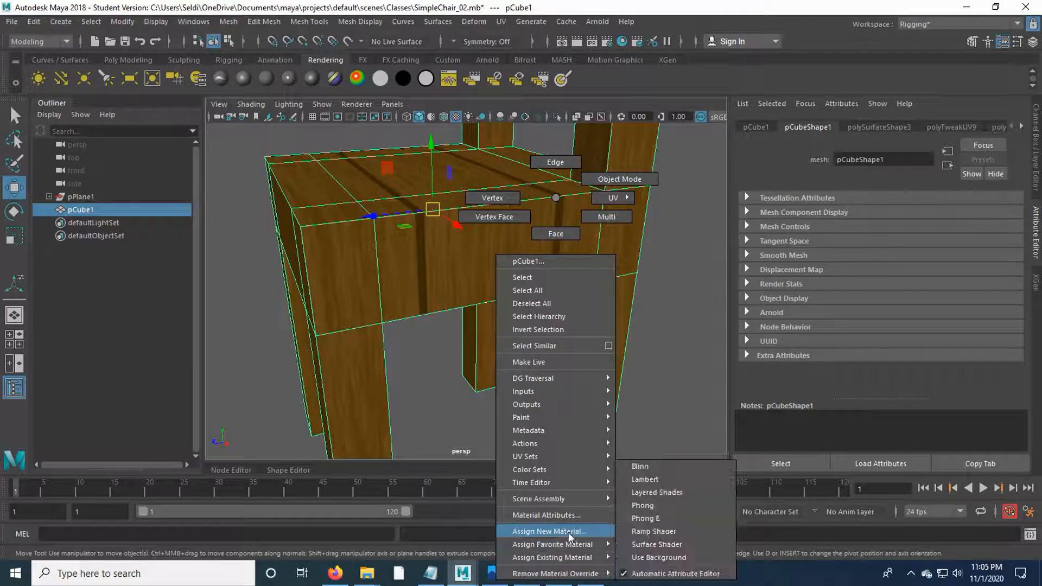
{"action": "left_click", "coordinate": [560, 520]}
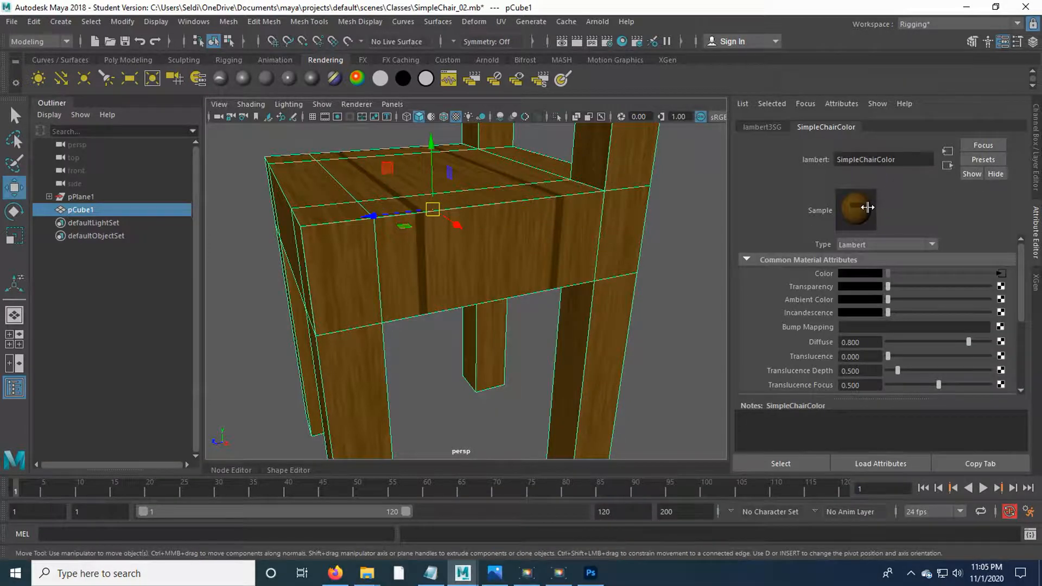
{"action": "left_click", "coordinate": [685, 337]}
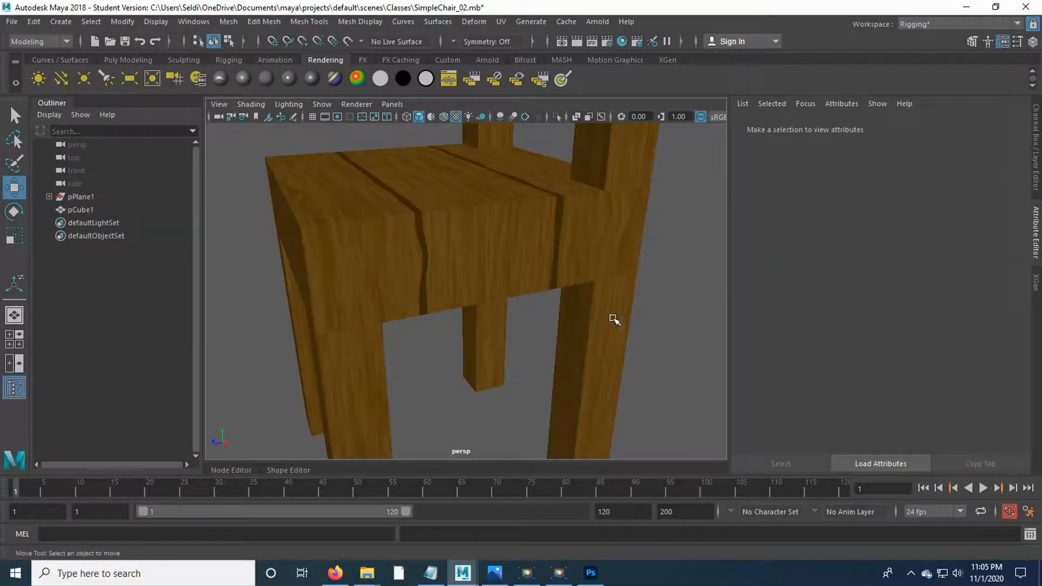
- Examine the distorted grain and plank gaps on the chair's seat from both sides and from above
{"action": "left_click_drag", "start_coordinate": [539, 318], "coordinate": [468, 302], "text": "alt"}
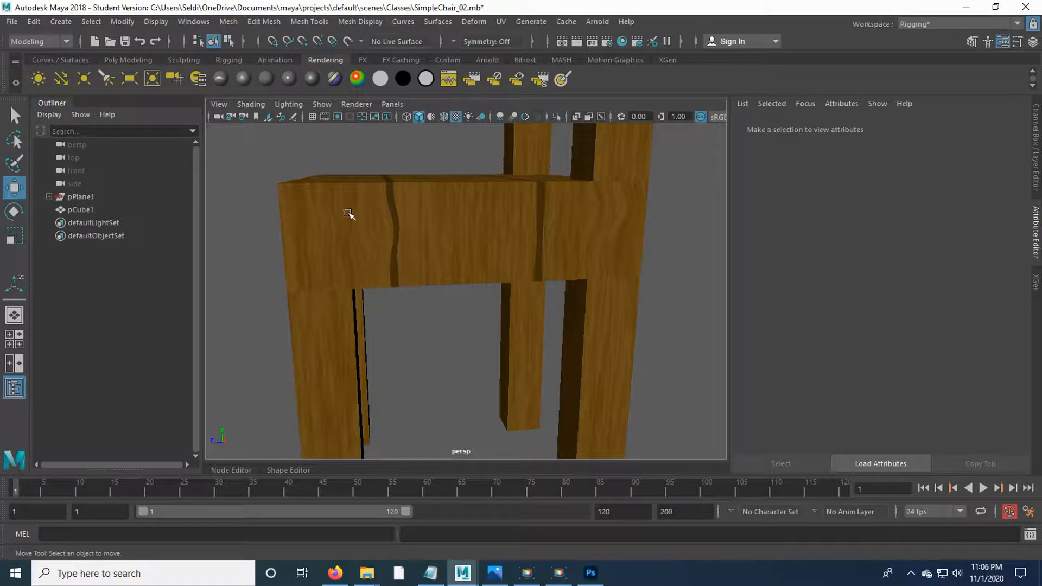
{"action": "scroll", "coordinate": [440, 269], "scroll_direction": "up", "scroll_amount": 3}
{"action": "left_click_drag", "start_coordinate": [434, 235], "coordinate": [376, 272]}
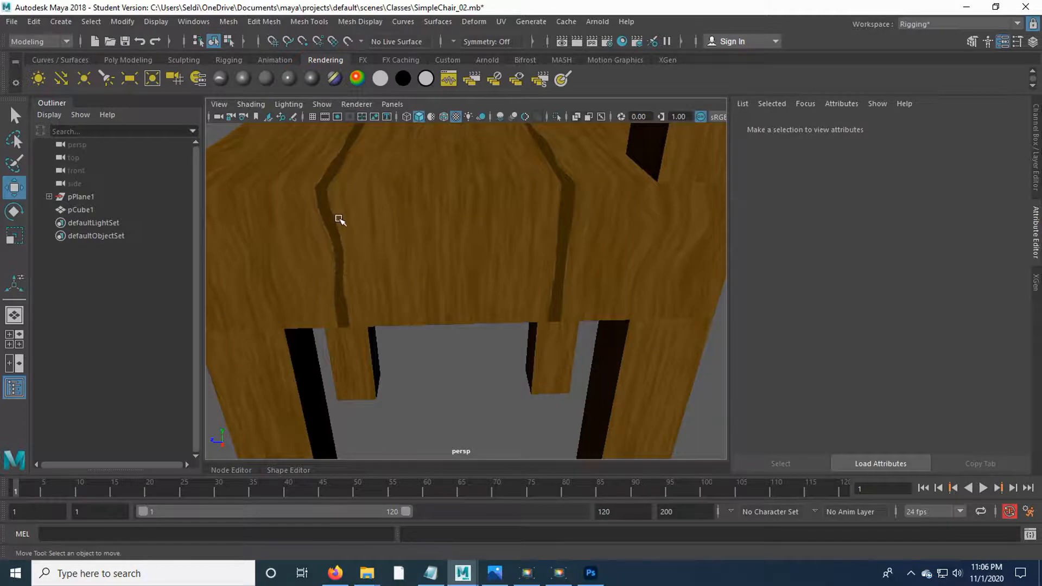
{"action": "left_click_drag", "start_coordinate": [323, 187], "coordinate": [581, 206]}
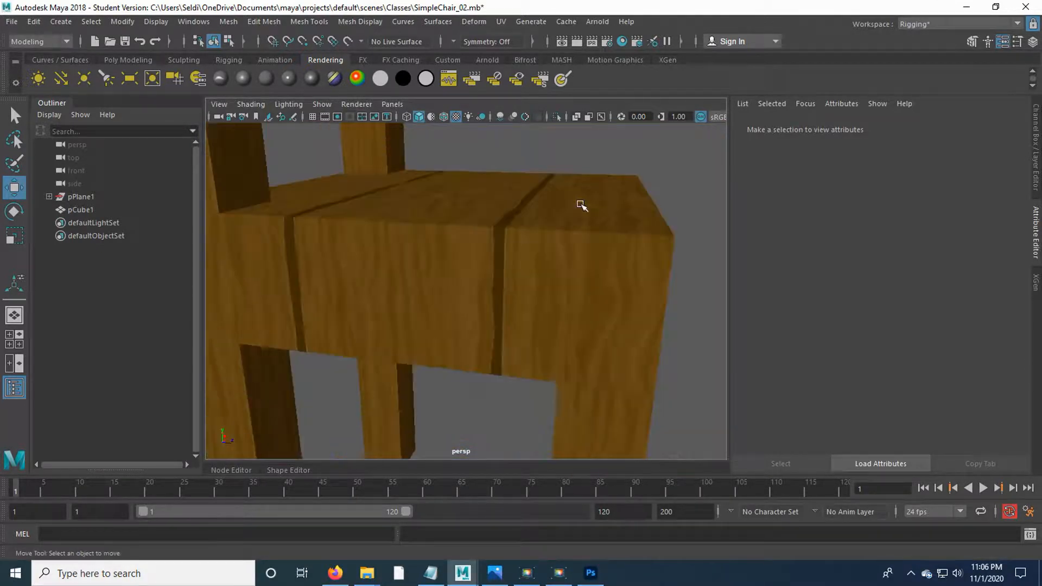
{"action": "mouse_move", "coordinate": [519, 291]}
{"action": "left_mouse_down"}
{"action": "mouse_move", "coordinate": [554, 281]}
{"action": "mouse_move", "coordinate": [537, 284]}
{"action": "left_mouse_up"}
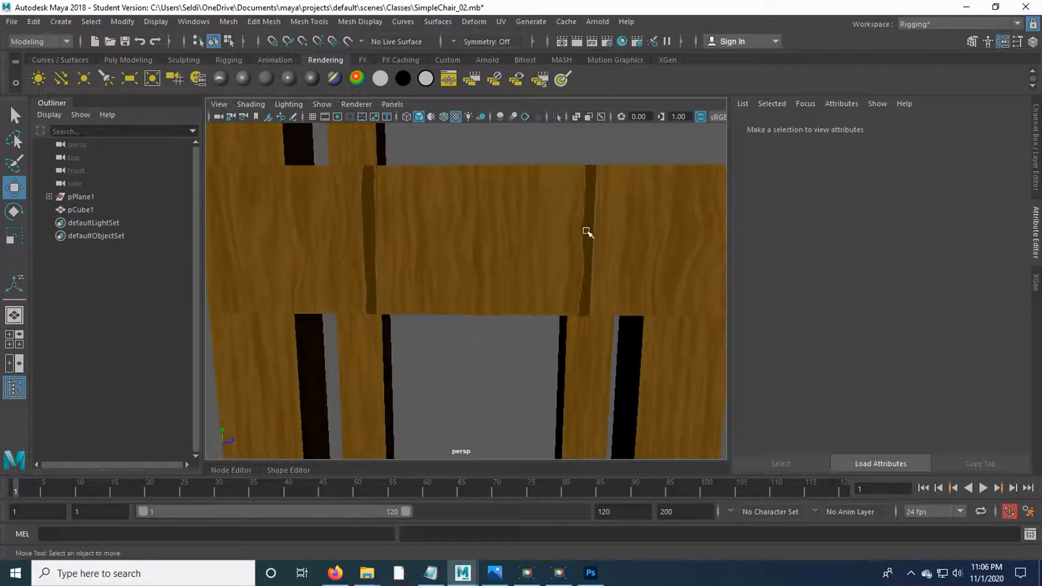
{"action": "left_click_drag", "start_coordinate": [586, 232], "coordinate": [465, 298]}
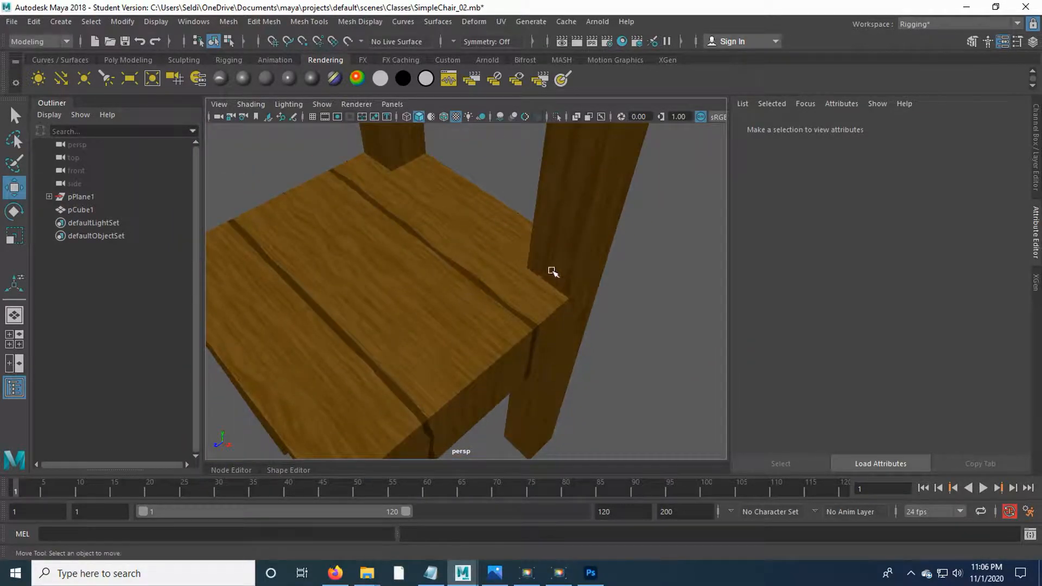
{"action": "scroll", "coordinate": [514, 304], "scroll_direction": "down", "scroll_amount": 3}
{"action": "scroll", "coordinate": [518, 322], "scroll_direction": "down", "scroll_amount": 3}
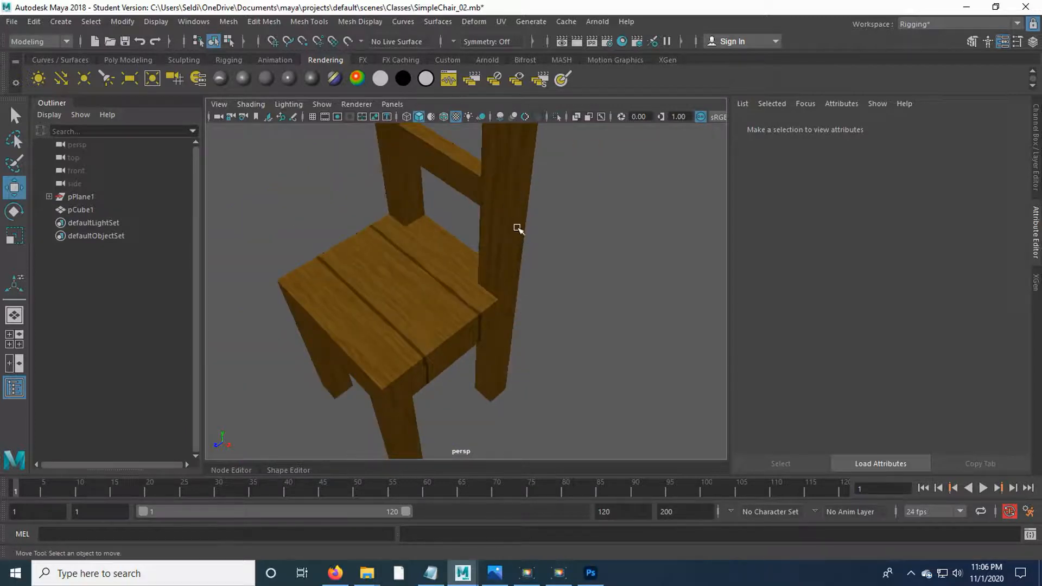
{"action": "scroll", "coordinate": [488, 288], "scroll_direction": "up", "scroll_amount": 2}
{"action": "scroll", "coordinate": [437, 293], "scroll_direction": "up", "scroll_amount": 4}
- Return to Photoshop, duplicate the Legs layer, place the duplicate beneath the original, and hide it as a backup
{"action": "left_click", "coordinate": [592, 572]}
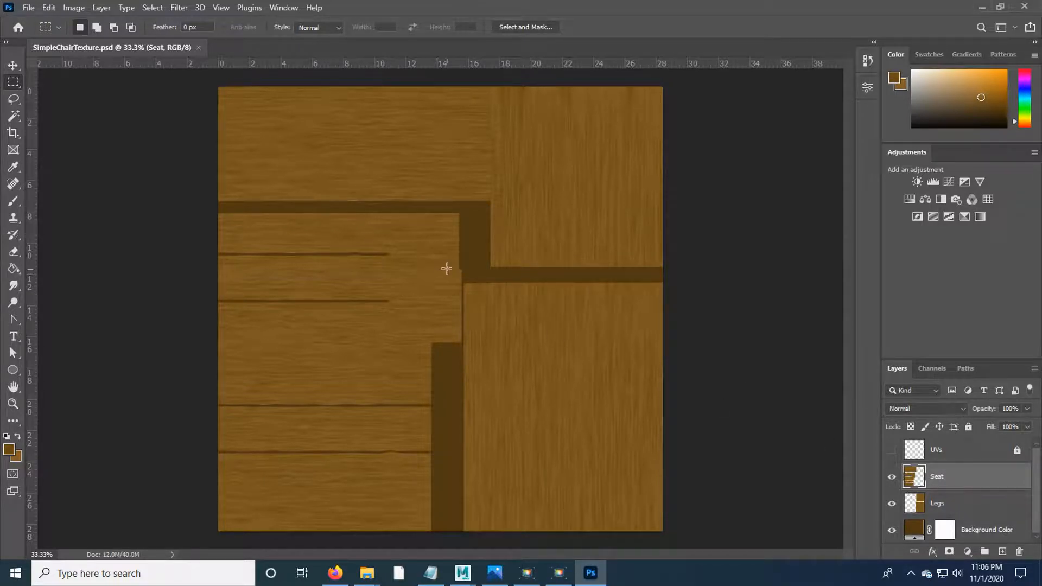
{"action": "left_click", "coordinate": [970, 506]}
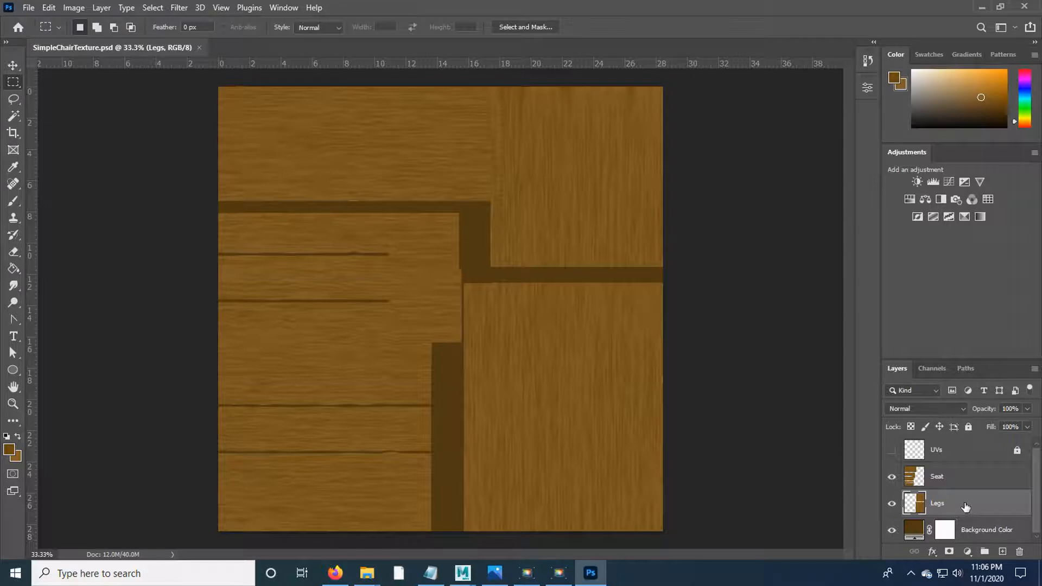
{"action": "key", "text": "ctrl+j"}
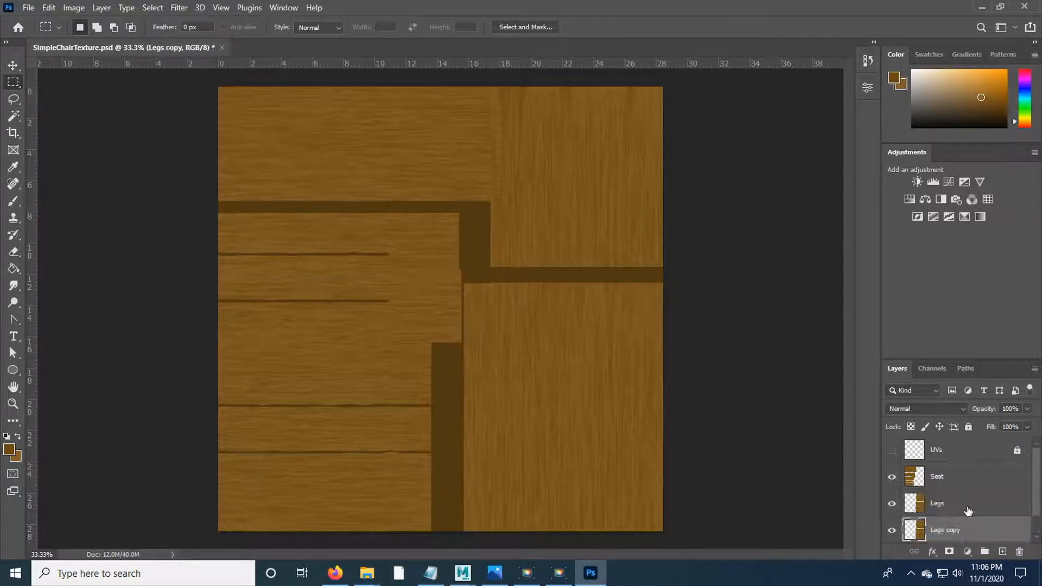
{"action": "key", "text": "ctrl+bracketleft"}
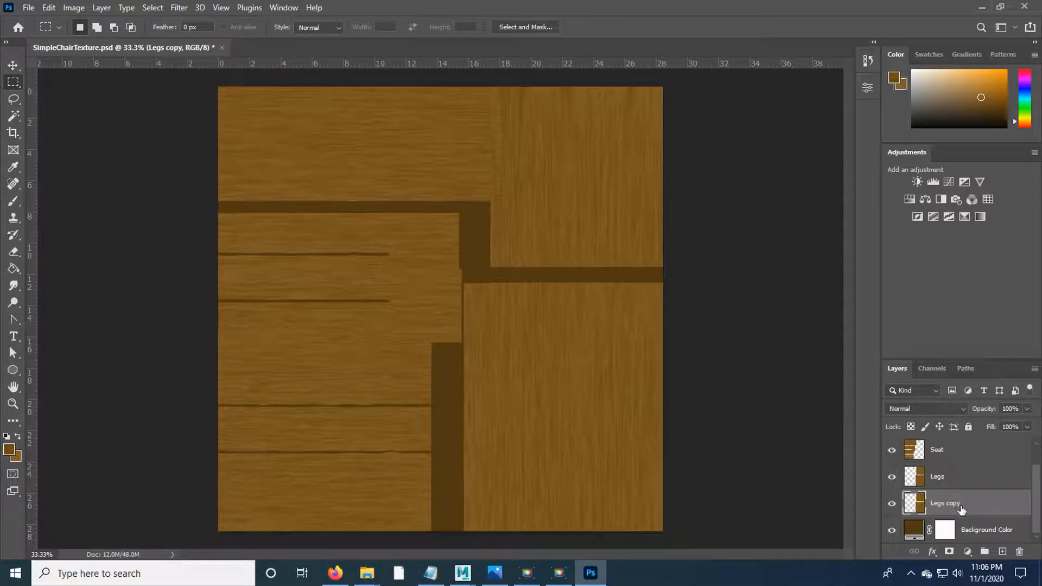
{"action": "left_click", "coordinate": [892, 504]}
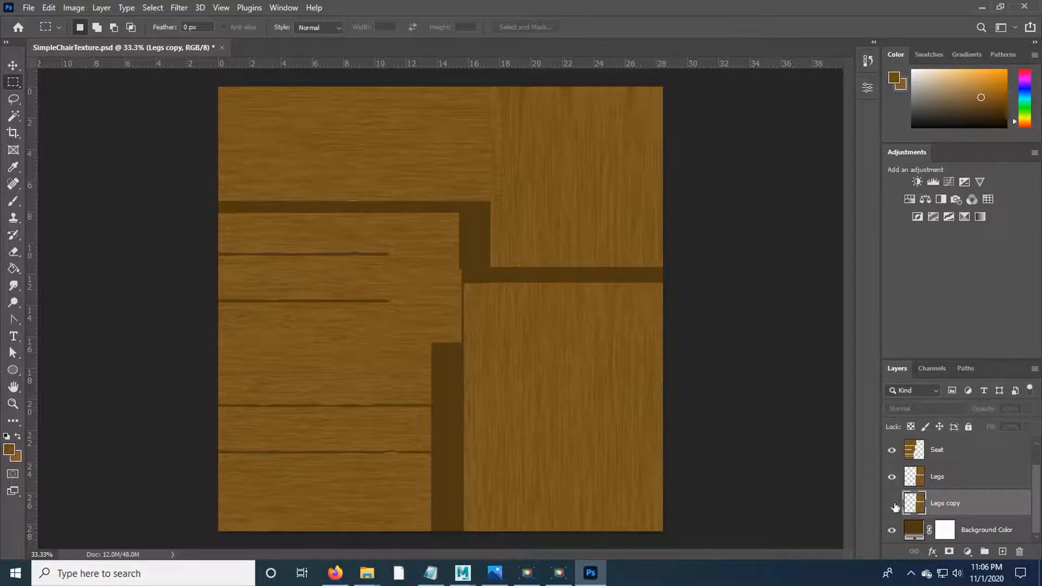
{"action": "scroll", "coordinate": [987, 506], "scroll_direction": "up", "scroll_amount": 1}
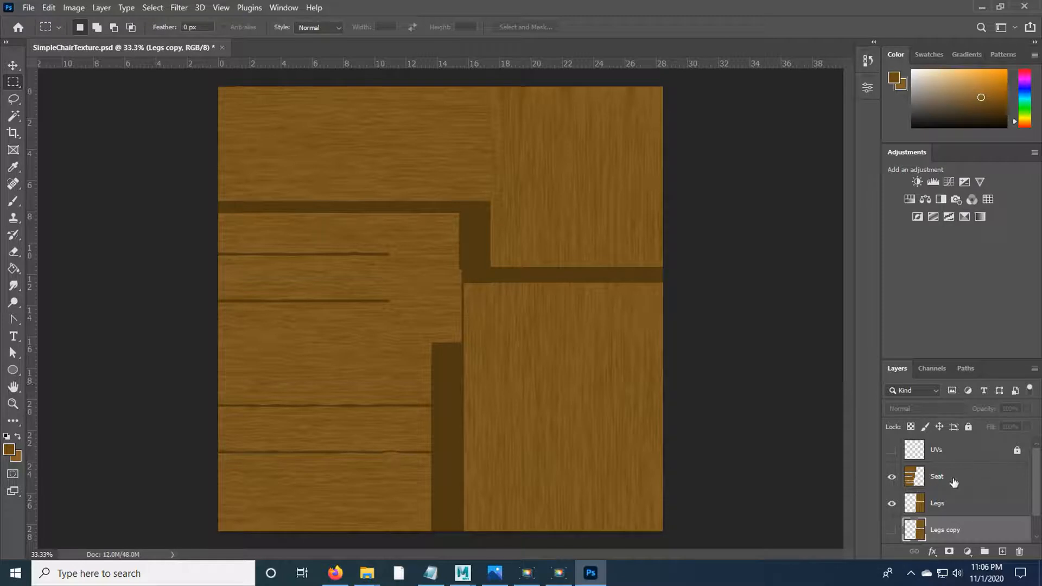
- Distort the Legs layer's upper wood block in Liquify using Twirl Clockwise at size 144 and Forward Warp at size 107
{"action": "left_click", "coordinate": [969, 503]}
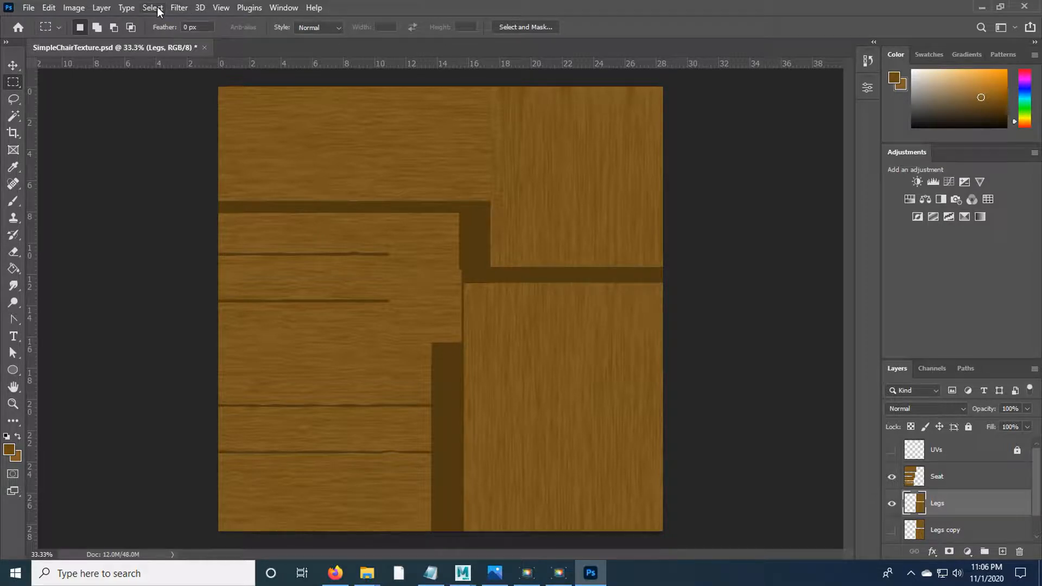
{"action": "left_click", "coordinate": [184, 10]}
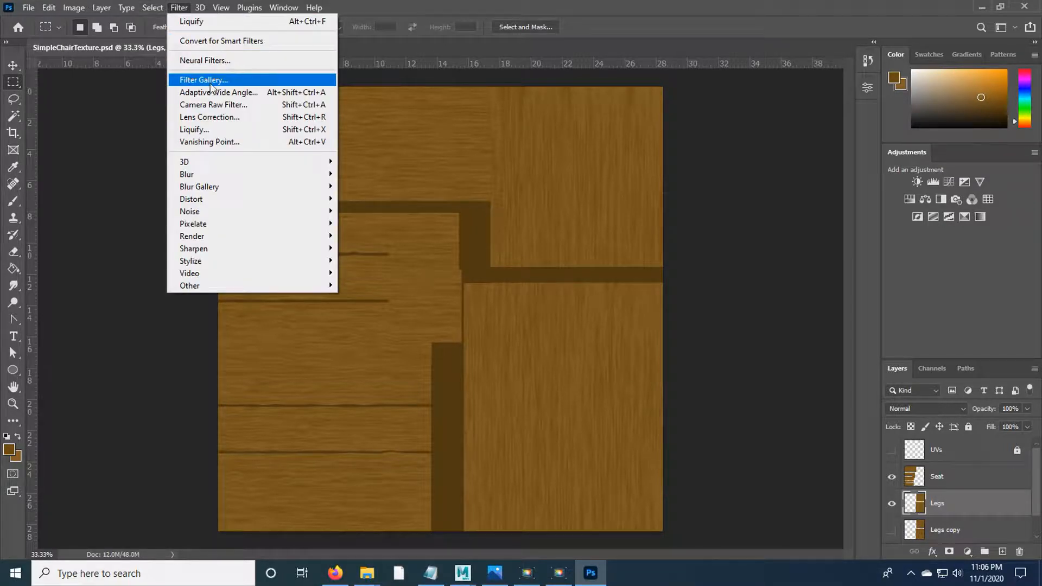
{"action": "left_click", "coordinate": [220, 130]}
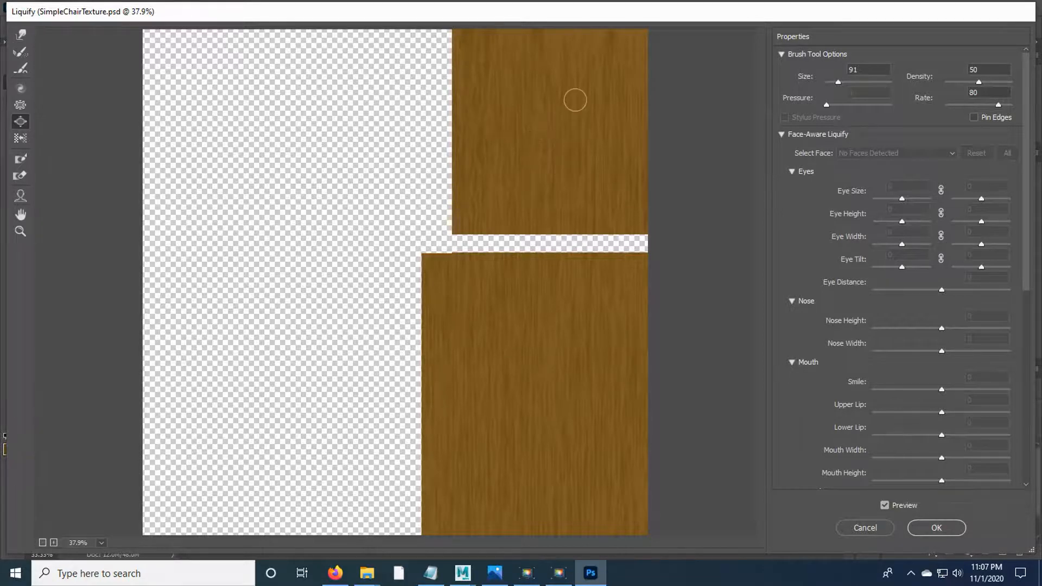
{"action": "left_click", "coordinate": [21, 88]}
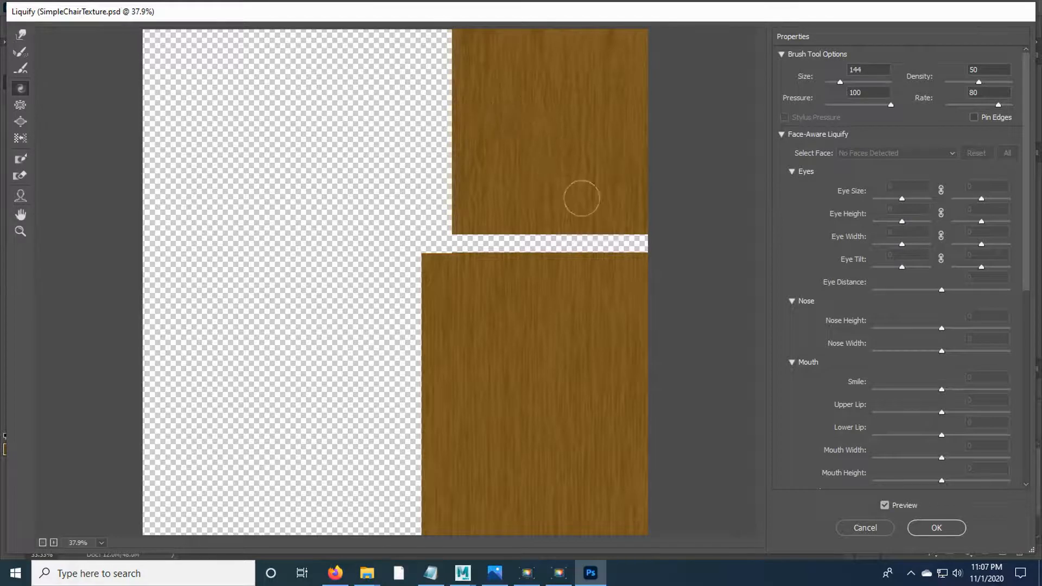
{"action": "left_click", "coordinate": [21, 35]}
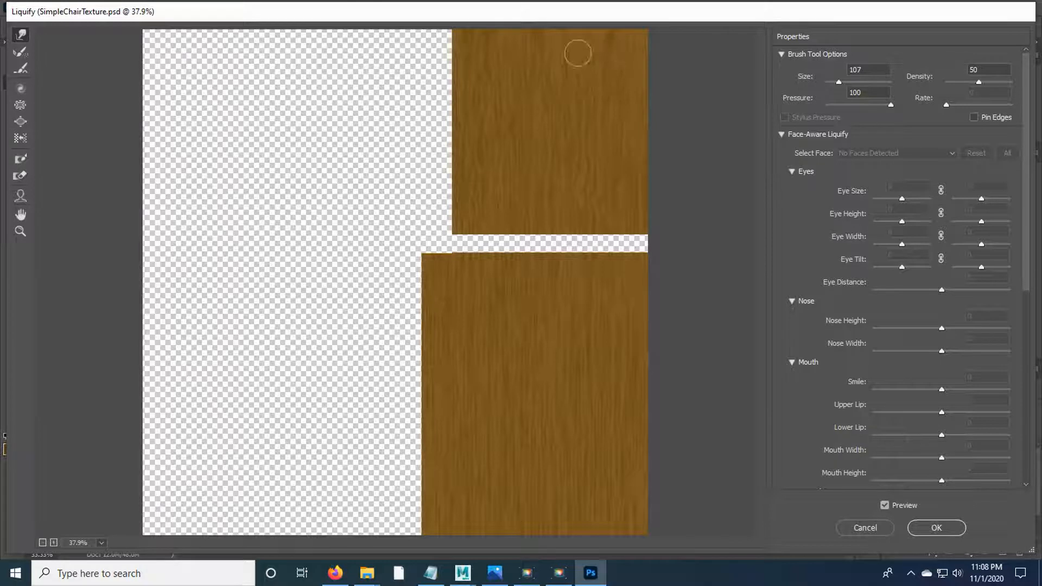
- Twirl the grain of the Legs layer's lower wood block and roughen the block's upper edge with Bloat at size 91
{"action": "left_click", "coordinate": [18, 83]}
{"action": "left_click", "coordinate": [19, 123]}
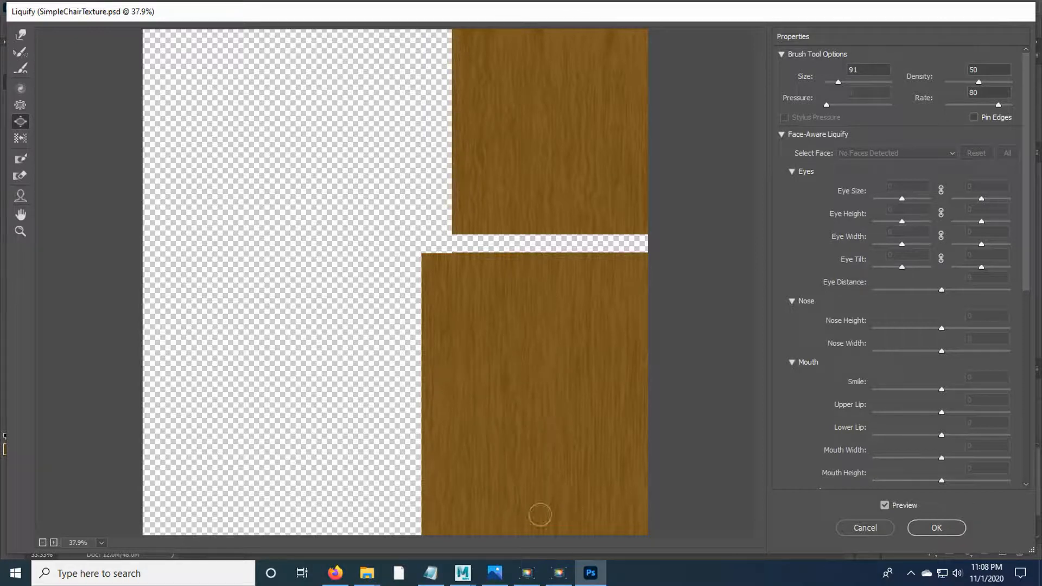
{"action": "mouse_move", "coordinate": [631, 278]}
{"action": "left_mouse_down"}
{"action": "mouse_move", "coordinate": [596, 285]}
{"action": "mouse_move", "coordinate": [567, 265]}
{"action": "mouse_move", "coordinate": [495, 282]}
{"action": "mouse_move", "coordinate": [442, 257]}
{"action": "left_mouse_up"}
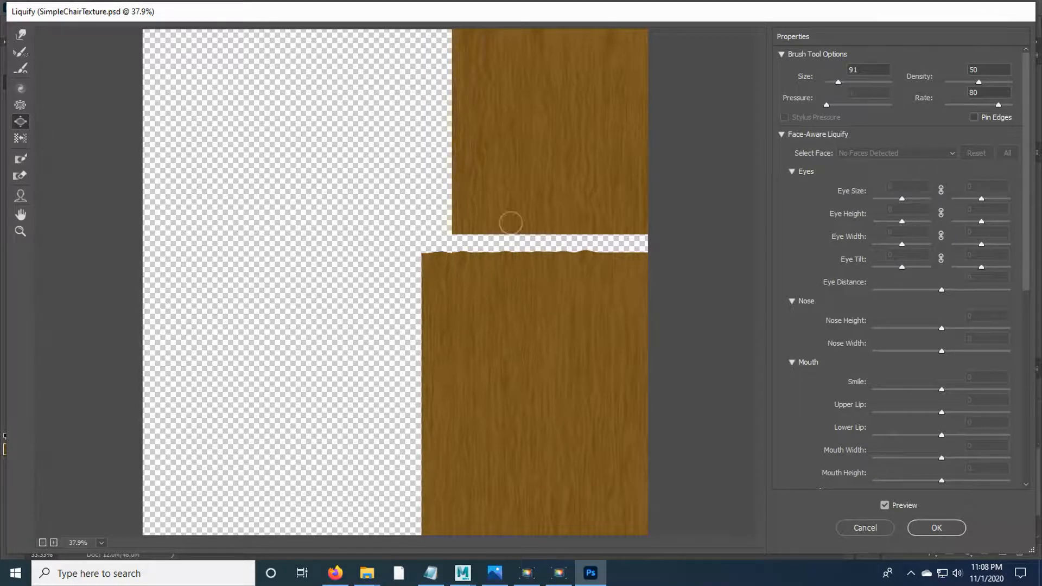
- Refine the lower block's grain with Pucker at size 107, Twirl Clockwise at 144 and Forward Warp at 107, and apply Liquify
{"action": "left_click", "coordinate": [20, 105]}
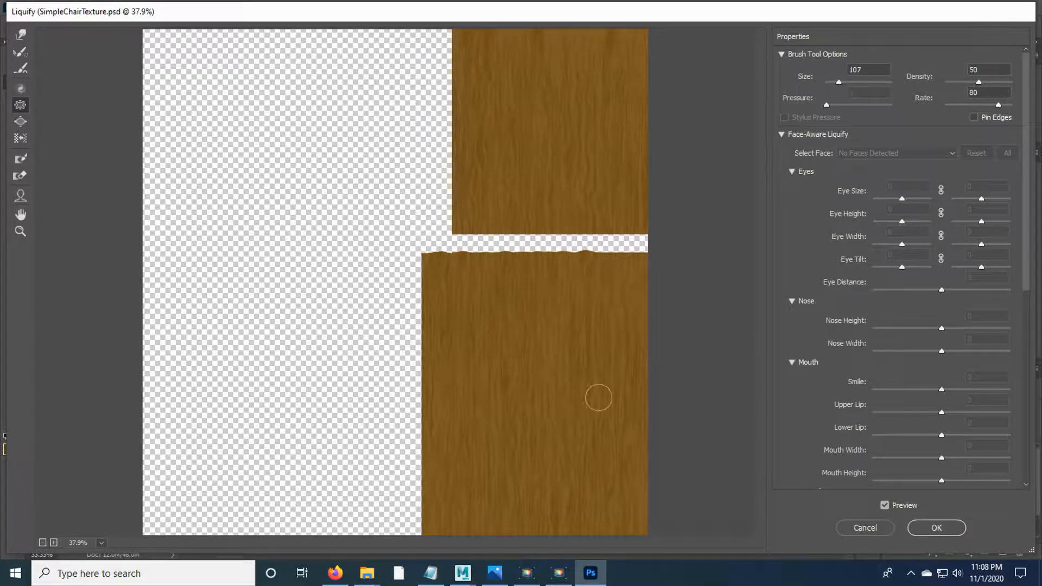
{"action": "key", "text": "c"}
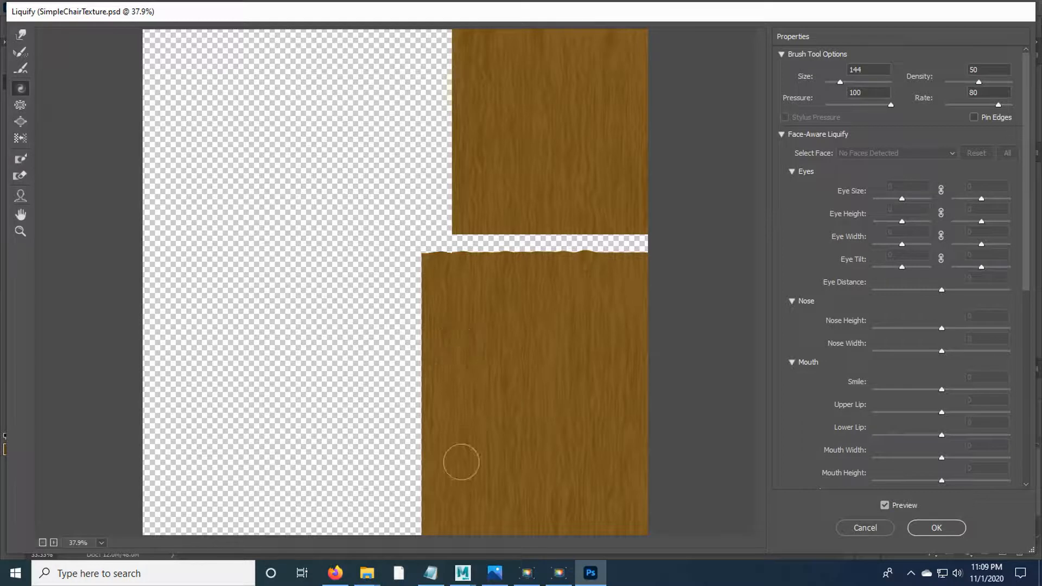
{"action": "key", "text": "w"}
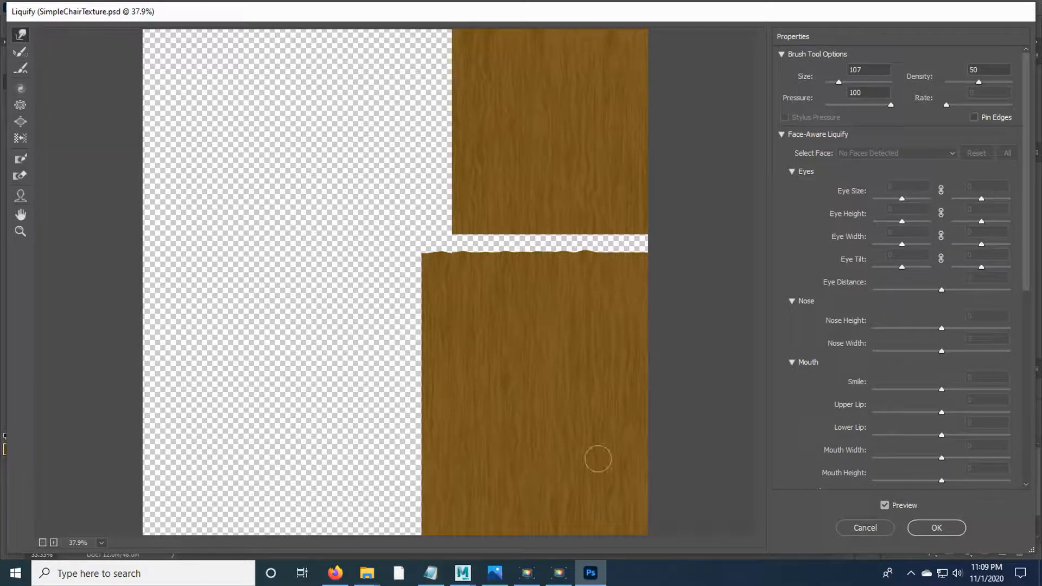
{"action": "left_click", "coordinate": [935, 534]}
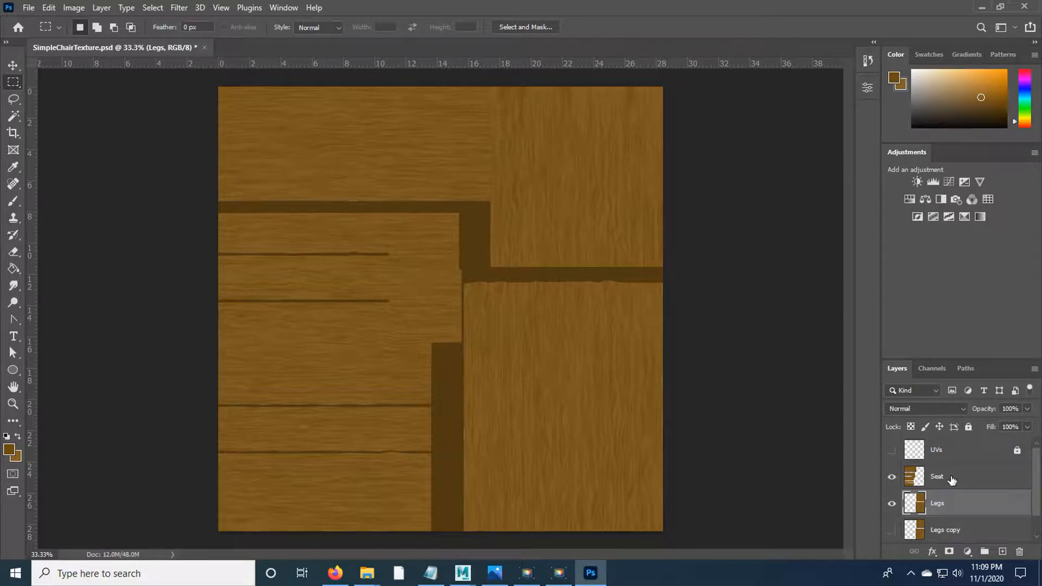
- Delete the hidden duplicate of the Legs layer and select the Seat layer
{"action": "scroll", "coordinate": [960, 494], "scroll_direction": "down", "scroll_amount": 1}
{"action": "left_click", "coordinate": [975, 513]}
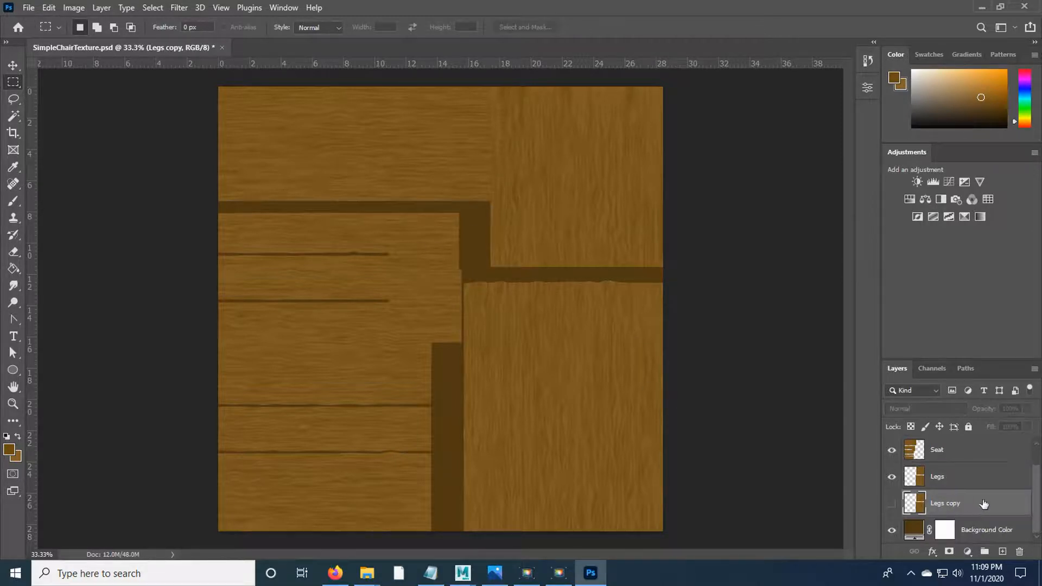
{"action": "key", "text": "Delete"}
{"action": "left_click", "coordinate": [966, 508]}
{"action": "left_click", "coordinate": [961, 482]}
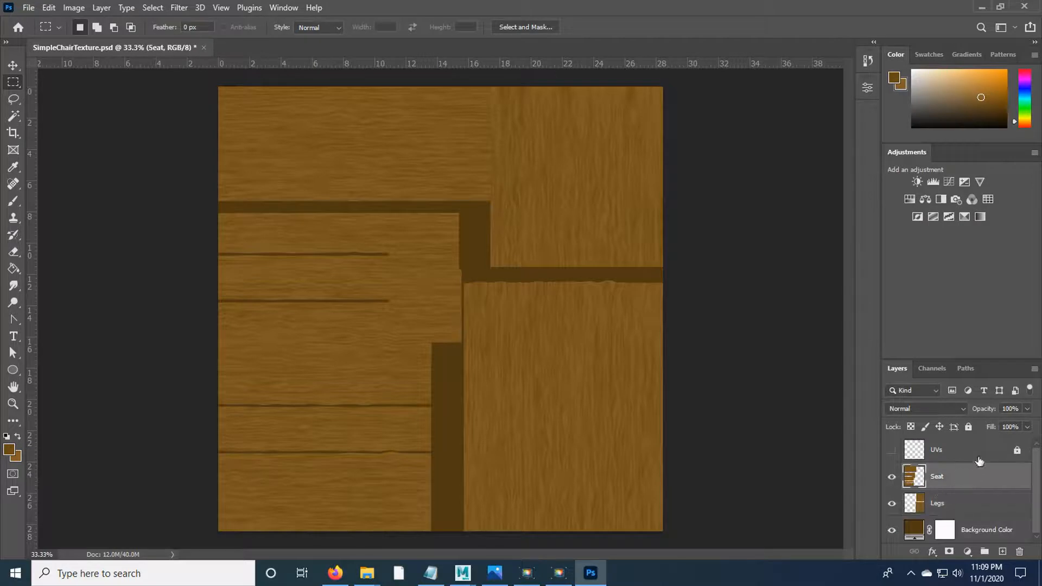
- Select the Legs layer and save the SimpleChairTexture.psd file
{"action": "left_click", "coordinate": [971, 508]}
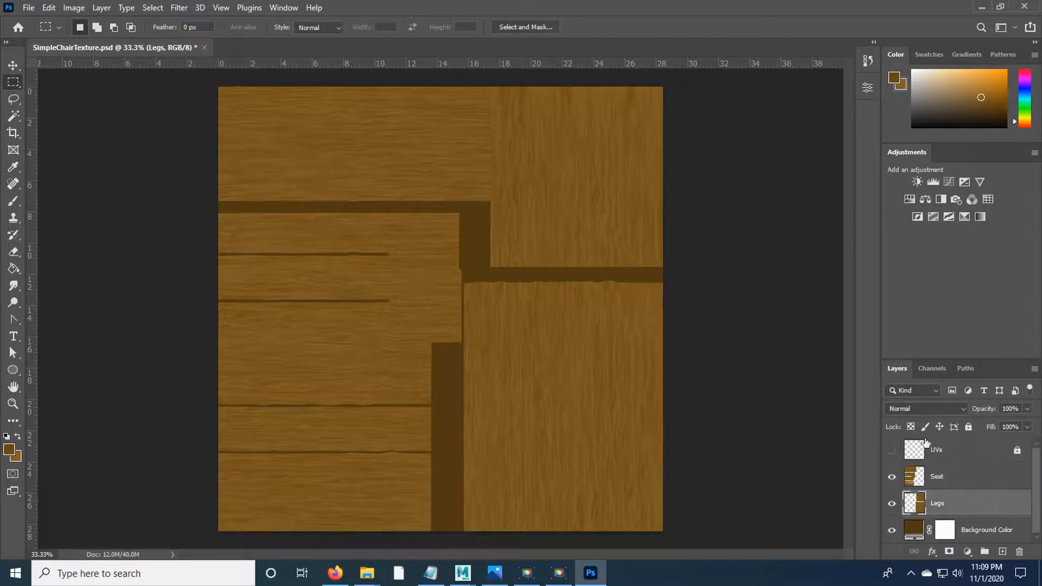
{"action": "left_click", "coordinate": [27, 8]}
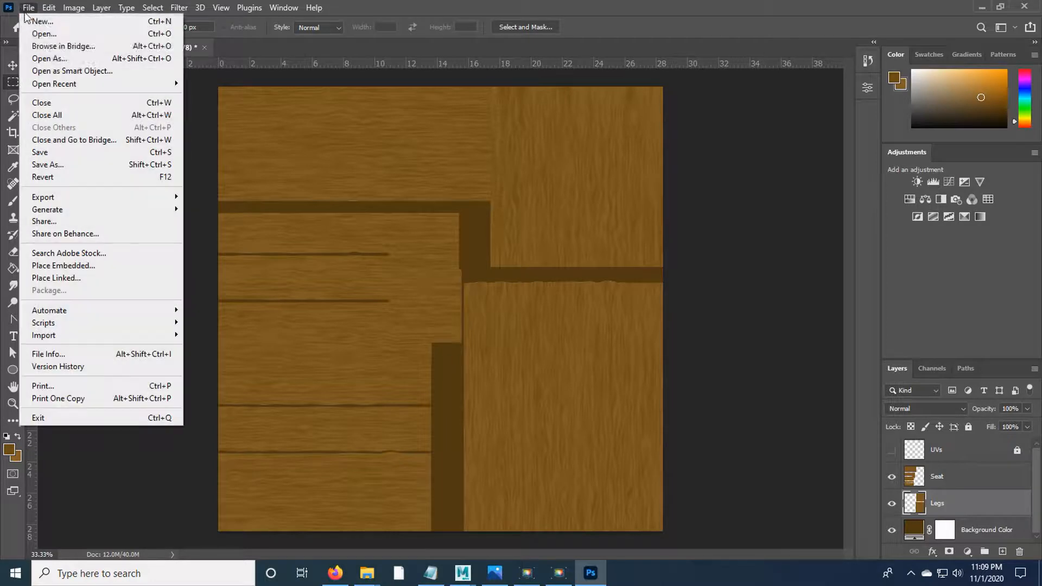
{"action": "left_click", "coordinate": [82, 152]}
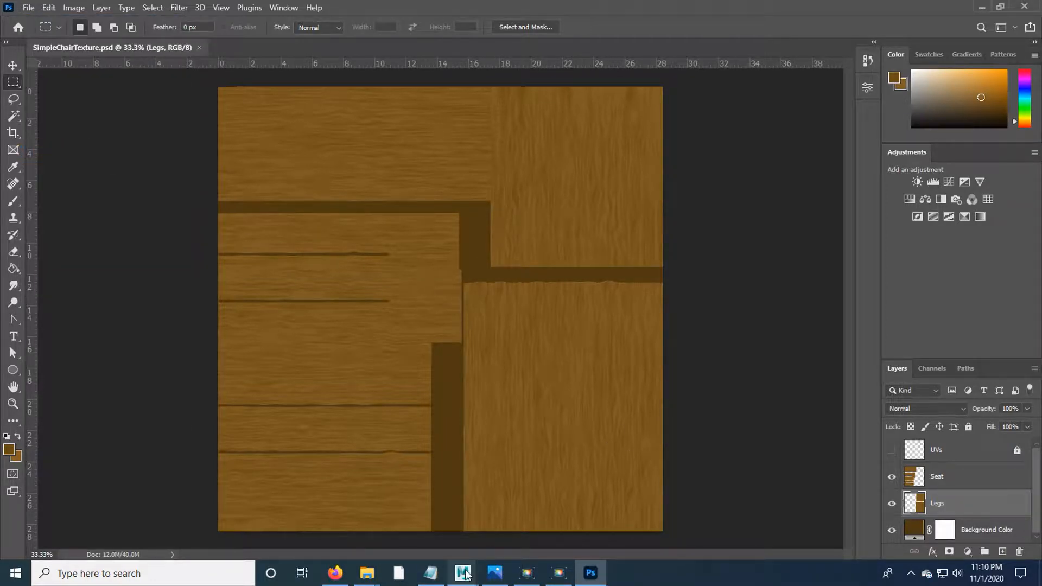
- Switch to Maya, bring up the chair's SimpleChairColor material and inspect the saved wood texture on the seat and legs
{"action": "mouse_move", "coordinate": [472, 565]}
{"action": "left_click", "coordinate": [529, 510]}
{"action": "left_click", "coordinate": [445, 333]}
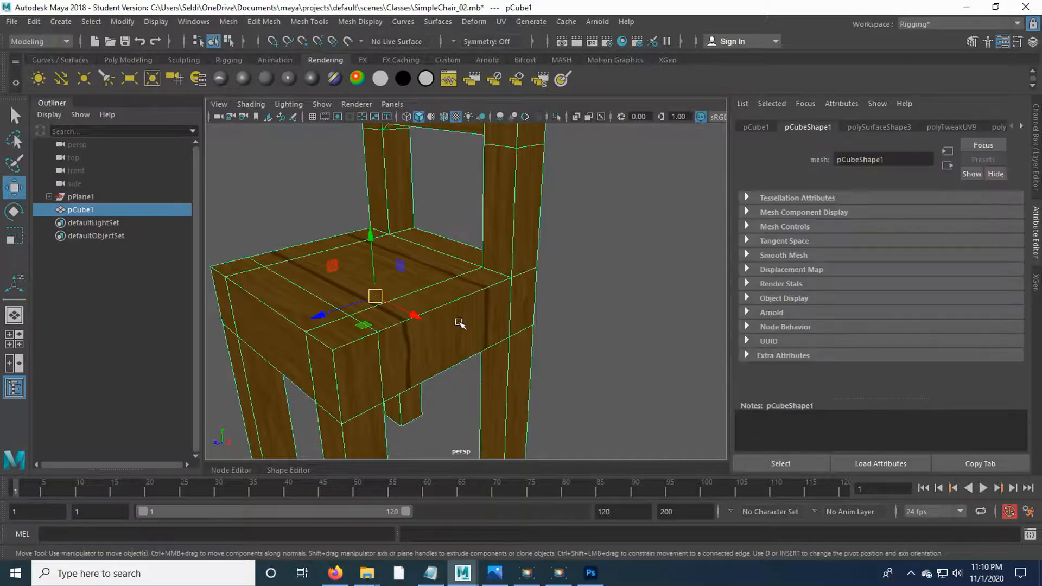
{"action": "right_click", "coordinate": [460, 323]}
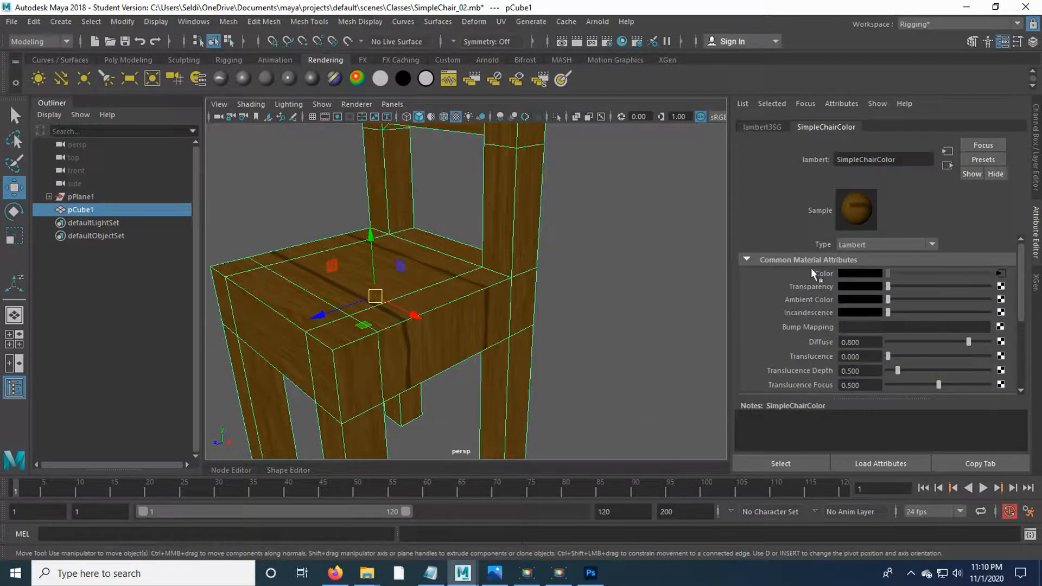
{"action": "left_click", "coordinate": [595, 262]}
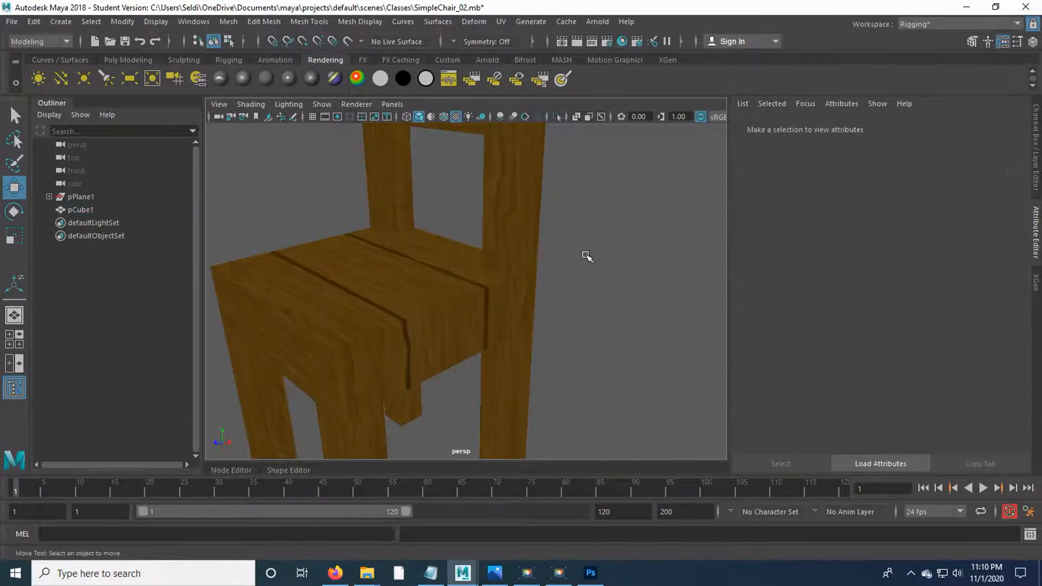
{"action": "scroll", "coordinate": [573, 251], "scroll_direction": "down", "scroll_amount": 3}
{"action": "left_click_drag", "start_coordinate": [560, 208], "coordinate": [481, 359]}
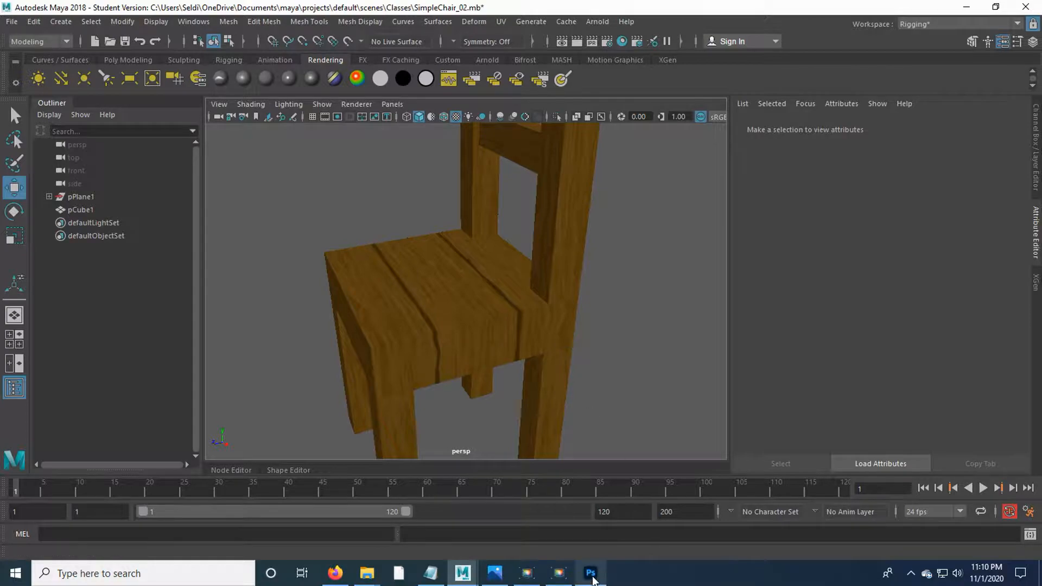
- Return to Photoshop and briefly show the UVs layer to check the UV outlines over the wood texture
{"action": "left_click", "coordinate": [591, 573]}
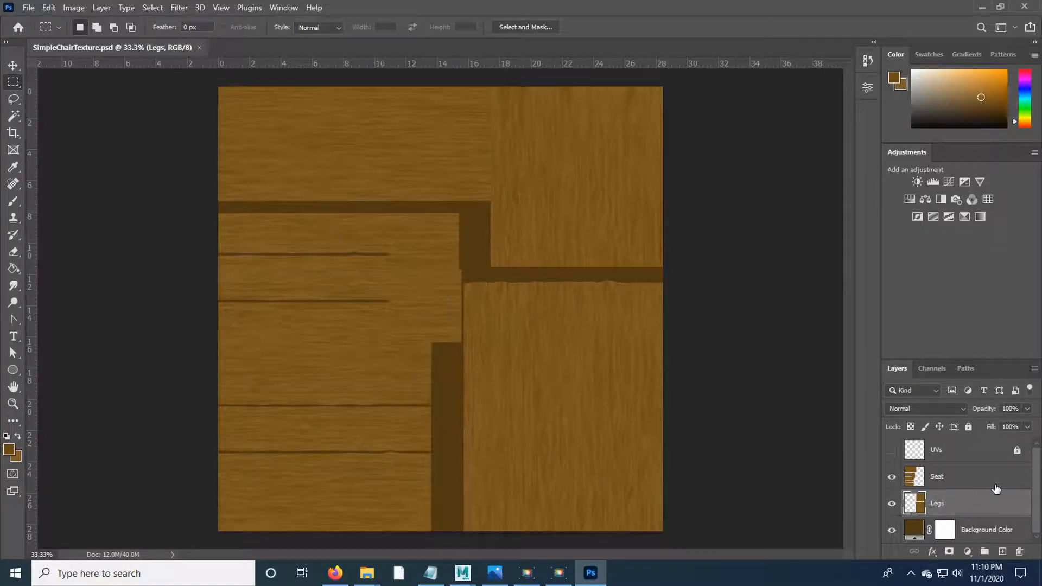
{"action": "left_click", "coordinate": [891, 451]}
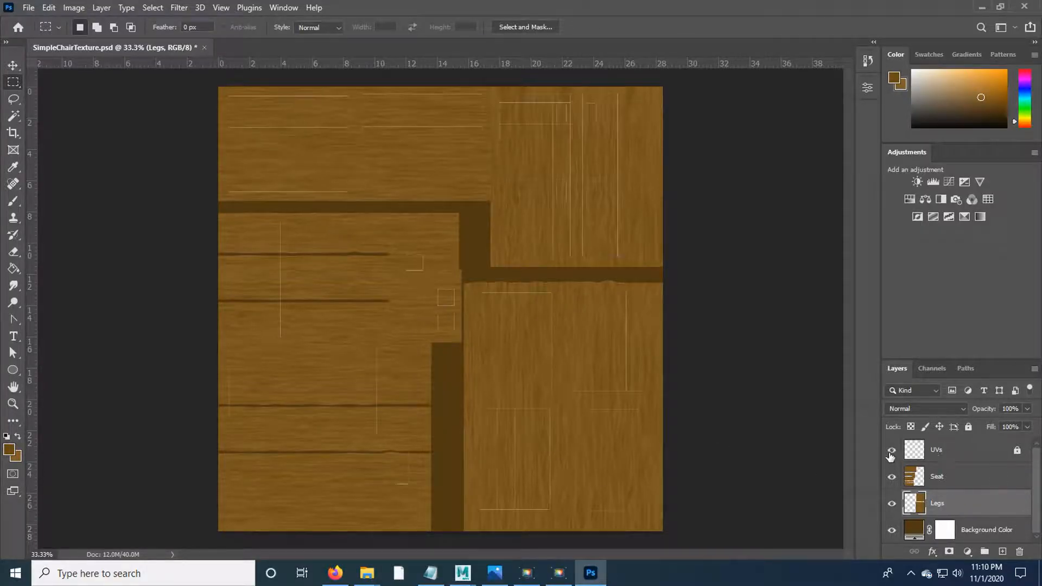
{"action": "left_click", "coordinate": [890, 454]}
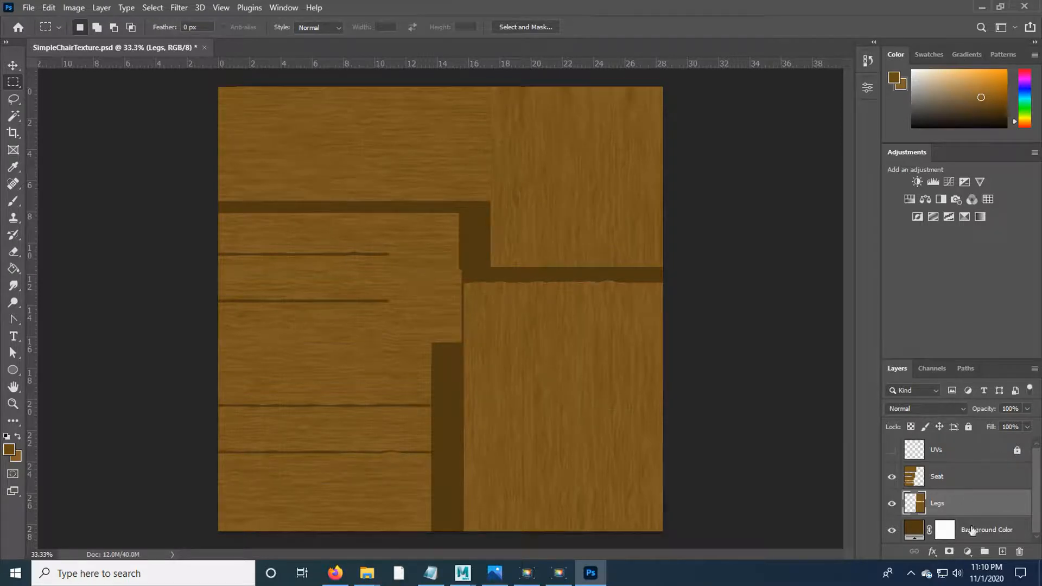
- Group the UVs, Seat, Legs and Background Color layers and name the group Diffuse
{"action": "left_click", "coordinate": [974, 458]}
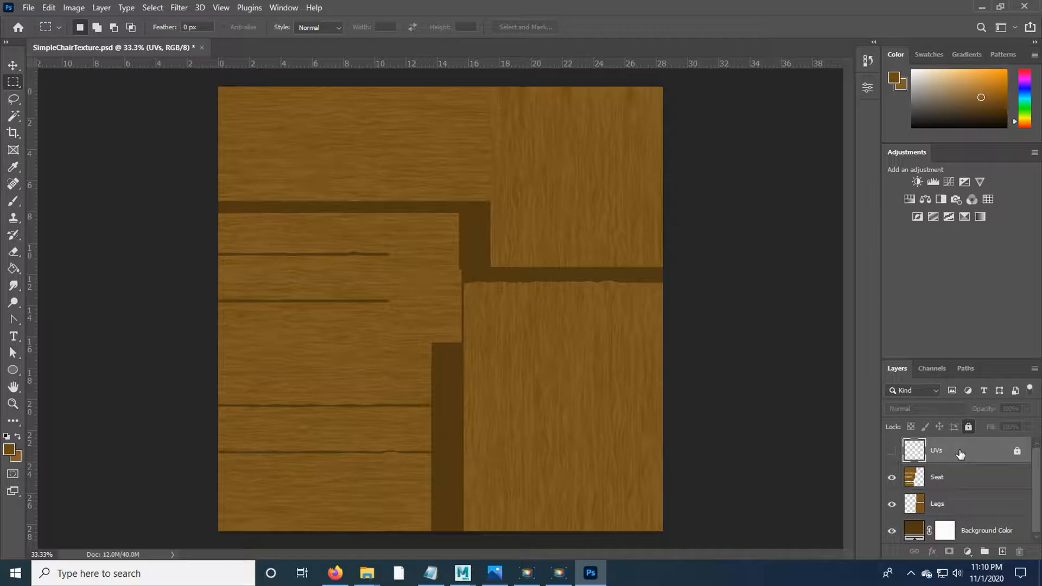
{"action": "left_click", "coordinate": [991, 537], "text": "shift"}
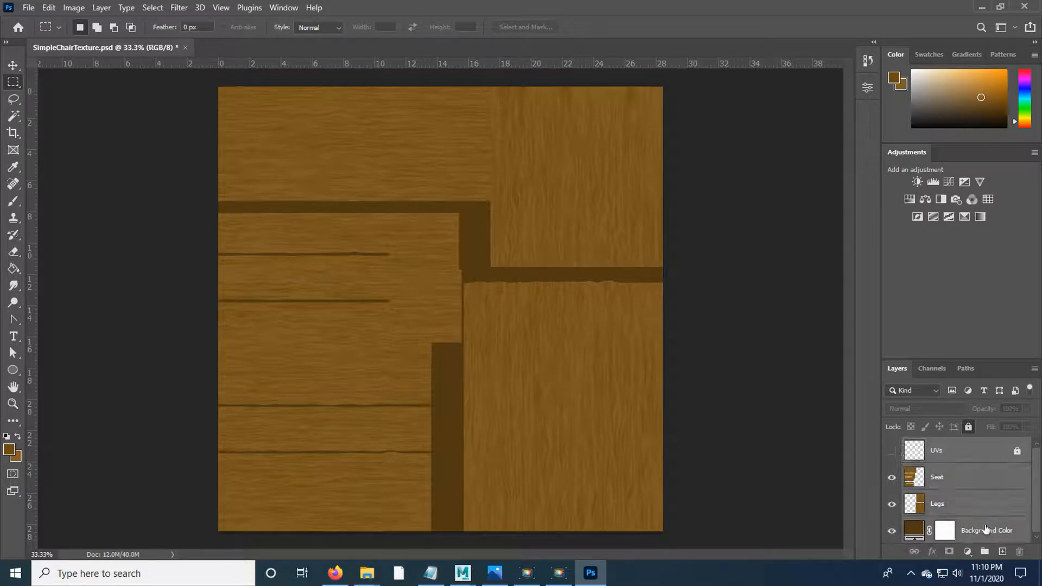
{"action": "left_click", "coordinate": [959, 452]}
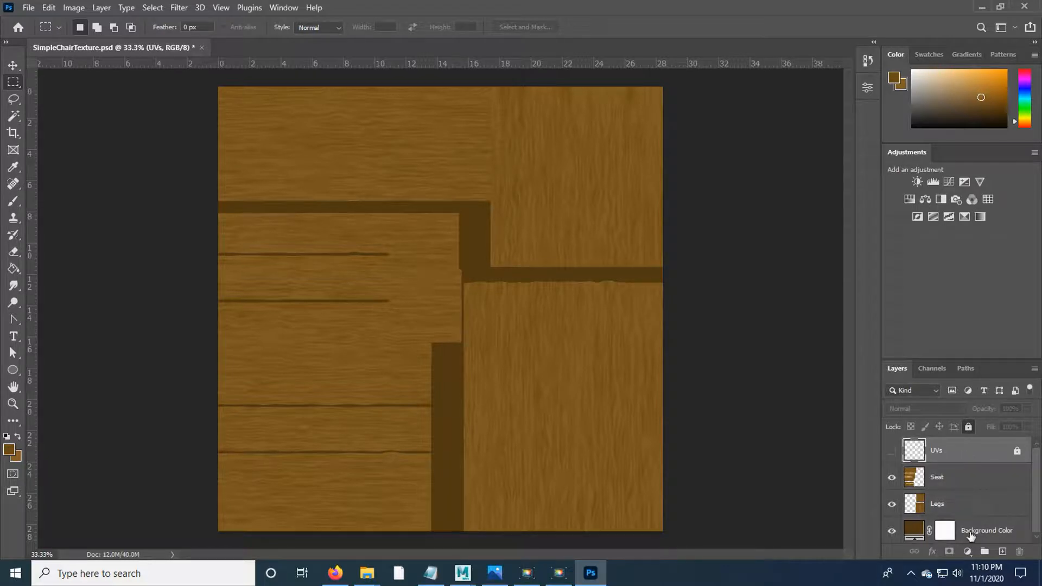
{"action": "left_click", "coordinate": [970, 536], "text": "shift"}
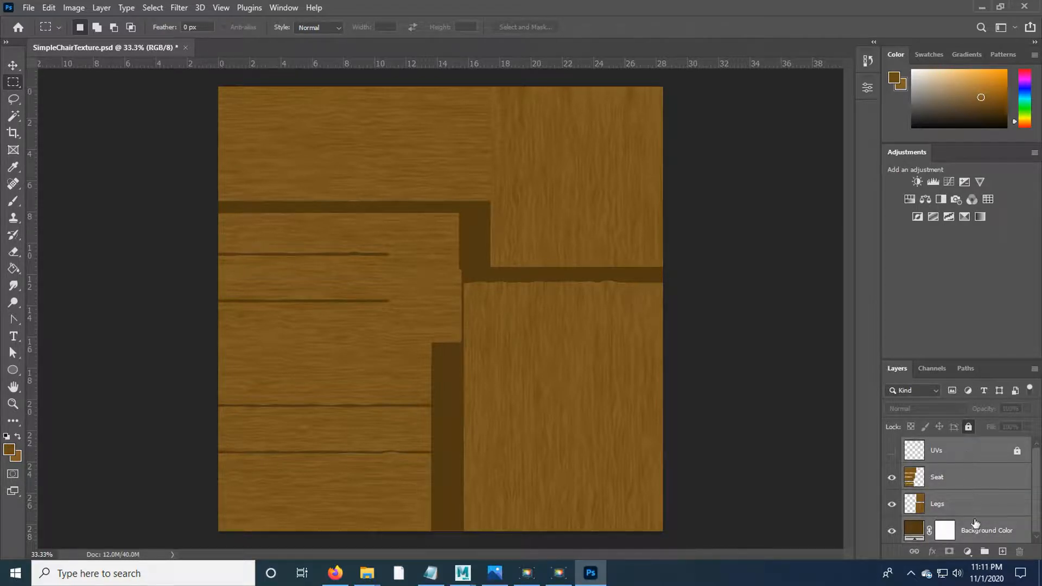
{"action": "left_click", "coordinate": [985, 551]}
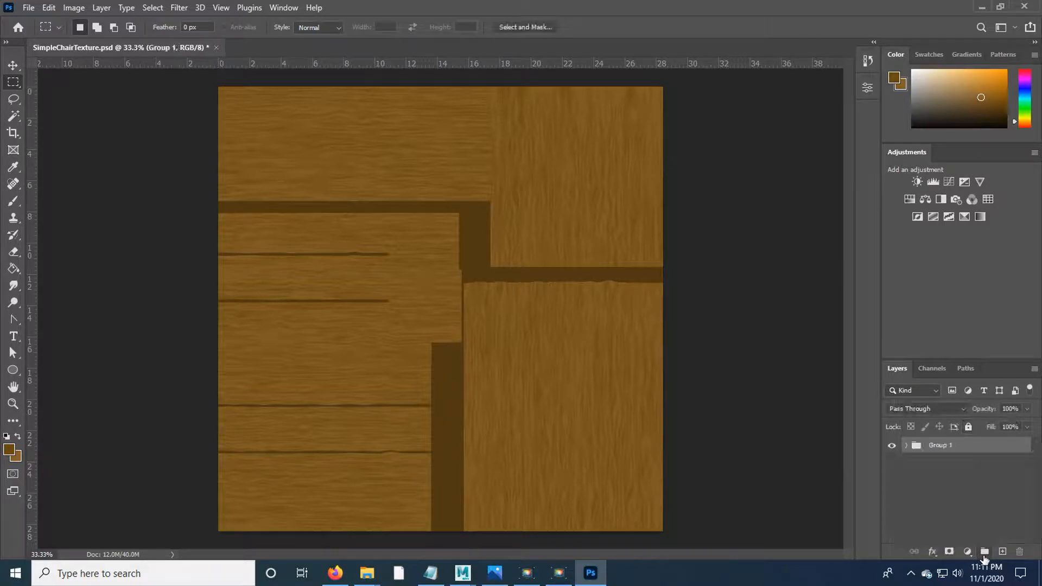
{"action": "double_click", "coordinate": [942, 446]}
{"action": "type", "text": "Diffuse"}
{"action": "key", "text": "Return"}
- Duplicate the Diffuse group beneath the hidden original and save the texture file
{"action": "left_click_drag", "start_coordinate": [942, 449], "coordinate": [947, 477]}
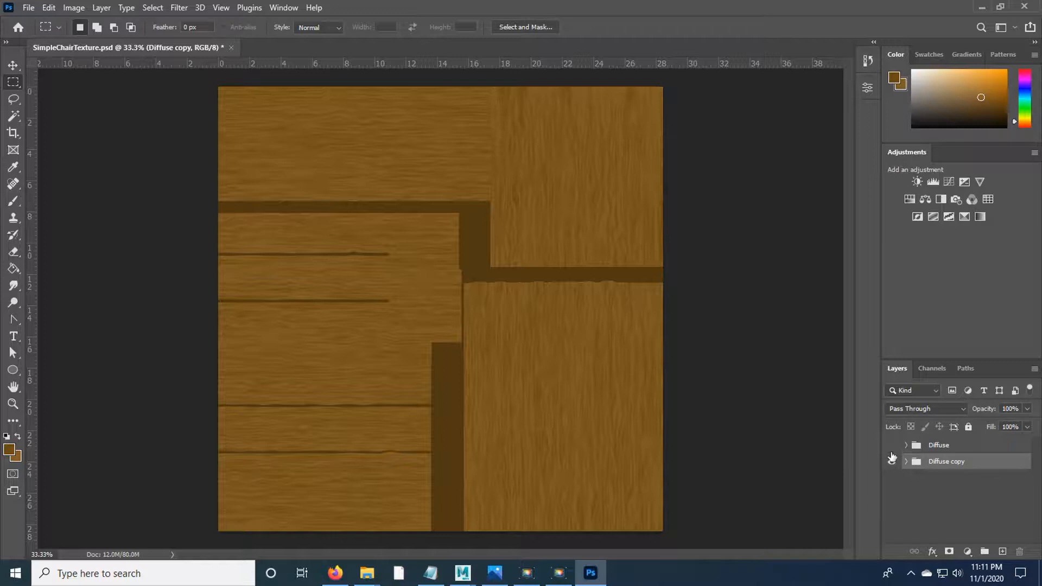
{"action": "left_click", "coordinate": [28, 7]}
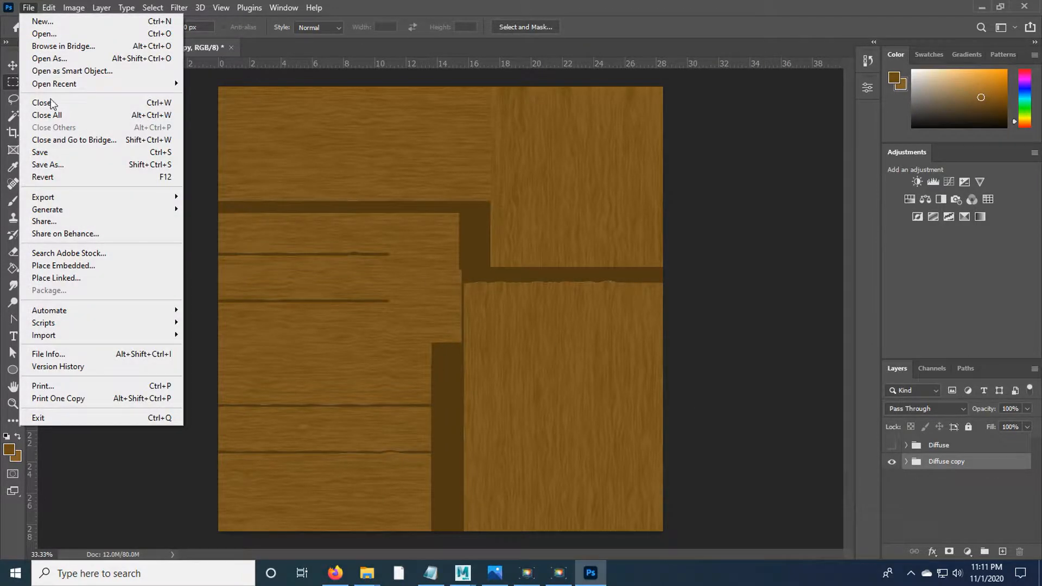
{"action": "left_click", "coordinate": [60, 152]}
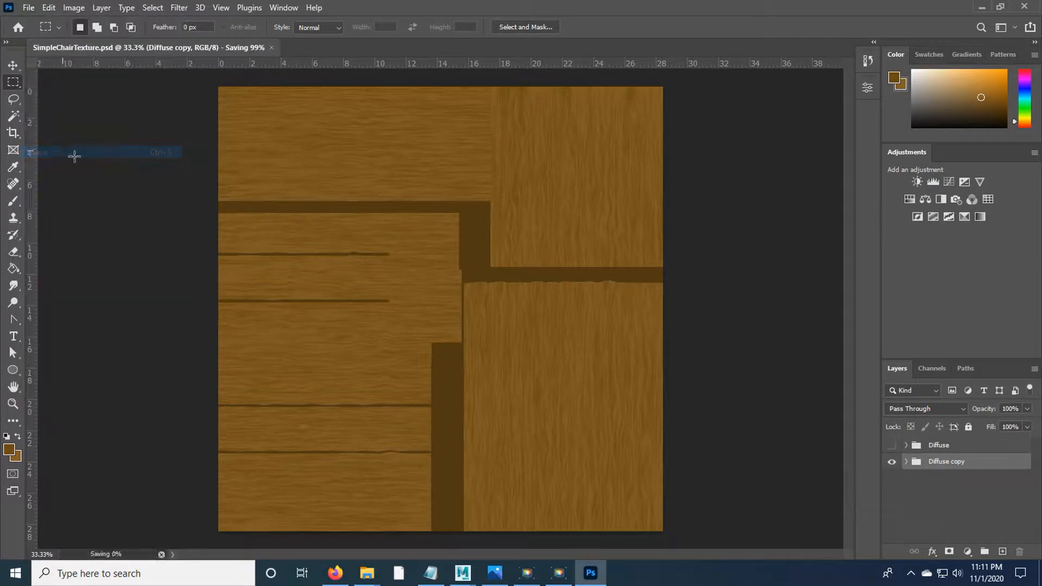
- Merge the duplicated Diffuse group into a single layer and rename it Normal
{"action": "right_click", "coordinate": [981, 467]}
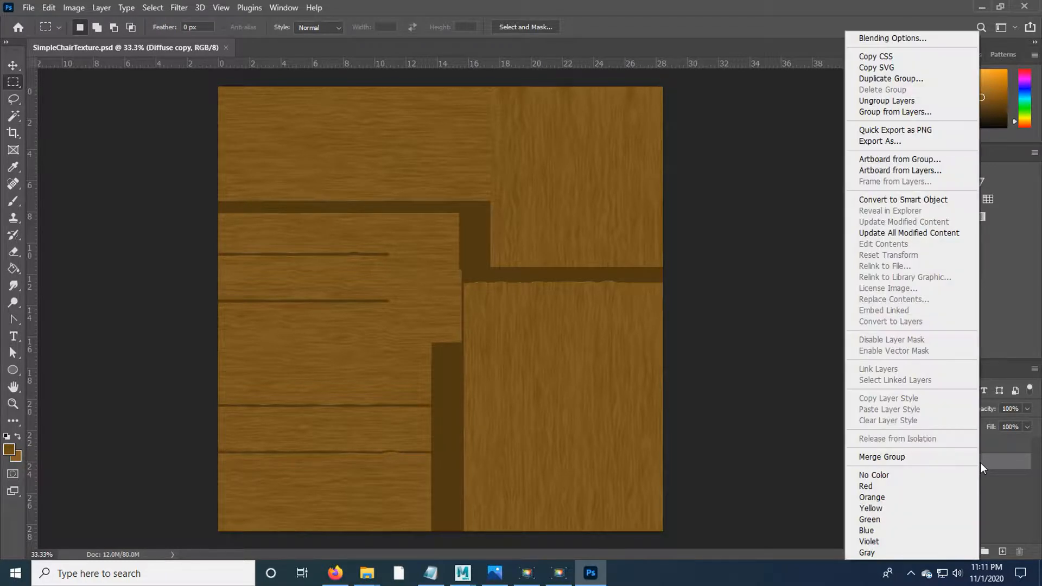
{"action": "left_click", "coordinate": [921, 462]}
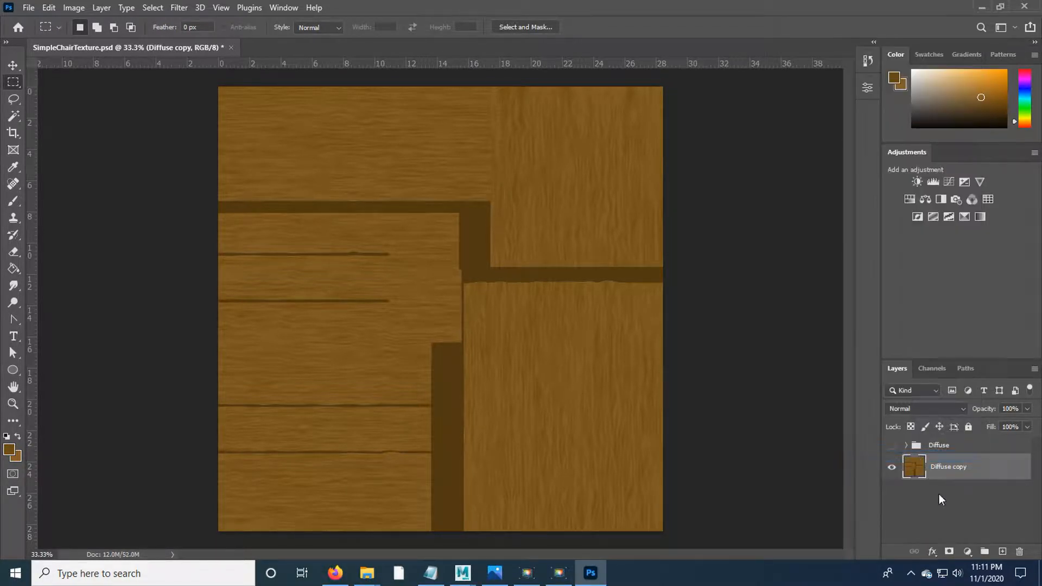
{"action": "left_click", "coordinate": [891, 469]}
{"action": "left_click", "coordinate": [891, 469]}
{"action": "left_click", "coordinate": [891, 469]}
{"action": "left_click", "coordinate": [891, 469]}
{"action": "type", "text": "Normal"}
{"action": "key", "text": "Return"}
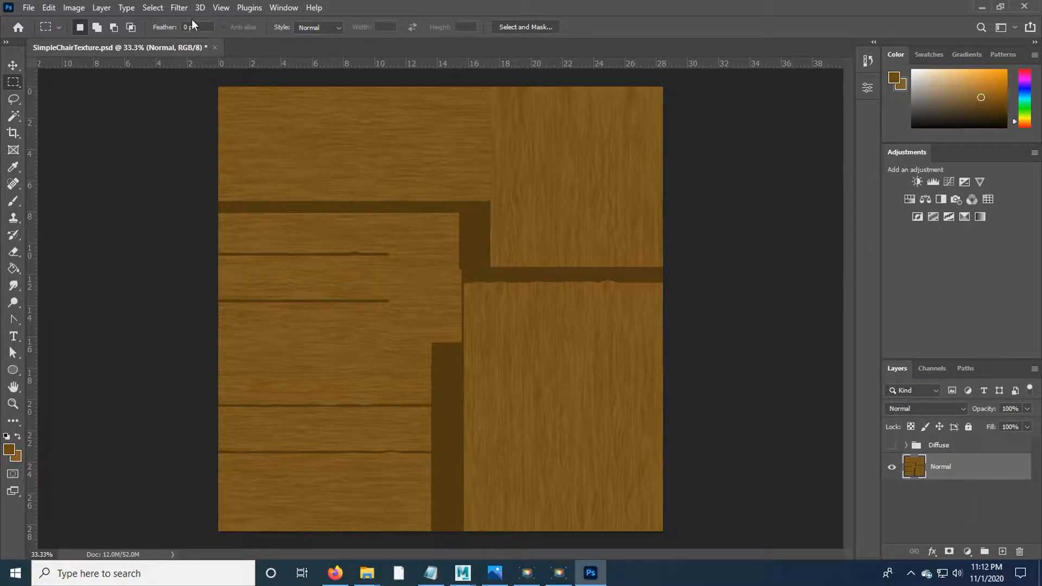
- Start the Generate Normal Map filter on the Normal layer and preview it on a Cube
{"action": "left_click", "coordinate": [179, 8]}
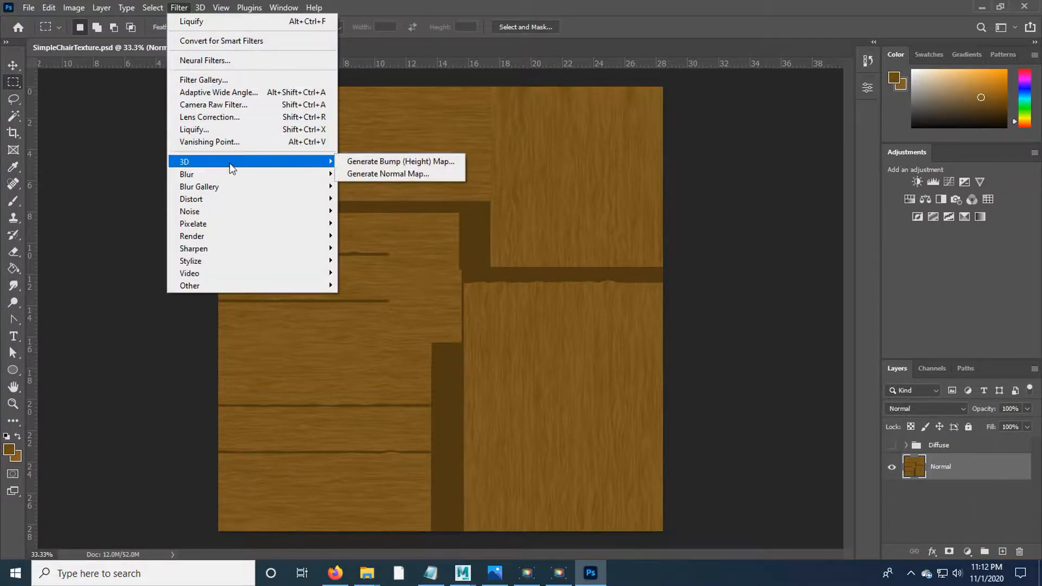
{"action": "mouse_move", "coordinate": [231, 170]}
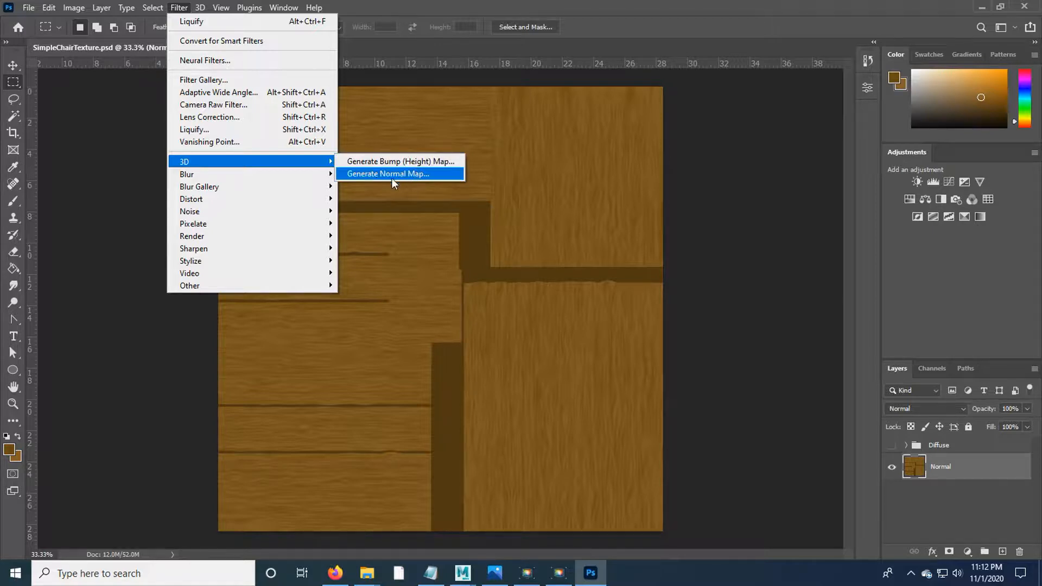
{"action": "left_click", "coordinate": [433, 174]}
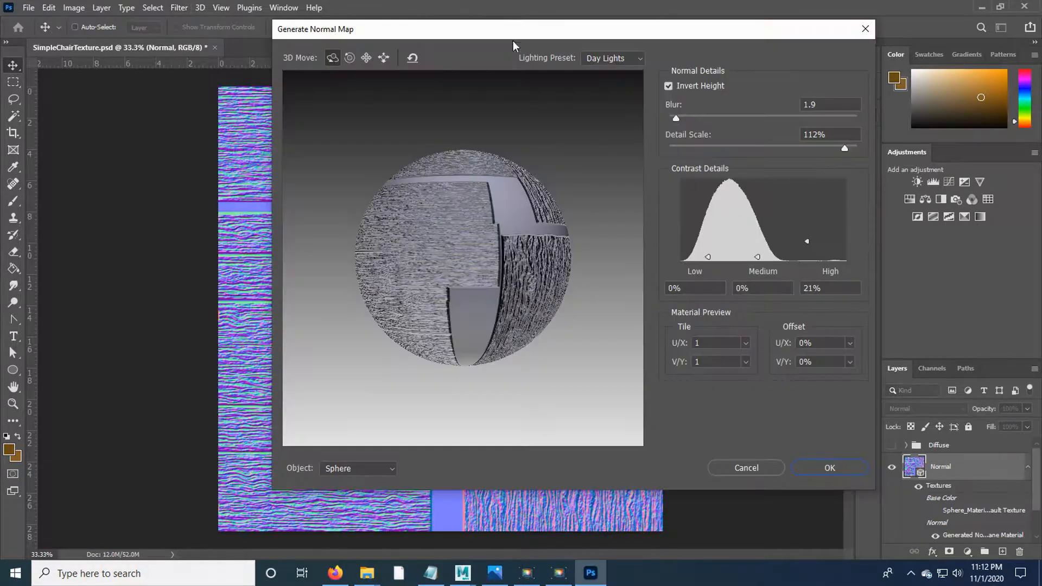
{"action": "left_click_drag", "start_coordinate": [485, 30], "coordinate": [666, 79]}
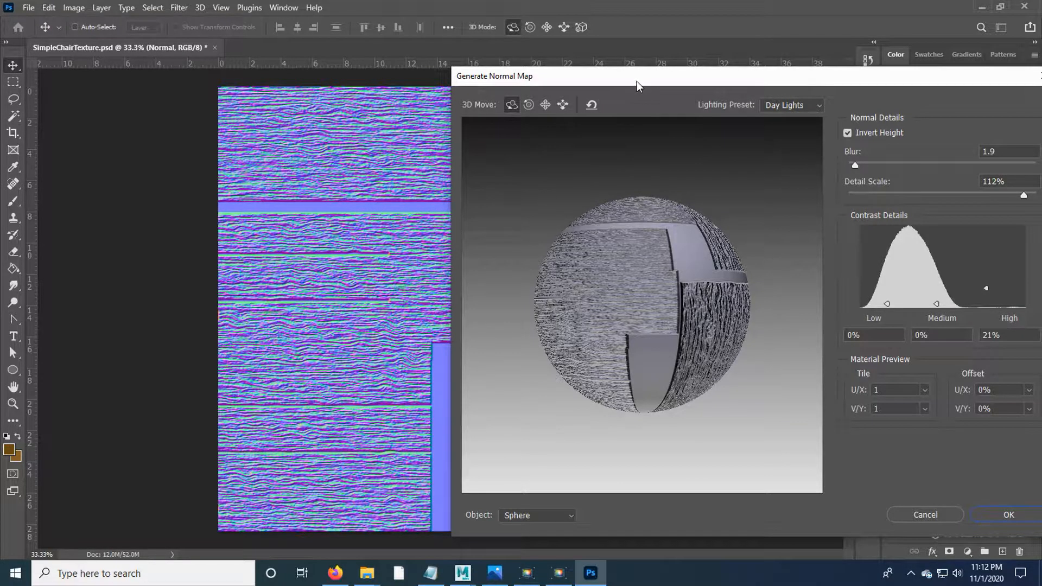
{"action": "left_click_drag", "start_coordinate": [650, 80], "coordinate": [490, 80]}
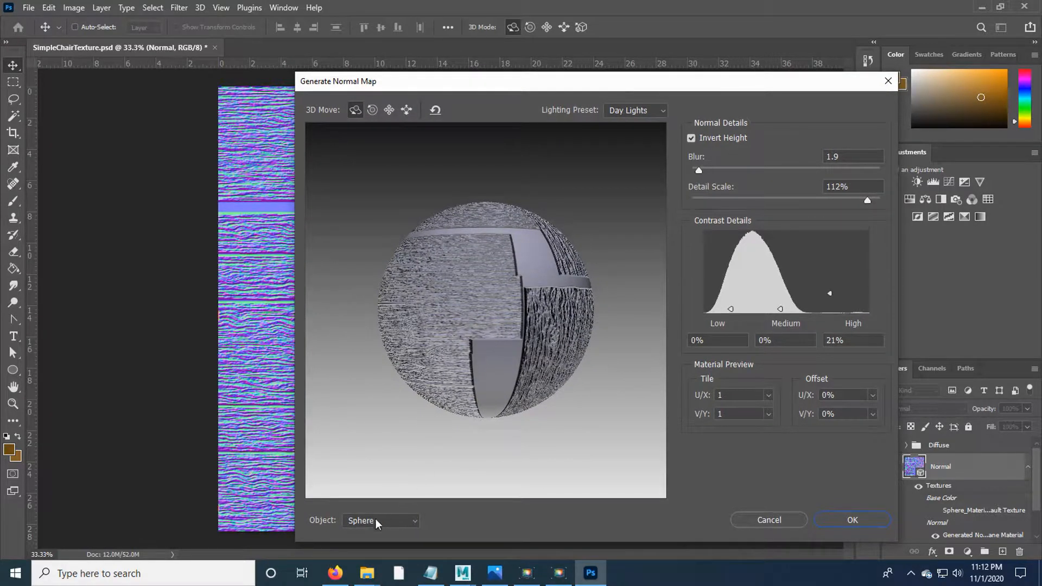
{"action": "left_click", "coordinate": [396, 521]}
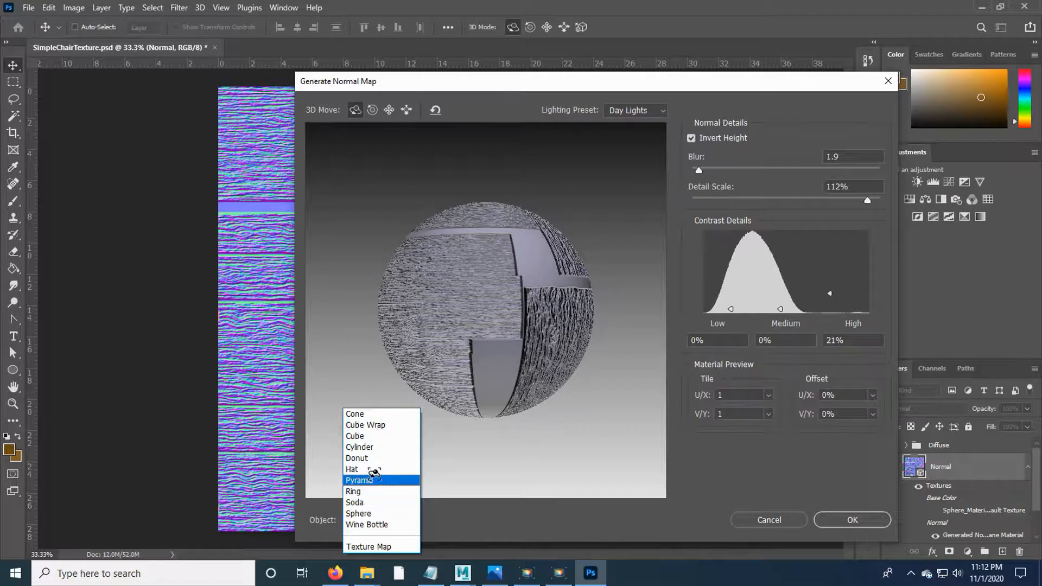
{"action": "left_click", "coordinate": [361, 436]}
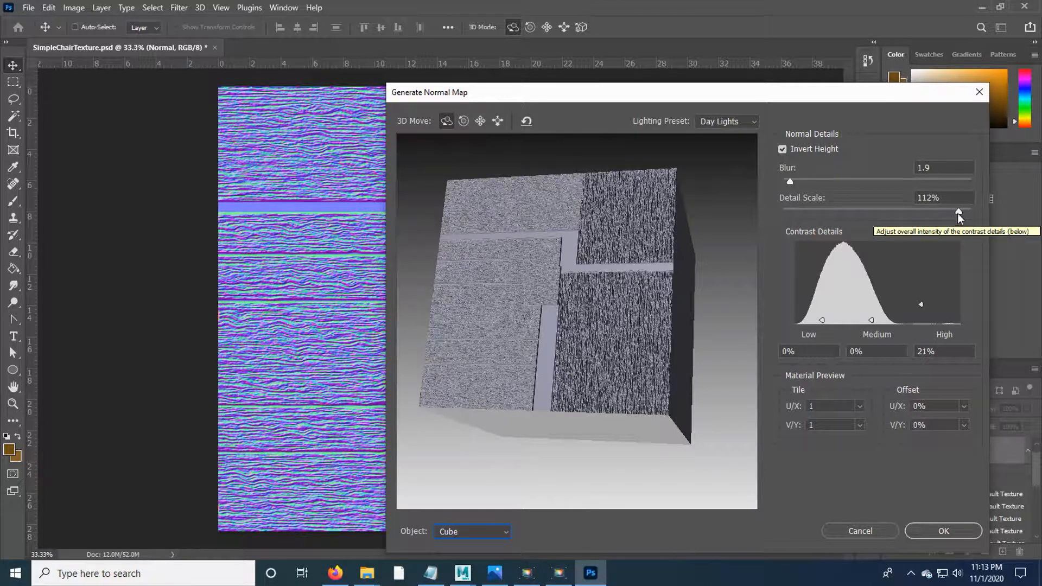
- Set the normal map's detail scale to 80% and blur to 5, and apply the filter to the Normal layer
{"action": "left_click_drag", "start_coordinate": [957, 213], "coordinate": [954, 212]}
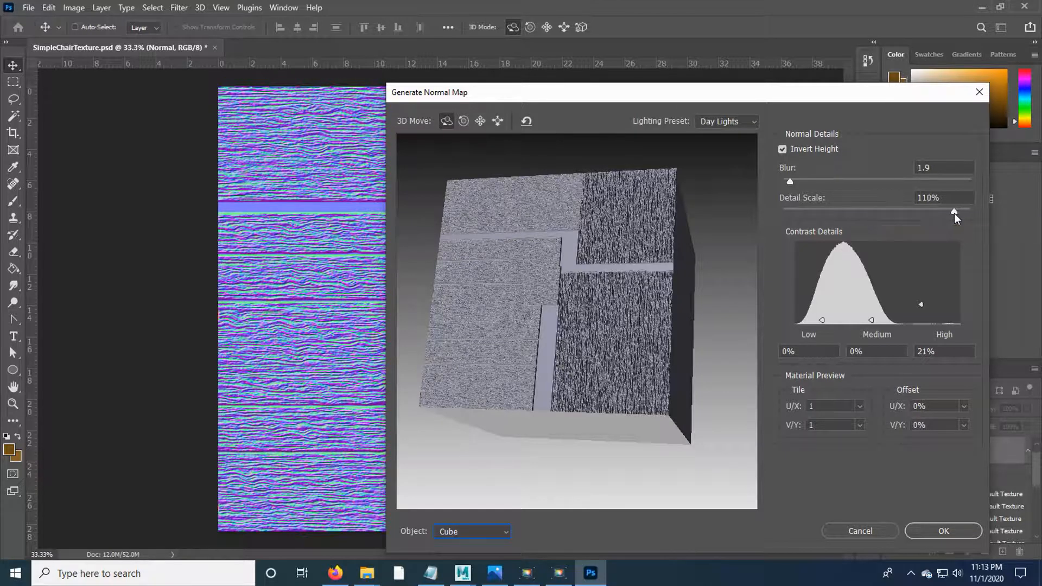
{"action": "left_click", "coordinate": [908, 211]}
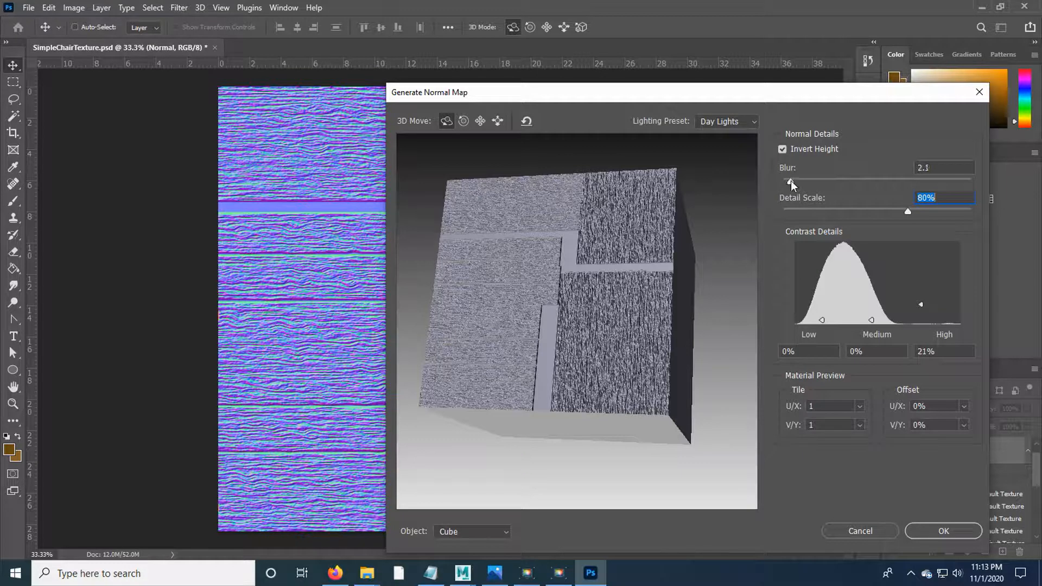
{"action": "left_click_drag", "start_coordinate": [804, 186], "coordinate": [802, 186]}
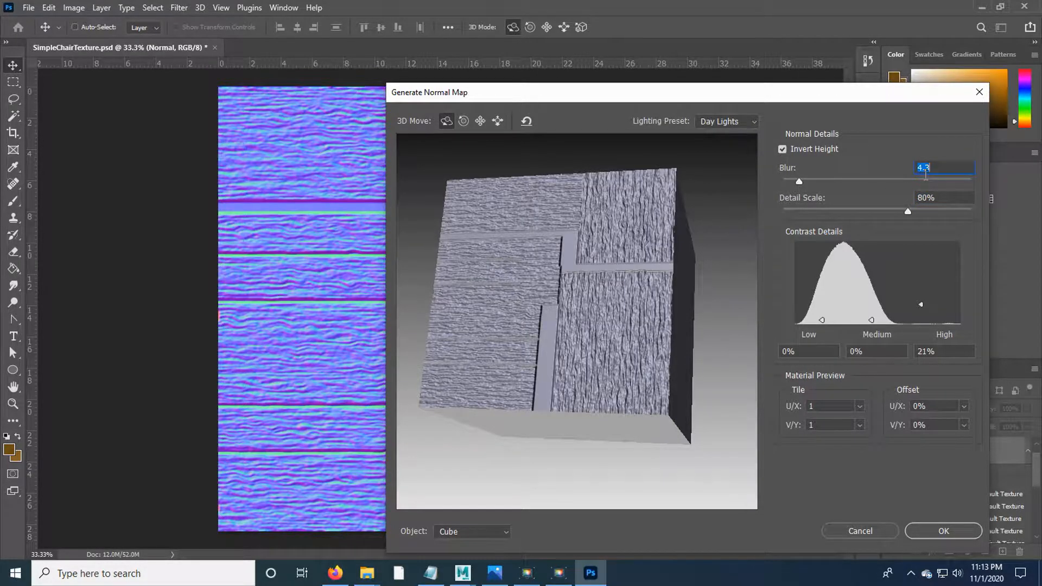
{"action": "type", "text": "5"}
{"action": "left_click_drag", "start_coordinate": [602, 100], "coordinate": [682, 174]}
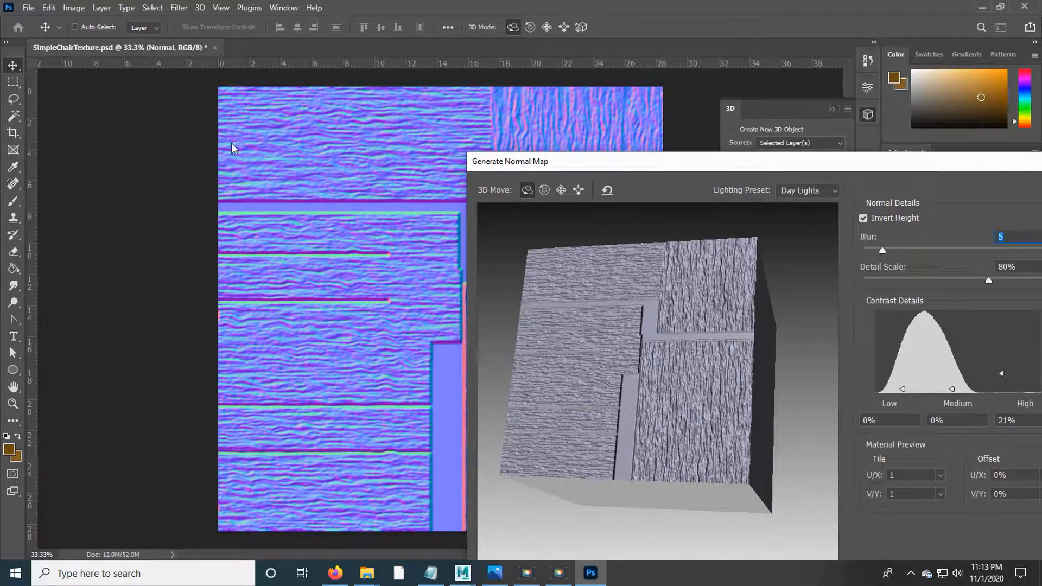
{"action": "left_click_drag", "start_coordinate": [817, 170], "coordinate": [734, 106]}
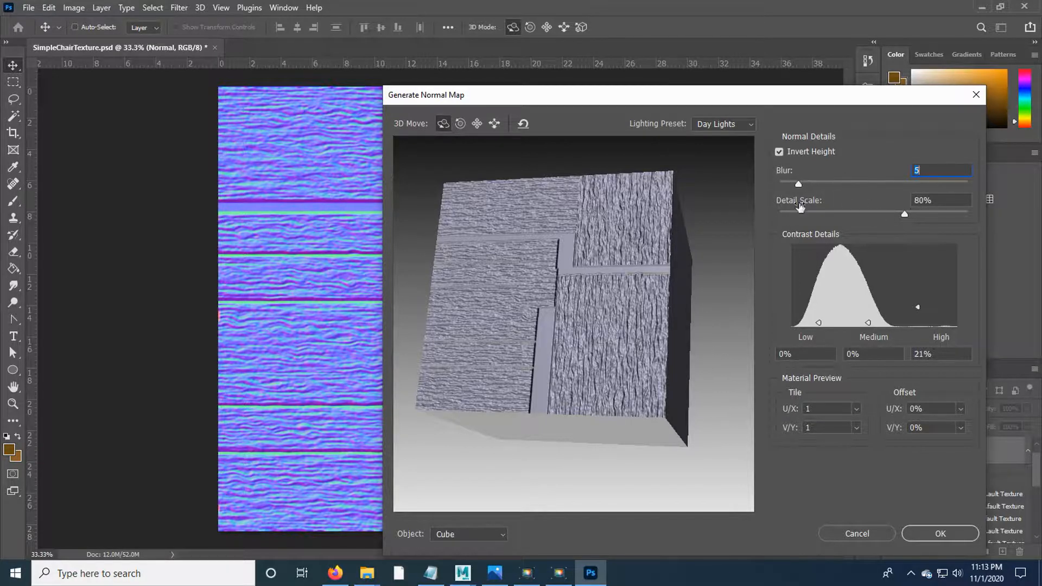
{"action": "left_click_drag", "start_coordinate": [412, 98], "coordinate": [410, 60]}
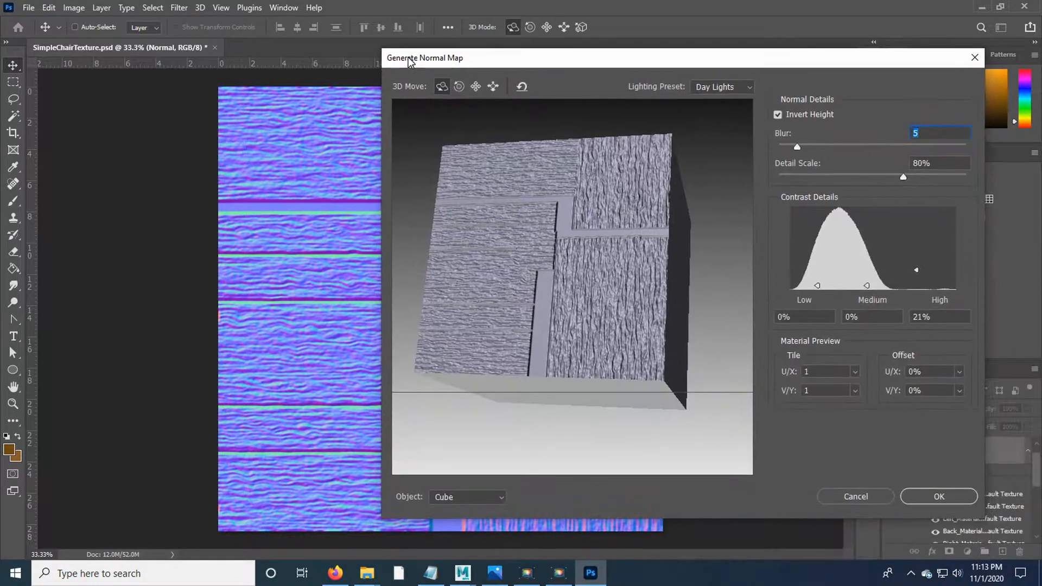
{"action": "left_click", "coordinate": [942, 495]}
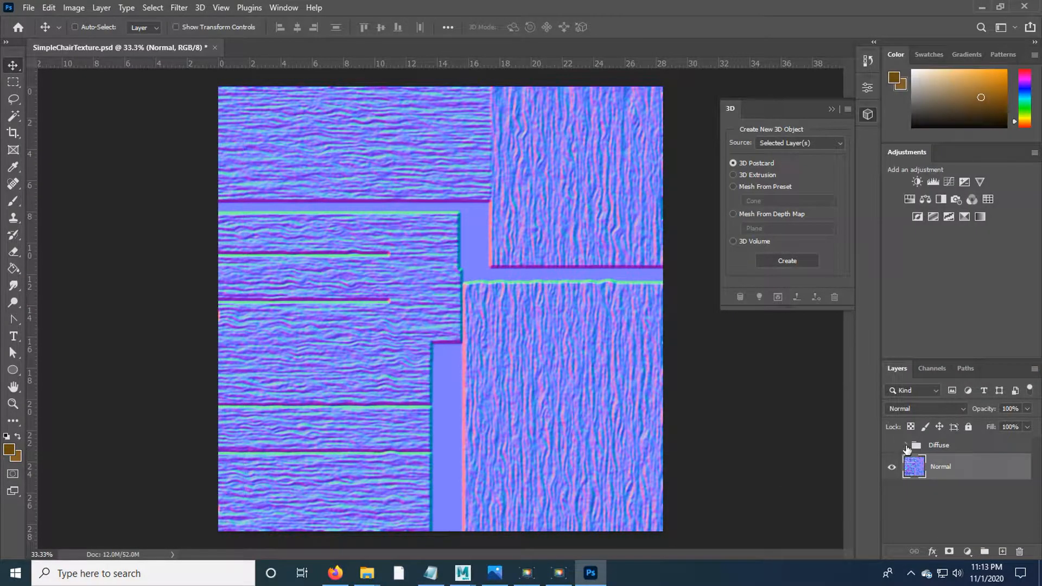
- Save a copy of the normal map as a 24 bits/pixel Targa file named SimpleChairTexture_Normal
{"action": "left_click", "coordinate": [29, 7]}
{"action": "left_click", "coordinate": [69, 165]}
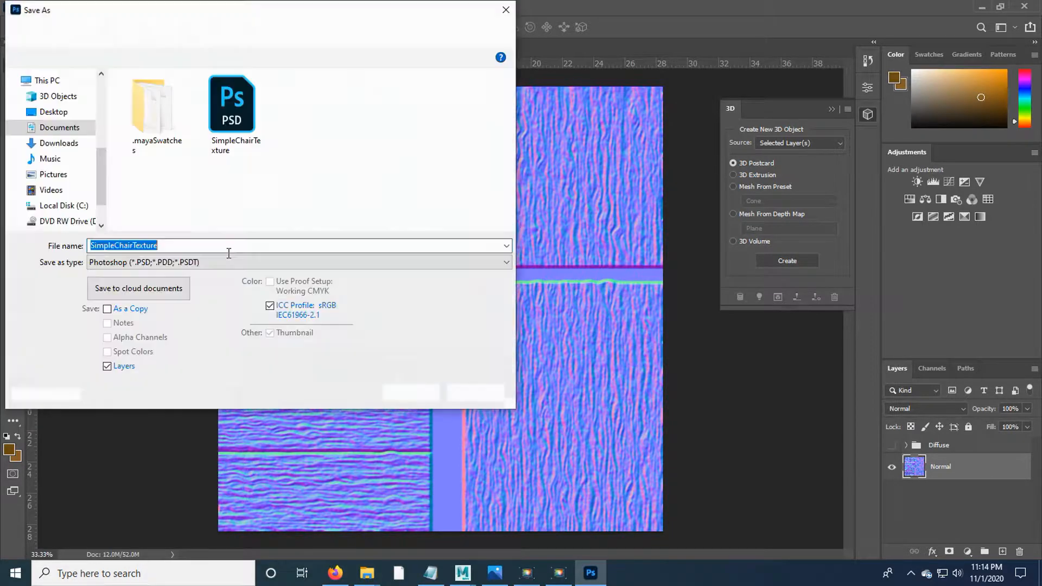
{"action": "left_click", "coordinate": [179, 263]}
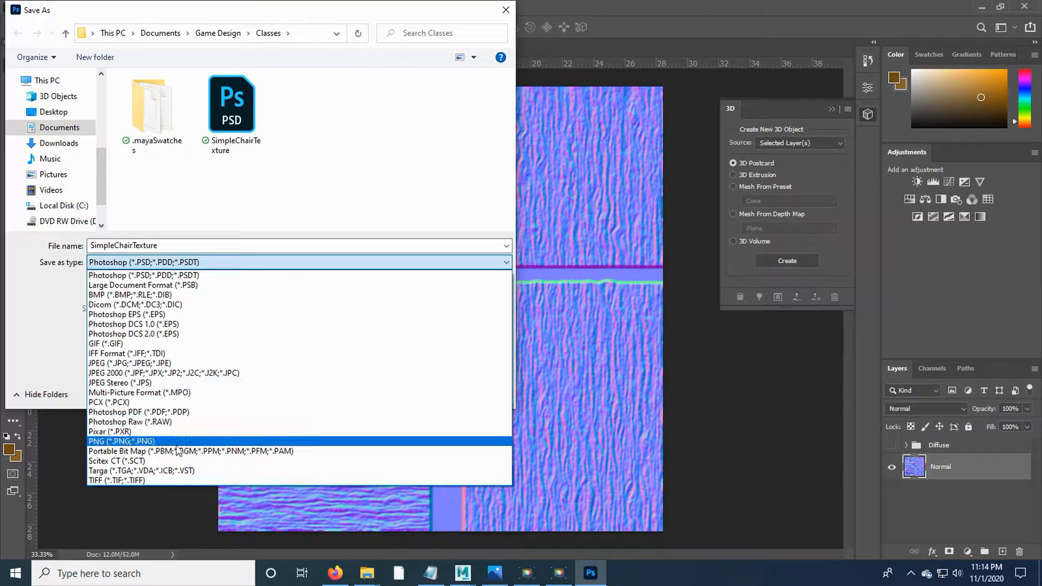
{"action": "left_click", "coordinate": [107, 471]}
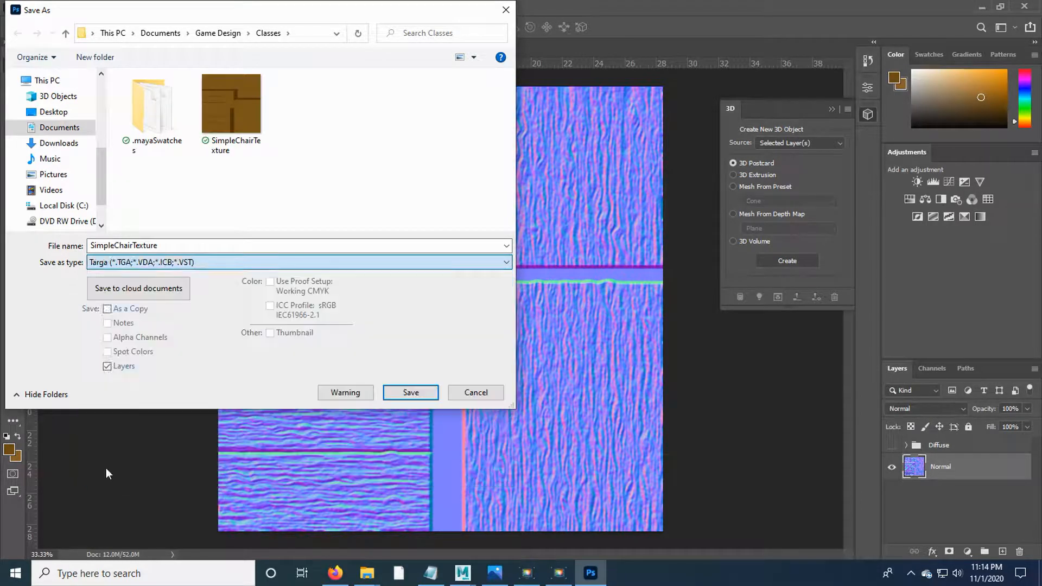
{"action": "double_click", "coordinate": [184, 248]}
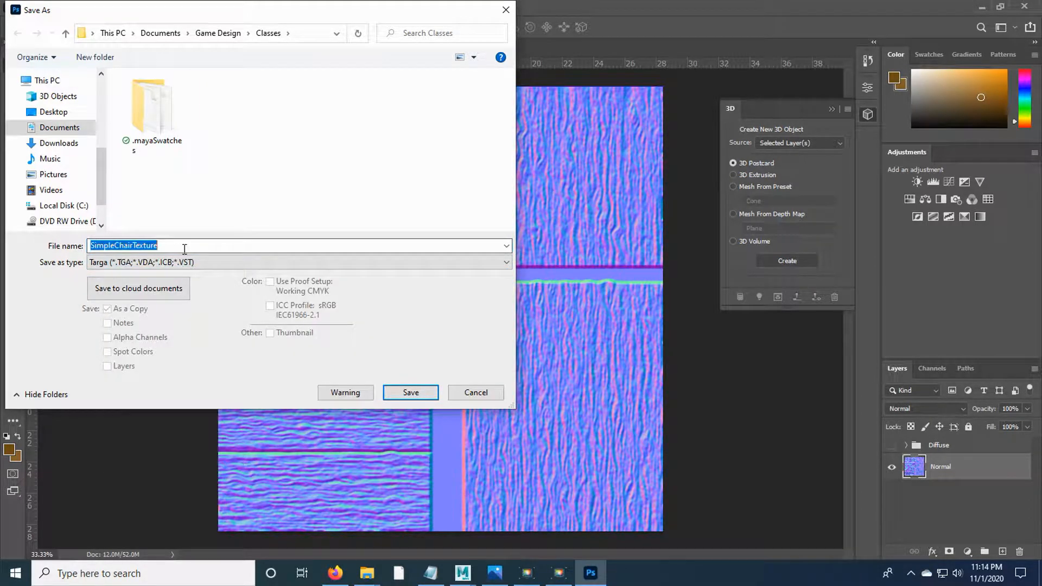
{"action": "left_click", "coordinate": [184, 249]}
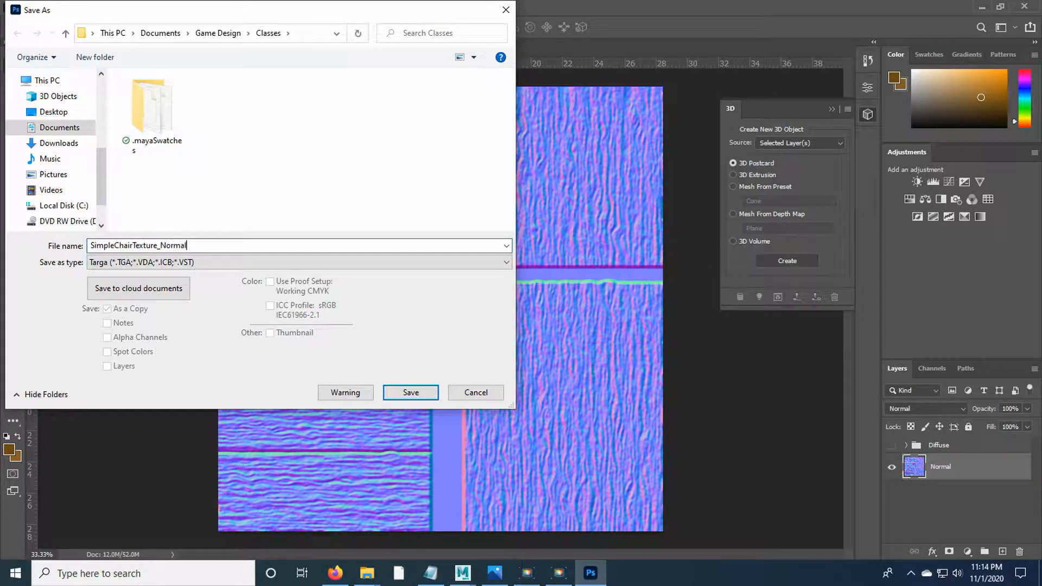
{"action": "left_click", "coordinate": [410, 392]}
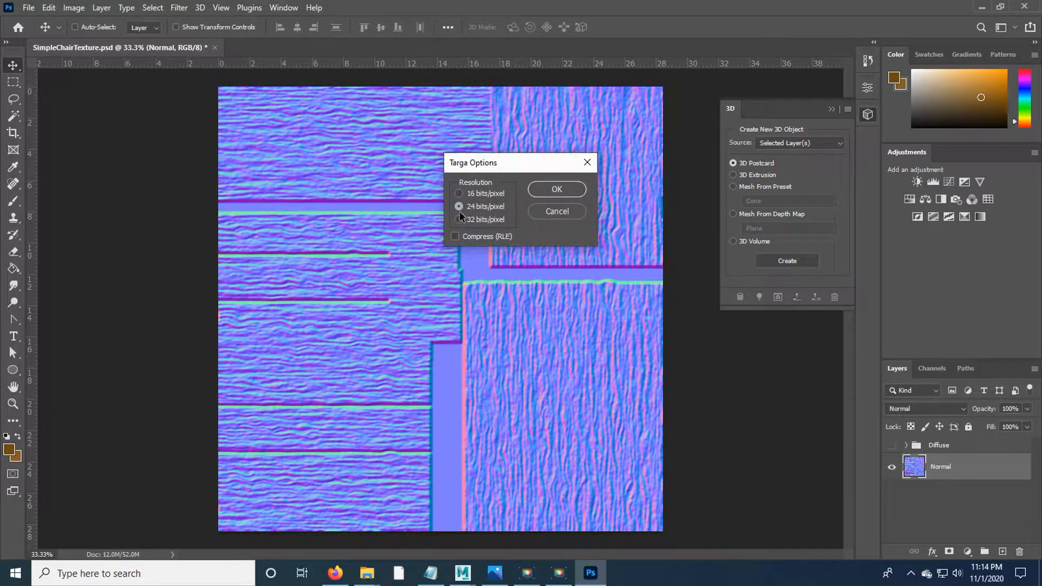
{"action": "left_click", "coordinate": [551, 189]}
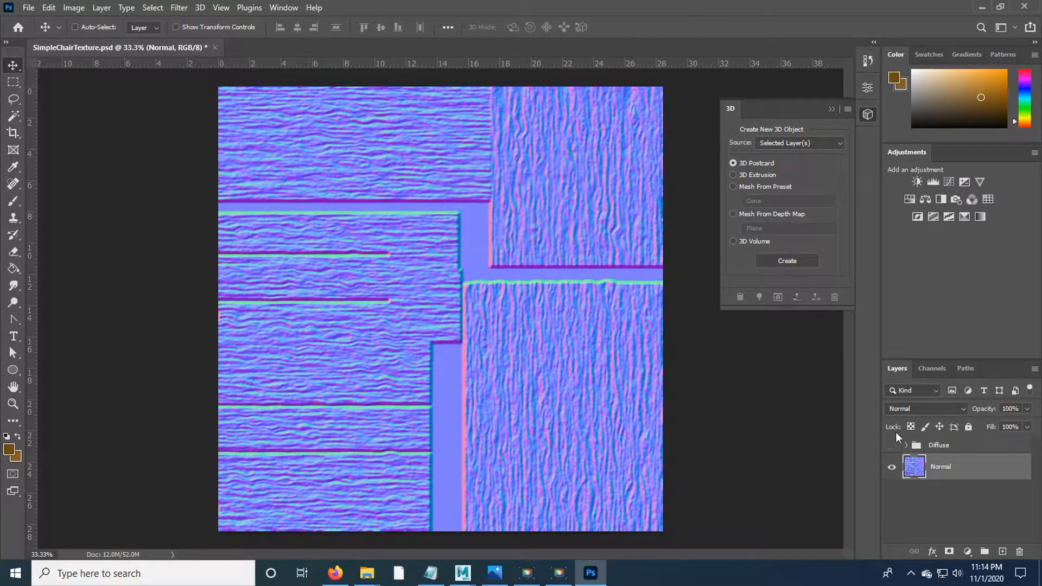
- Make the Diffuse group visible, hide the Normal layer, and select the Diffuse group
{"action": "left_click", "coordinate": [893, 447]}
{"action": "left_click", "coordinate": [893, 447]}
{"action": "left_click", "coordinate": [893, 447]}
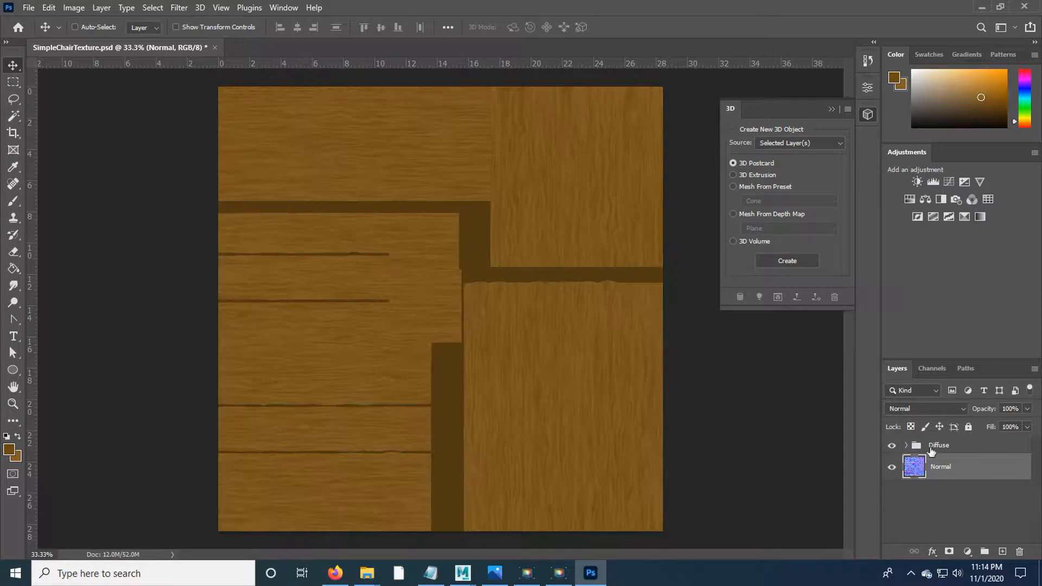
{"action": "left_click", "coordinate": [892, 467]}
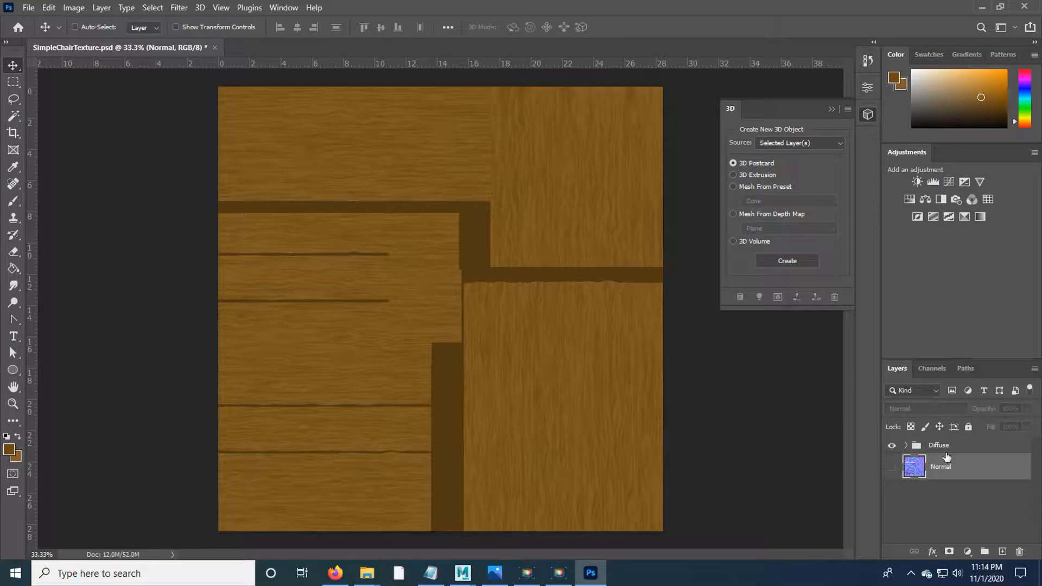
{"action": "left_click", "coordinate": [940, 445]}
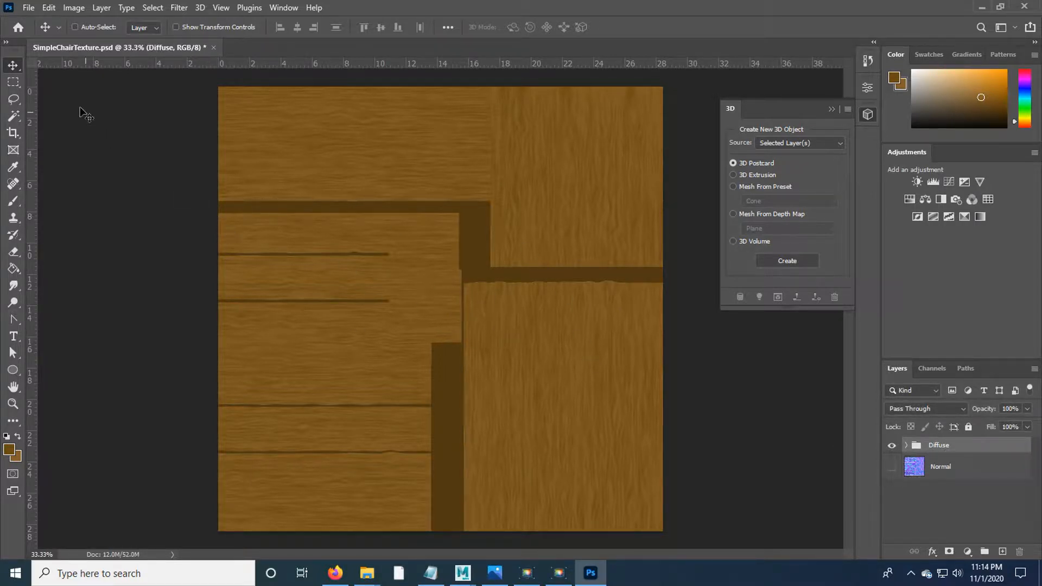
- Save a copy of the diffuse texture as a Targa file named SimpleChairTexture_Diffuse
{"action": "left_click", "coordinate": [37, 7]}
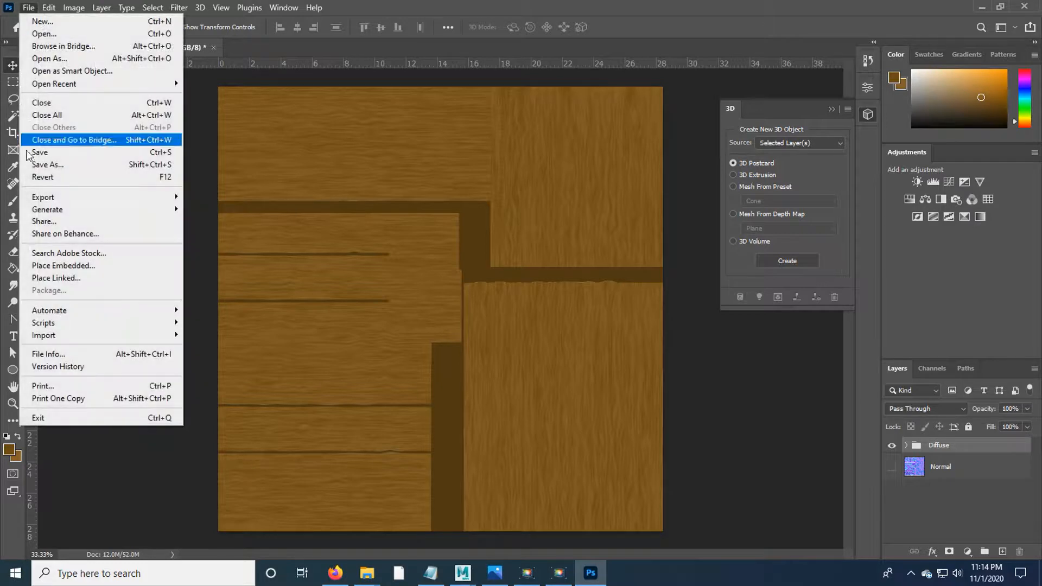
{"action": "left_click", "coordinate": [82, 164]}
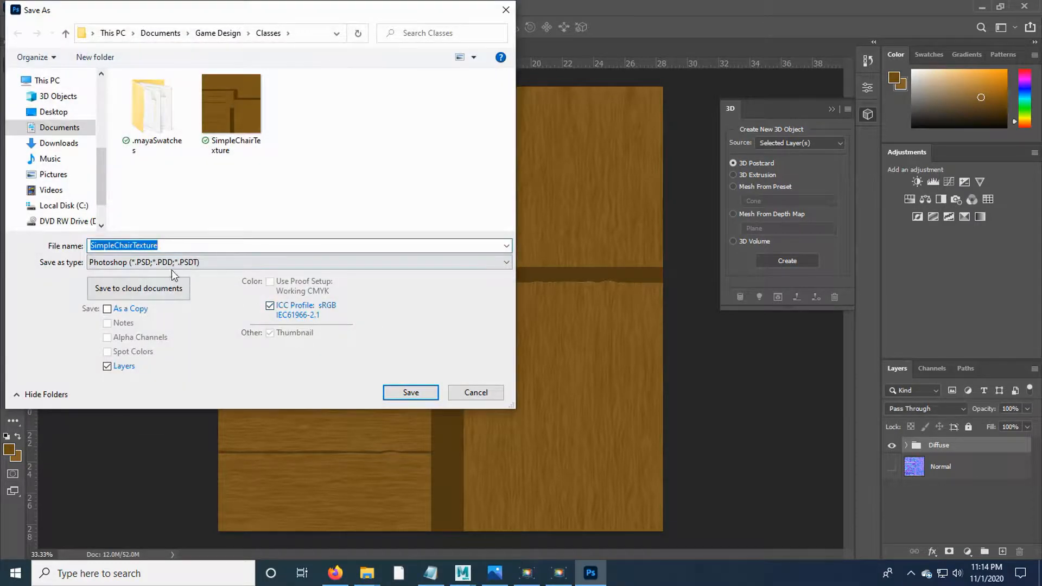
{"action": "left_click", "coordinate": [172, 264]}
{"action": "left_click", "coordinate": [170, 459]}
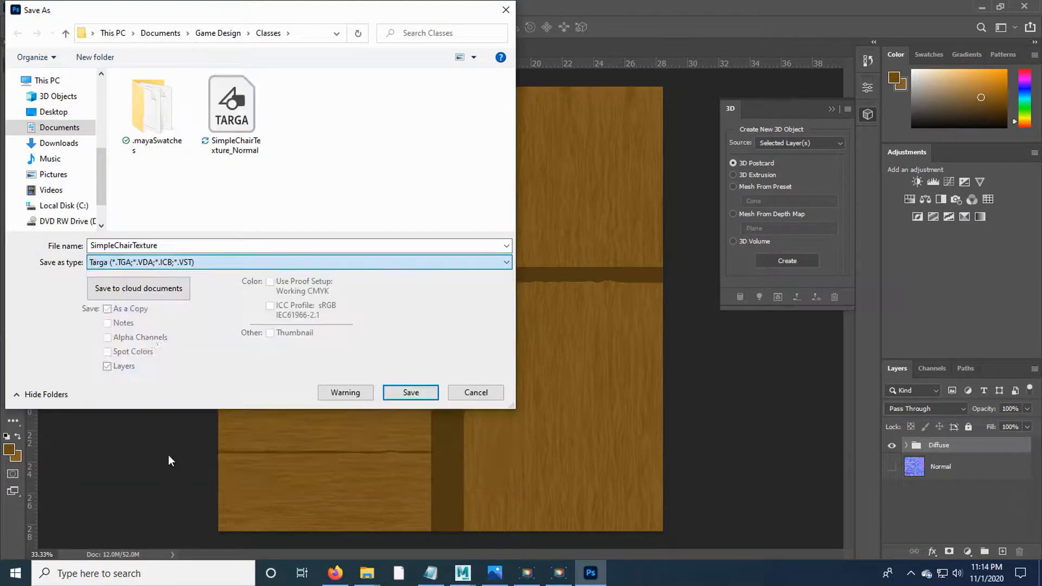
{"action": "double_click", "coordinate": [188, 246]}
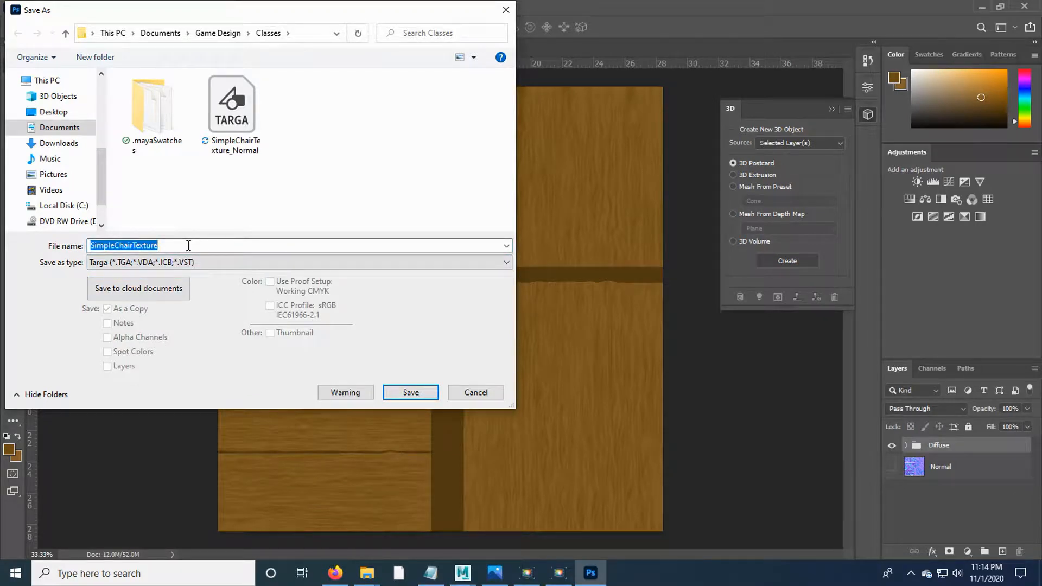
{"action": "left_click", "coordinate": [188, 246]}
{"action": "type", "text": "_"}
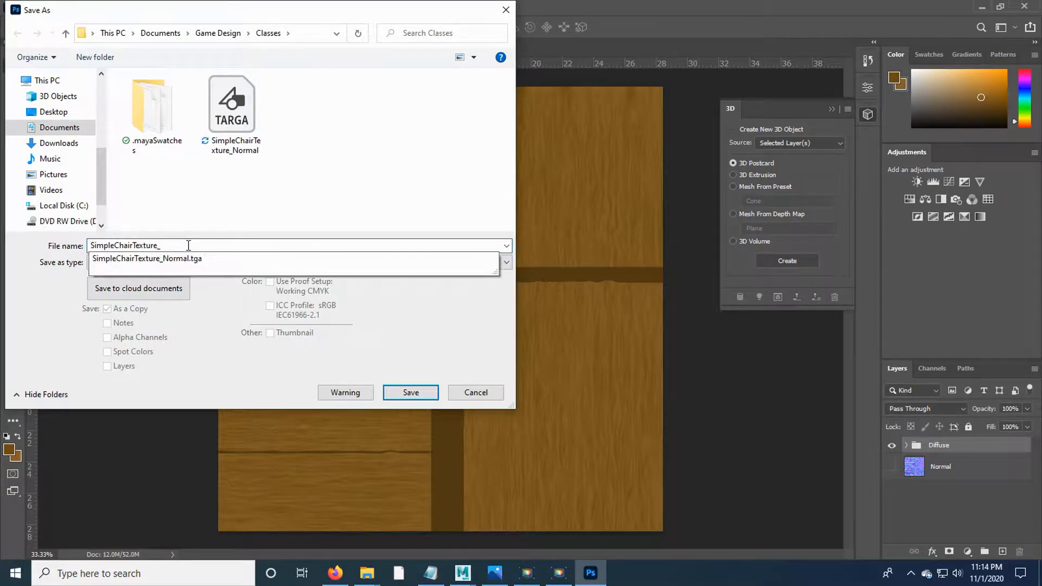
{"action": "type", "text": "Diffuse"}
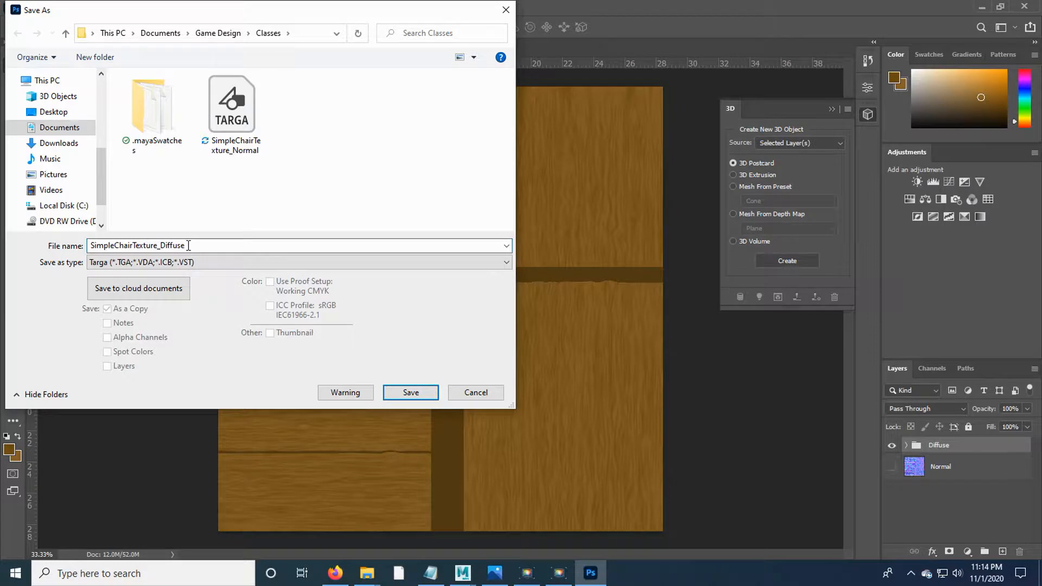
{"action": "left_click", "coordinate": [411, 393]}
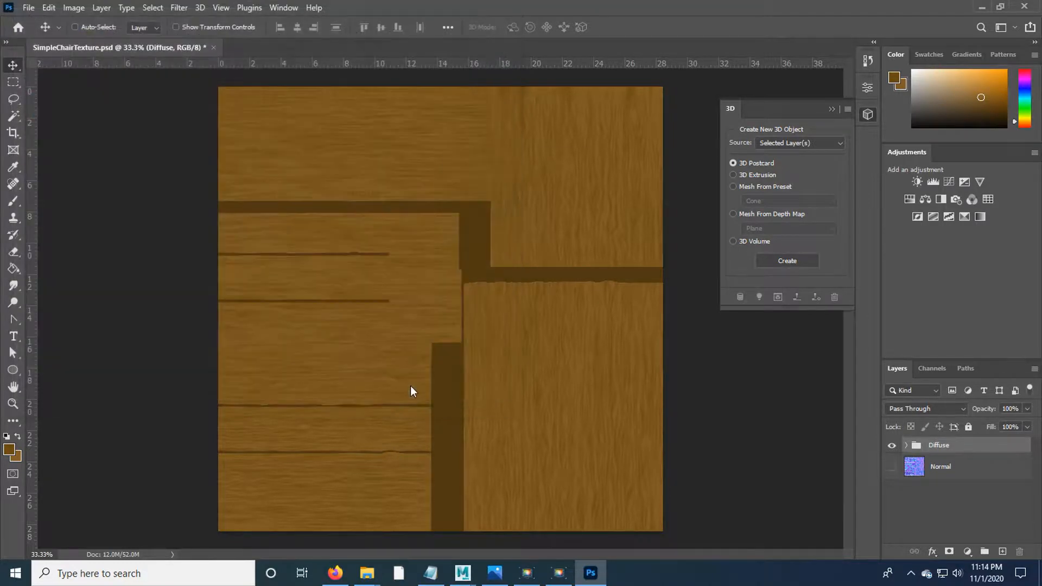
{"action": "left_click", "coordinate": [545, 194]}
- Switch to Maya, select the chair mesh, and open its material attributes
{"action": "mouse_move", "coordinate": [463, 573]}
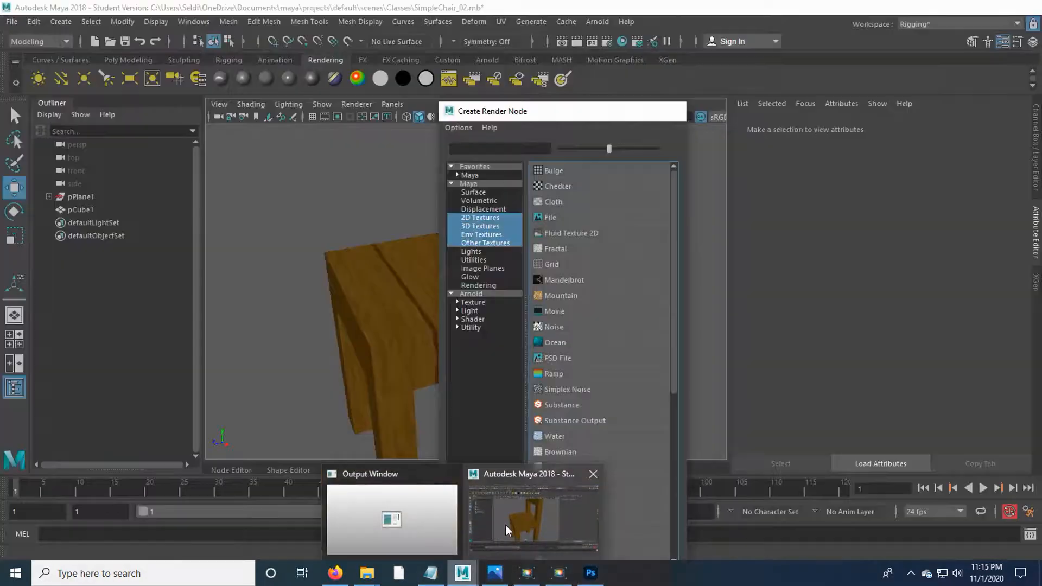
{"action": "left_click", "coordinate": [529, 515]}
{"action": "left_click", "coordinate": [516, 298]}
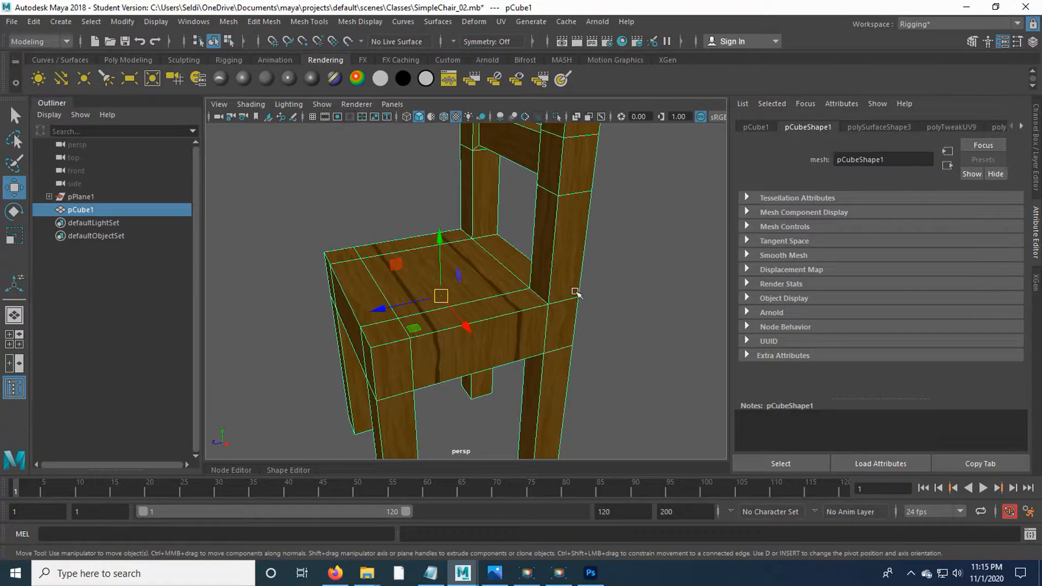
{"action": "right_click", "coordinate": [549, 269]}
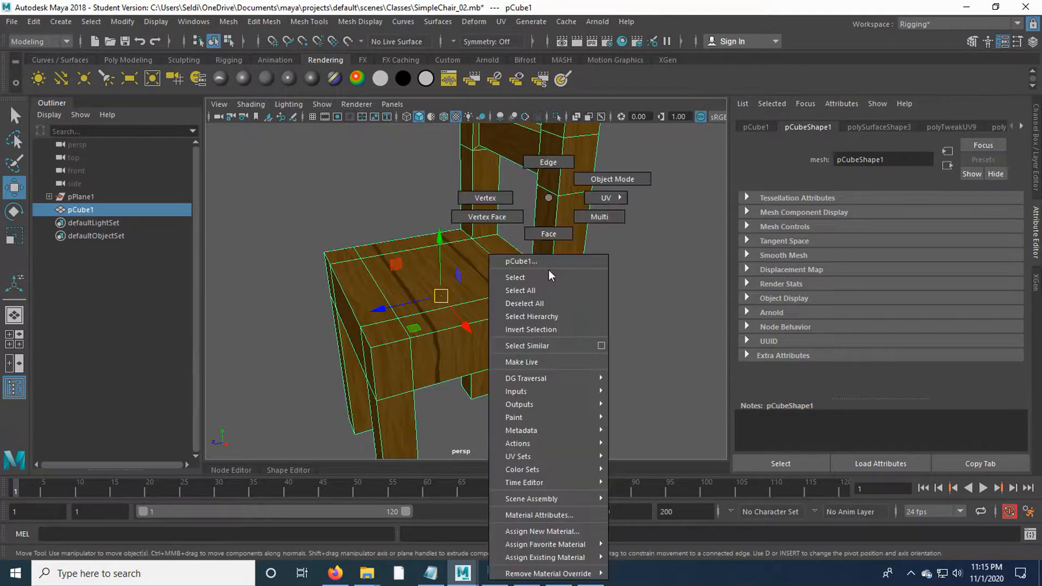
{"action": "left_click", "coordinate": [556, 515]}
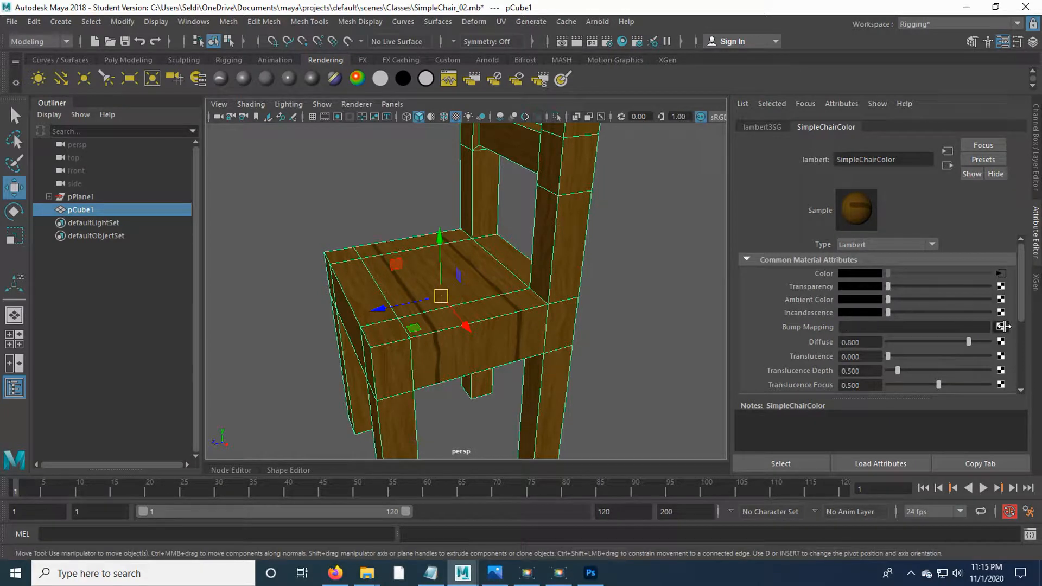
- Connect a File texture to the SimpleChairColor material's Bump Mapping and load SimpleChairTexture_Normal.tga into it
{"action": "left_click", "coordinate": [1001, 326]}
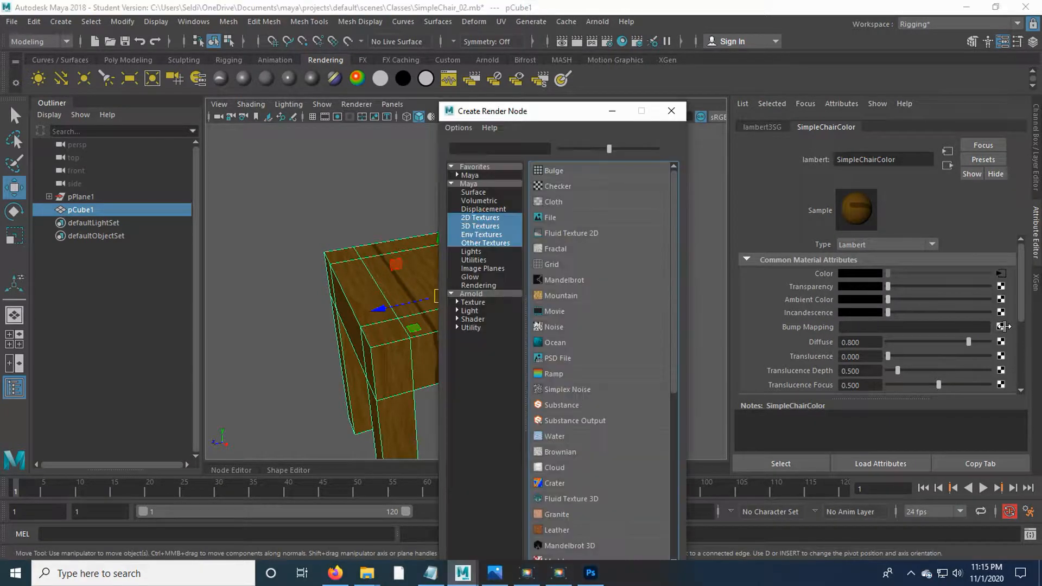
{"action": "left_click", "coordinate": [571, 220]}
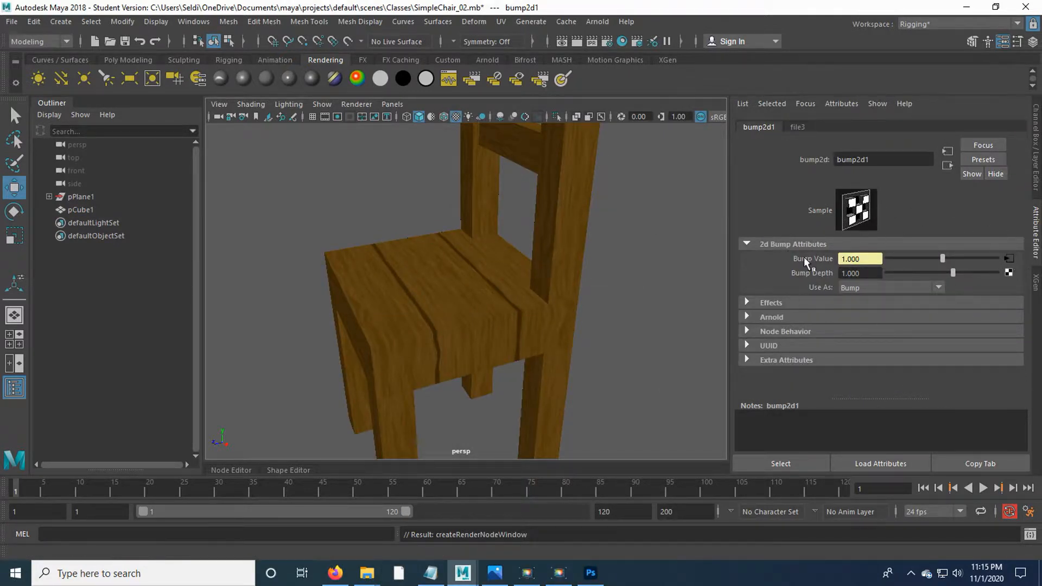
{"action": "left_click", "coordinate": [1009, 260]}
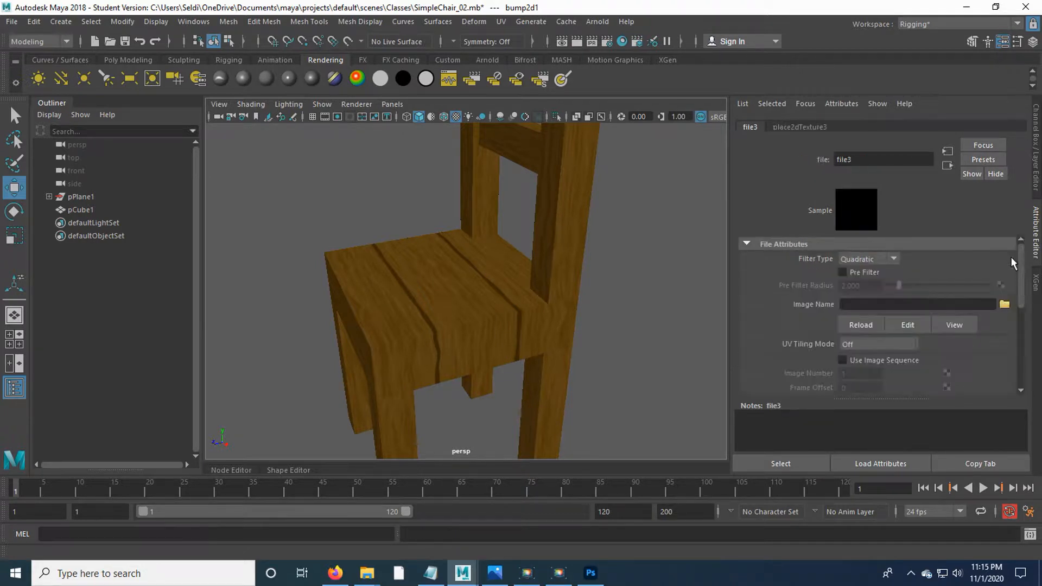
{"action": "left_click", "coordinate": [1005, 304]}
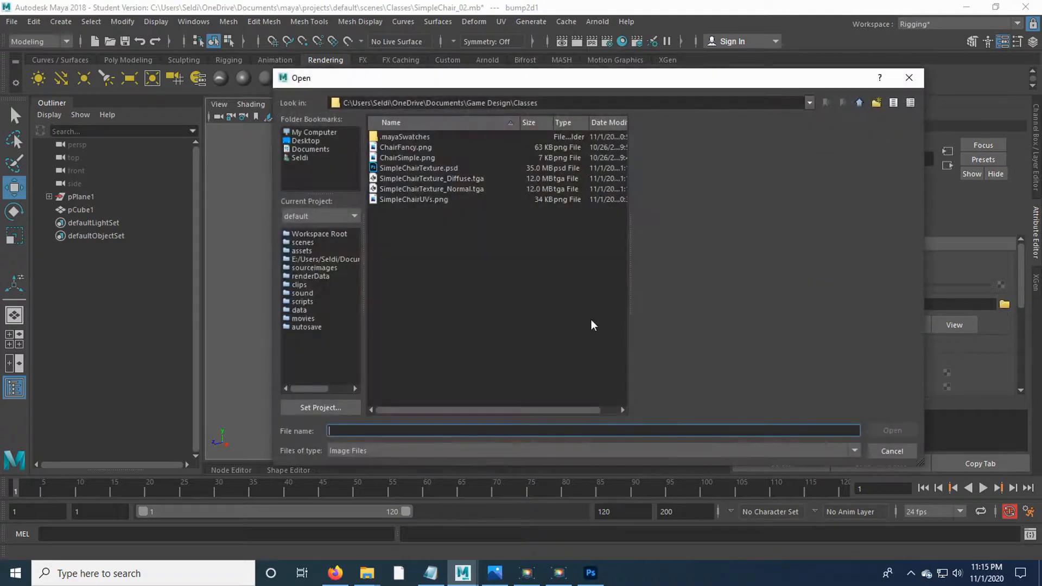
{"action": "left_click", "coordinate": [425, 191]}
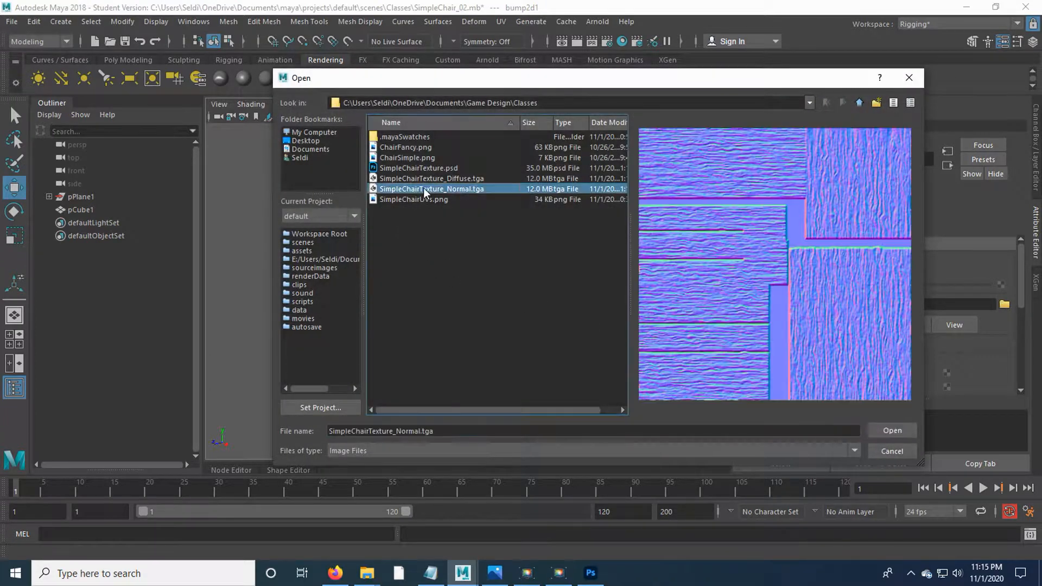
{"action": "left_click", "coordinate": [892, 430]}
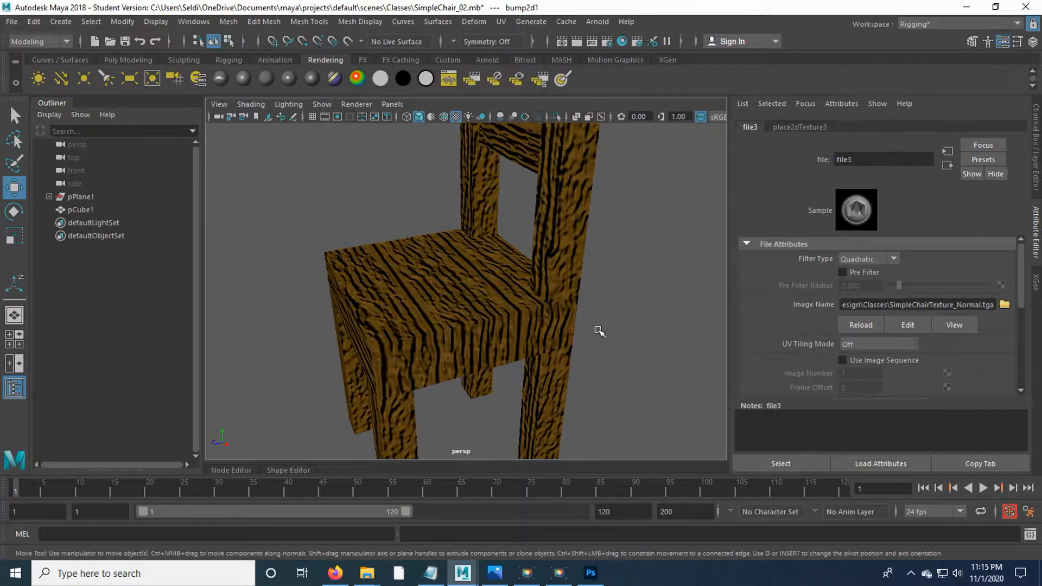
- Set the color space of the normal map's file texture to Raw
{"action": "scroll", "coordinate": [561, 297], "scroll_direction": "up", "scroll_amount": 5}
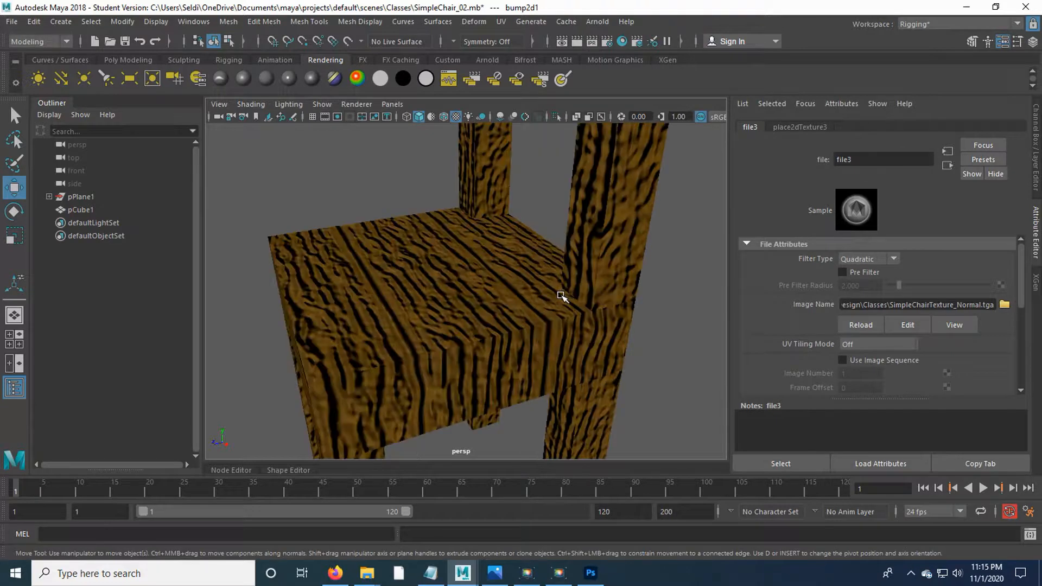
{"action": "mouse_move", "coordinate": [476, 310]}
{"action": "left_mouse_down"}
{"action": "mouse_move", "coordinate": [479, 286]}
{"action": "mouse_move", "coordinate": [473, 298]}
{"action": "mouse_move", "coordinate": [485, 306]}
{"action": "left_mouse_up"}
{"action": "scroll", "coordinate": [849, 288], "scroll_direction": "down", "scroll_amount": 3}
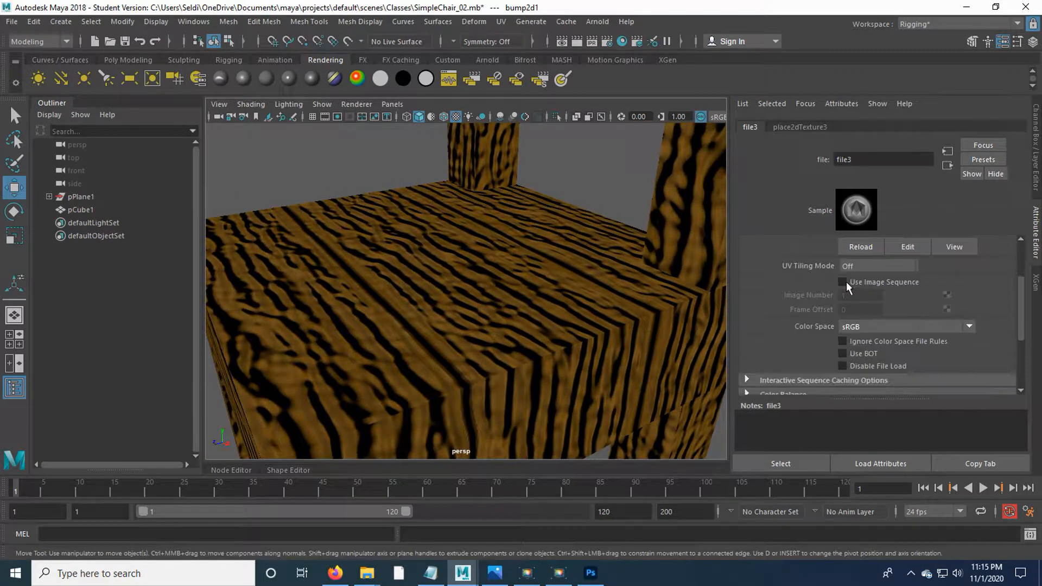
{"action": "left_click", "coordinate": [892, 327]}
{"action": "scroll", "coordinate": [890, 394], "scroll_direction": "up", "scroll_amount": 3}
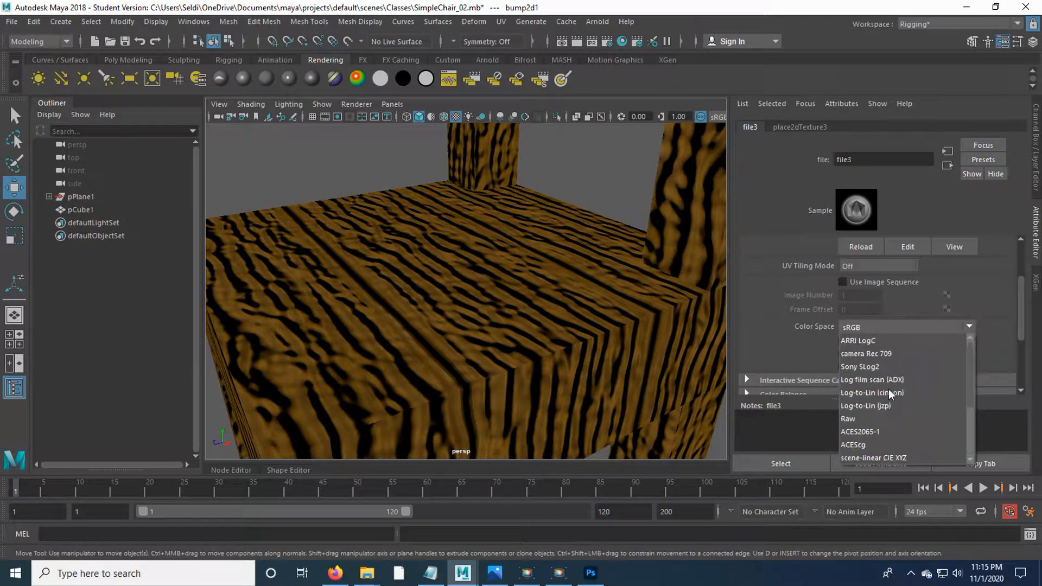
{"action": "left_click", "coordinate": [888, 419]}
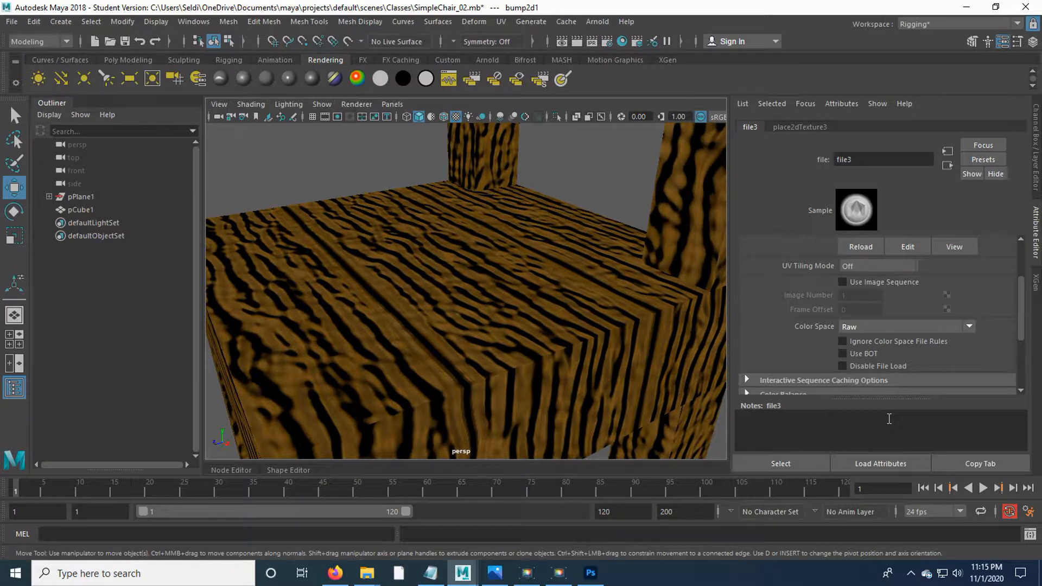
{"action": "scroll", "coordinate": [823, 299], "scroll_direction": "up", "scroll_amount": 3}
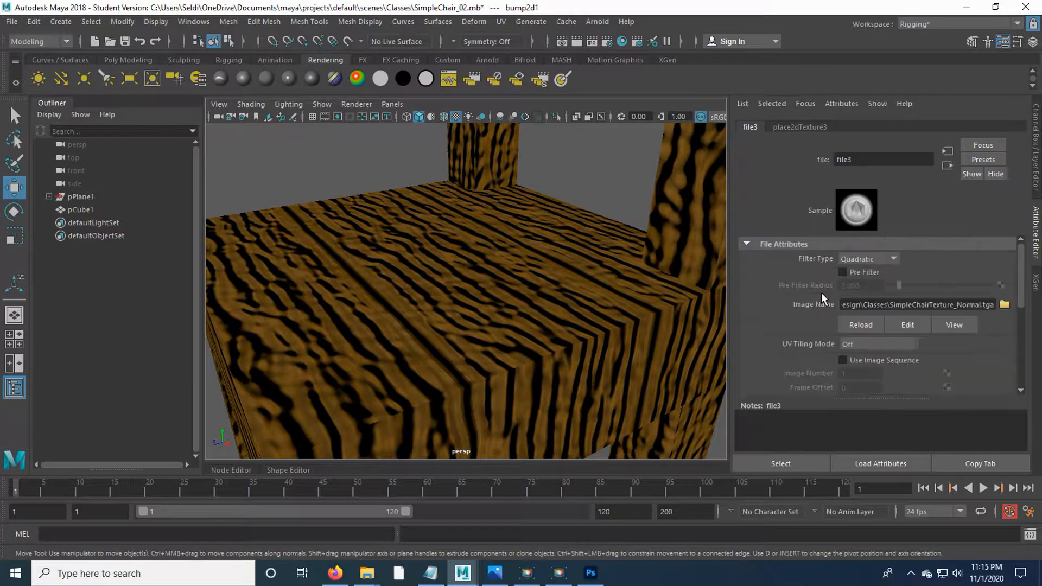
- Return to the bump2d1 node and set it to be used as Object Space Normals
{"action": "left_click", "coordinate": [948, 167]}
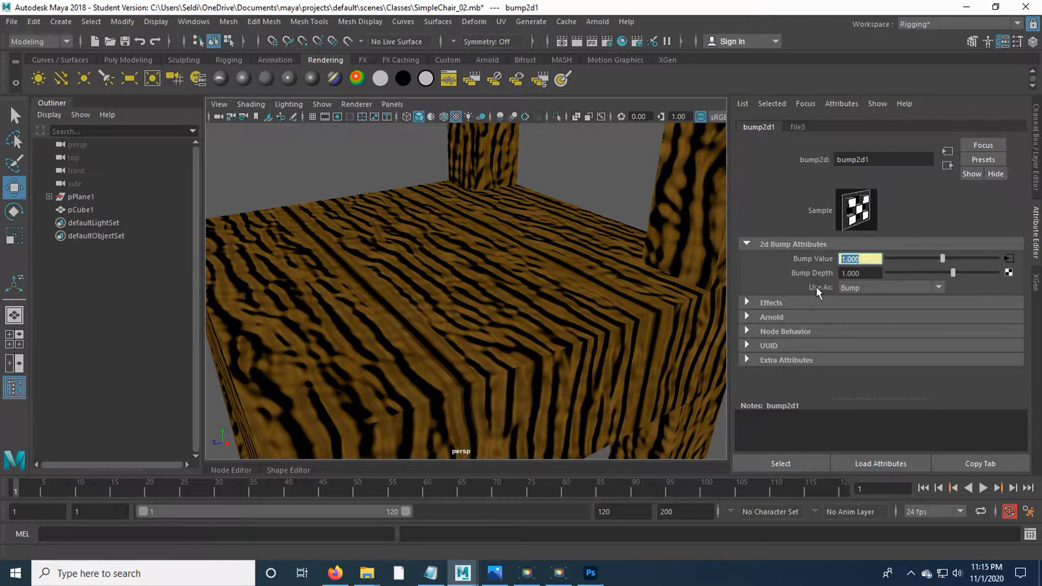
{"action": "left_click", "coordinate": [873, 288]}
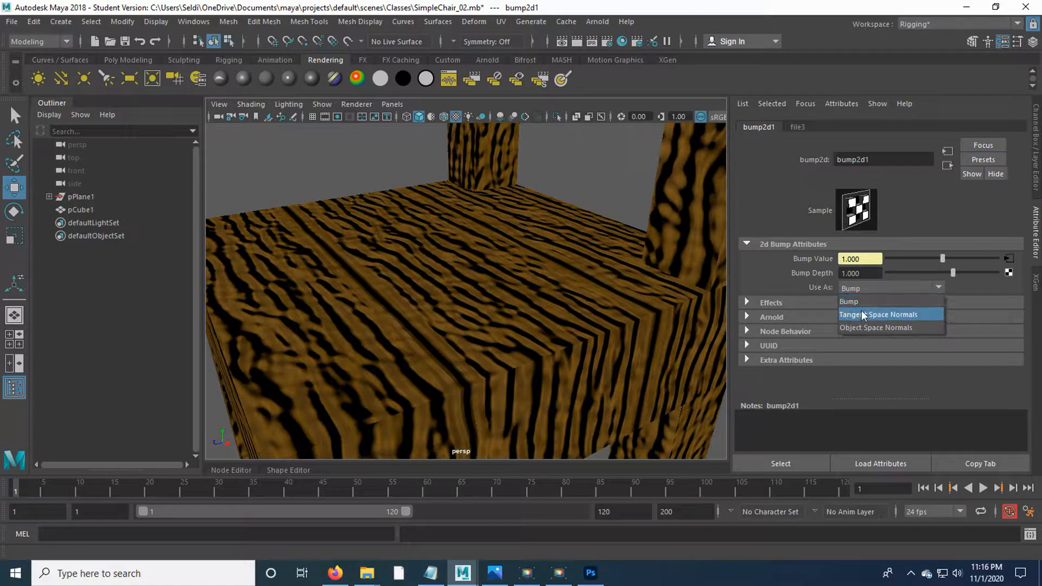
{"action": "left_click", "coordinate": [874, 327]}
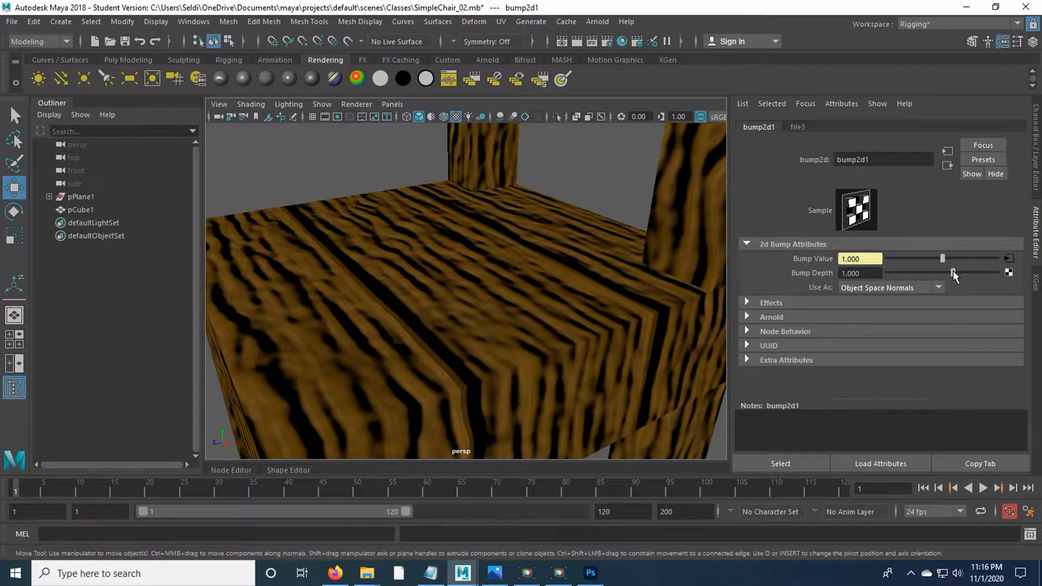
- Lower the bump2d1 node's Bump Depth to -0.120 and set it to be used as Tangent Space Normals
{"action": "left_click_drag", "start_coordinate": [953, 272], "coordinate": [940, 272]}
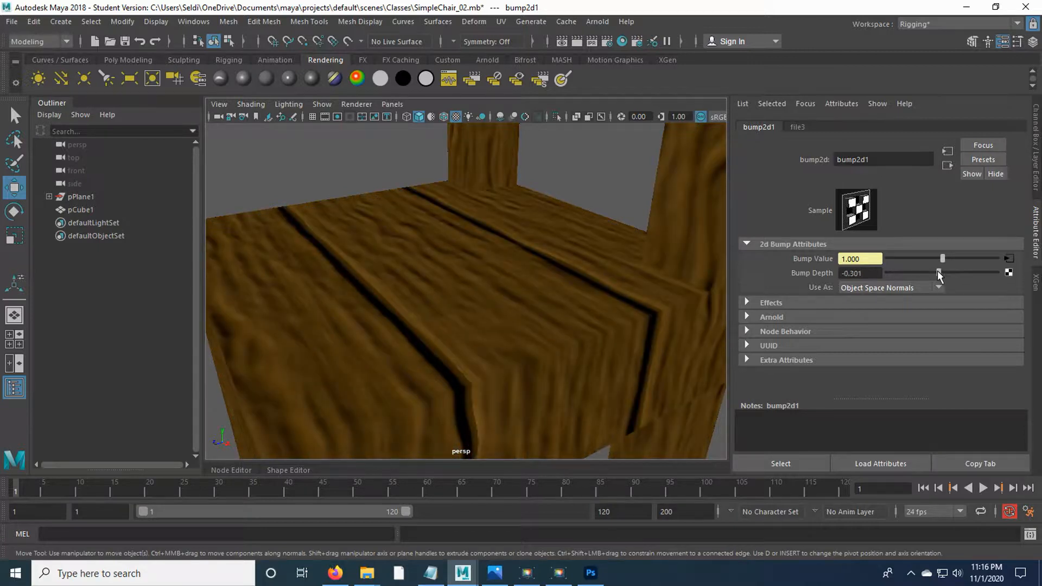
{"action": "left_click_drag", "start_coordinate": [940, 272], "coordinate": [941, 272]}
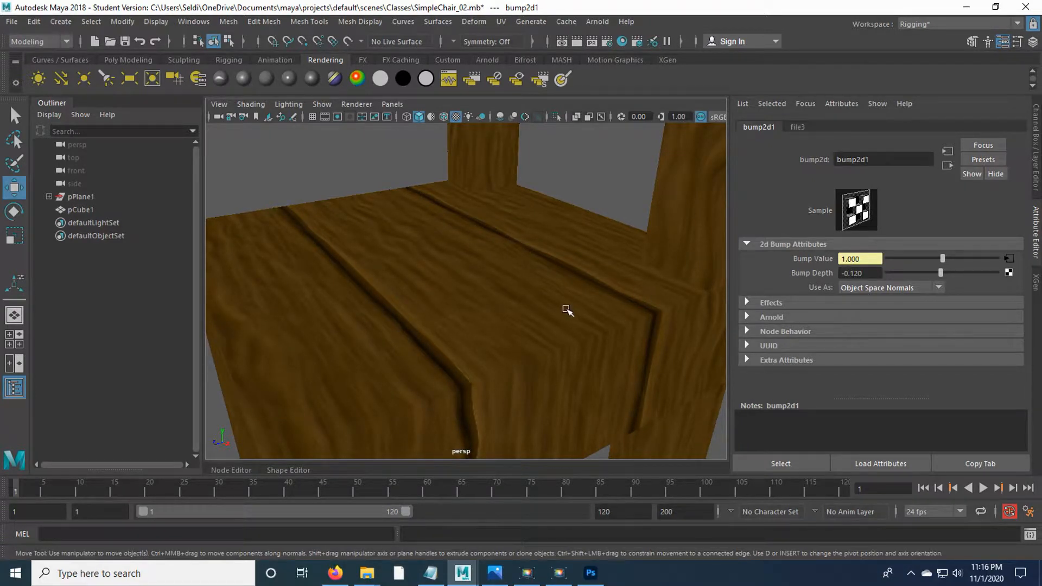
{"action": "scroll", "coordinate": [567, 309], "scroll_direction": "down", "scroll_amount": 5}
{"action": "scroll", "coordinate": [567, 309], "scroll_direction": "up", "scroll_amount": 2}
{"action": "scroll", "coordinate": [567, 309], "scroll_direction": "up", "scroll_amount": 2}
{"action": "left_click_drag", "start_coordinate": [521, 365], "coordinate": [548, 351]}
{"action": "left_click", "coordinate": [865, 289]}
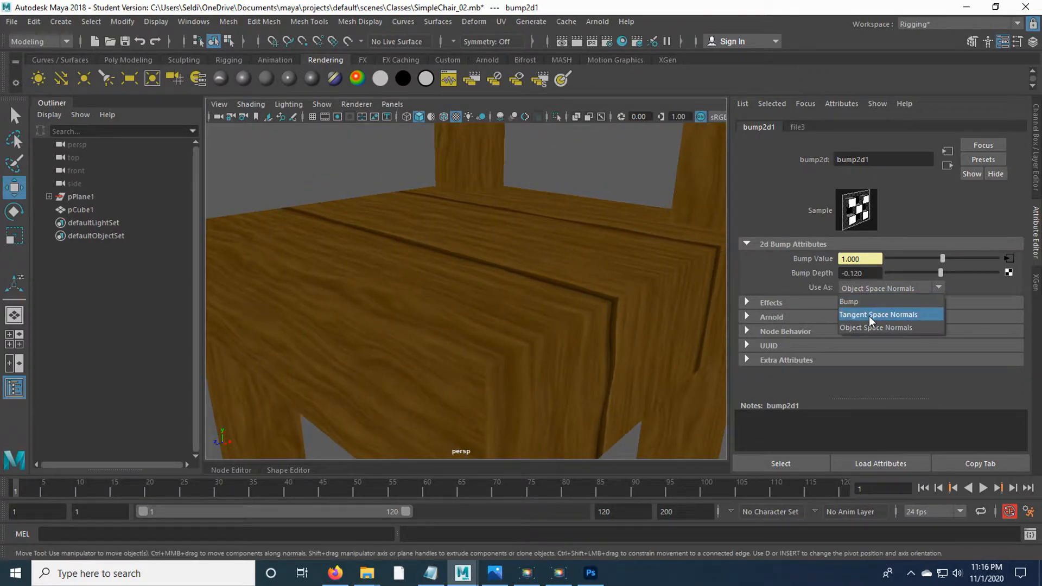
{"action": "left_click", "coordinate": [869, 318]}
- Examine the normal map's effect on the chair's seat, backrest and legs, up close and from a distance
{"action": "mouse_move", "coordinate": [574, 344]}
{"action": "left_mouse_down"}
{"action": "mouse_move", "coordinate": [539, 339]}
{"action": "mouse_move", "coordinate": [563, 339]}
{"action": "left_mouse_up"}
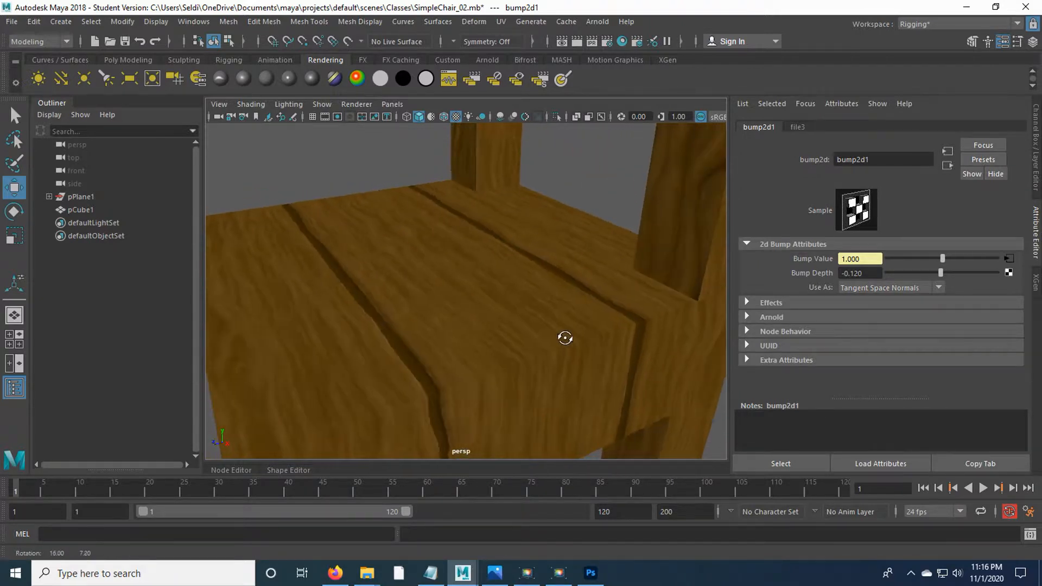
{"action": "scroll", "coordinate": [580, 293], "scroll_direction": "down", "scroll_amount": 3}
{"action": "left_click_drag", "start_coordinate": [578, 277], "coordinate": [661, 286]}
{"action": "scroll", "coordinate": [563, 311], "scroll_direction": "down", "scroll_amount": 3}
{"action": "scroll", "coordinate": [653, 282], "scroll_direction": "down", "scroll_amount": 1}
{"action": "scroll", "coordinate": [544, 354], "scroll_direction": "up", "scroll_amount": 3}
{"action": "scroll", "coordinate": [530, 304], "scroll_direction": "up", "scroll_amount": 4}
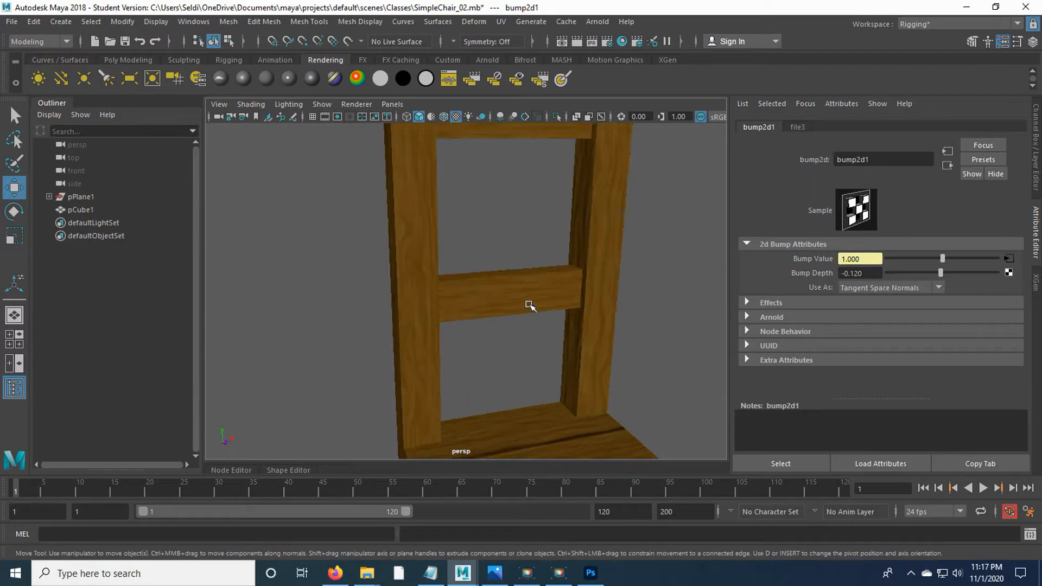
{"action": "left_click_drag", "start_coordinate": [530, 304], "coordinate": [426, 326]}
{"action": "scroll", "coordinate": [499, 222], "scroll_direction": "up", "scroll_amount": 3}
{"action": "left_click_drag", "start_coordinate": [499, 222], "coordinate": [481, 296]}
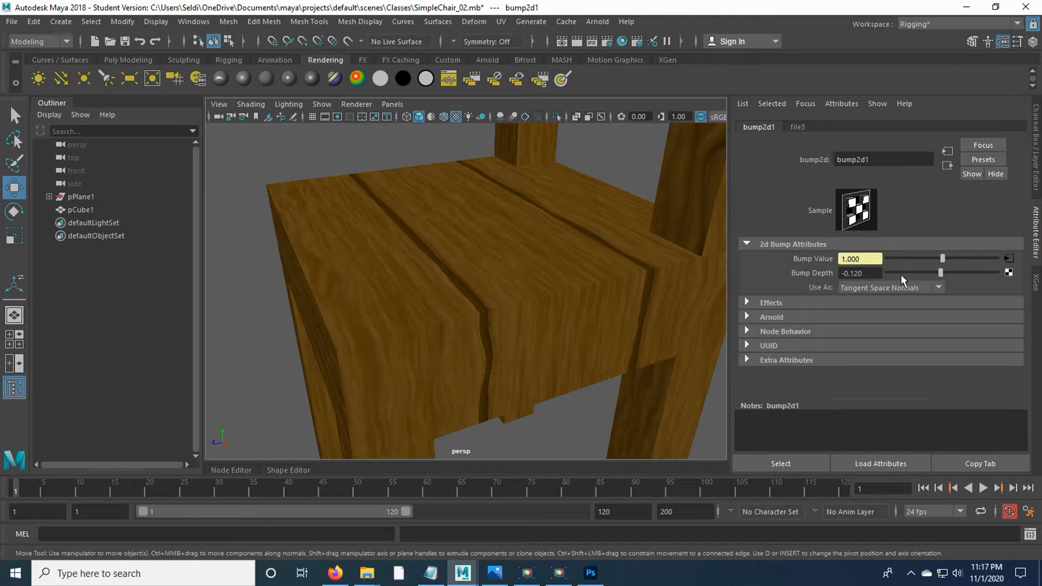
{"action": "scroll", "coordinate": [588, 296], "scroll_direction": "down", "scroll_amount": 6}
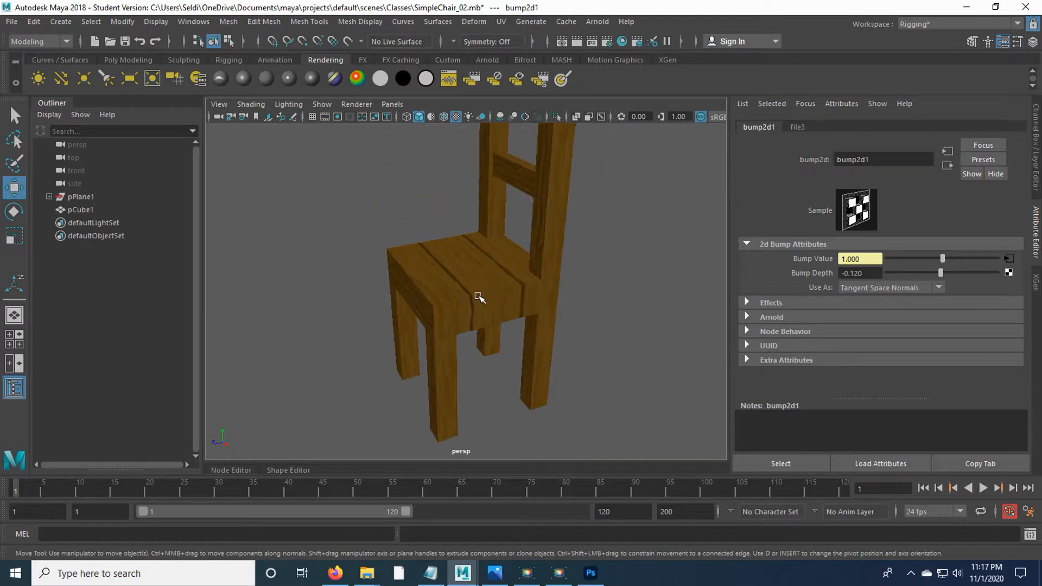
{"action": "left_click_drag", "start_coordinate": [481, 297], "coordinate": [523, 293], "text": "alt"}
{"action": "left_click_drag", "start_coordinate": [527, 225], "coordinate": [519, 344], "text": "alt"}
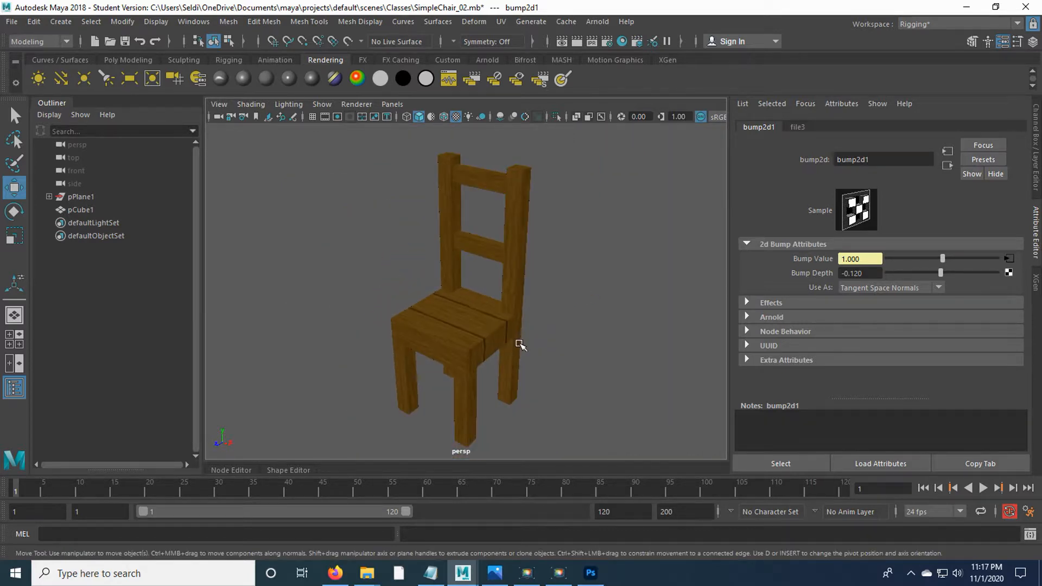